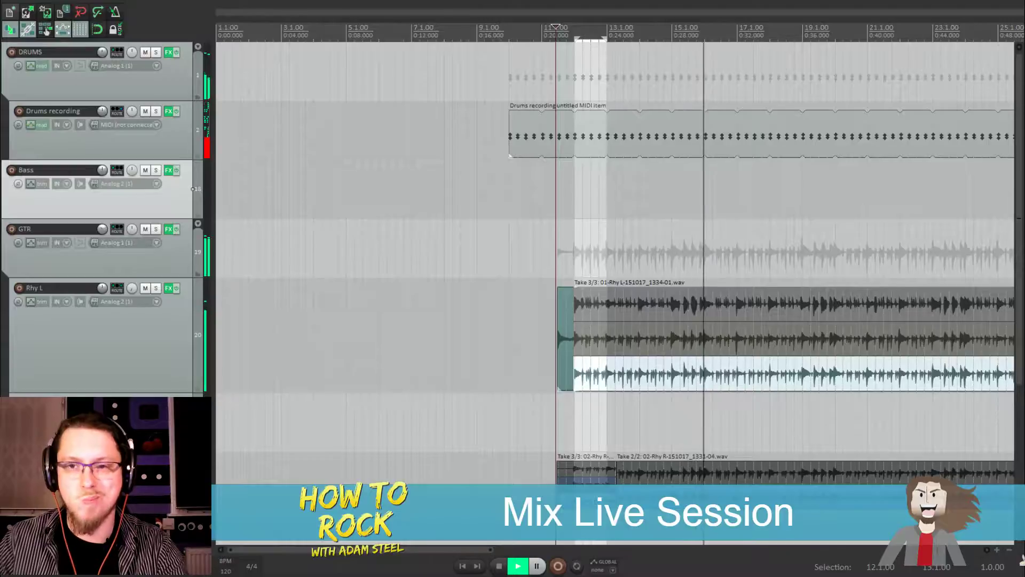
Stop playback and place the edit cursor just before the start of the Drums recording item at bar 10
key(space)
scroll(610, 196, down, 4)
scroll(610, 196, down, 2)
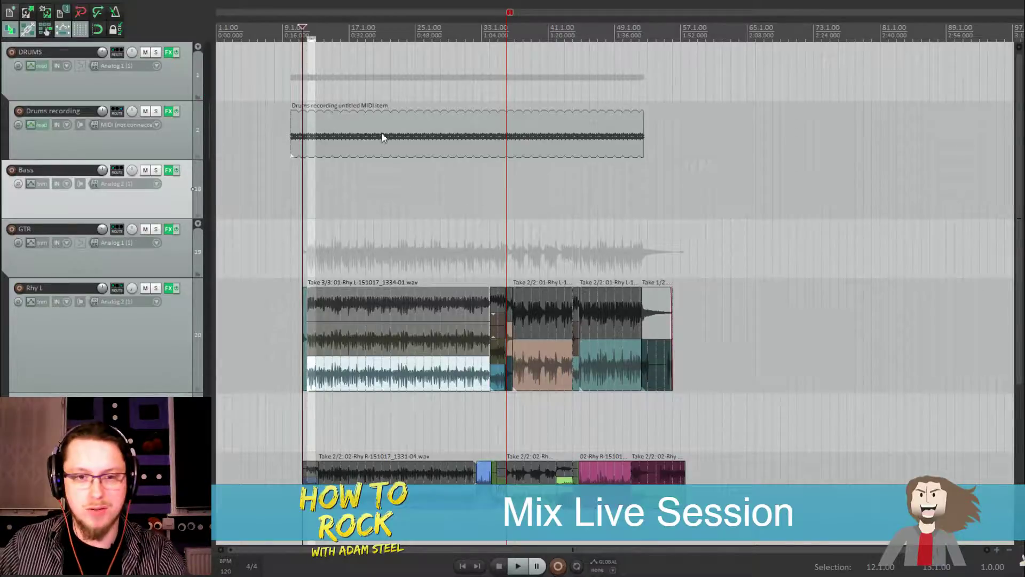
scroll(354, 107, up, 3)
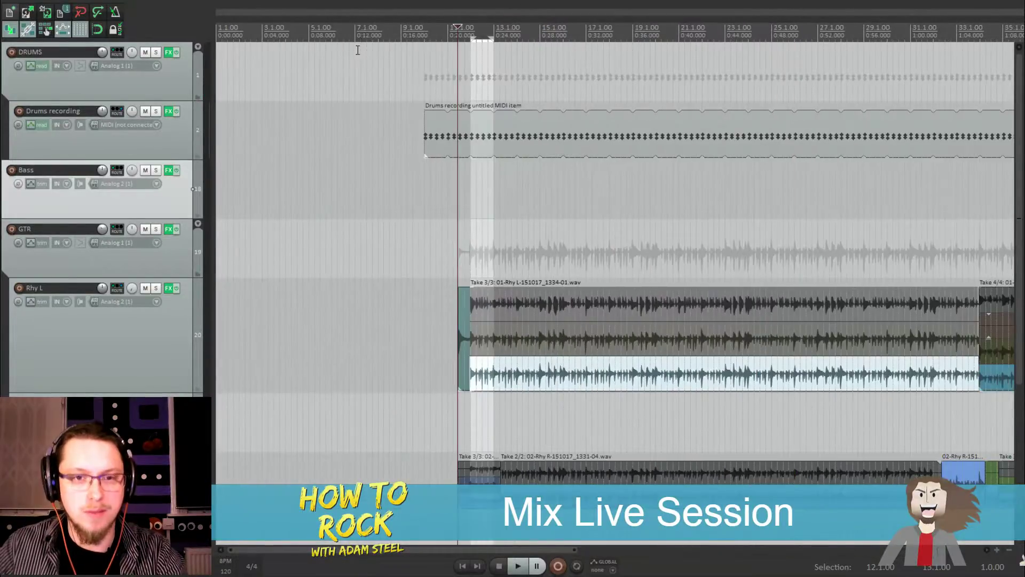
click(428, 133)
scroll(386, 133, up, 3)
click(591, 136)
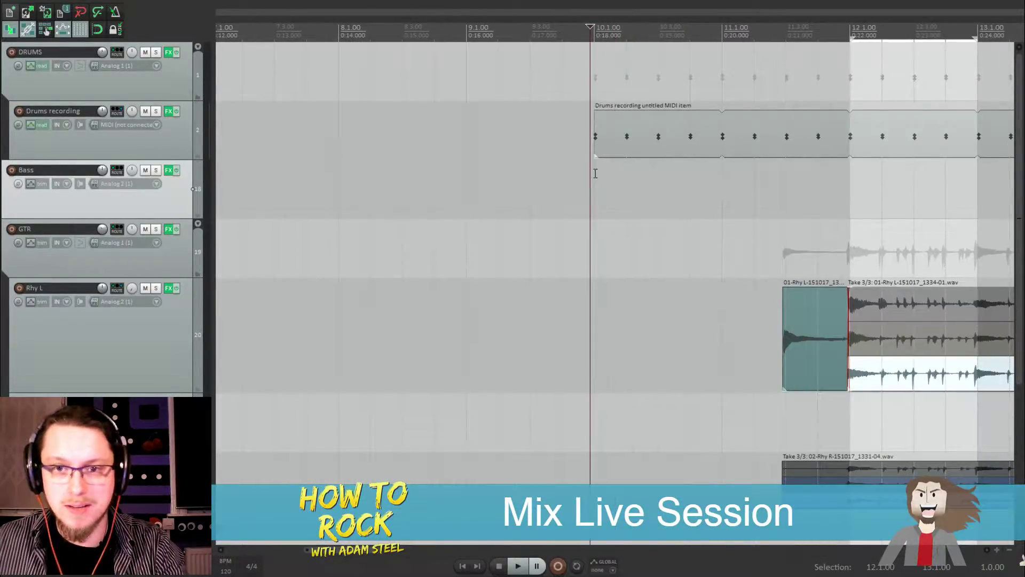
scroll(620, 245, down, 6)
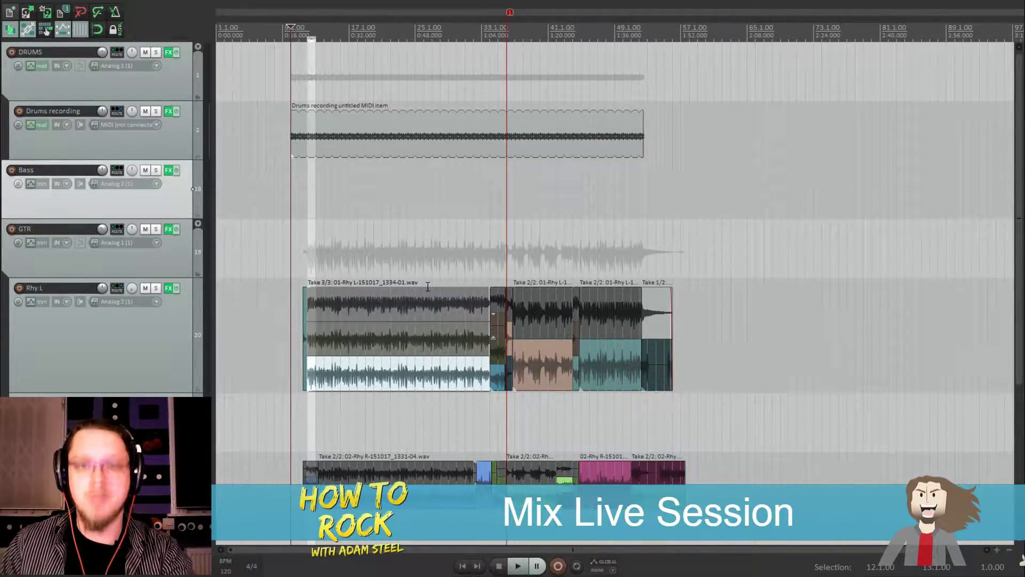
scroll(445, 299, up, 6)
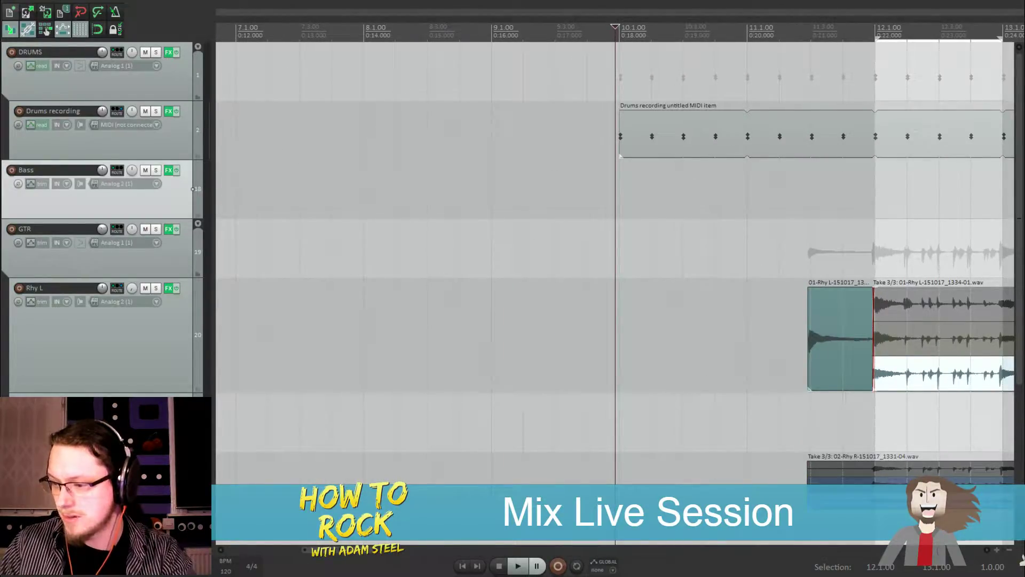
Solo the DRUMS track
click(156, 51)
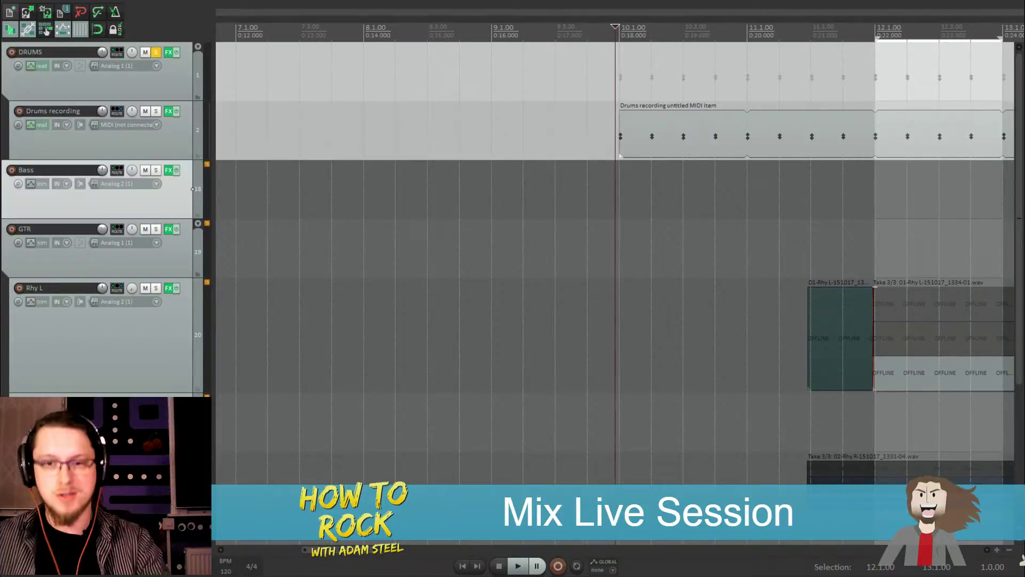
key(minus)
key(minus)
key(minus)
key(minus)
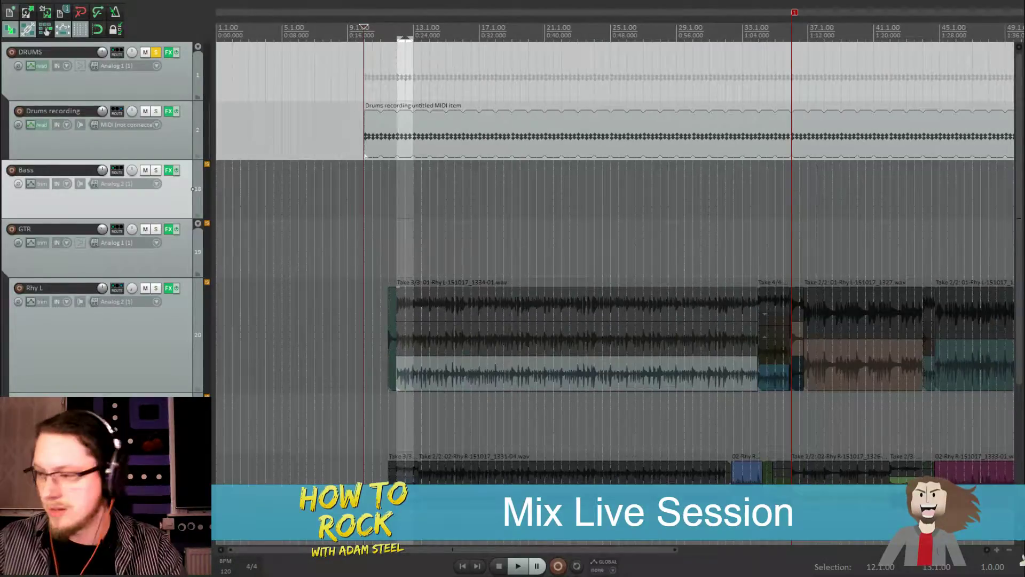
key(equal)
key(equal)
key(equal)
key(equal)
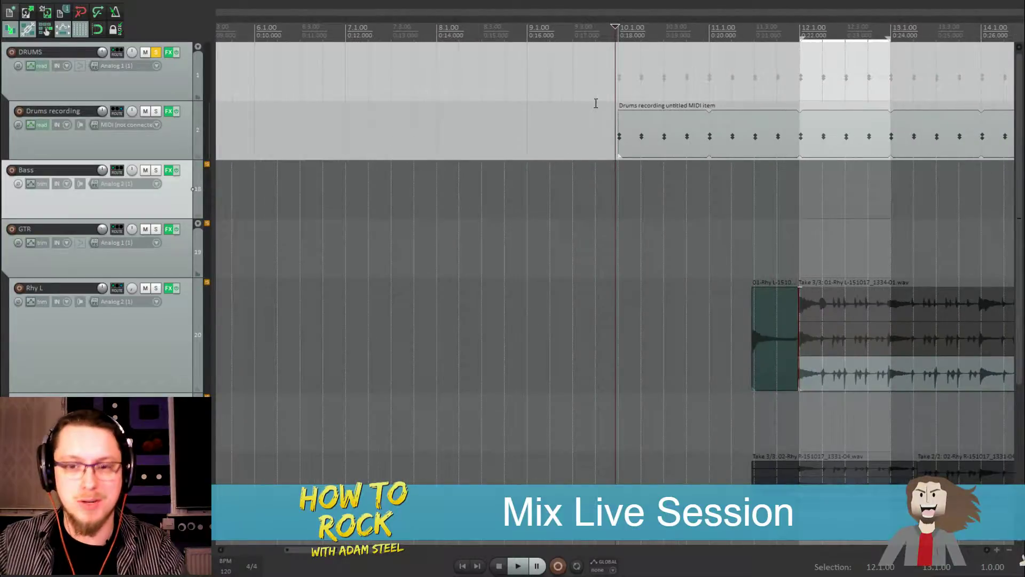
Select the Drums recording item and briefly play the soloed drums
click(684, 136)
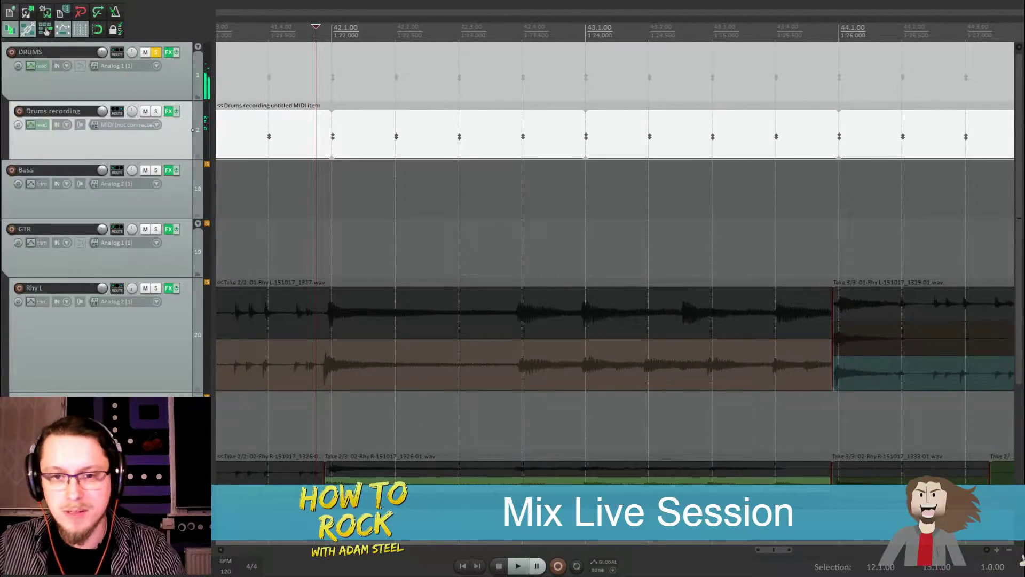
key(space)
key(space)
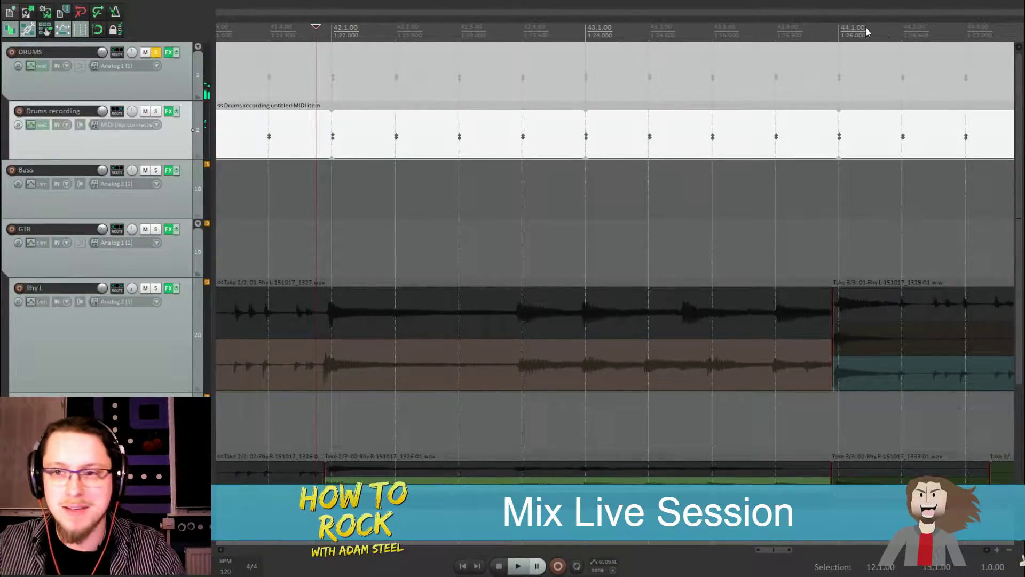
Place the edit cursor just before bar 10 and open the Drums recording item in the MIDI editor
scroll(430, 87, down, 8)
scroll(320, 34, down, 3)
click(263, 33)
scroll(263, 33, up, 7)
click(712, 75)
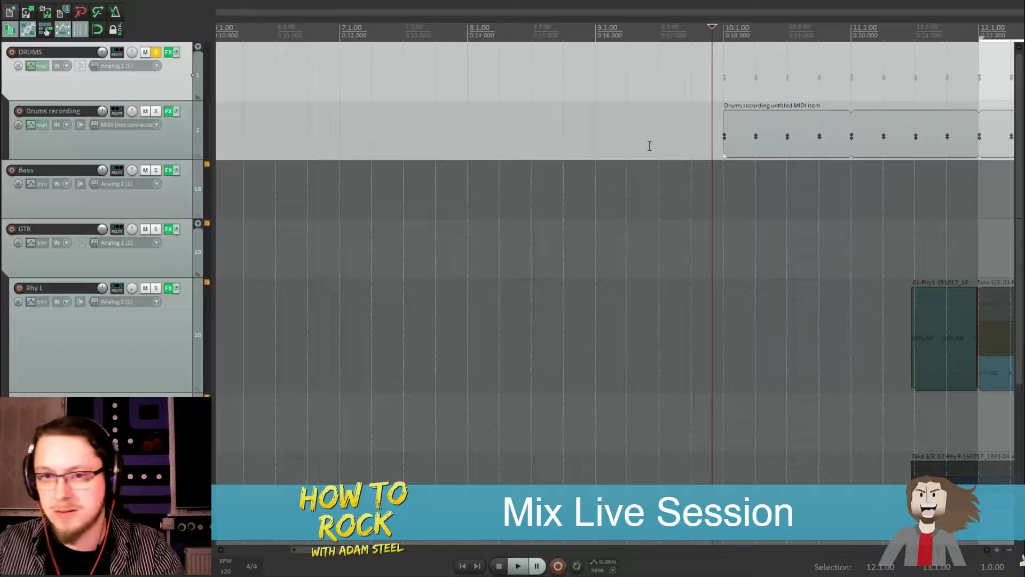
scroll(730, 139, down, 3)
click(740, 135)
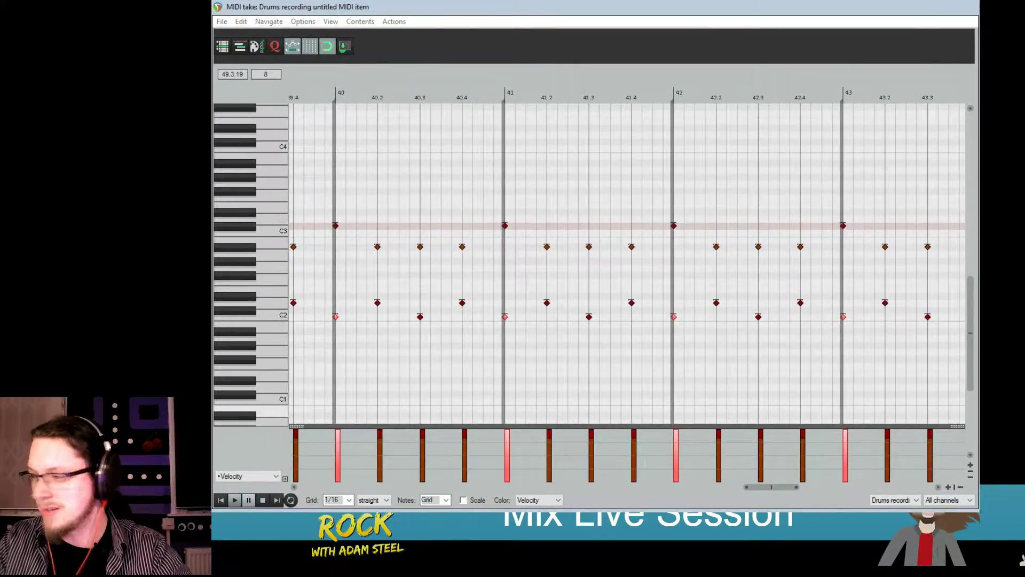
Examine the drum notes around bar 41 and play the pattern from there in the MIDI editor
click(507, 98)
scroll(488, 133, up, 1)
scroll(555, 133, up, 2)
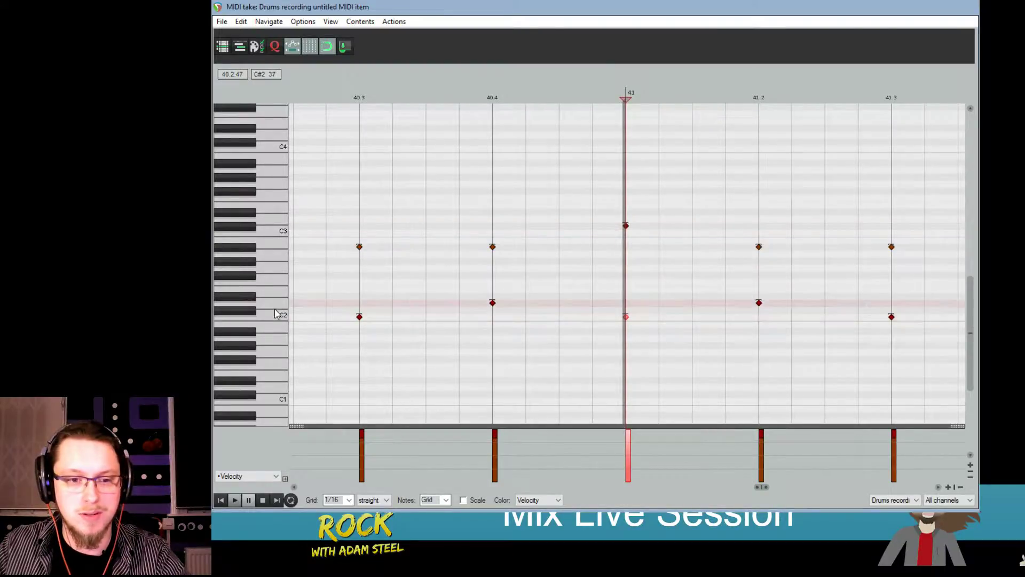
scroll(279, 302, down, 2)
key(space)
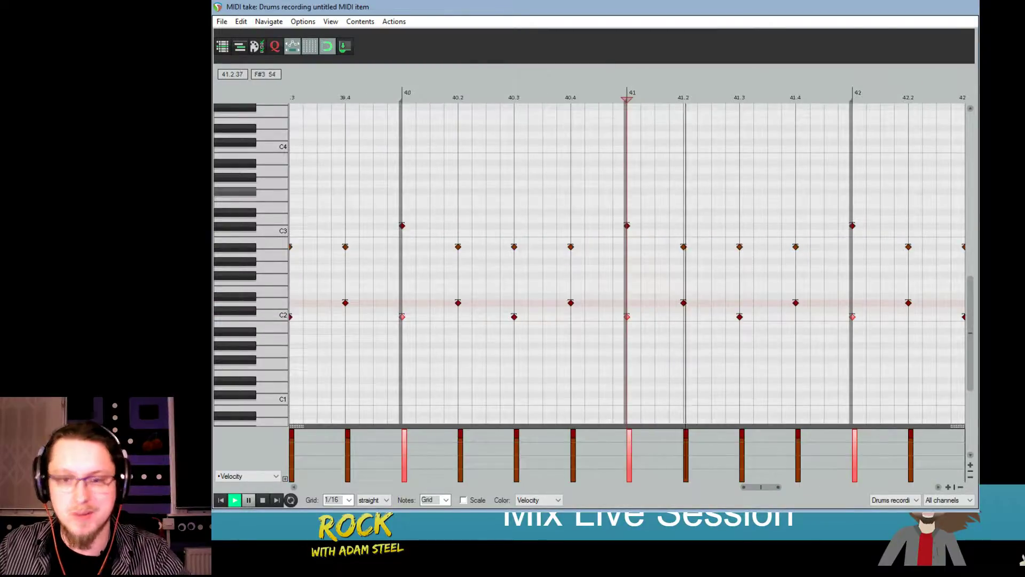
scroll(251, 195, down, 1)
key(space)
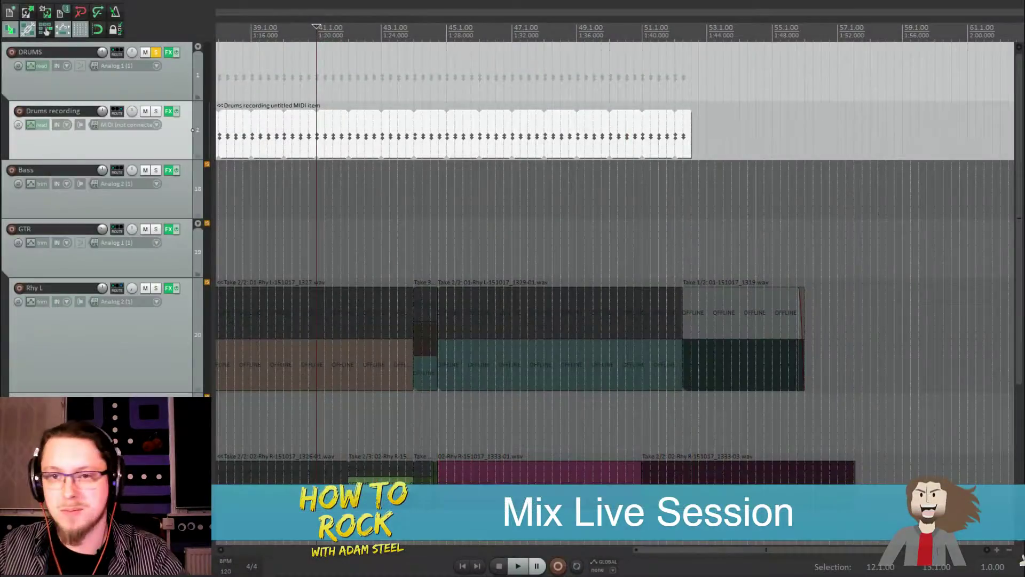
Split the Drums recording item just before bar 11 and select the one-bar piece at bar 10
scroll(275, 27, down, 5)
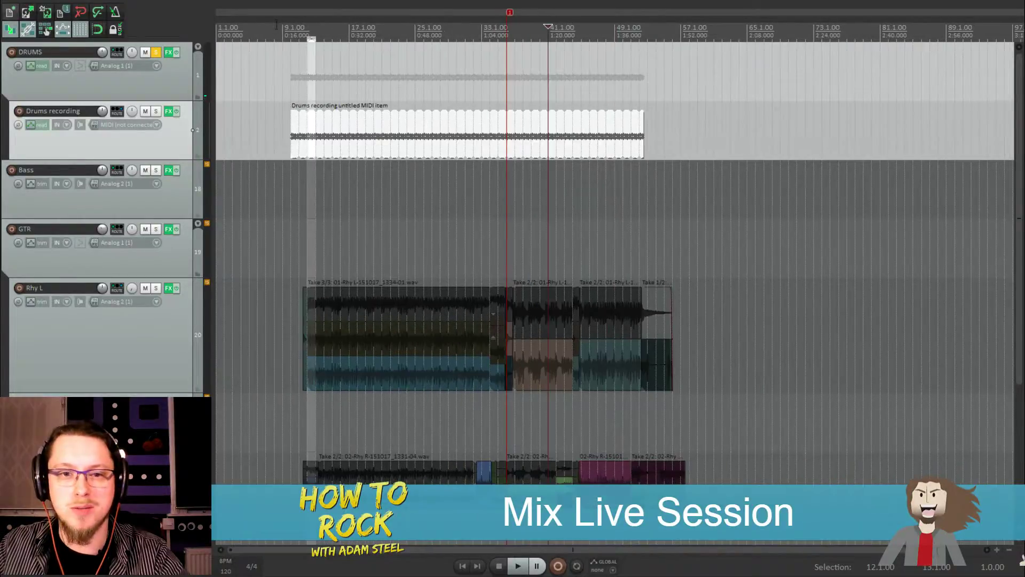
scroll(275, 26, up, 10)
click(884, 144)
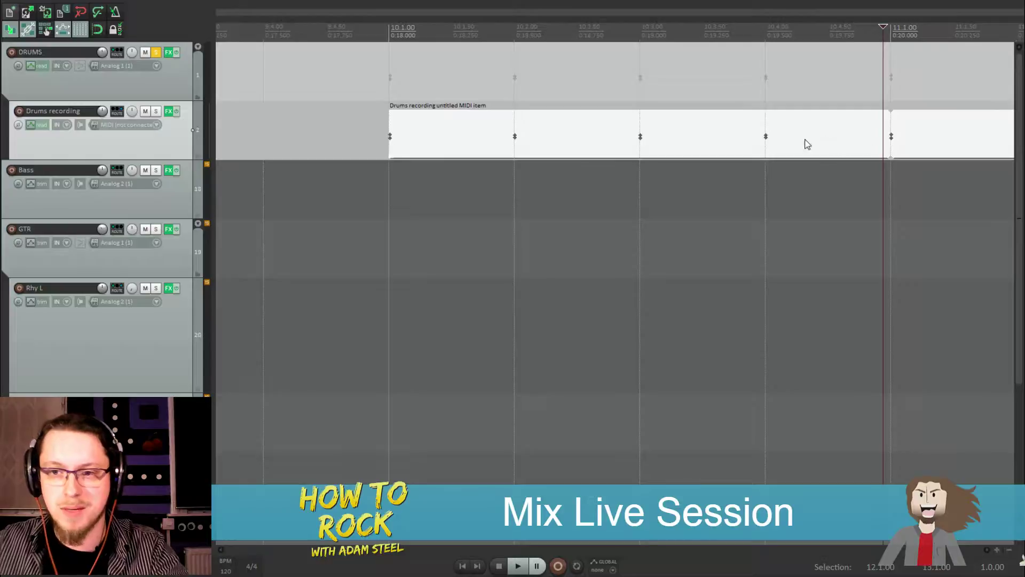
key(s)
click(713, 151)
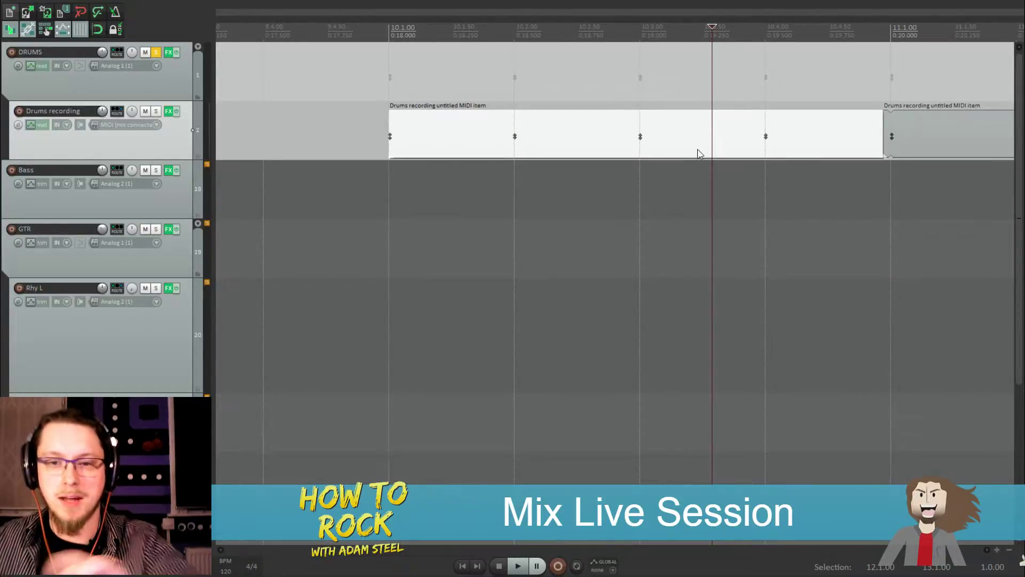
Try to extend the end of the long Drums recording item to repeat its pattern, and undo the extension
scroll(681, 156, down, 1)
scroll(539, 134, down, 3)
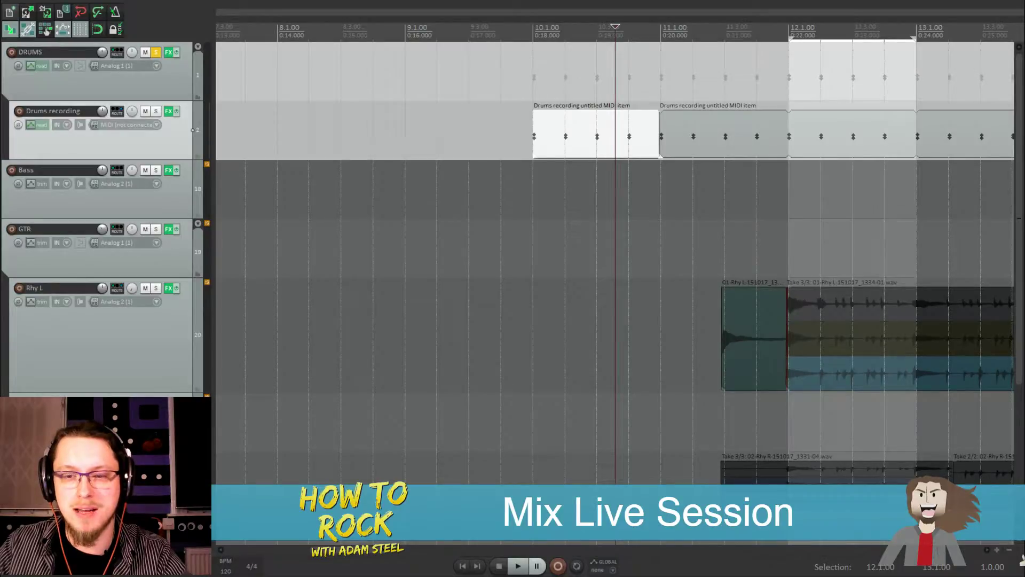
scroll(508, 142, down, 8)
scroll(509, 142, up, 5)
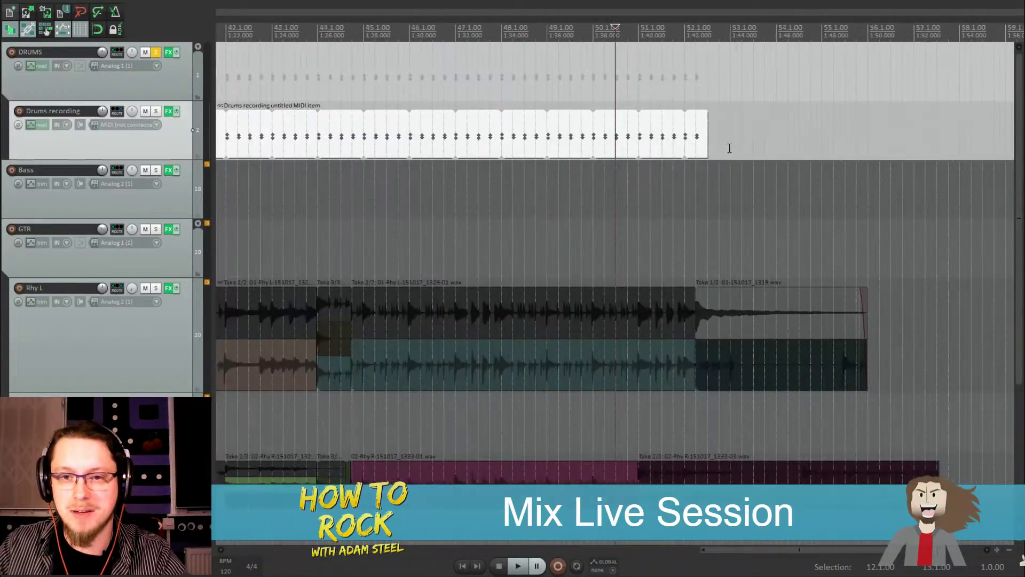
drag(706, 140, 812, 139)
scroll(914, 140, down, 6)
scroll(970, 137, down, 3)
key(ctrl+z)
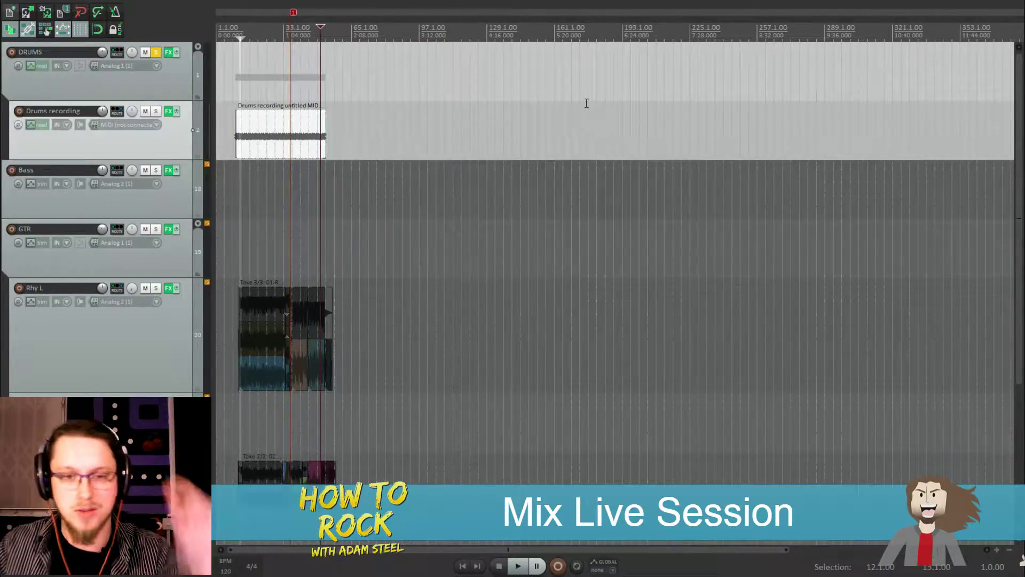
Play the soloed drums from just before bar 10 through the first few bars
scroll(571, 112, up, 5)
scroll(401, 94, up, 1)
click(319, 35)
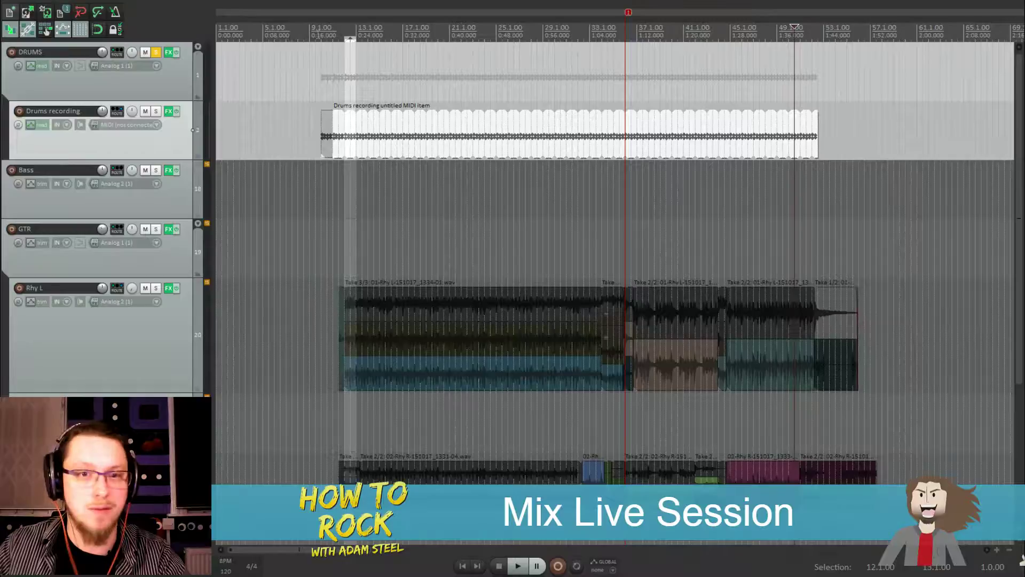
scroll(551, 94, up, 7)
click(656, 39)
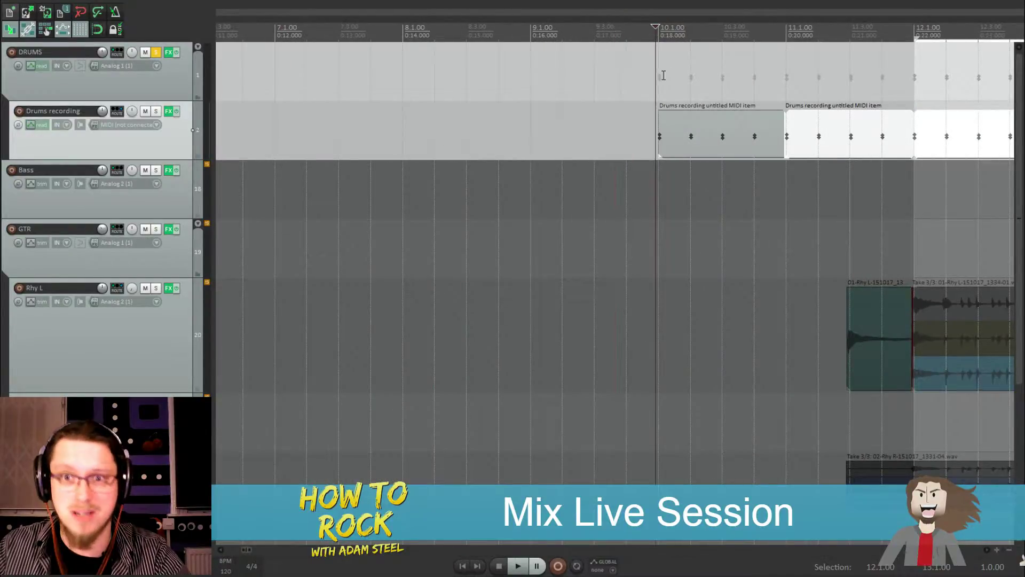
scroll(679, 136, down, 1)
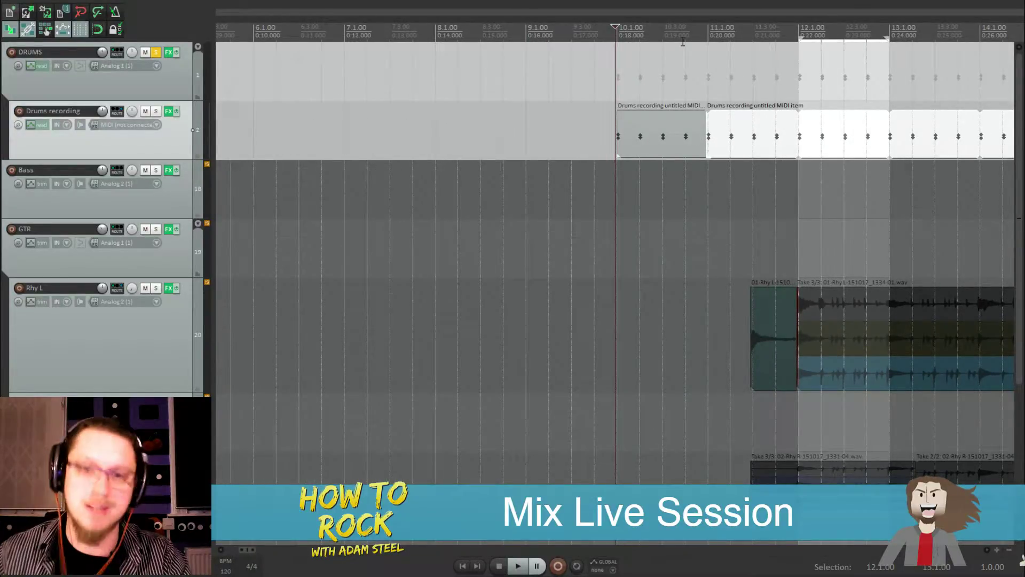
key(space)
scroll(676, 213, down, 4)
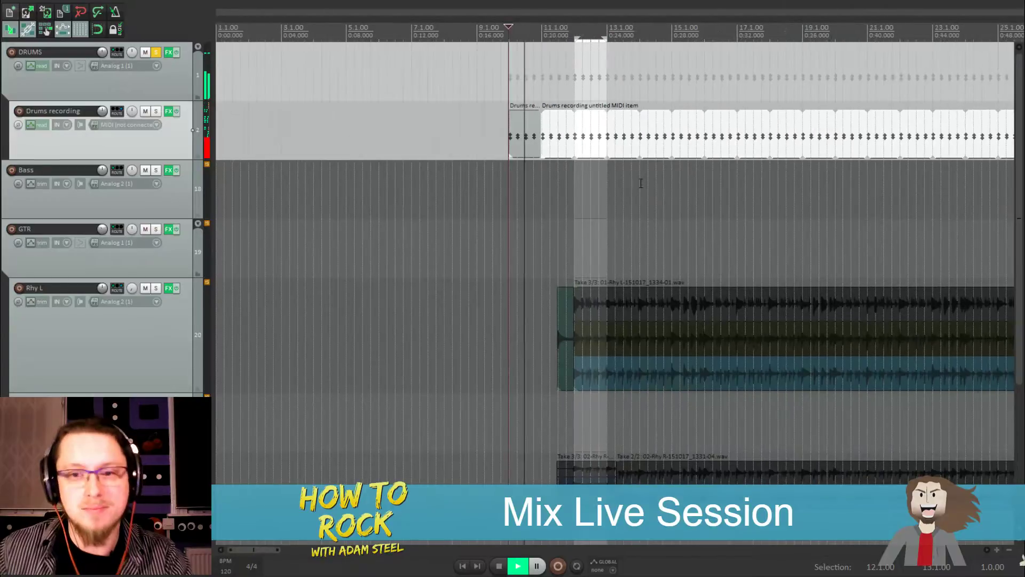
scroll(673, 198, up, 3)
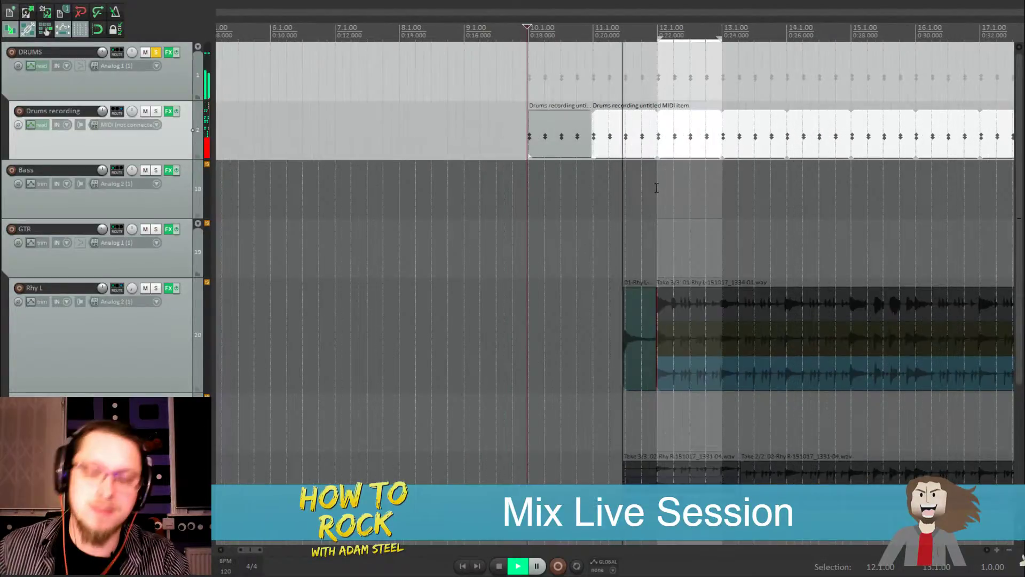
scroll(687, 201, down, 1)
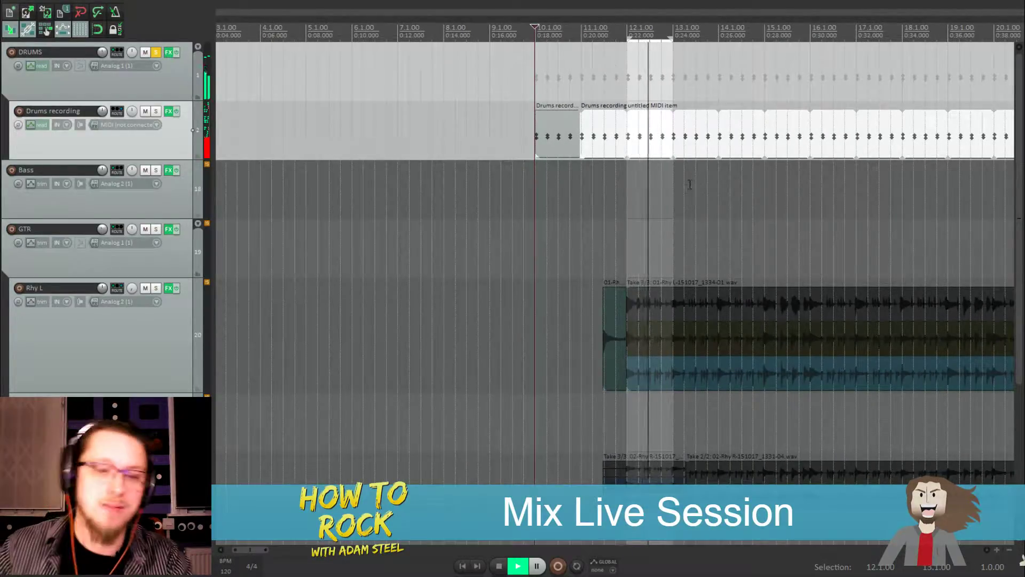
key(space)
Place the edit cursor near the start of the first Rhy L item and unsolo the DRUMS track
scroll(687, 202, down, 3)
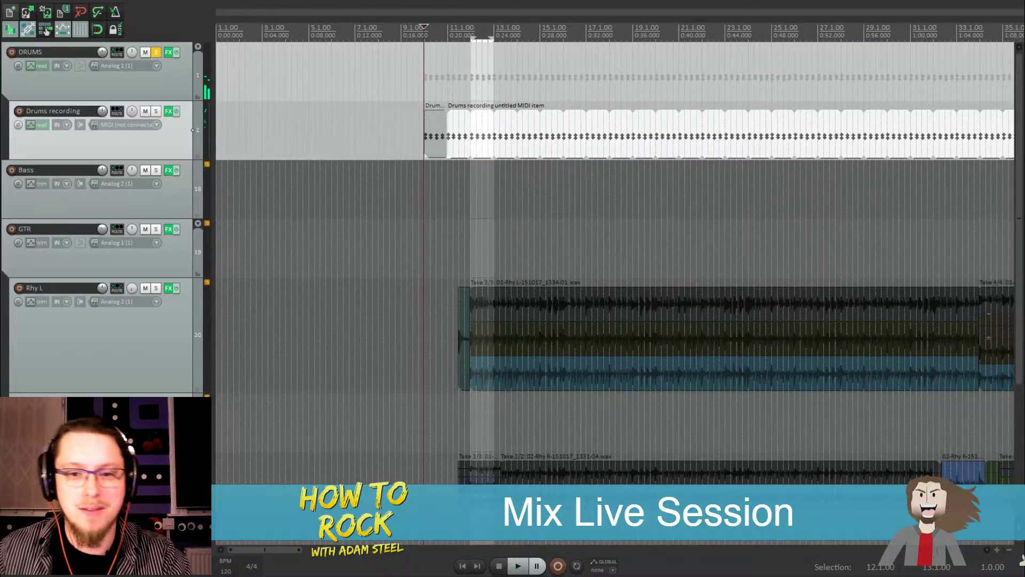
click(459, 51)
scroll(595, 89, up, 6)
scroll(595, 89, up, 2)
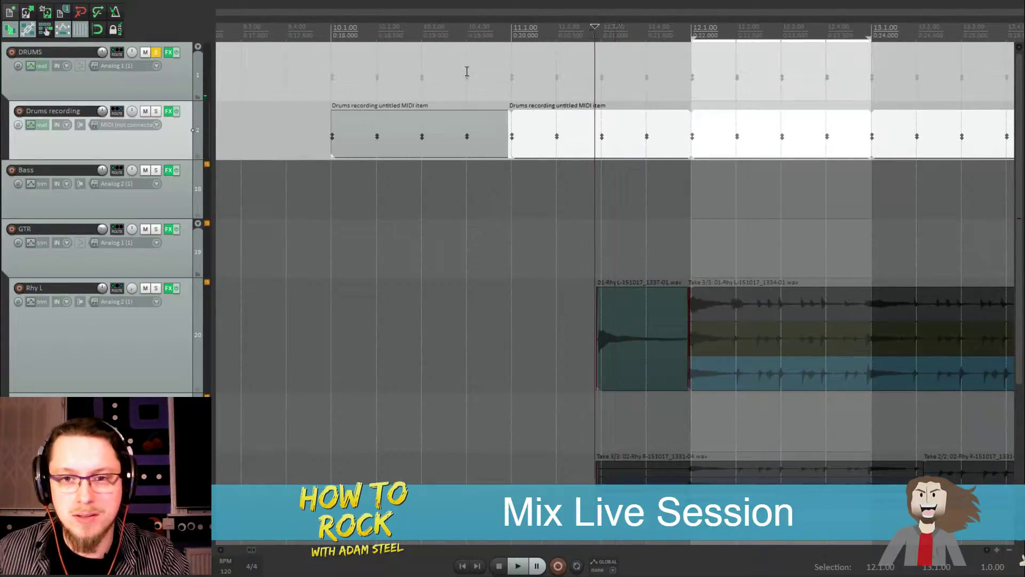
click(156, 53)
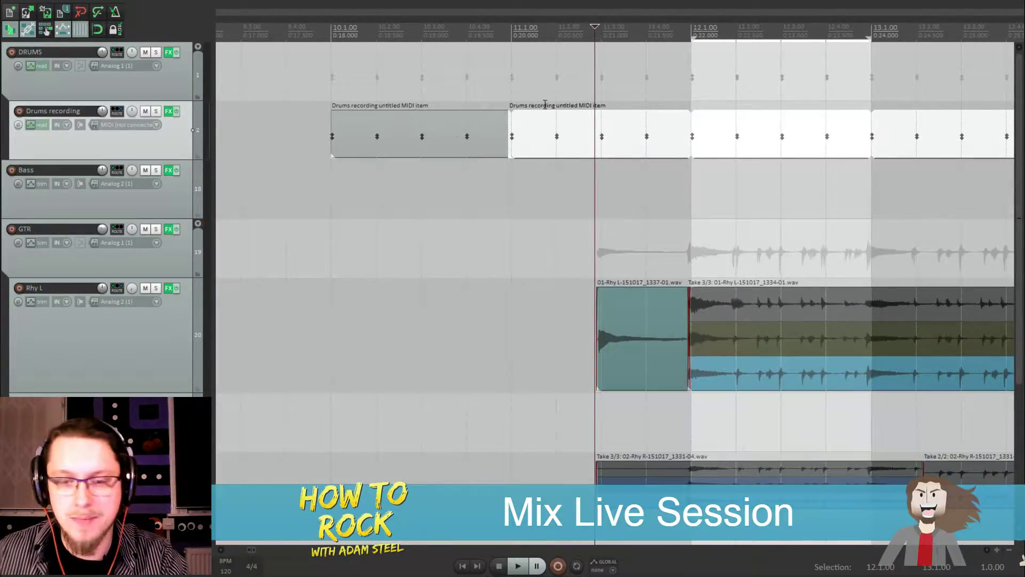
Play the drums and guitars together from just before bar 10
click(321, 203)
key(space)
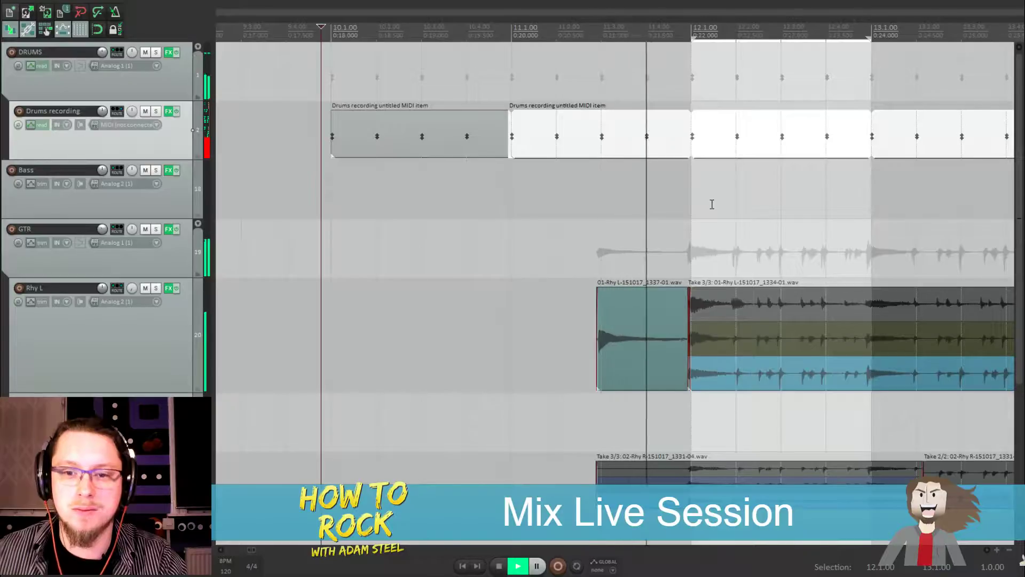
scroll(590, 183, down, 5)
key(space)
Place the edit cursor exactly at the start of the first Rhy L item and solo the Rhy L track
scroll(622, 93, up, 1)
scroll(619, 107, up, 5)
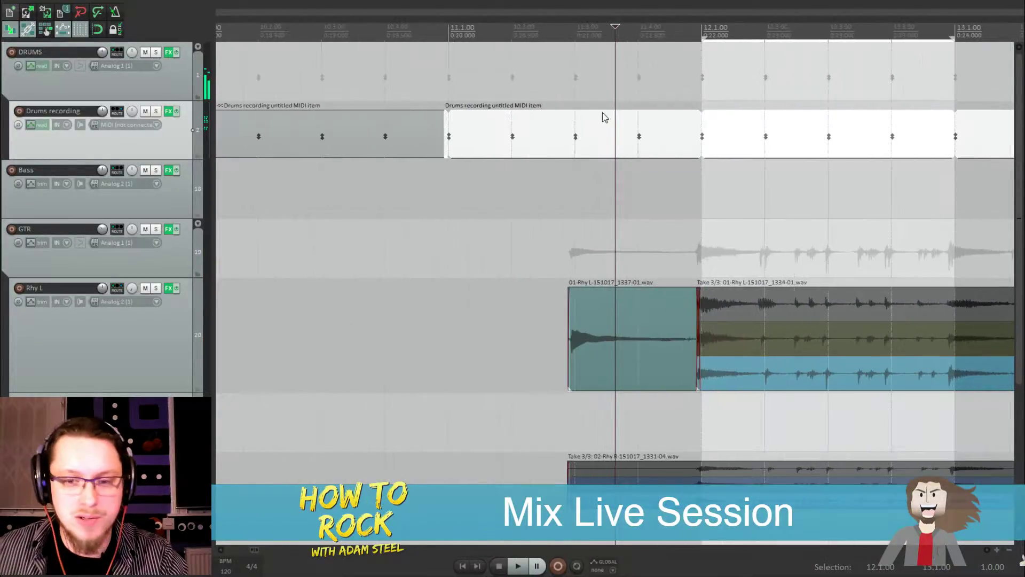
click(545, 30)
click(549, 31)
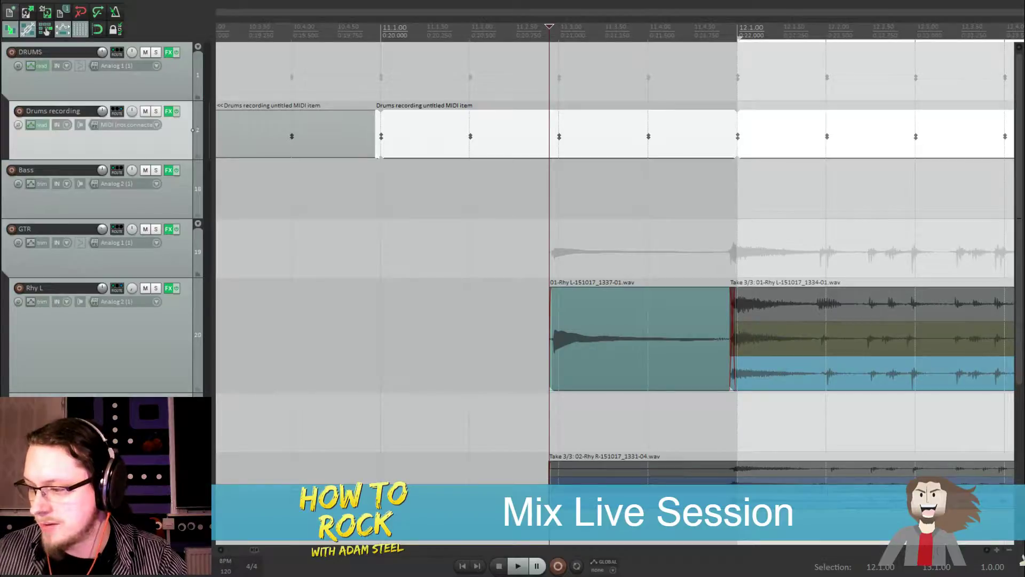
click(156, 291)
scroll(577, 144, down, 7)
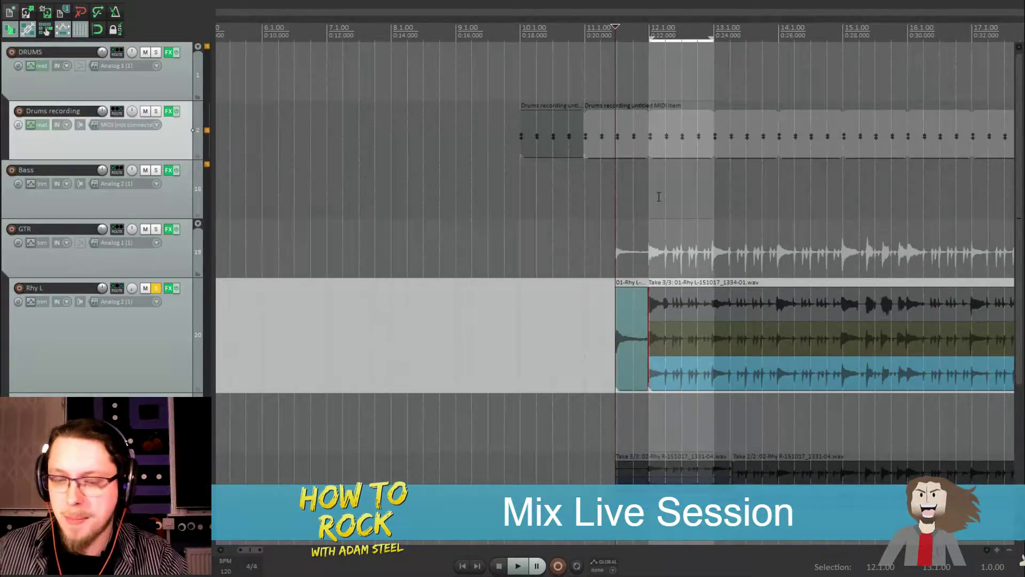
scroll(615, 203, down, 3)
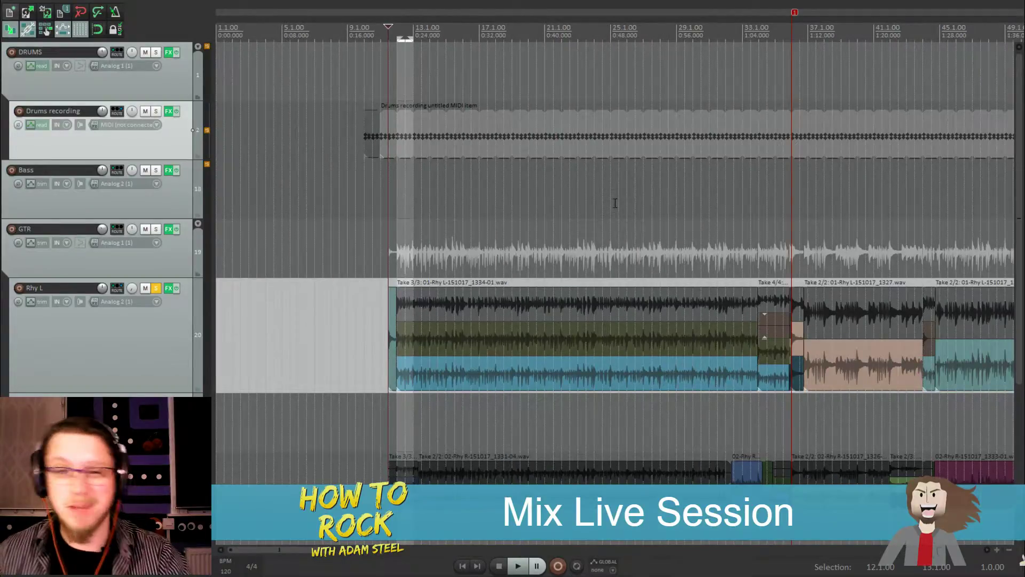
Select the third take of the long Rhy L item that starts at bar 12
scroll(657, 315, down, 2)
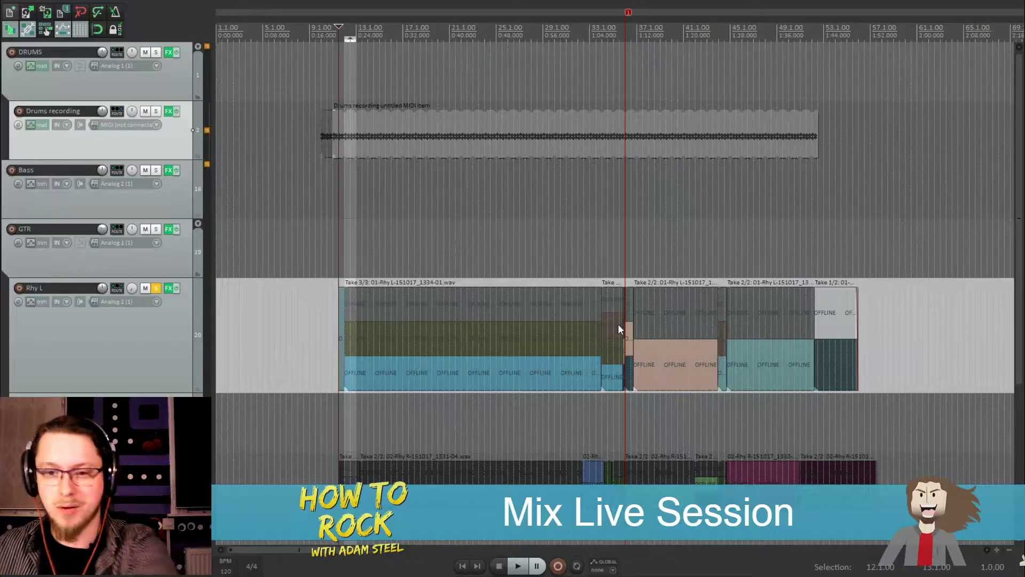
click(487, 377)
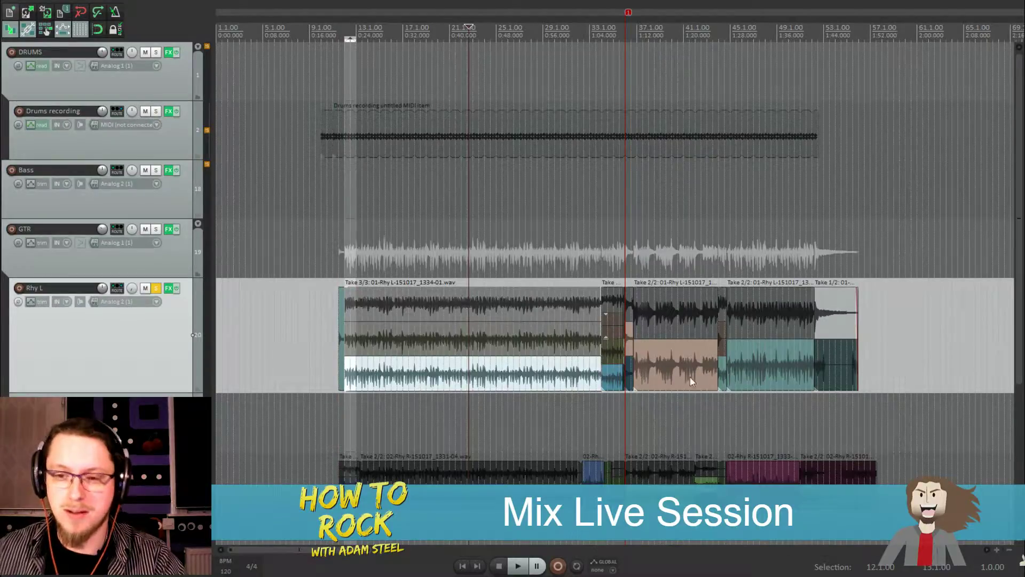
scroll(688, 376, up, 3)
scroll(623, 382, down, 2)
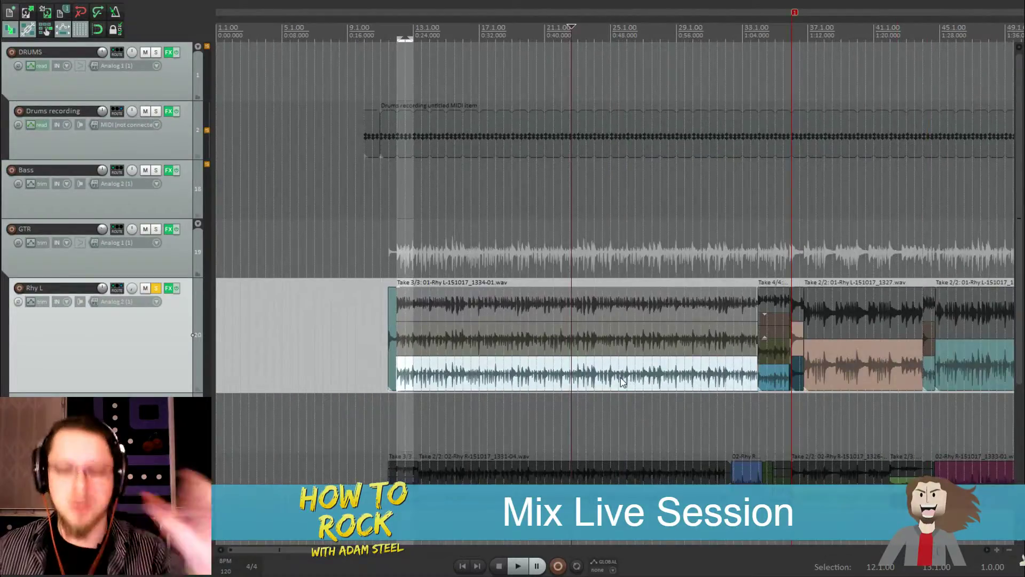
scroll(587, 382, down, 2)
scroll(518, 374, up, 2)
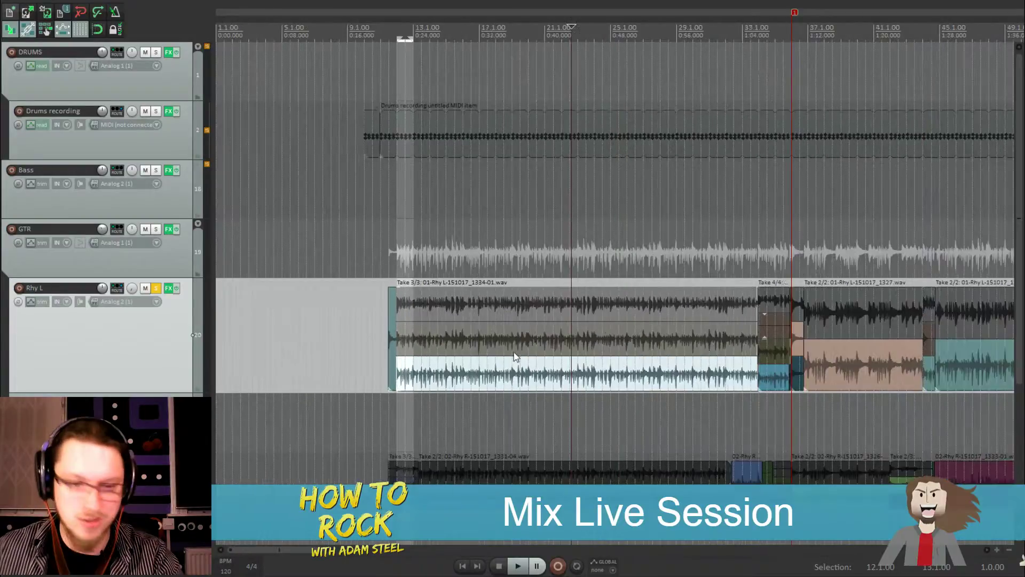
Place the edit cursor shortly after bar 11, ahead of the first Rhy L item, and play the soloed guitar from there
click(379, 42)
scroll(640, 37, up, 5)
scroll(616, 159, down, 3)
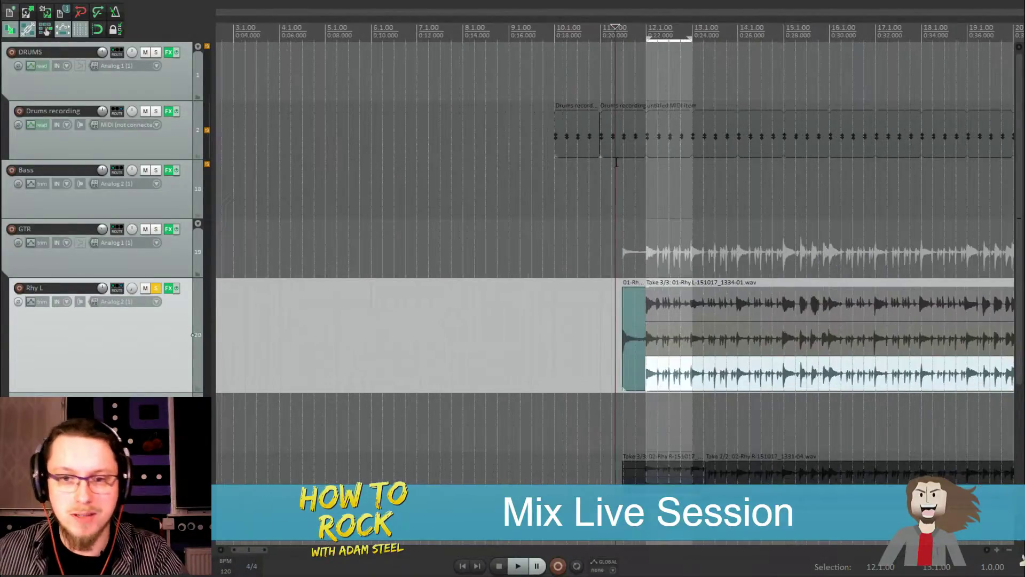
key(space)
key(minus)
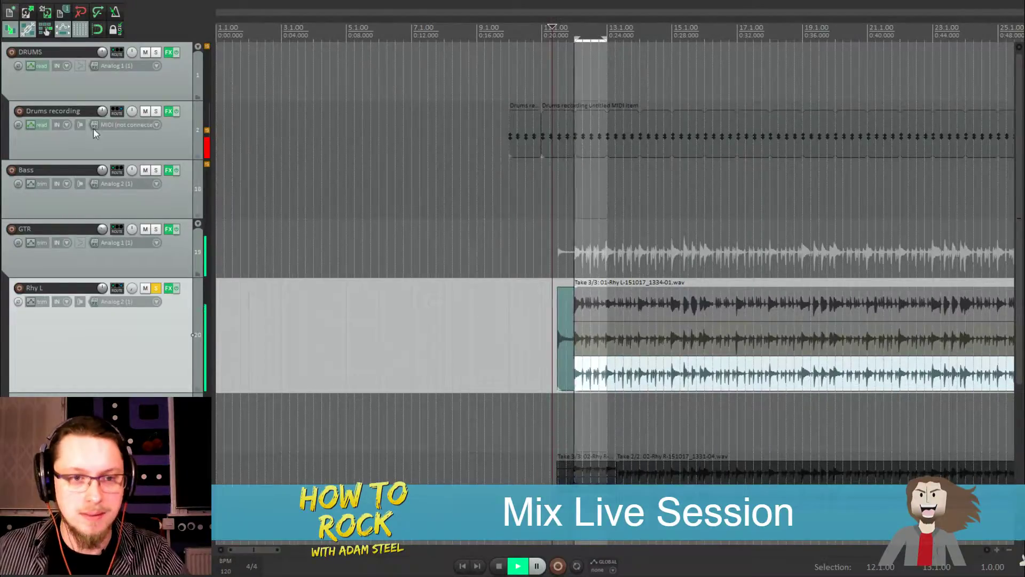
Solo the Drums recording track too and play it together with Rhy L until about the middle of bar 16
click(155, 111)
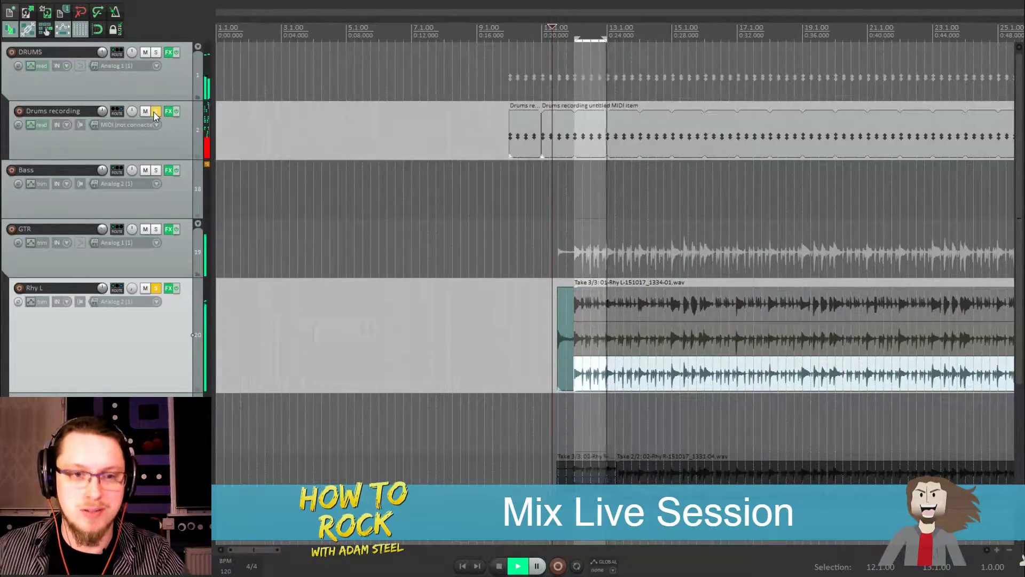
scroll(584, 226, right, 3)
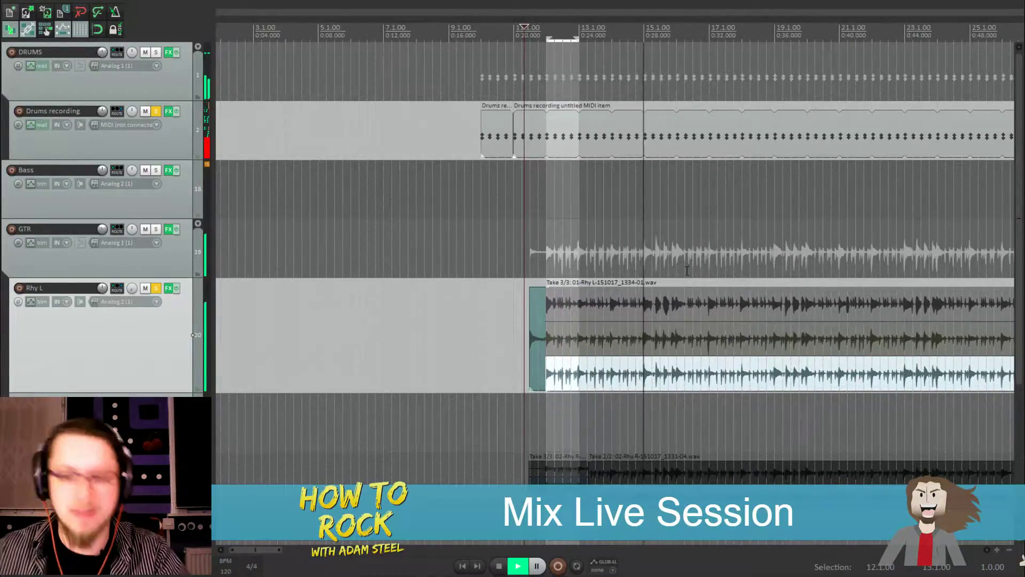
scroll(710, 230, down, 2)
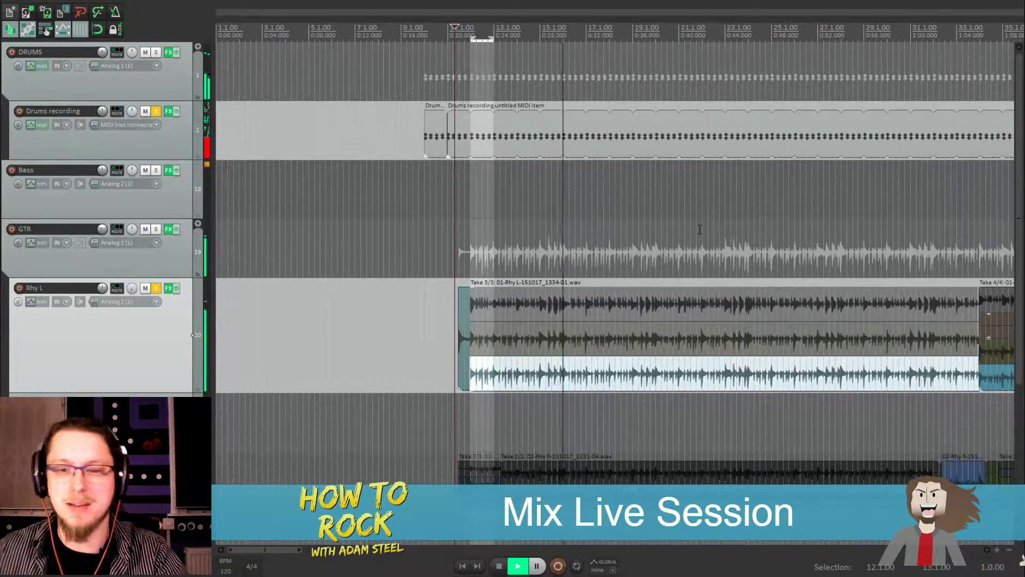
key(space)
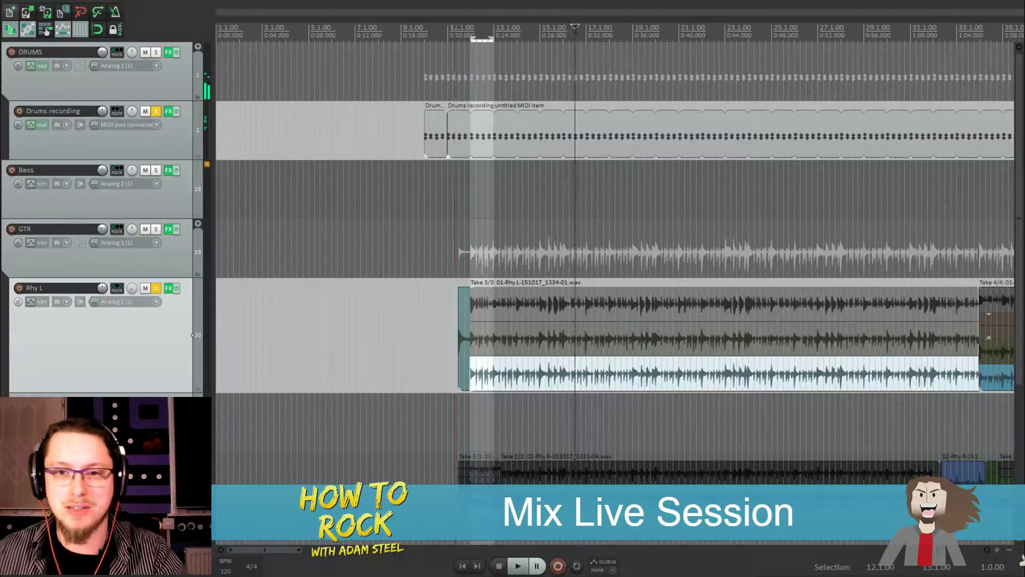
Play the soloed drums and Rhy L again from the middle of bar 16 for several bars
key(space)
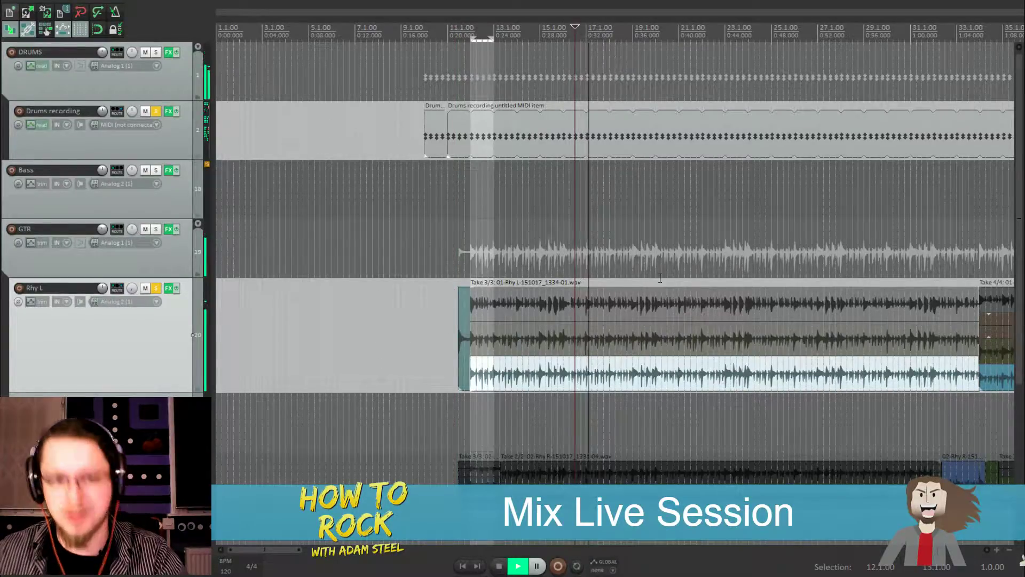
scroll(616, 311, down, 2)
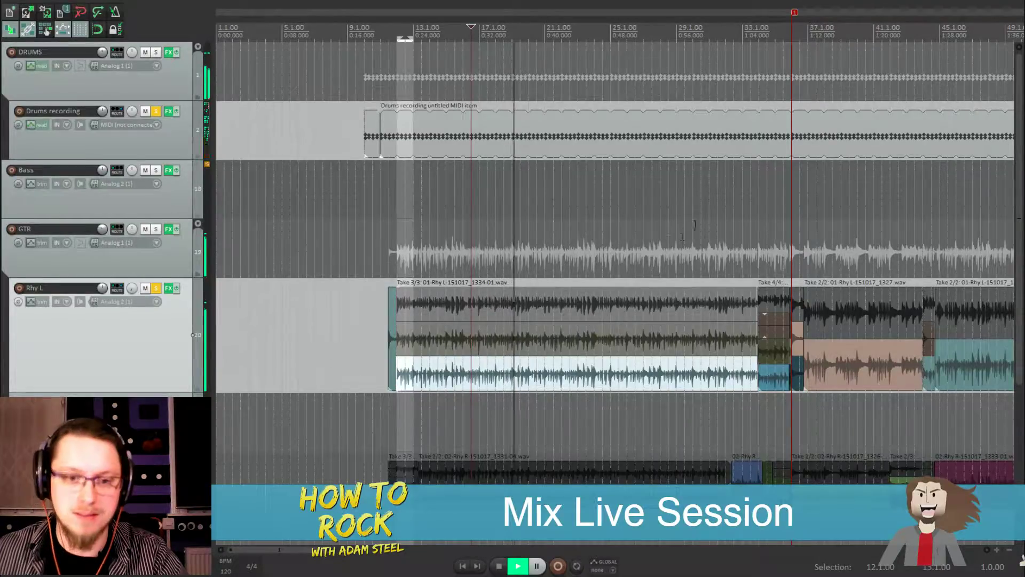
scroll(697, 226, down, 1)
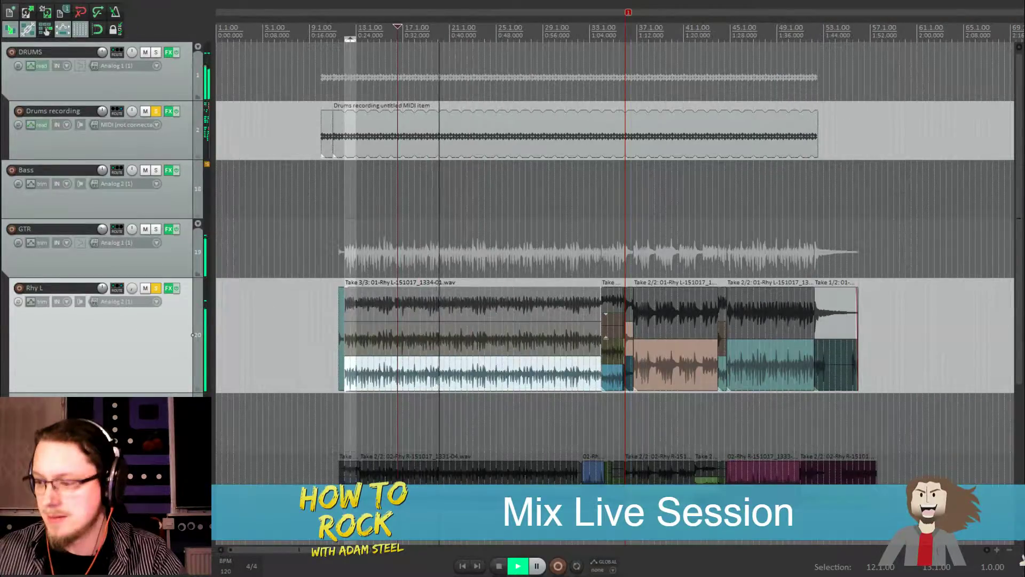
key(space)
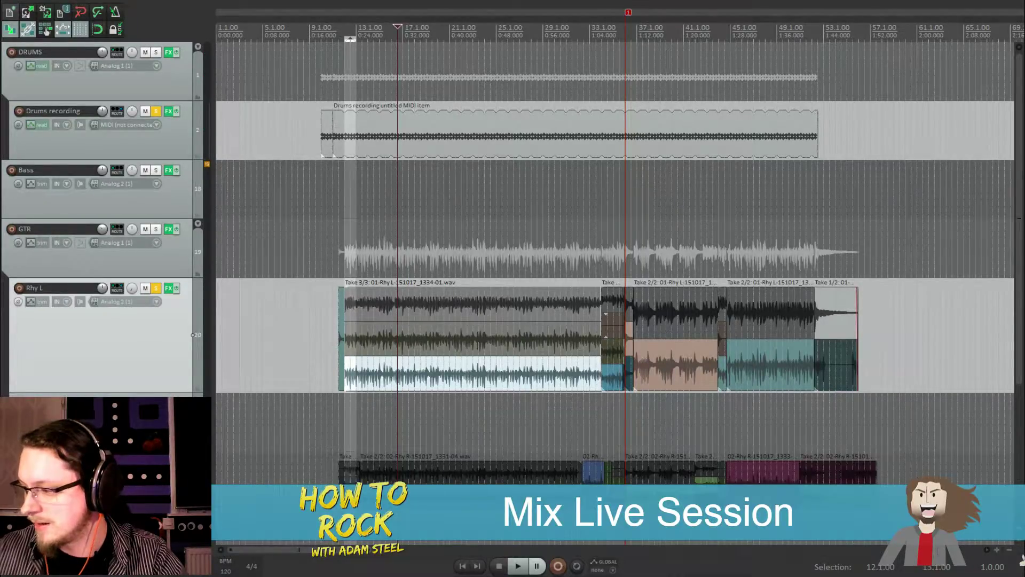
Restart playback from bar 16 and unsolo the Drums recording track to hear Rhy L alone
key(space)
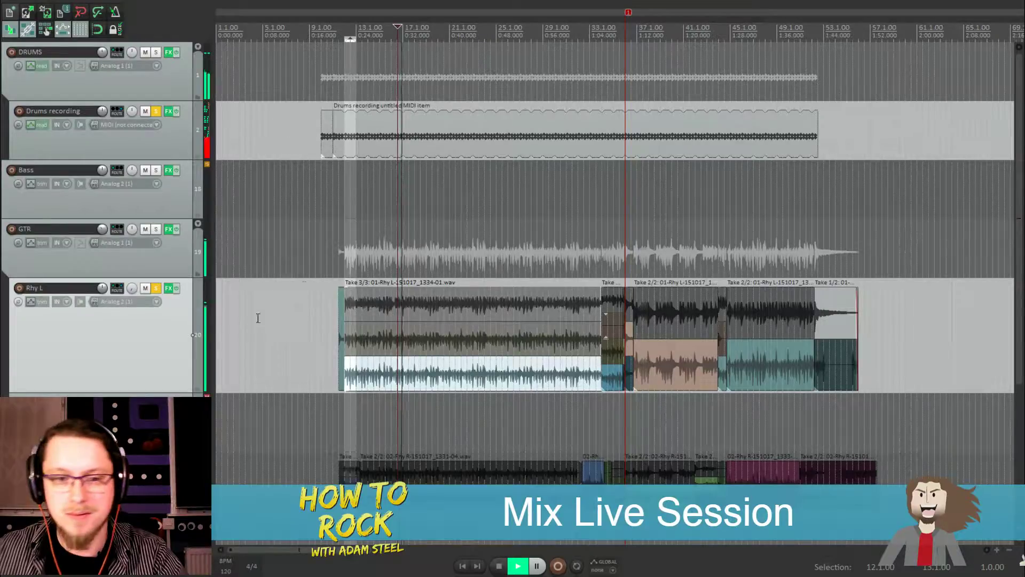
click(157, 113)
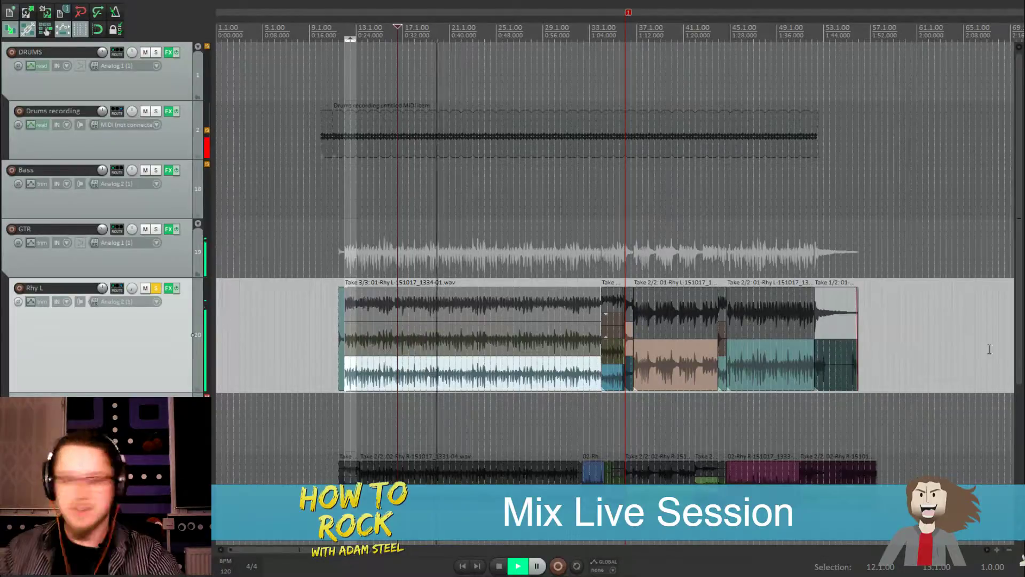
key(space)
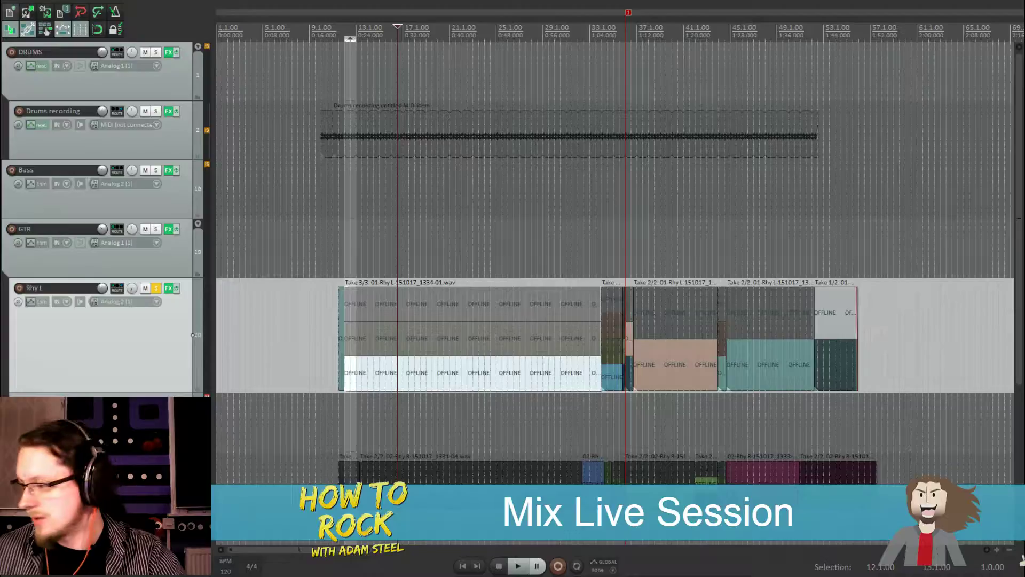
Show the mixer and position the Rhy L track's AmpliTube3 window so the whole amp interface is in view
key(ctrl+m)
drag(473, 437, 603, 411)
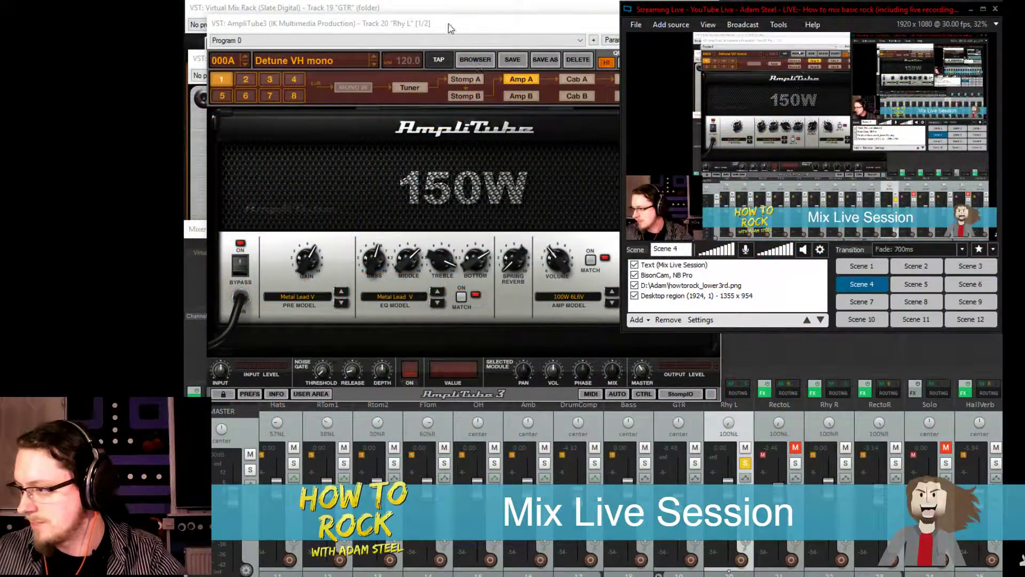
drag(447, 22, 465, 33)
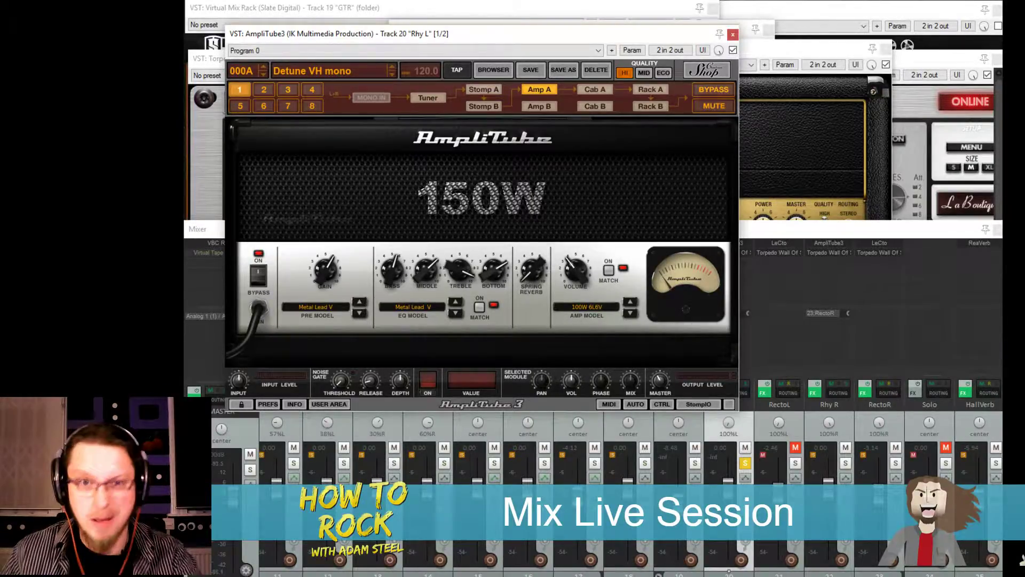
Look over AmpliTube's Cab A and Rack A sections and return to Amp A
click(607, 92)
click(649, 92)
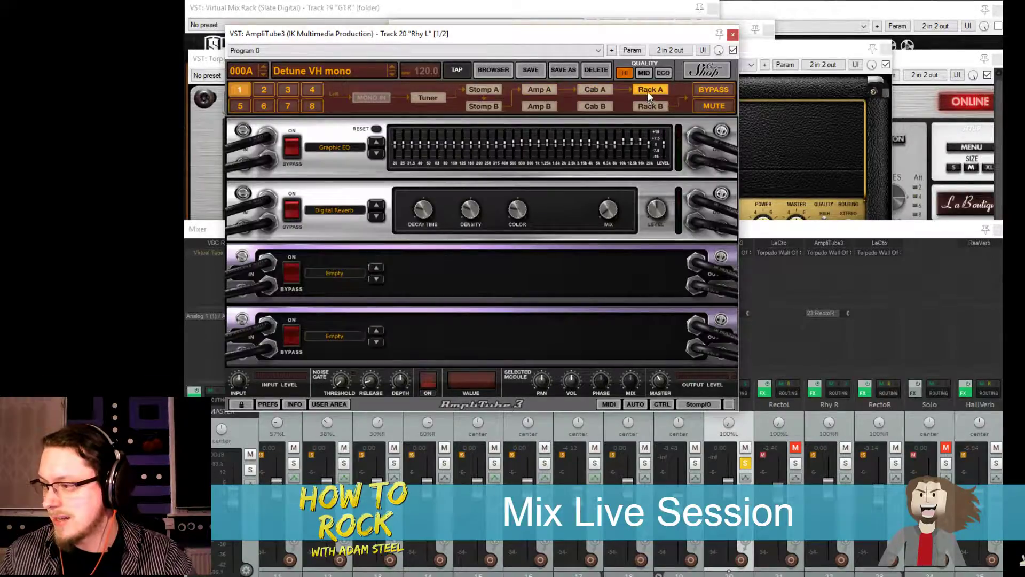
click(598, 91)
click(537, 91)
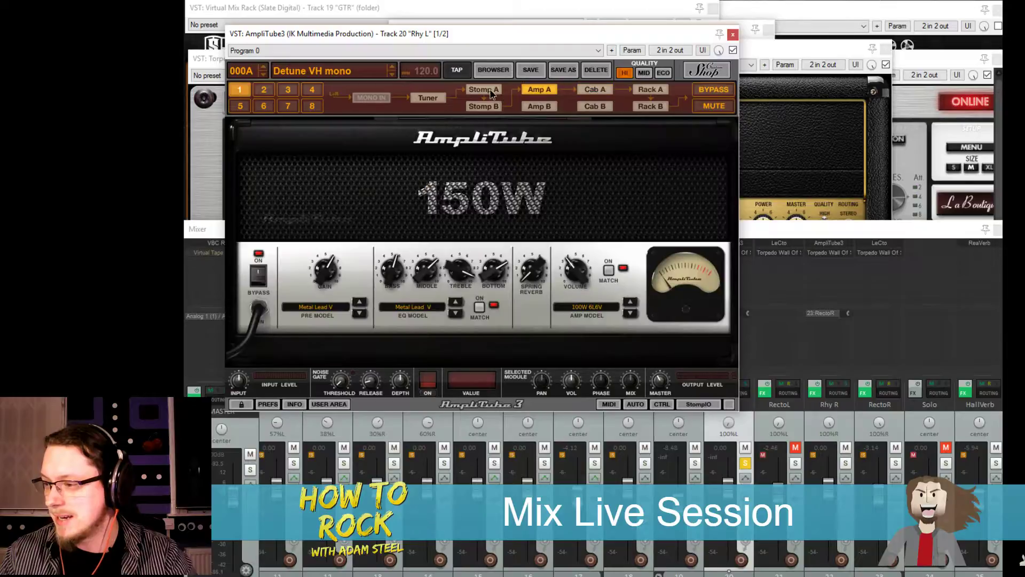
Walk through AmpliTube's signal chain from Stomp A and Stomp B to Amp A, Cab A and Rack A
click(491, 92)
click(483, 106)
click(539, 89)
click(584, 91)
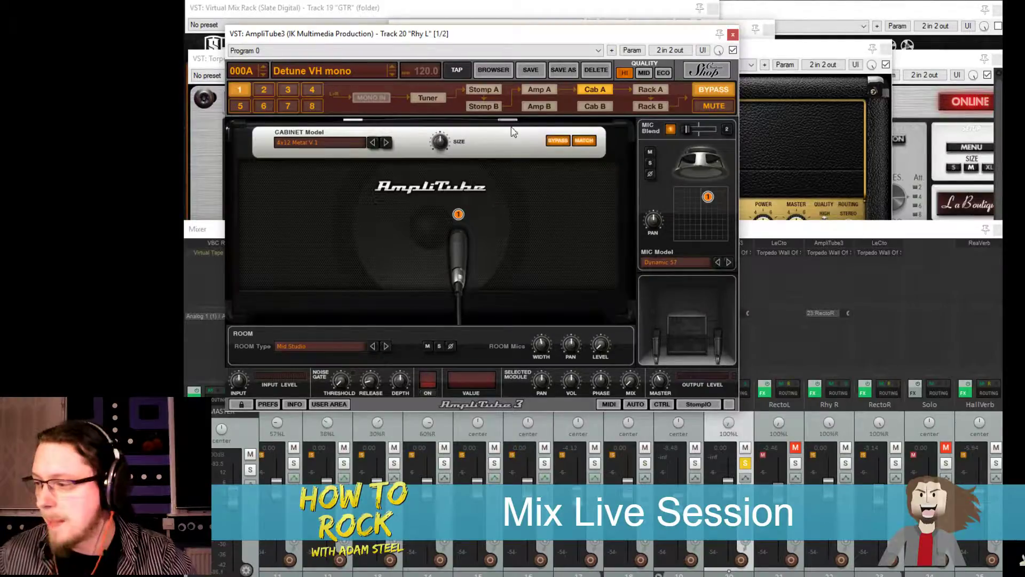
click(650, 89)
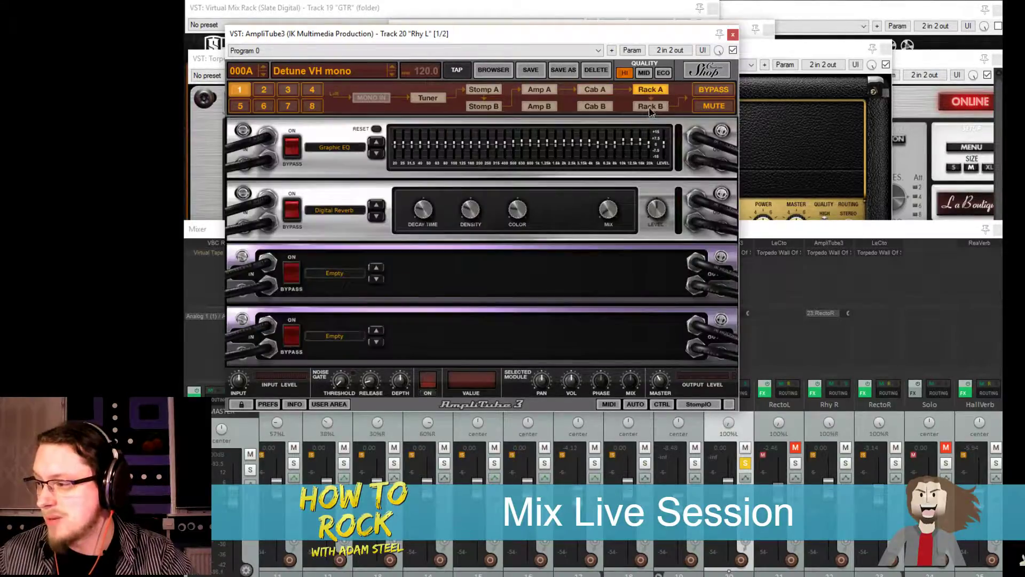
Go back through AmpliTube's Cab A and Amp A sections and finish on the Cab A settings
click(604, 91)
click(539, 91)
click(610, 91)
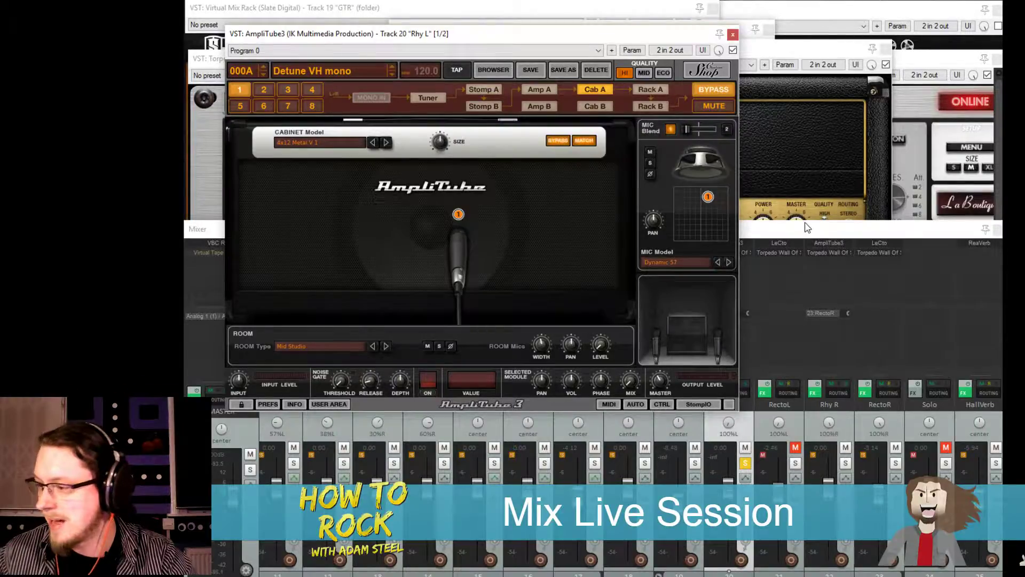
Audition Rhy L with its Torpedo Wall Of Sound insert bypassed in the mixer and revisit AmpliTube's Cab A section
click(785, 234)
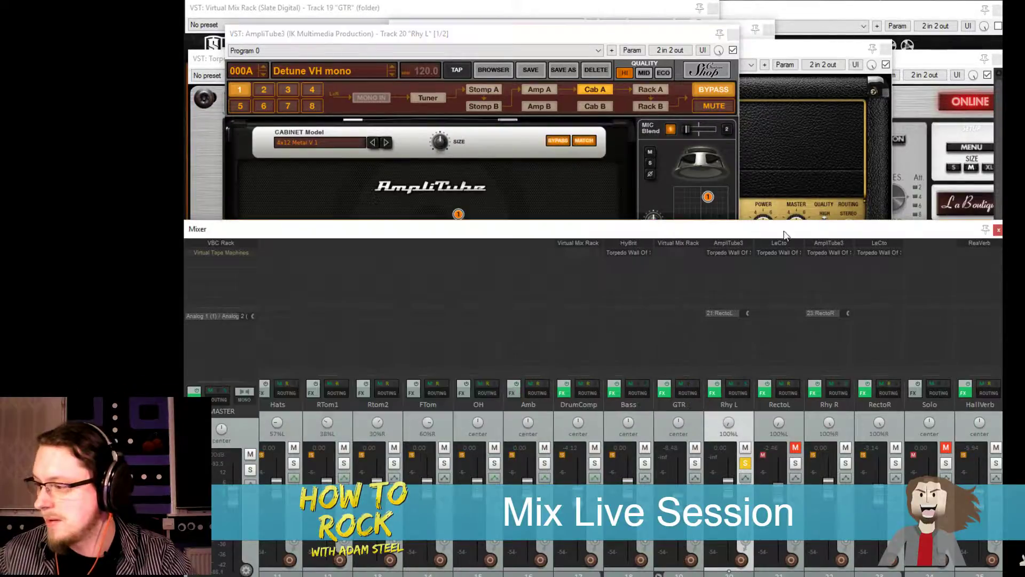
click(721, 255)
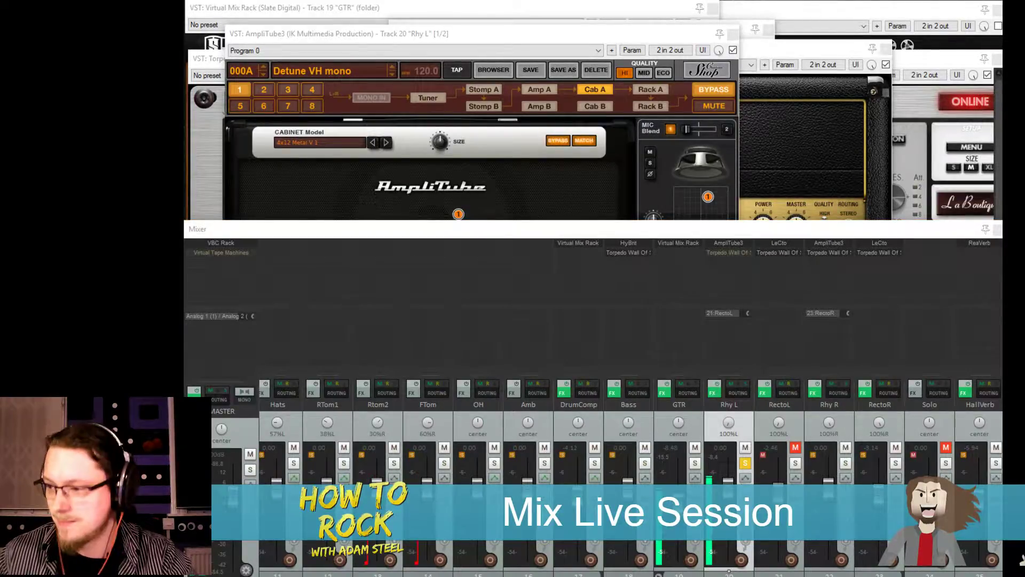
click(567, 211)
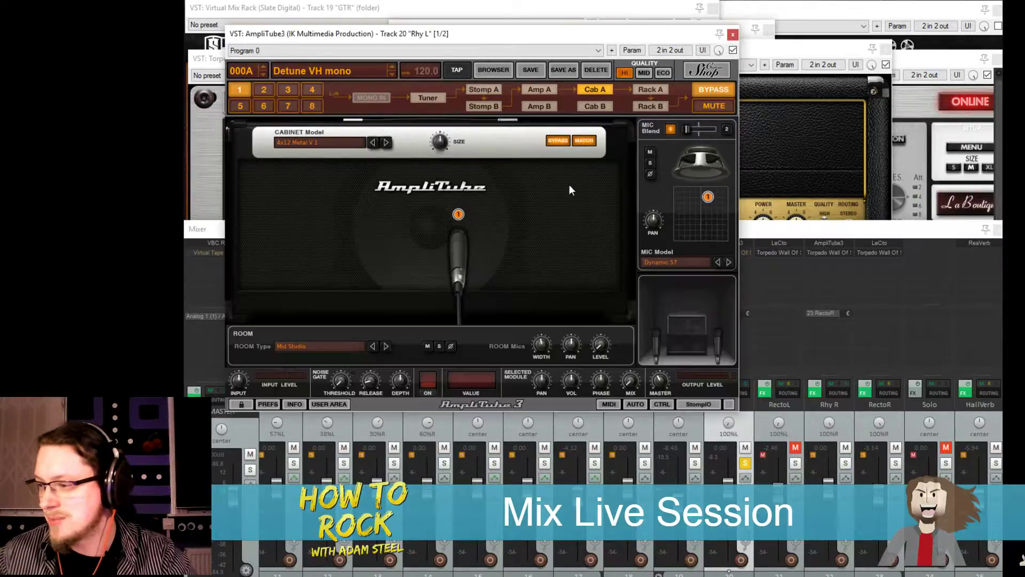
click(755, 238)
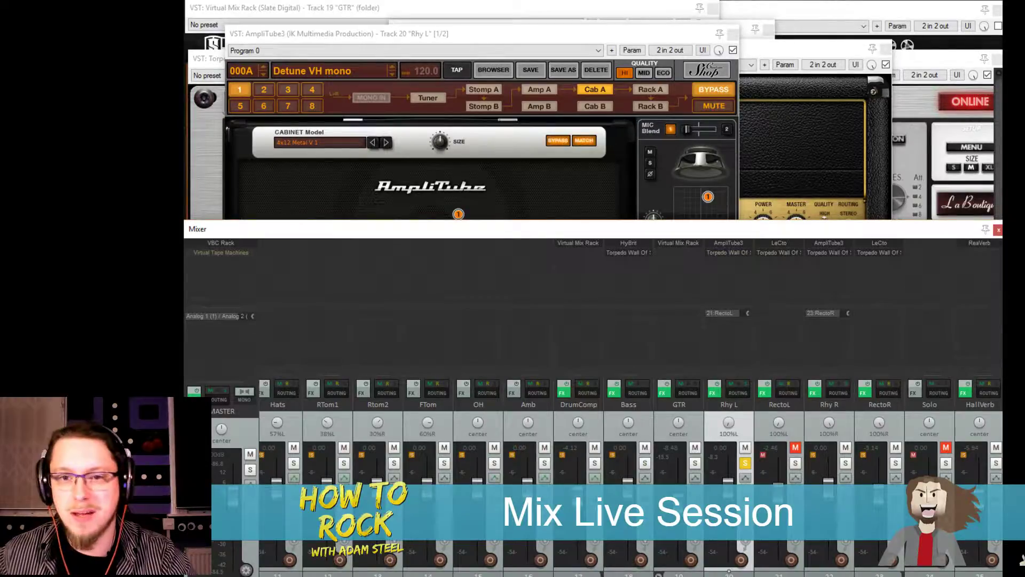
Open the Rhy L track's Torpedo Wall Of Sound III plug-in and position its window so all cabinet and miking controls are in view
click(728, 253)
drag(623, 170, 640, 14)
key(alt+Tab)
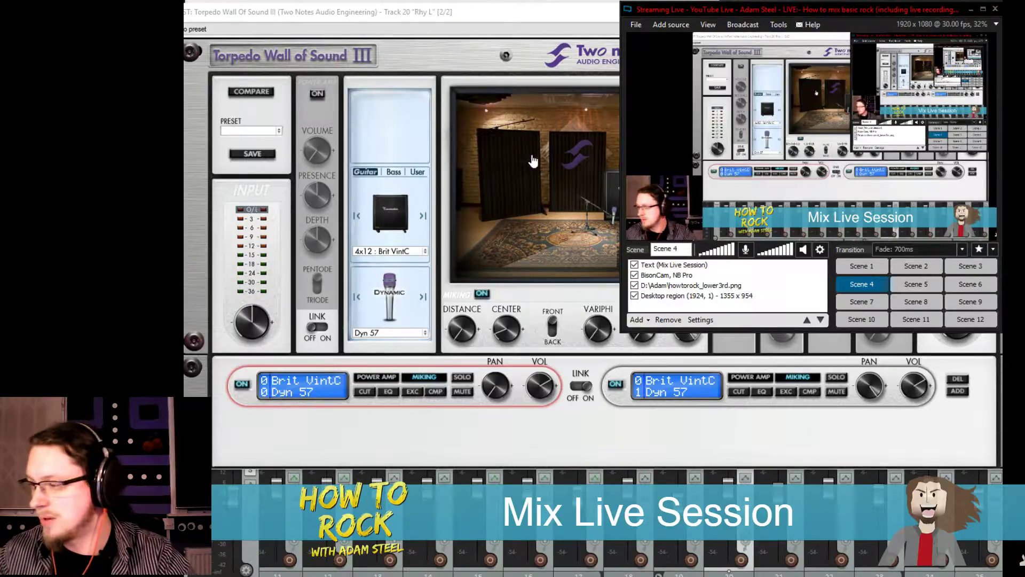
drag(447, 15, 436, 16)
key(alt+Tab)
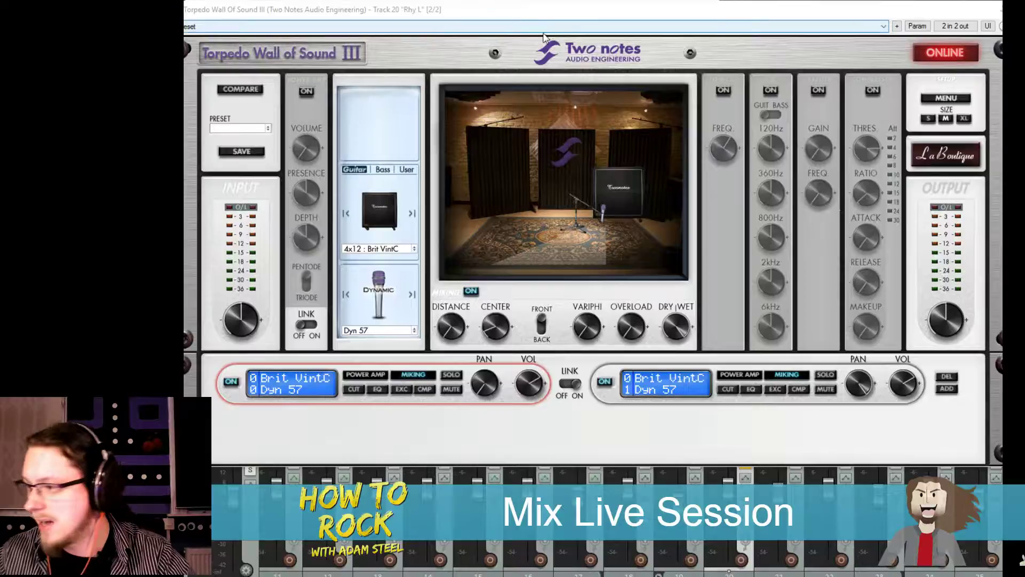
drag(483, 18, 496, 15)
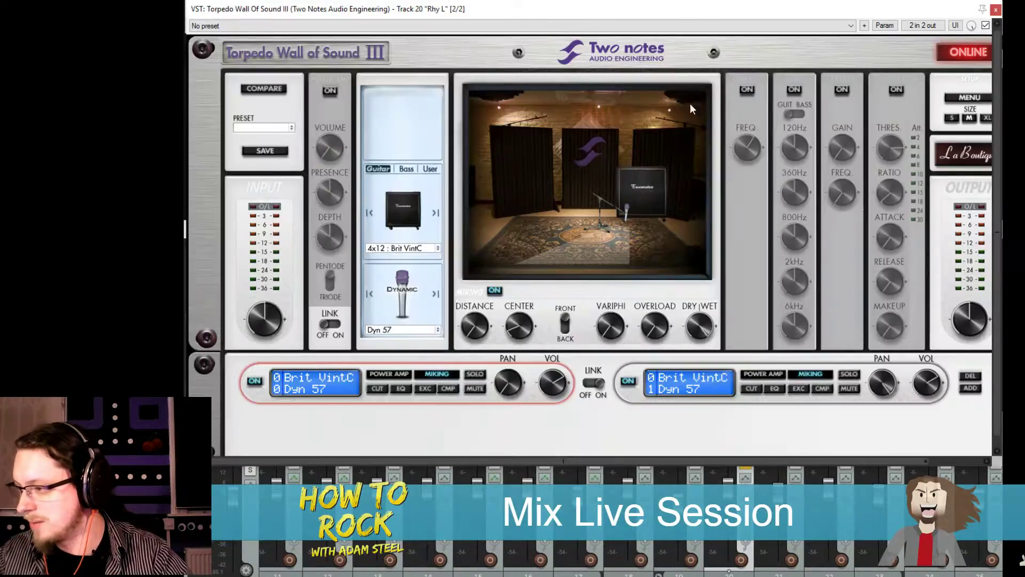
drag(681, 465, 716, 462)
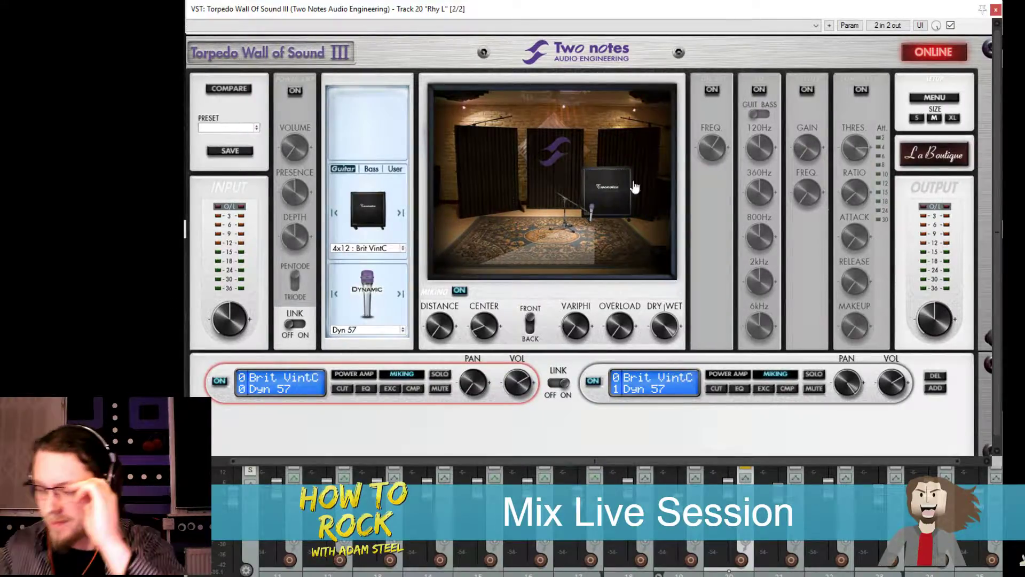
Examine the guitar cabinet models offered for the first Brit VintC channel in Torpedo Wall Of Sound III
click(382, 249)
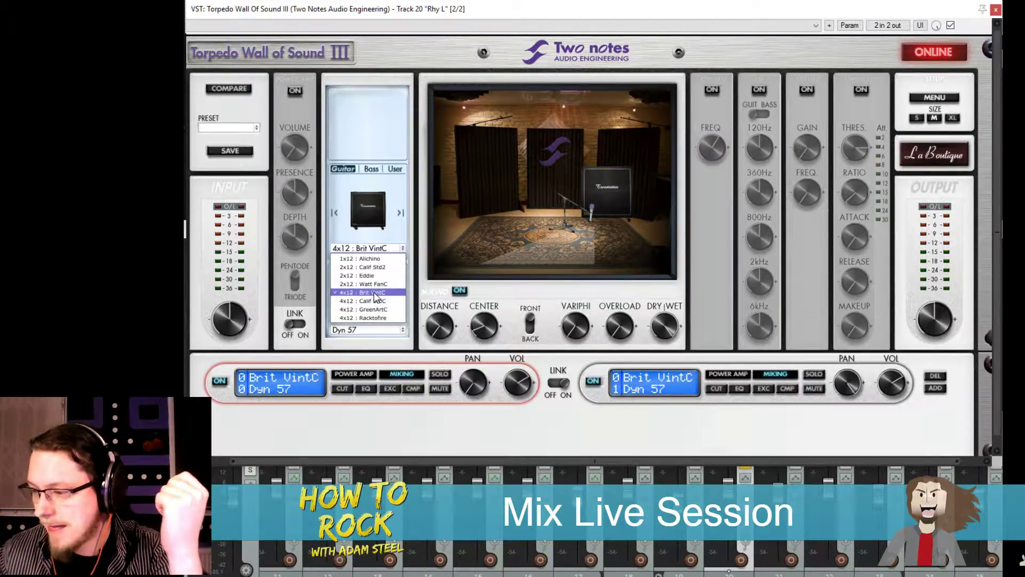
click(409, 199)
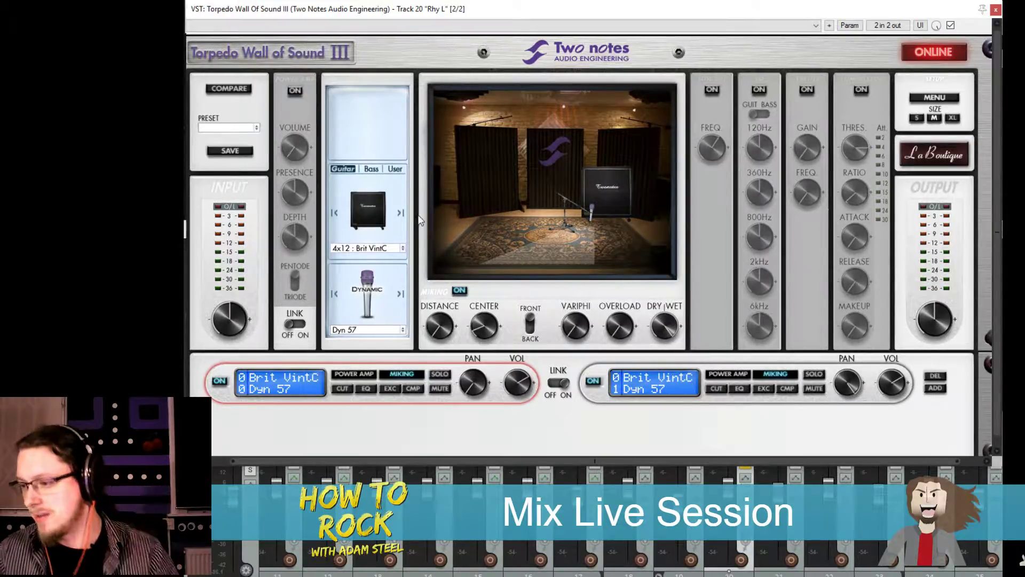
click(373, 249)
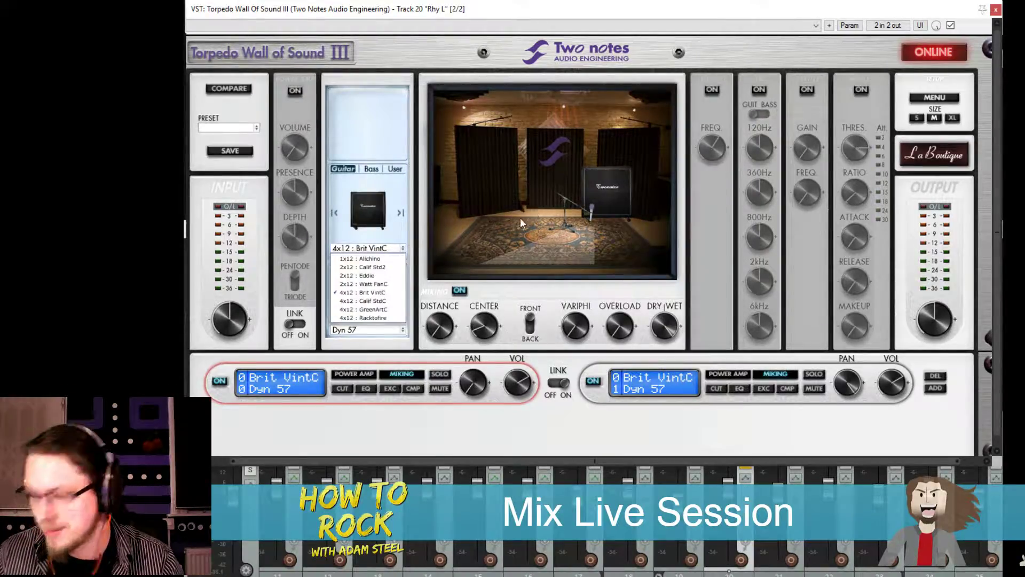
Audition Rhy L while varying the first Brit VintC channel's Center mic position, lowering it to 0% and raising it again
click(520, 216)
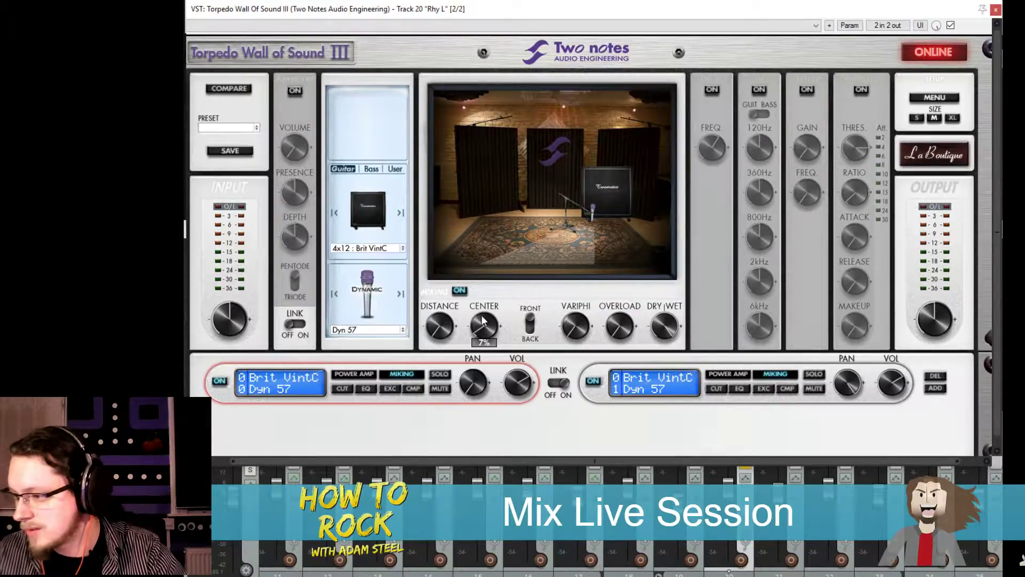
mouse_move(482, 330)
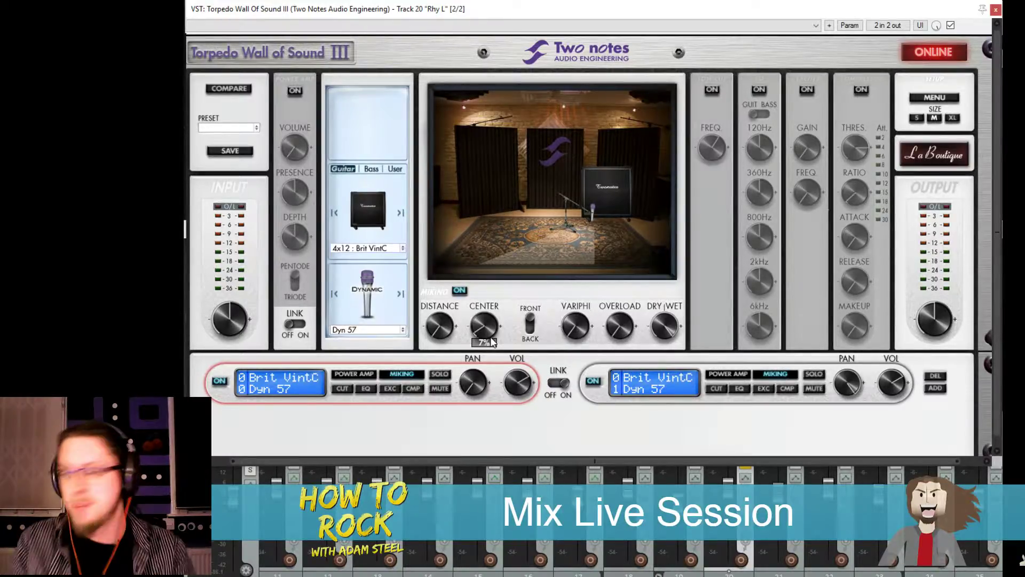
key(space)
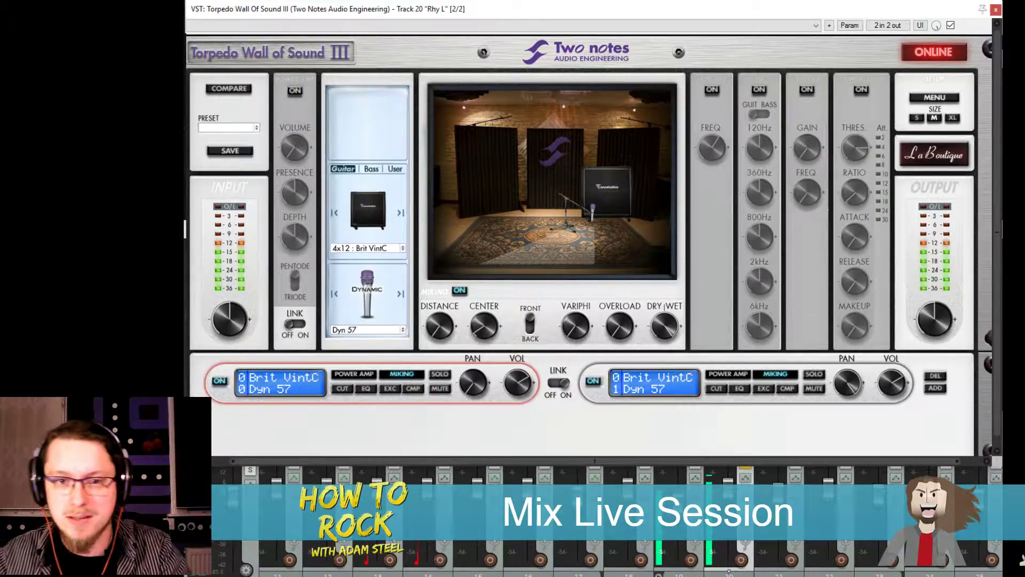
drag(492, 331, 485, 332)
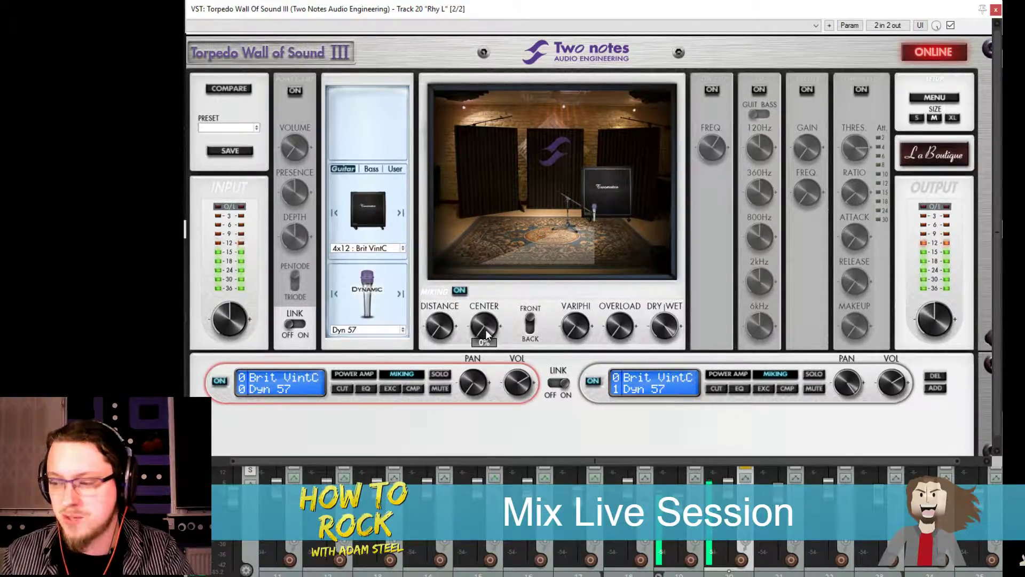
mouse_move(482, 337)
mouse_down()
mouse_move(491, 171)
mouse_move(482, 326)
mouse_up()
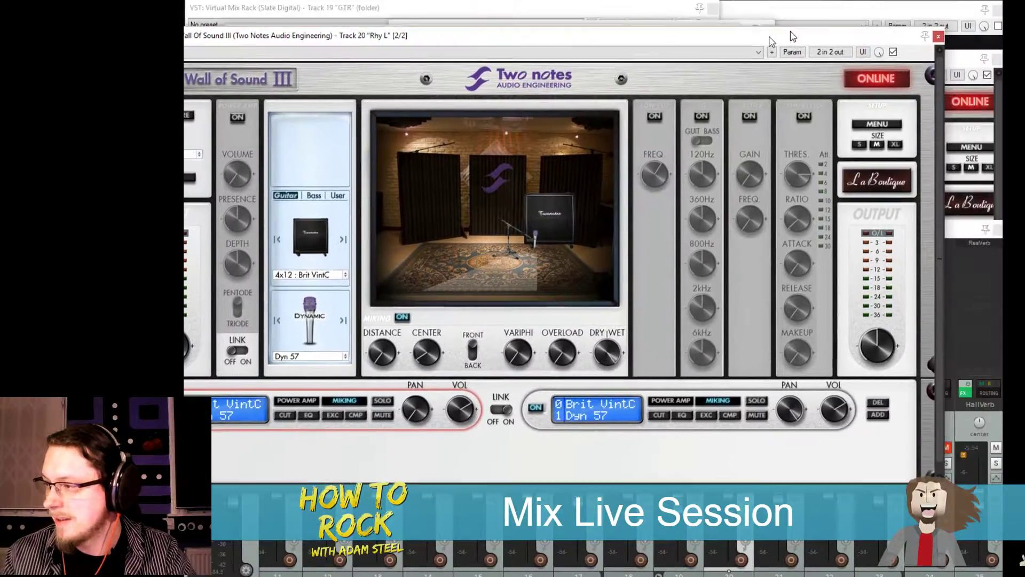
Return to the arrangement and play the soloed Rhy L track from about bar 37 while examining its take waveforms
key(ctrl+m)
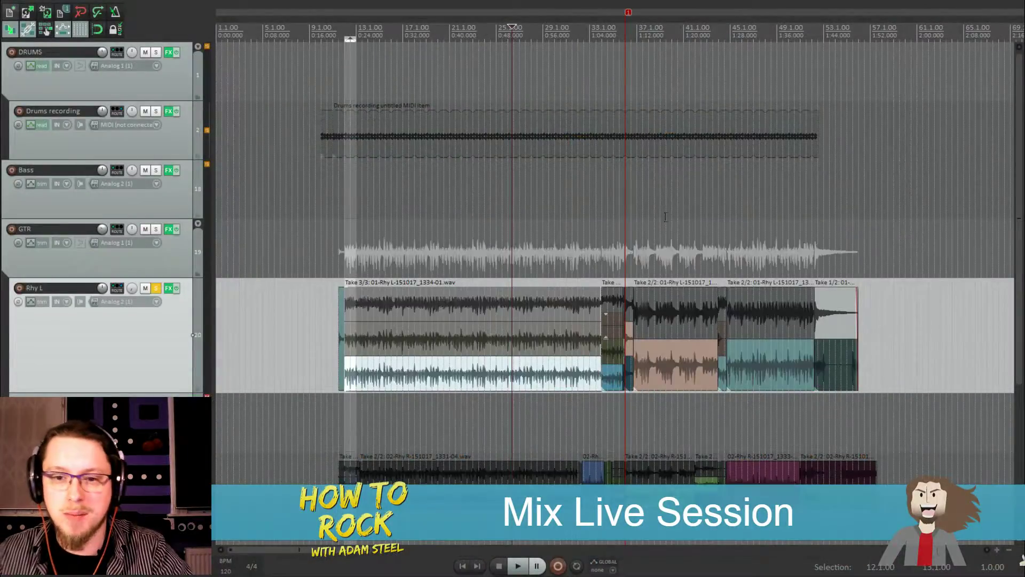
click(639, 31)
key(space)
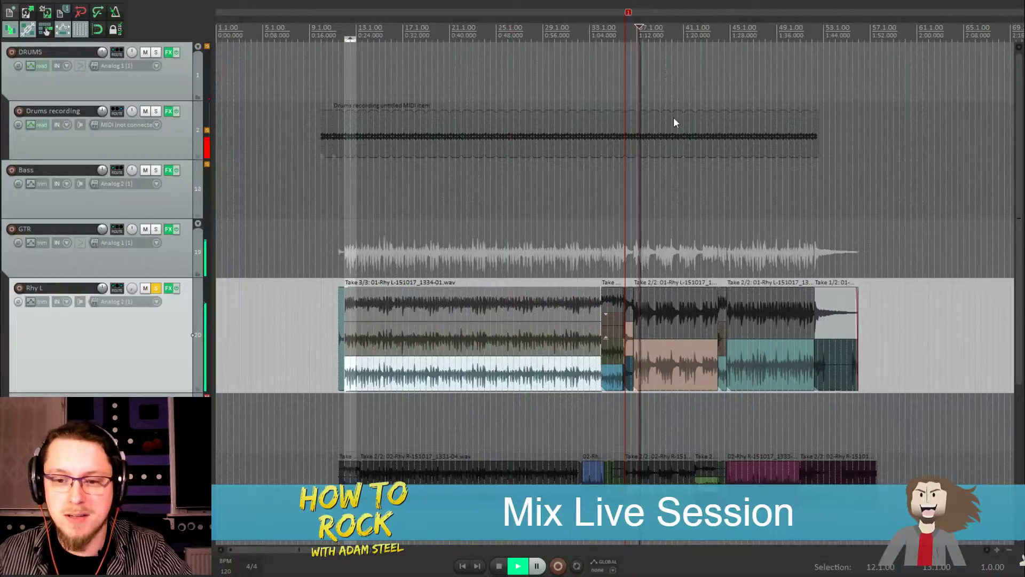
scroll(652, 138, up, 3)
scroll(632, 118, up, 4)
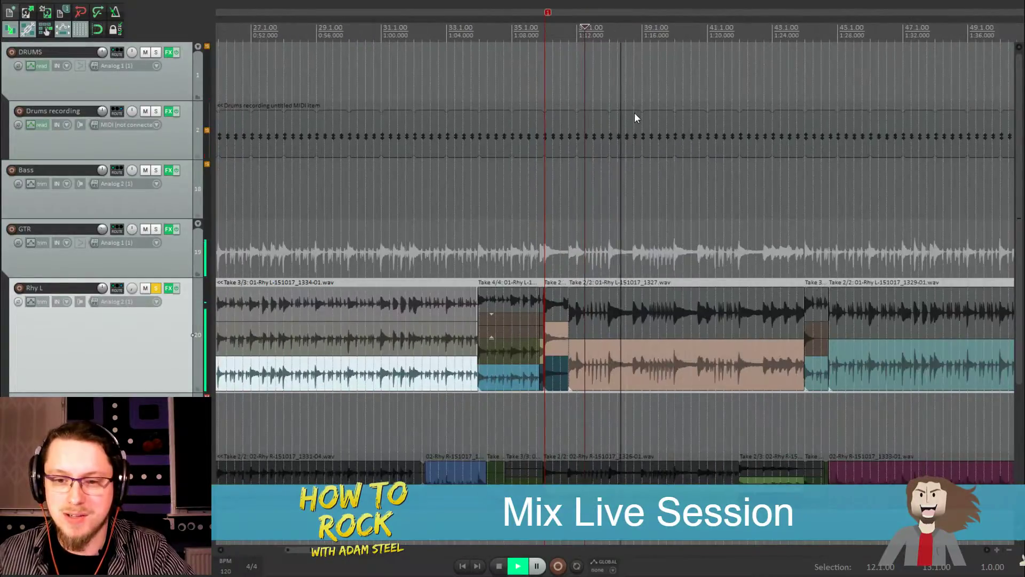
scroll(654, 160, down, 3)
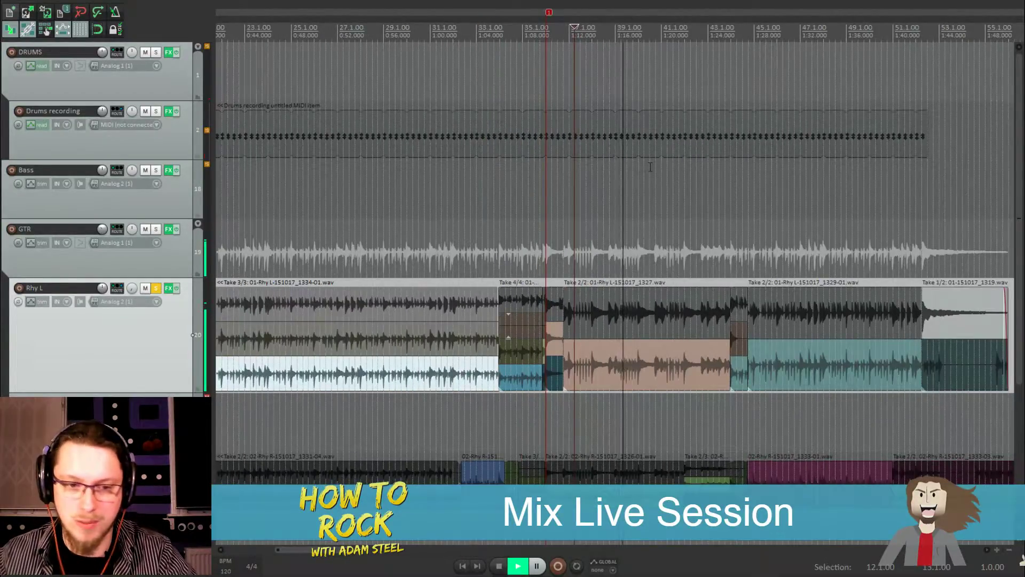
scroll(652, 170, up, 4)
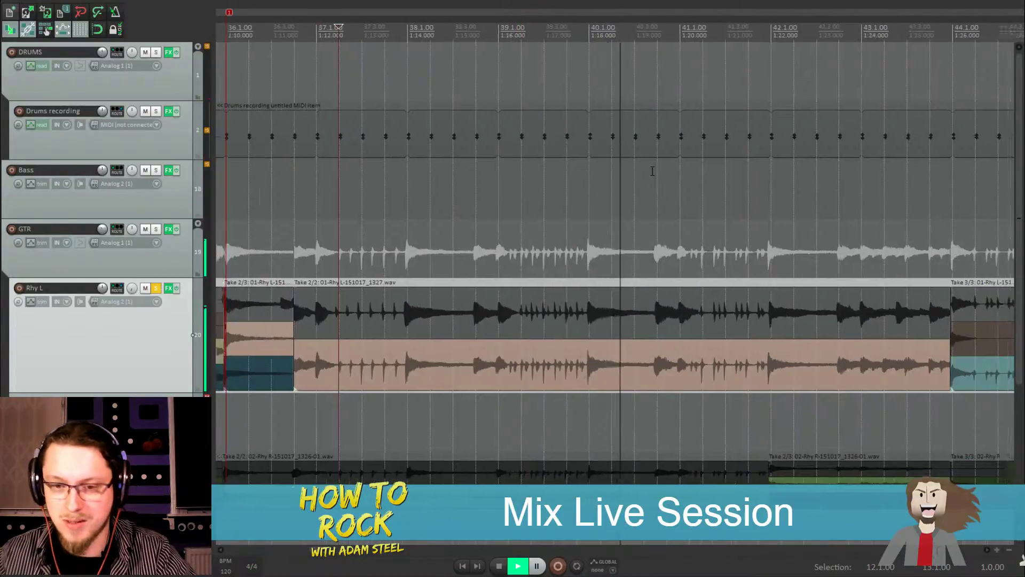
scroll(654, 165, down, 2)
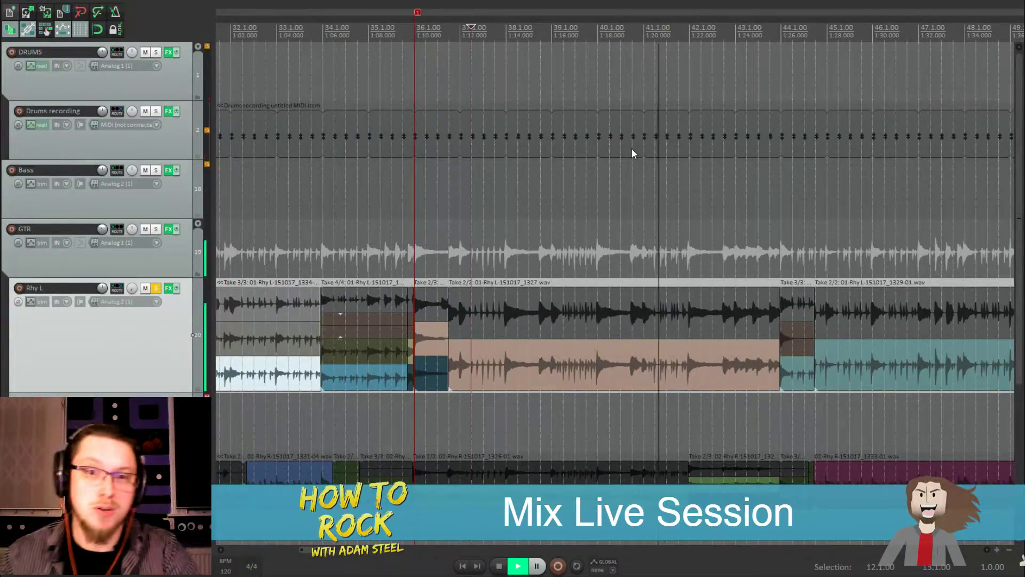
scroll(631, 149, down, 2)
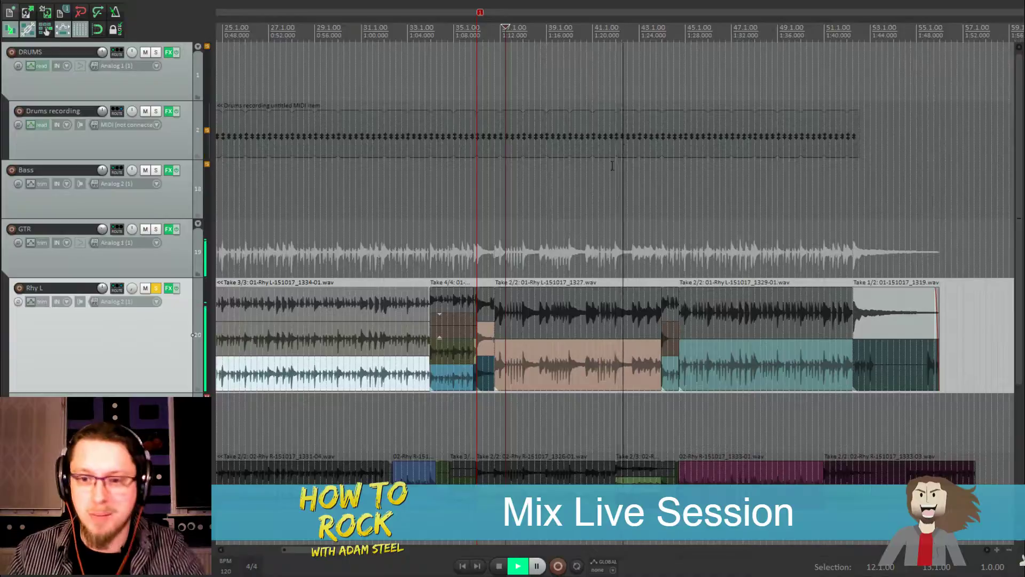
scroll(610, 155, up, 2)
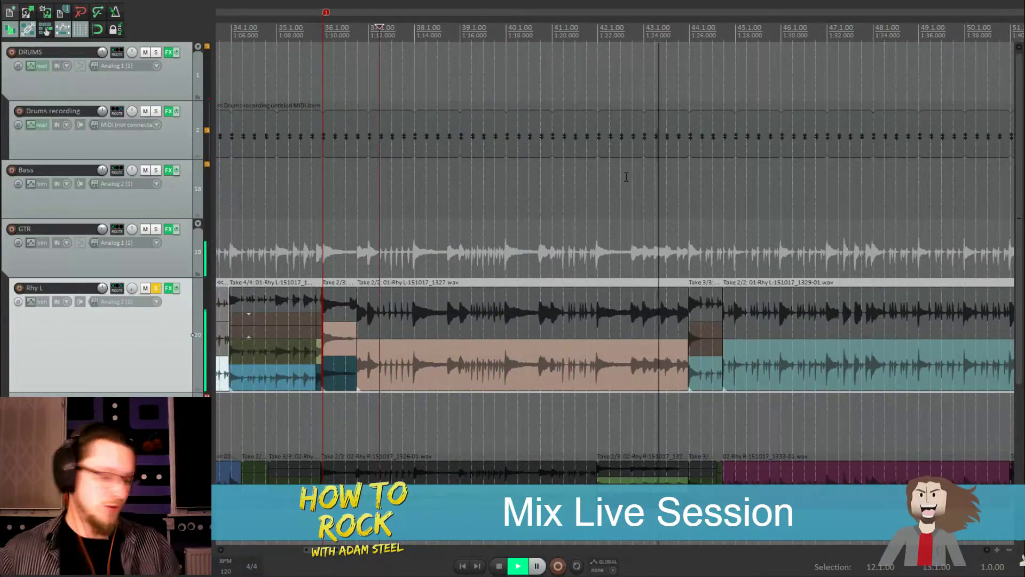
key(space)
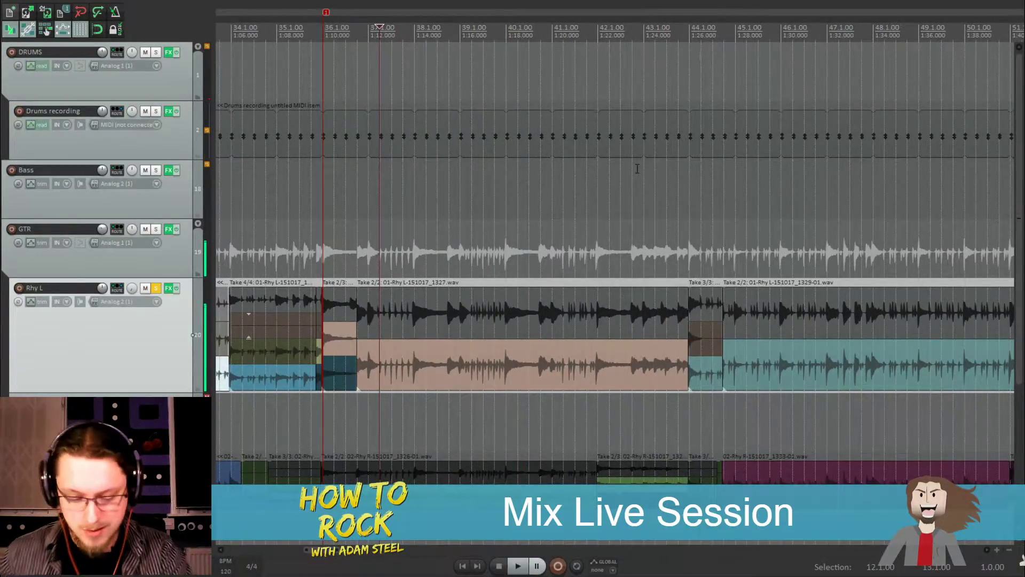
Place the edit cursor at bar 12, where the main Rhy L take begins
key(alt+Tab)
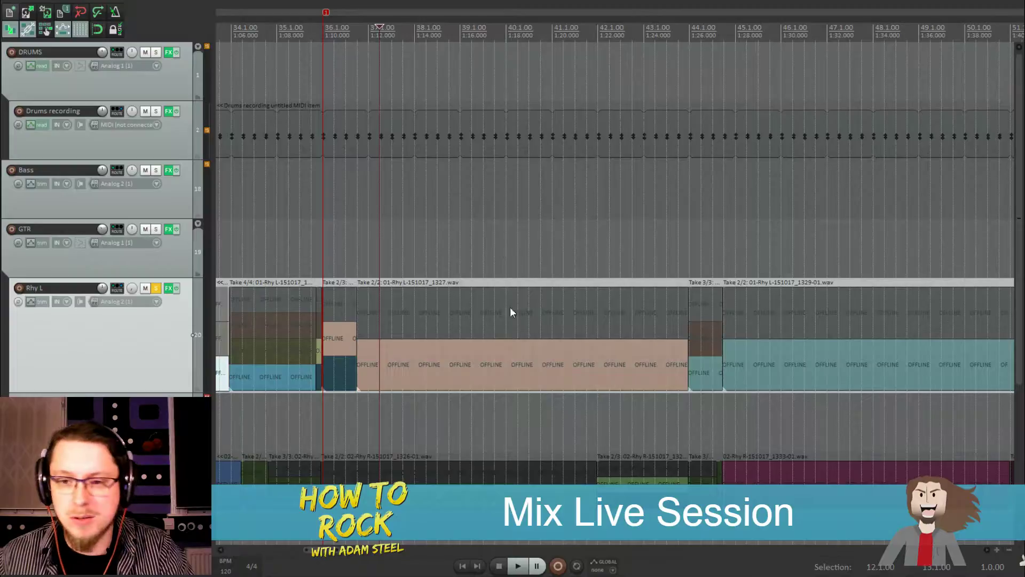
scroll(584, 297, down, 3)
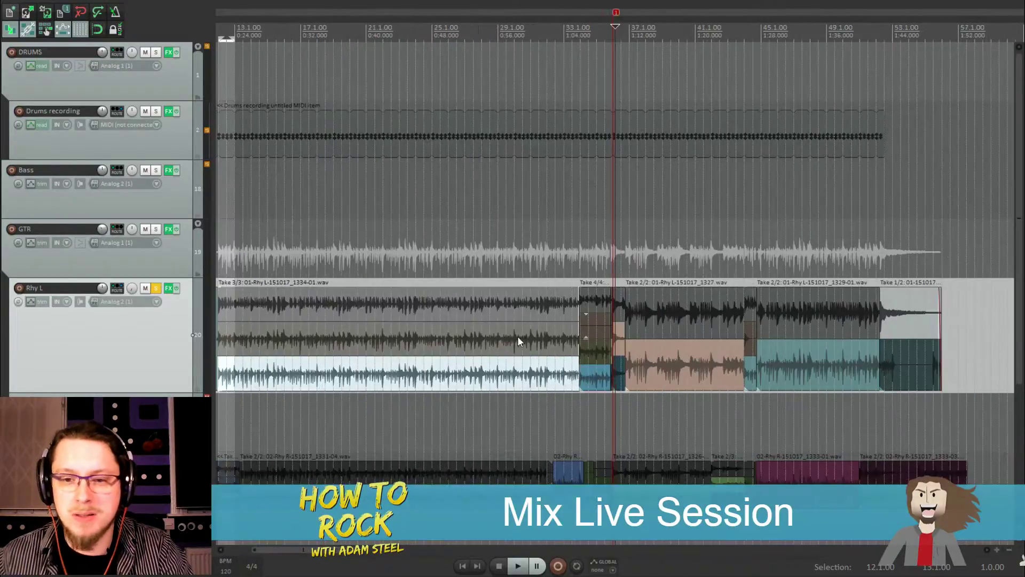
scroll(490, 180, down, 3)
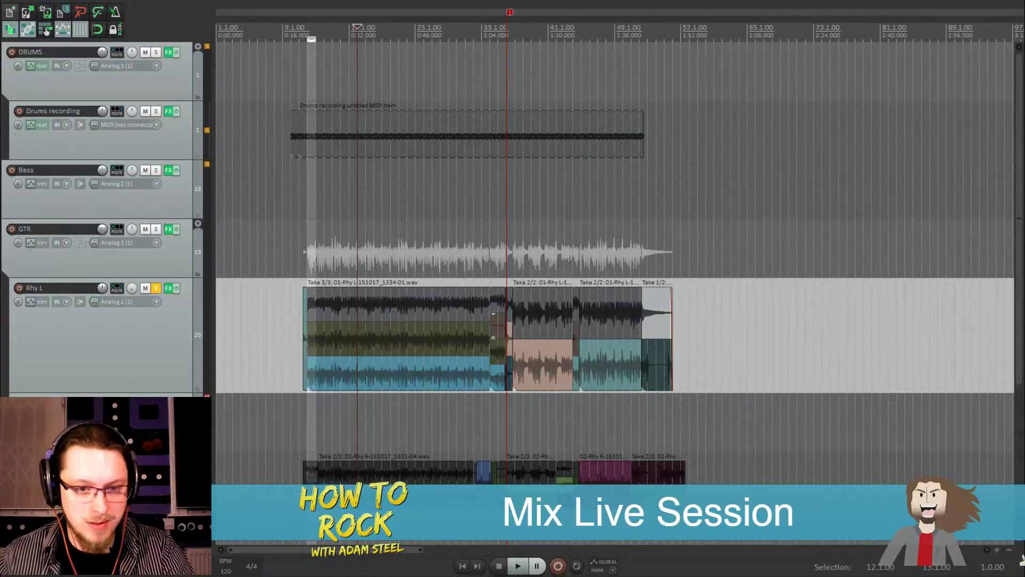
click(309, 37)
scroll(587, 204, up, 6)
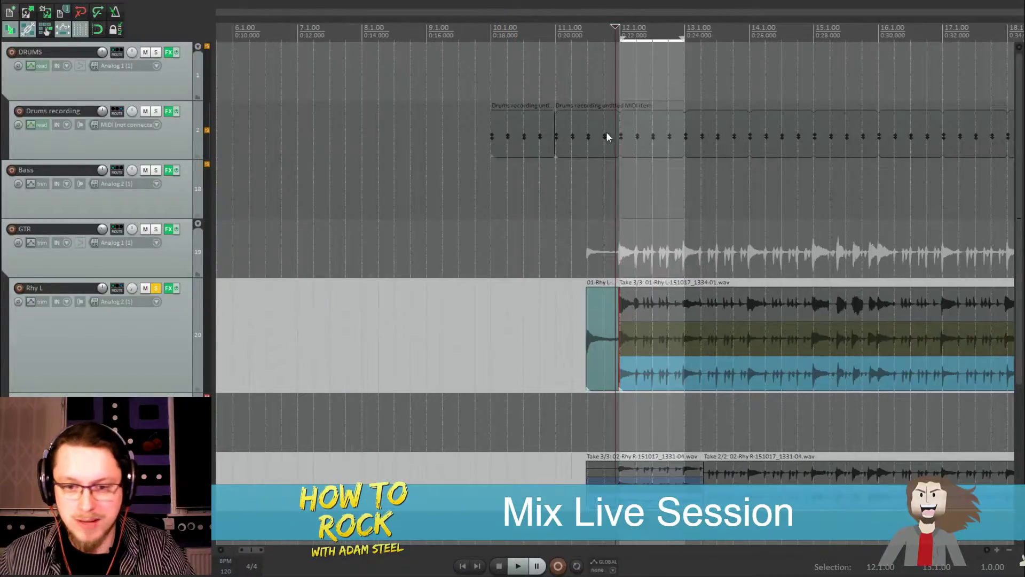
scroll(600, 175, up, 4)
scroll(600, 175, down, 5)
scroll(600, 174, up, 4)
scroll(600, 175, down, 6)
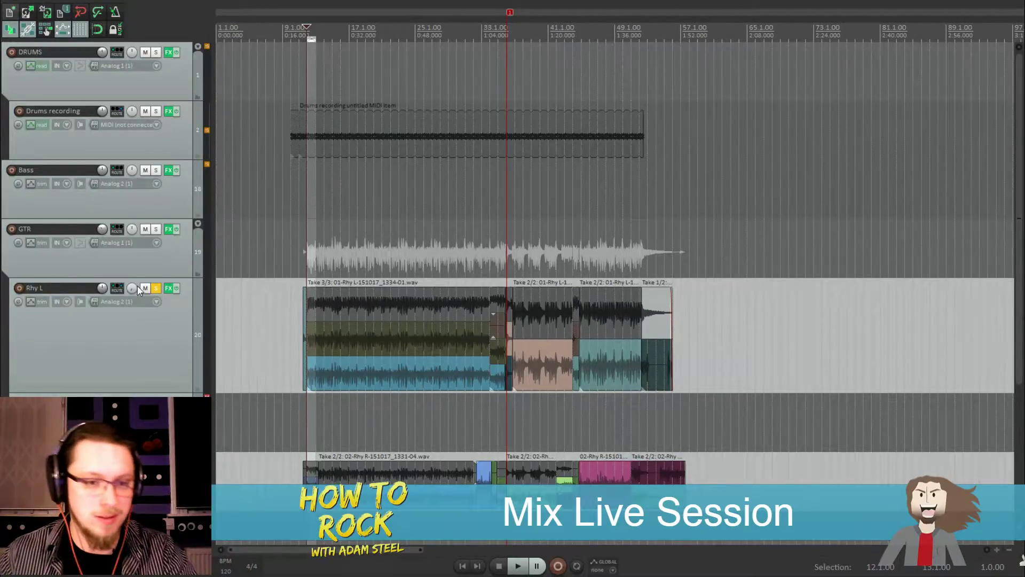
Unsolo Rhy L and play the whole mix from bar 12, stopping after a few bars
click(801, 336)
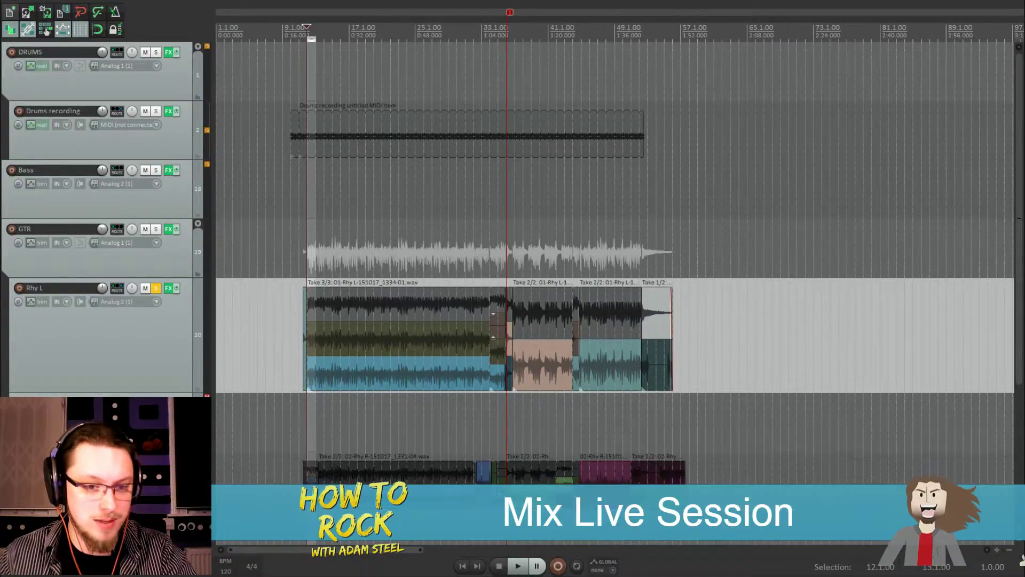
click(156, 288)
key(space)
scroll(566, 171, up, 3)
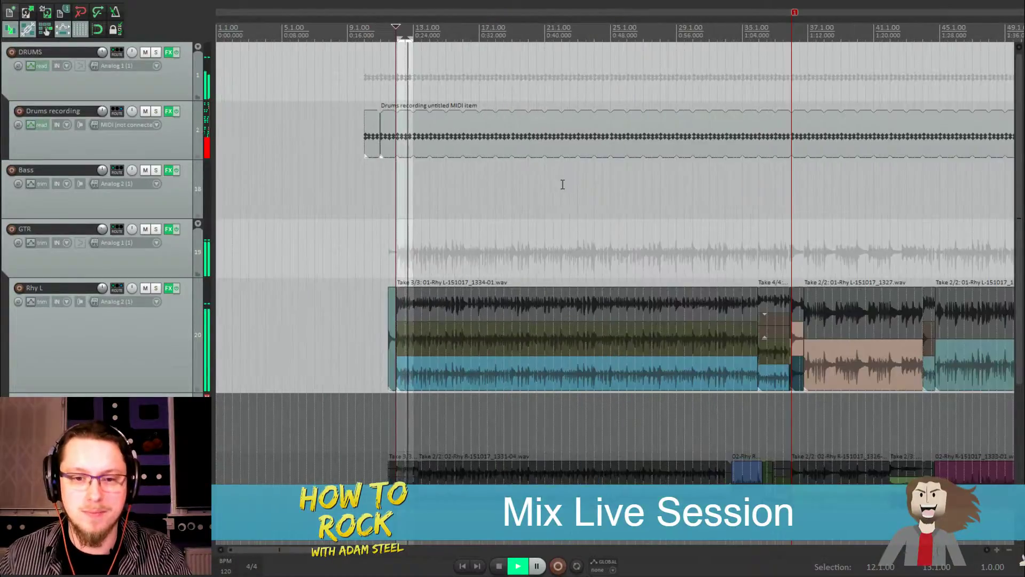
scroll(576, 187, up, 2)
scroll(603, 188, down, 2)
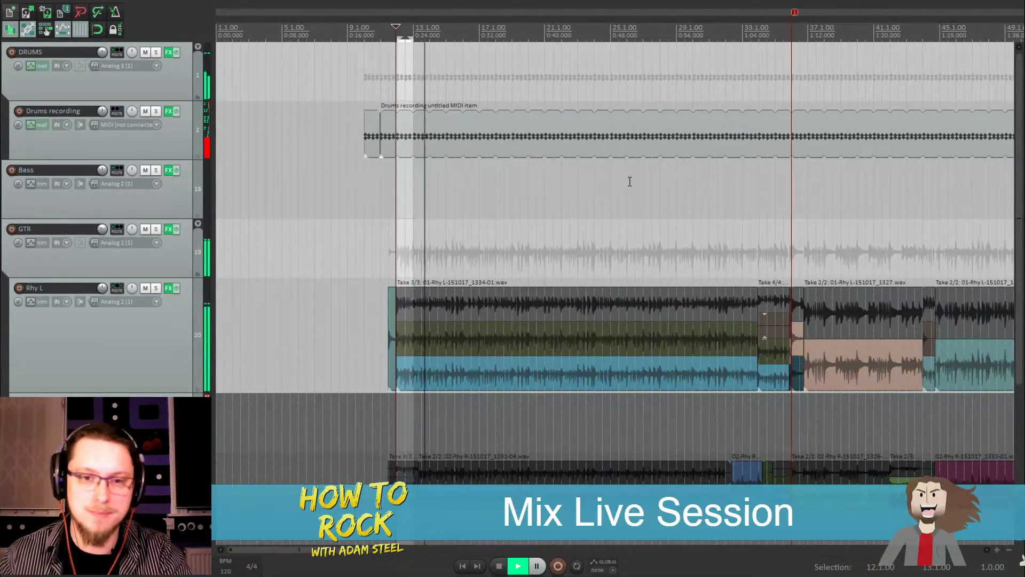
scroll(587, 189, up, 1)
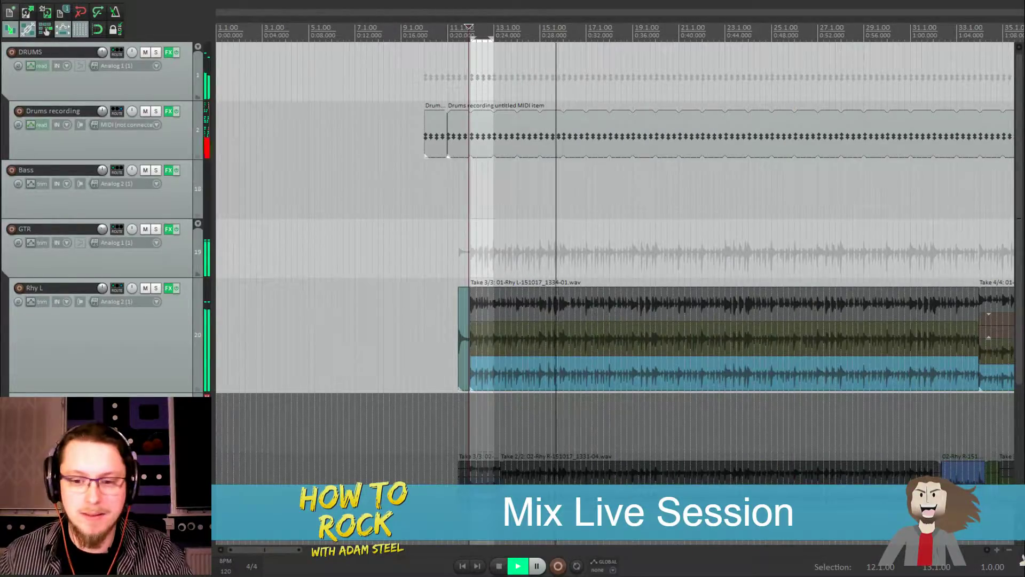
key(space)
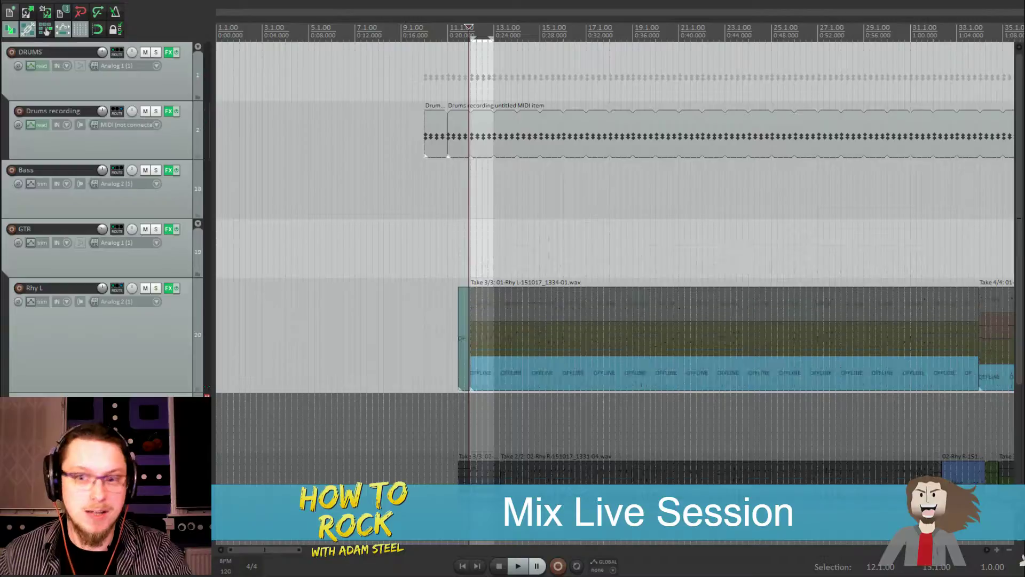
click(46, 30)
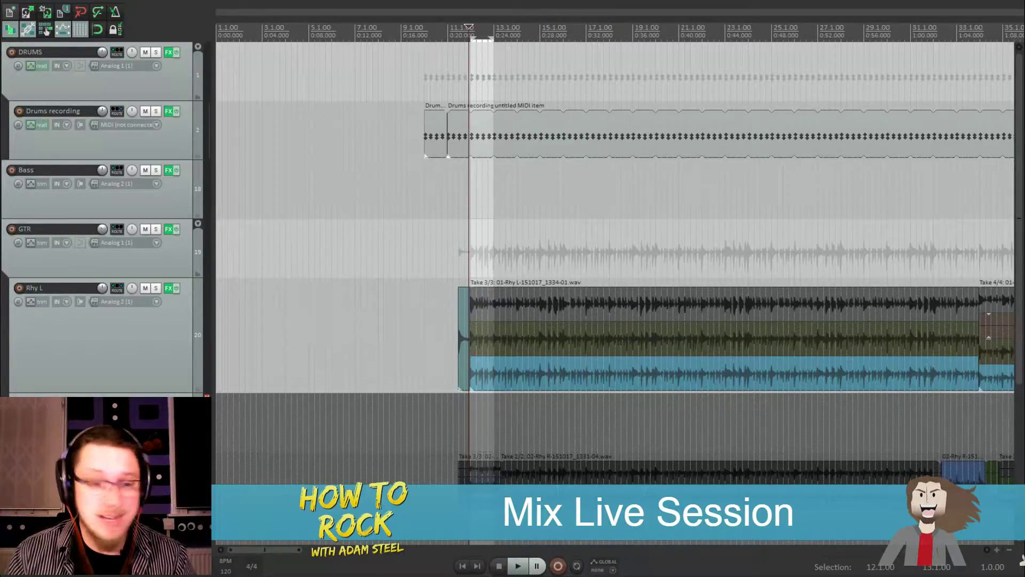
scroll(531, 226, down, 5)
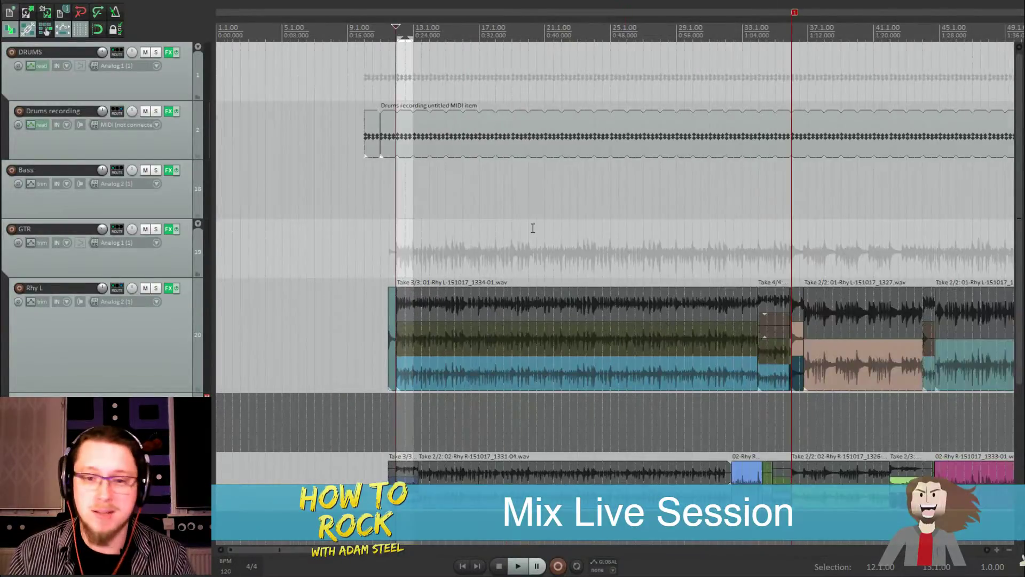
scroll(533, 232, up, 2)
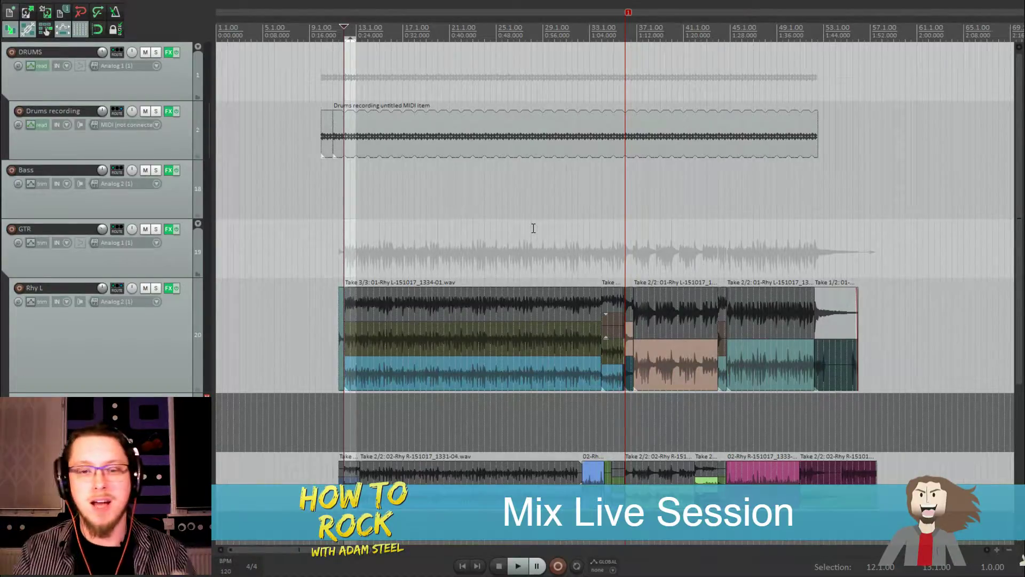
scroll(481, 187, up, 2)
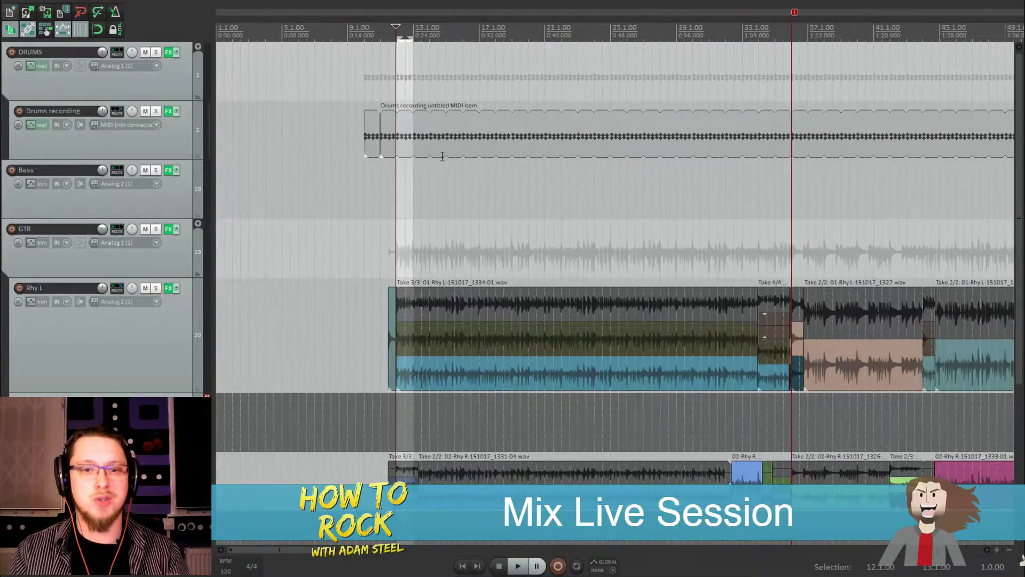
scroll(399, 42, up, 4)
scroll(663, 122, down, 6)
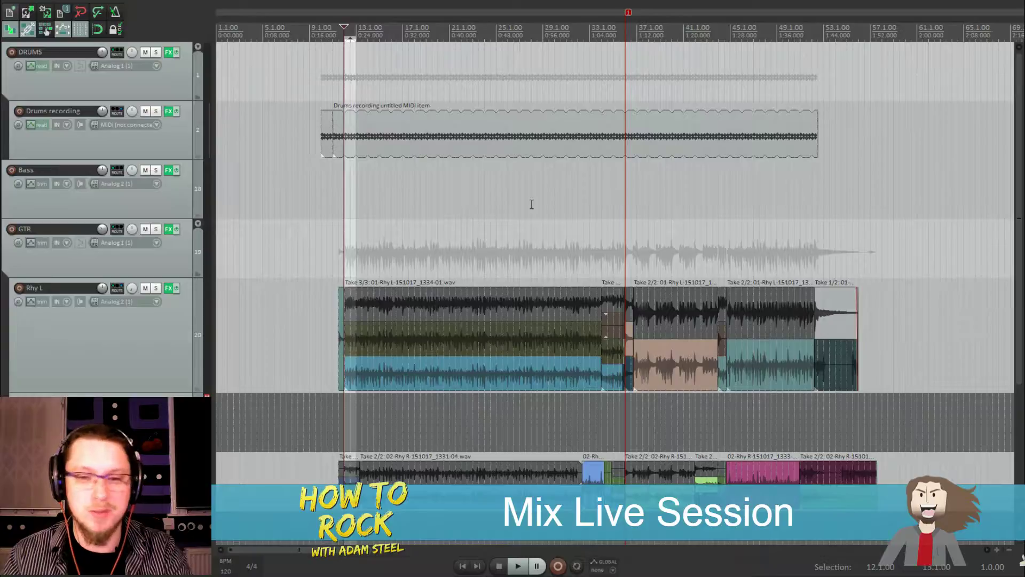
Play the full mix again from bar 12 and stop playback after the opening bars
key(space)
scroll(596, 234, up, 2)
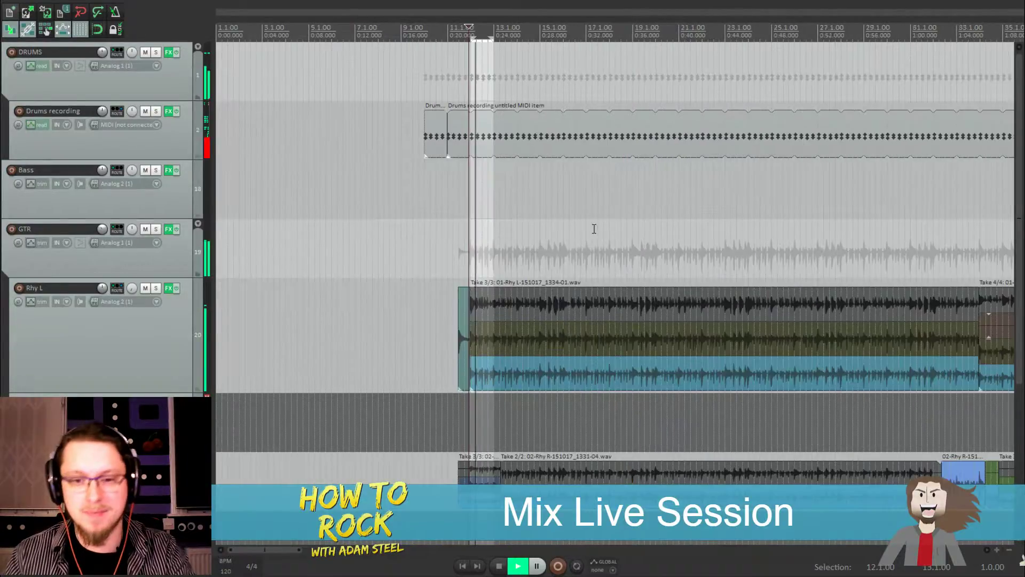
scroll(596, 233, down, 2)
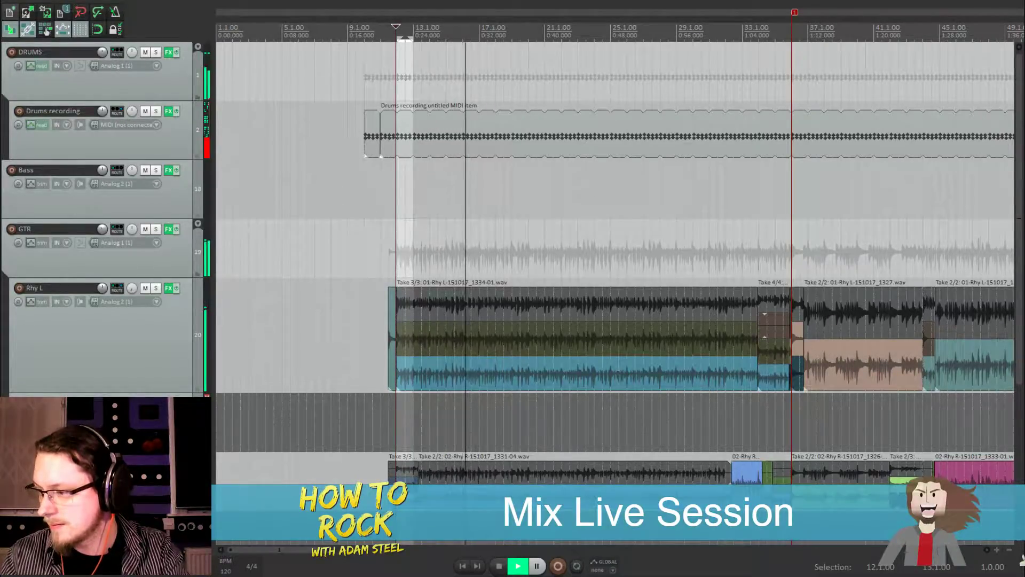
key(space)
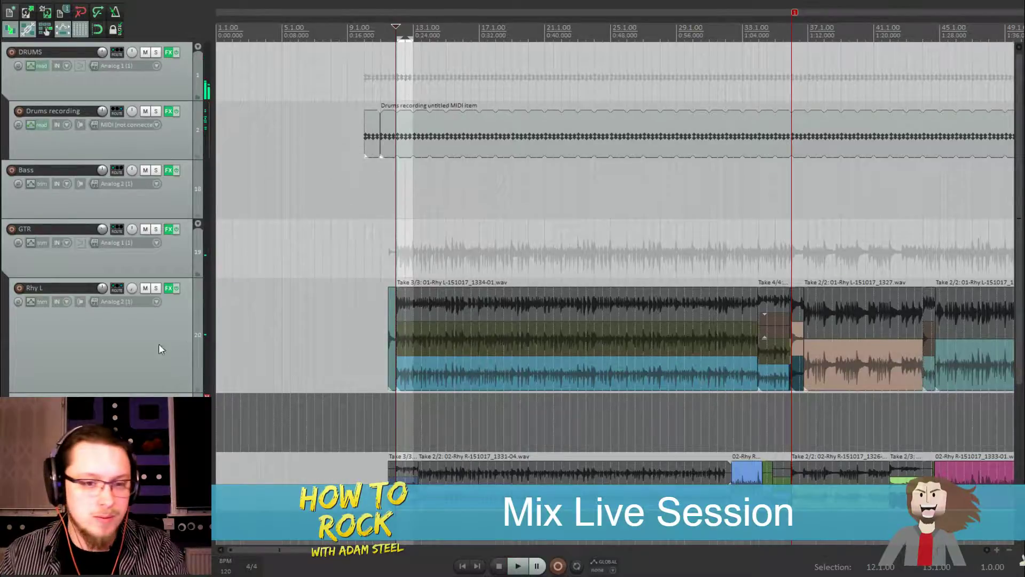
Audition the GTR folder on its own by soloing it from bar 12, clearing the solo and stopping playback
click(156, 229)
key(space)
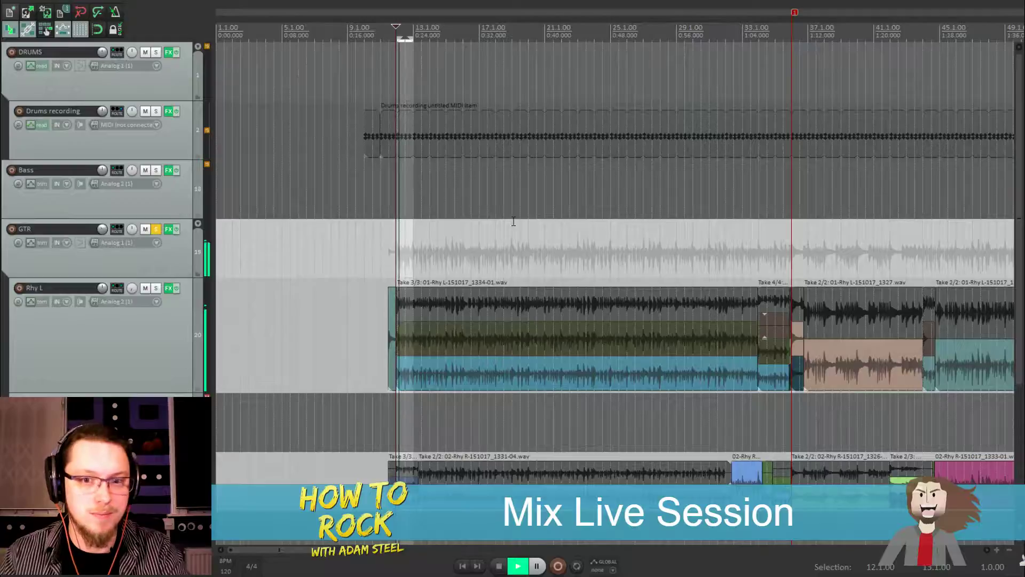
click(156, 230)
key(space)
scroll(688, 277, down, 2)
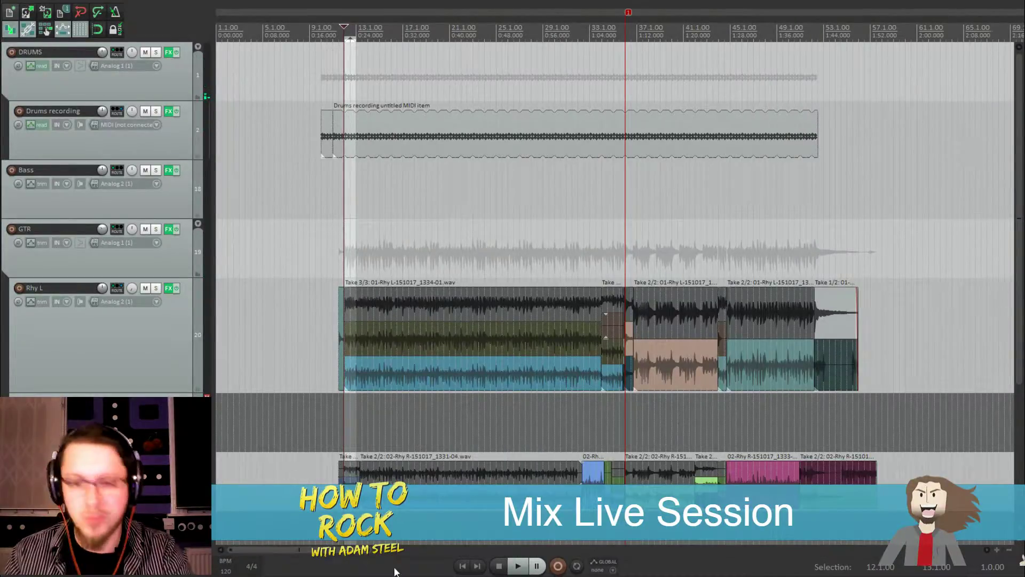
key(ctrl+alt+shift+o)
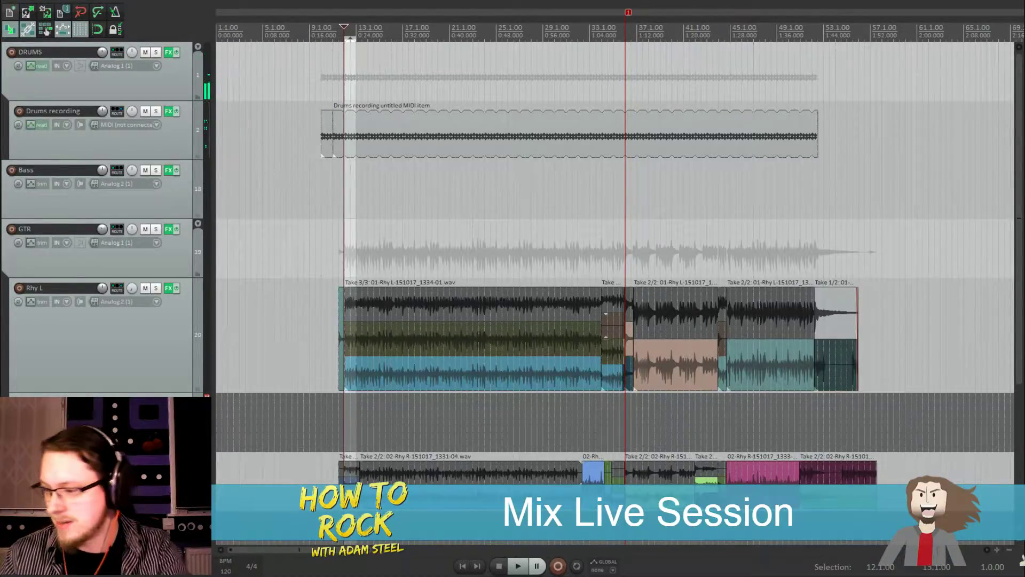
Bypass the insert effects on DRUMS, Kick In, Kick Out, Kick Sub and Snare Top, and check the remaining drum channels for active effects
key(F6)
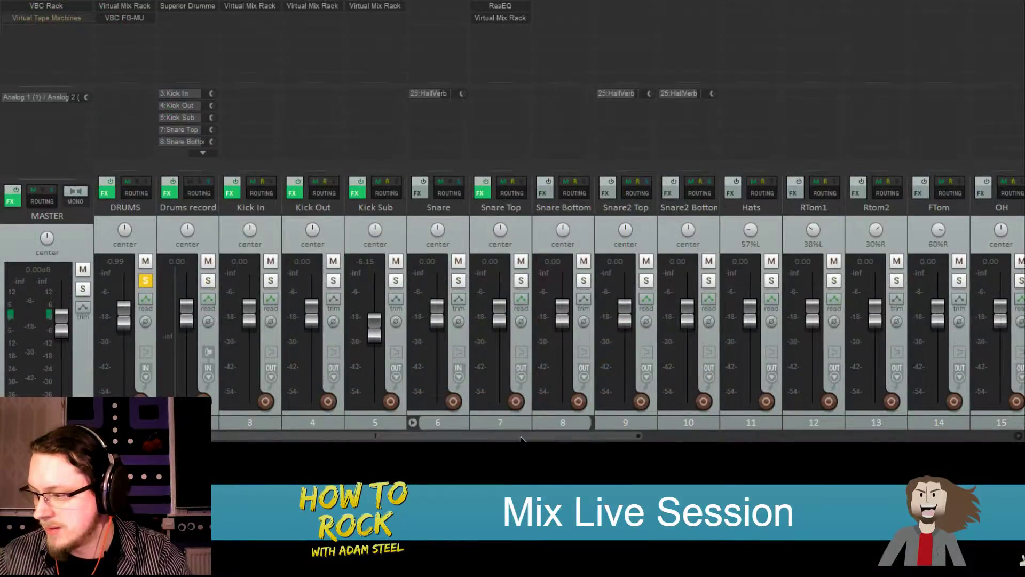
scroll(640, 435, right, 6)
scroll(462, 420, left, 8)
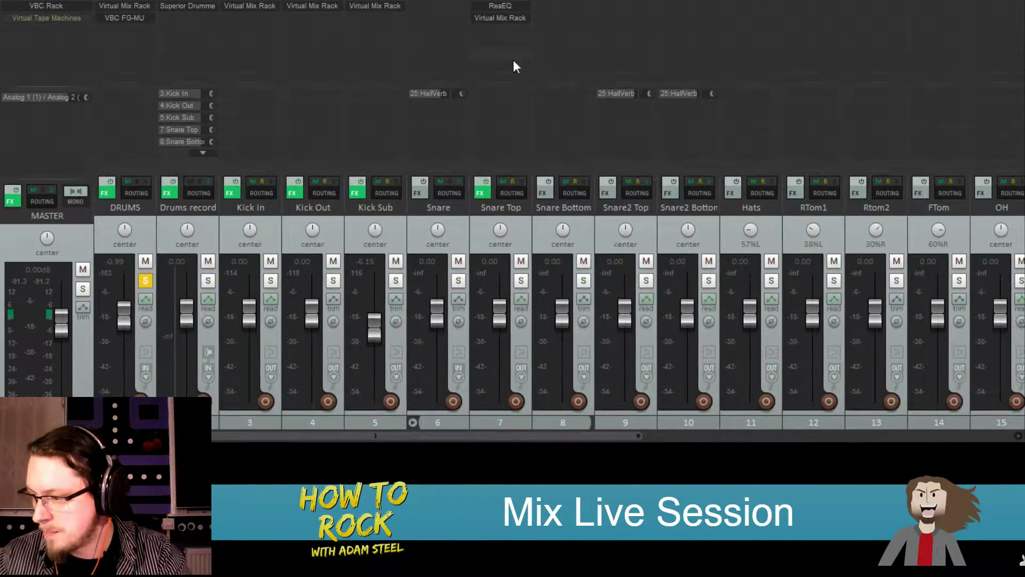
shift+click(252, 6)
shift+click(312, 6)
shift+click(364, 6)
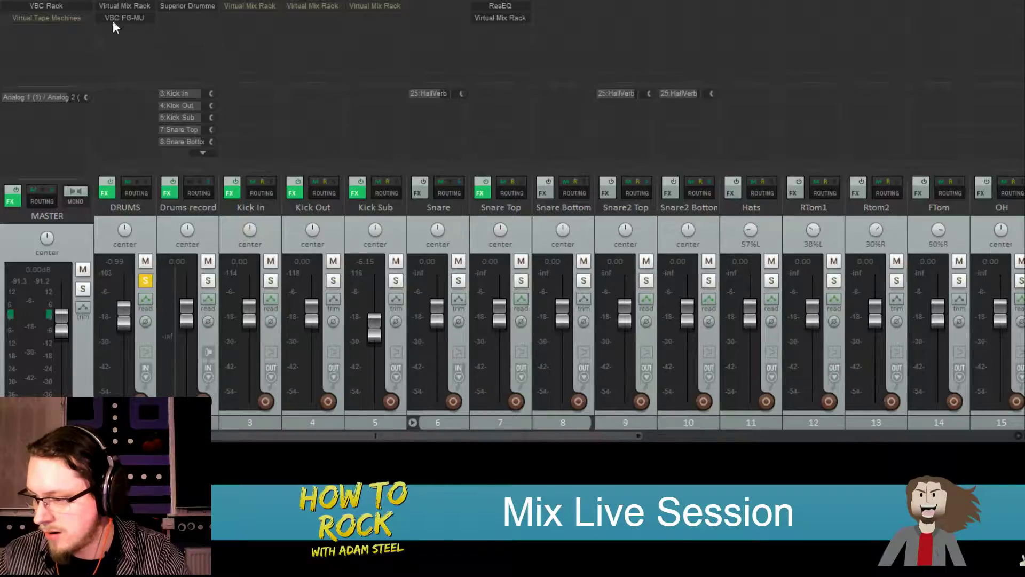
shift+click(494, 8)
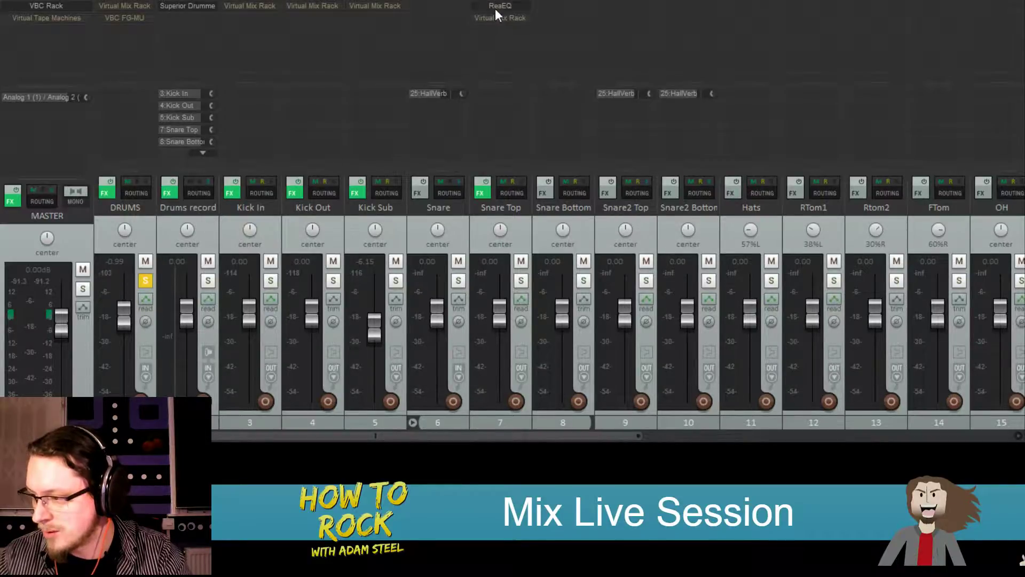
drag(487, 435, 726, 436)
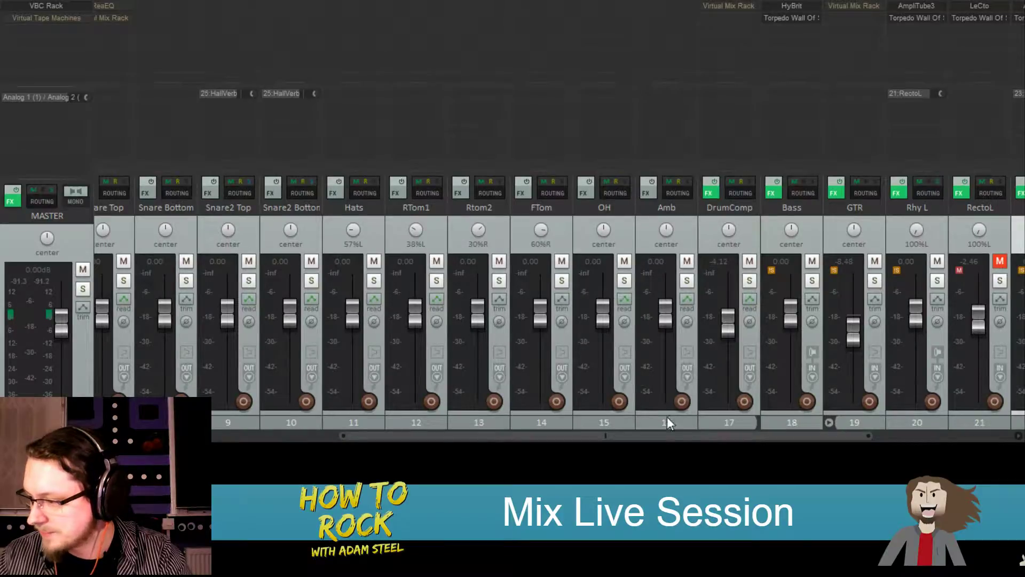
drag(659, 435, 182, 293)
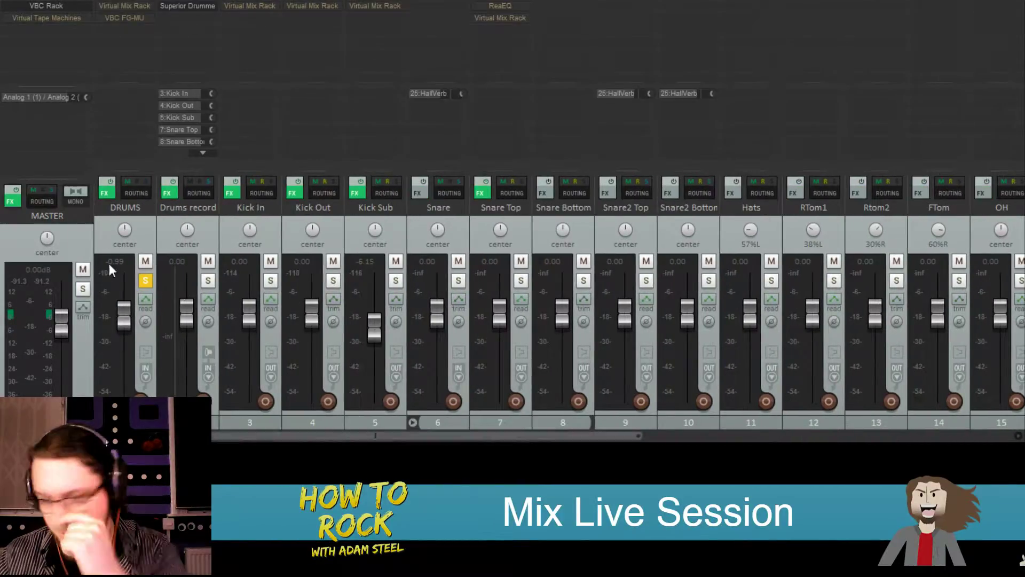
Audition the soloed drums without processing, and resume playback with the Superior Drummer 2 instrument of the Drums recording track in view
key(space)
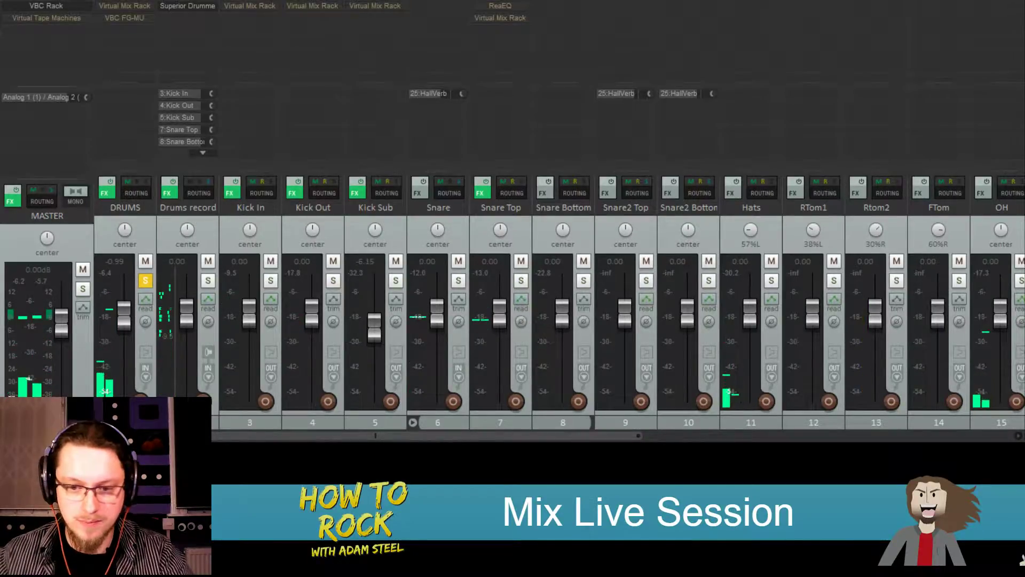
key(space)
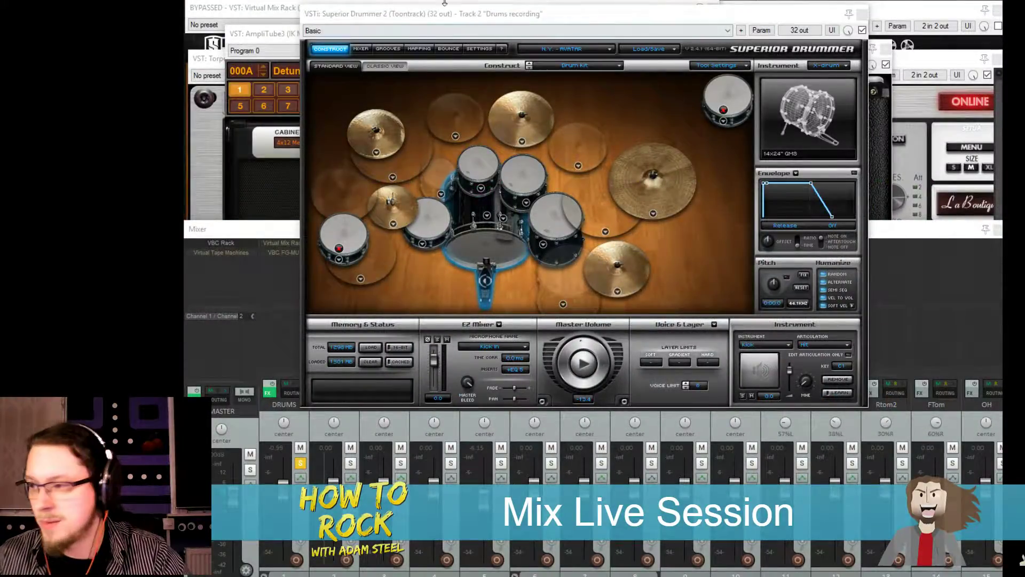
drag(428, 16, 396, 30)
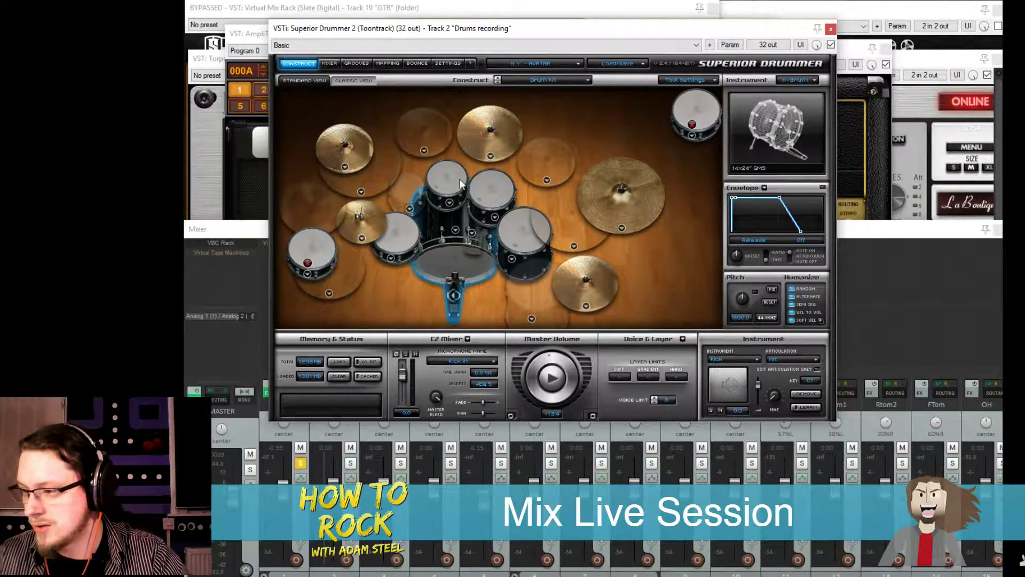
key(space)
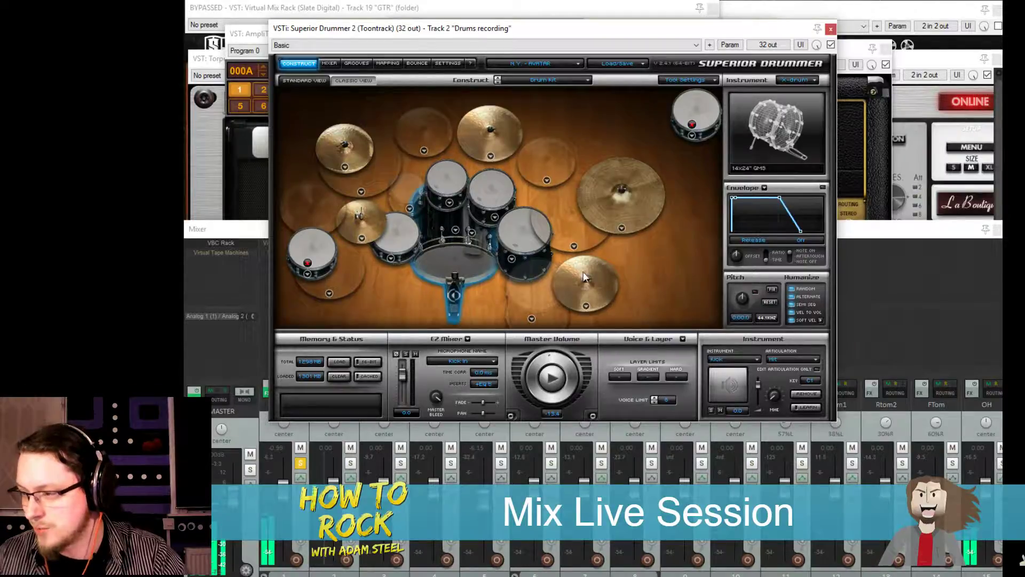
Inspect the instrument choices for the kit's hi-hat and snare, keeping the current selections
click(361, 239)
click(366, 223)
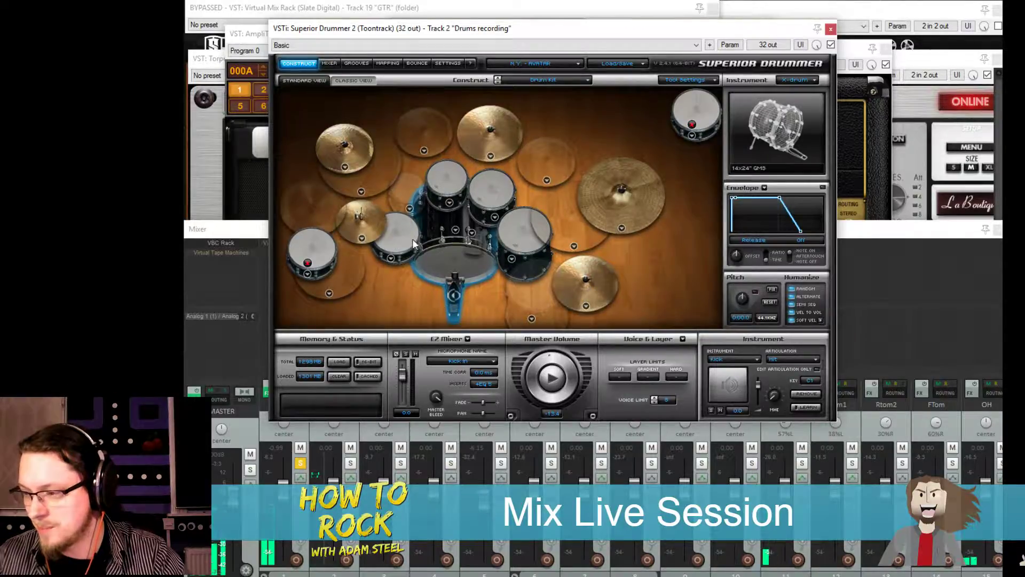
click(389, 258)
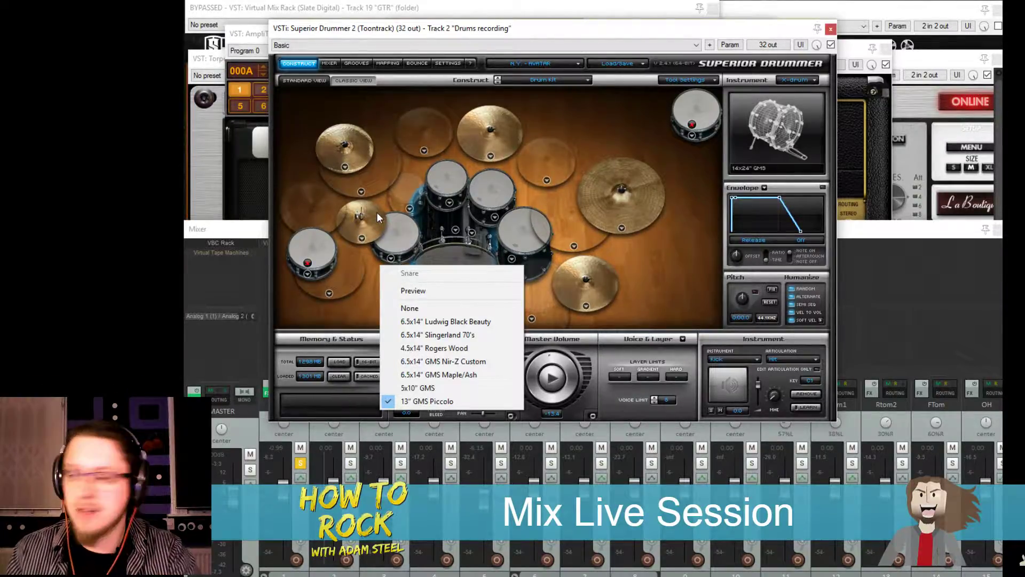
click(411, 241)
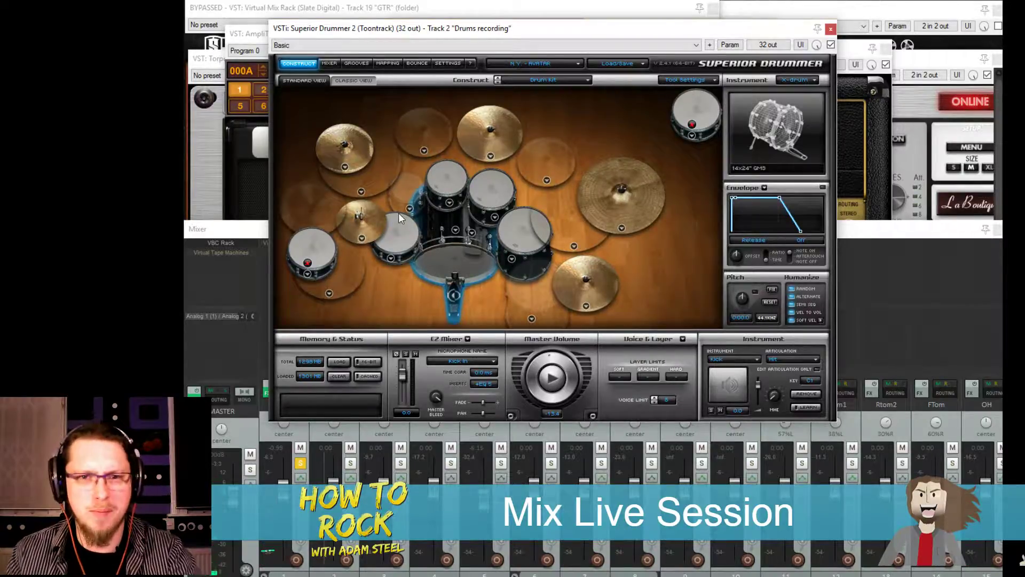
Inspect the available models for the kick and the first rack tom, closing each list without changing the selection
click(455, 230)
click(436, 265)
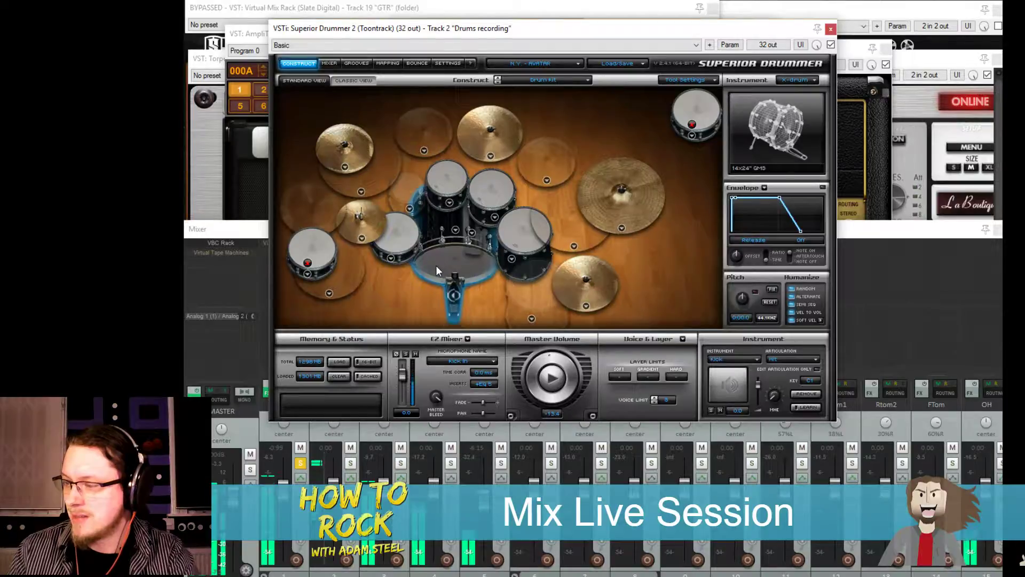
click(455, 230)
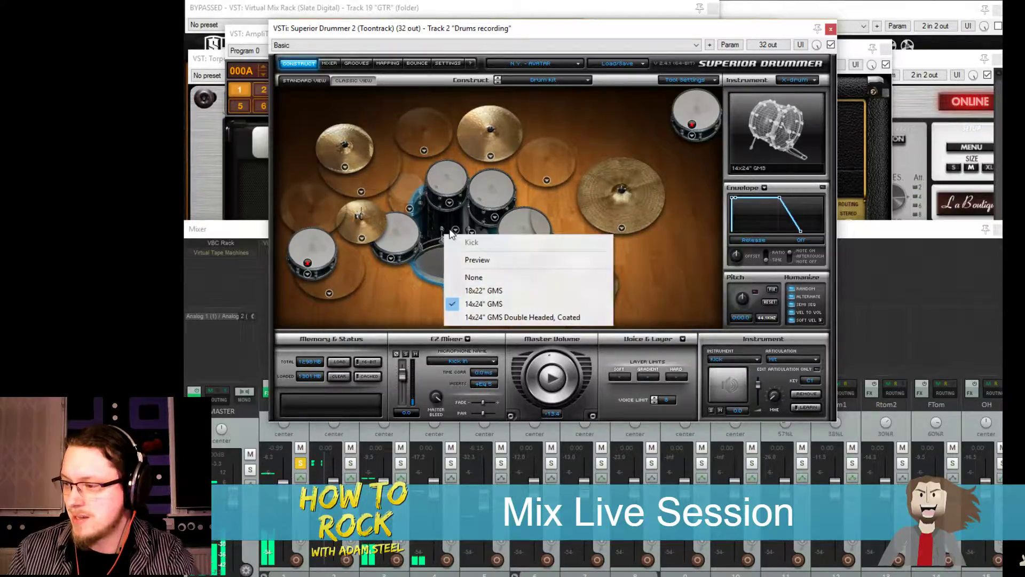
click(427, 271)
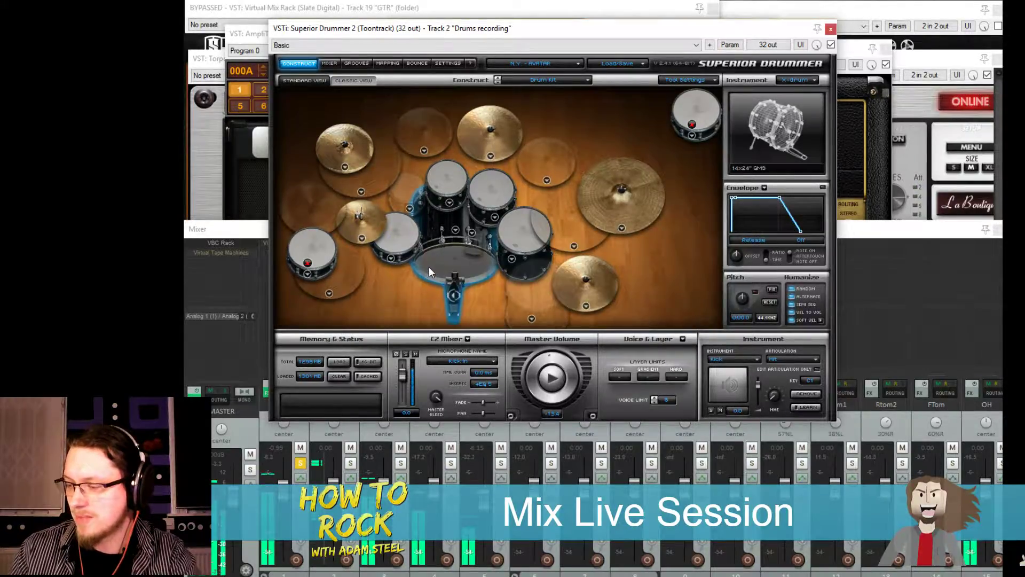
click(449, 203)
click(478, 188)
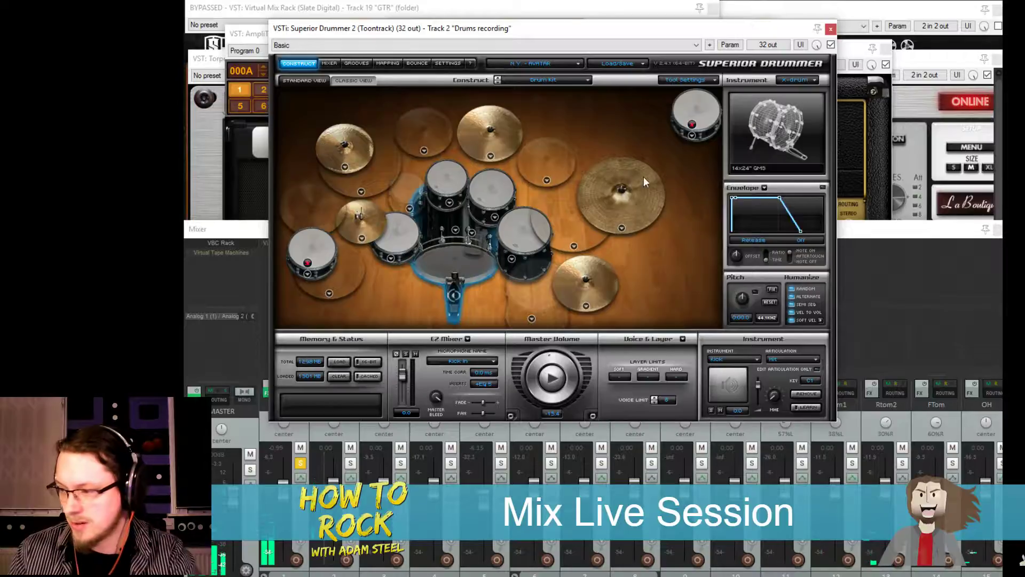
Check which cymbal models are assigned to Cymbal 2 and Ride 4, leaving both assignments as they are
click(345, 166)
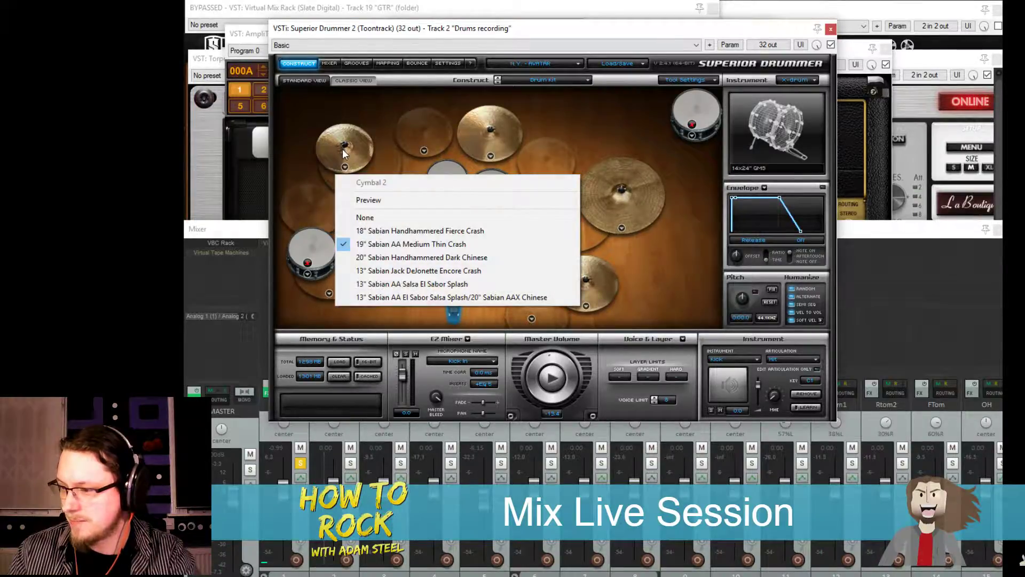
click(344, 154)
click(347, 165)
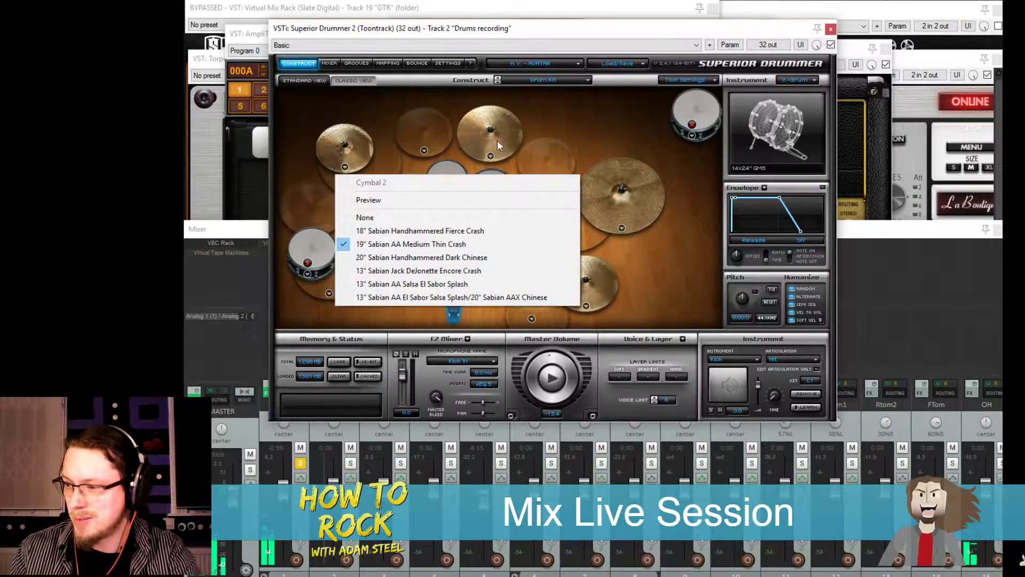
click(619, 224)
click(622, 228)
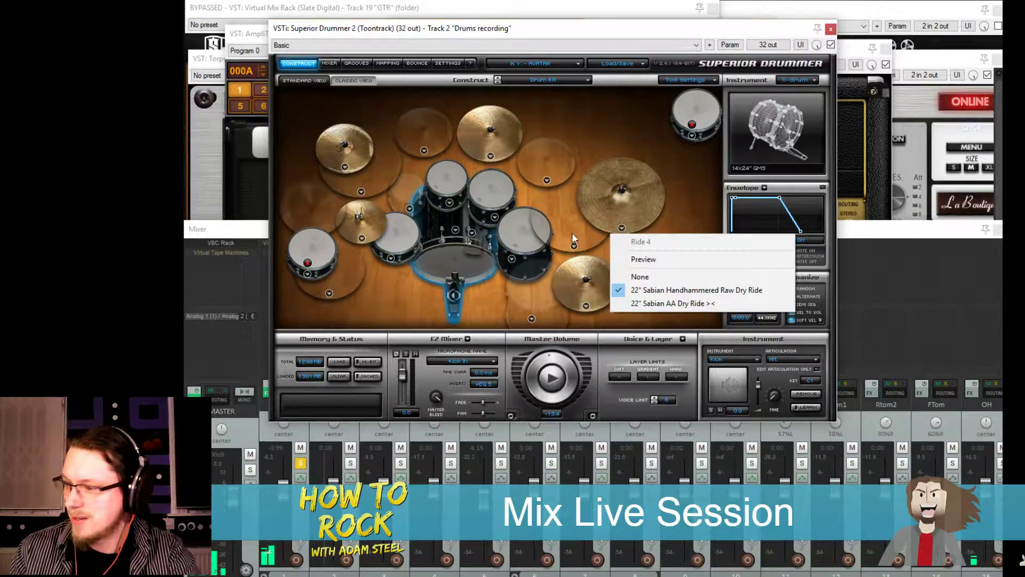
click(626, 204)
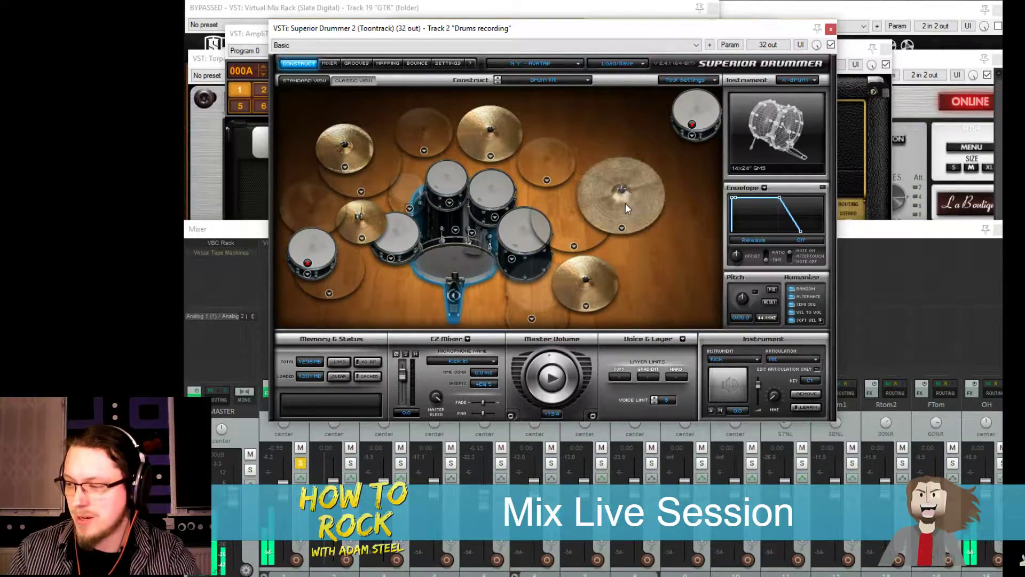
click(619, 228)
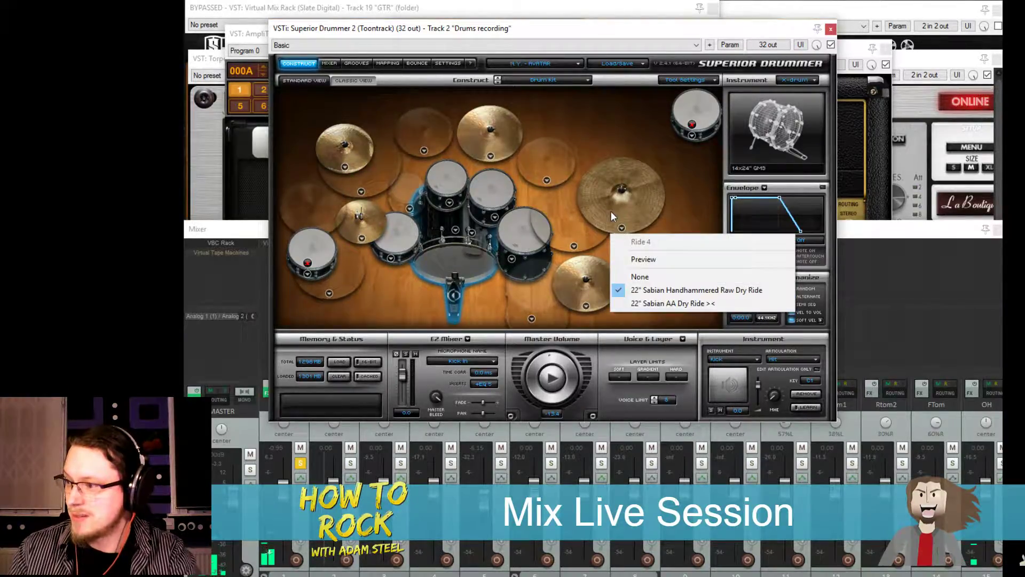
click(610, 210)
click(612, 211)
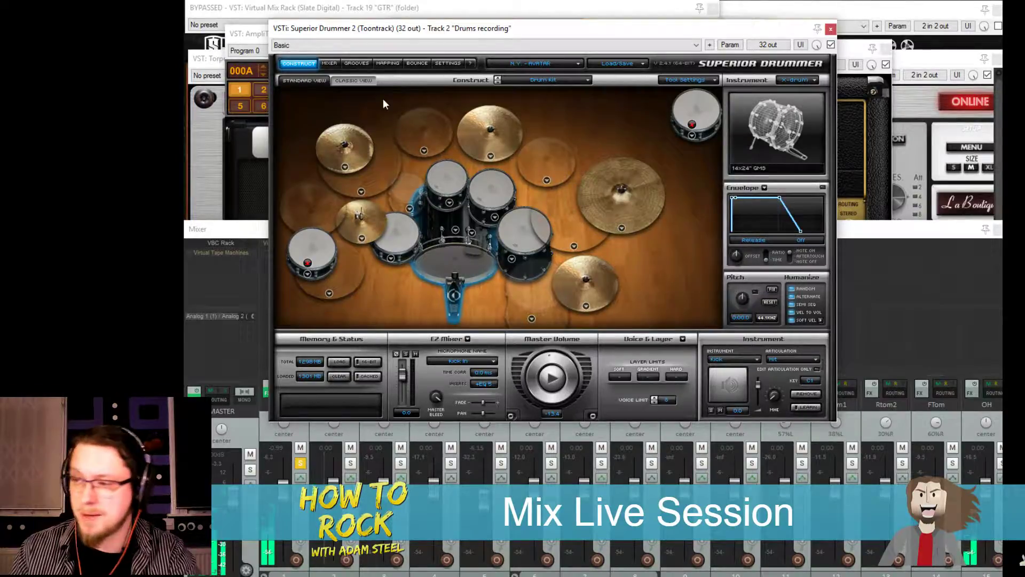
Show Superior Drummer's internal mixer and look over the microphone channels, their inserts and their output routing
click(332, 64)
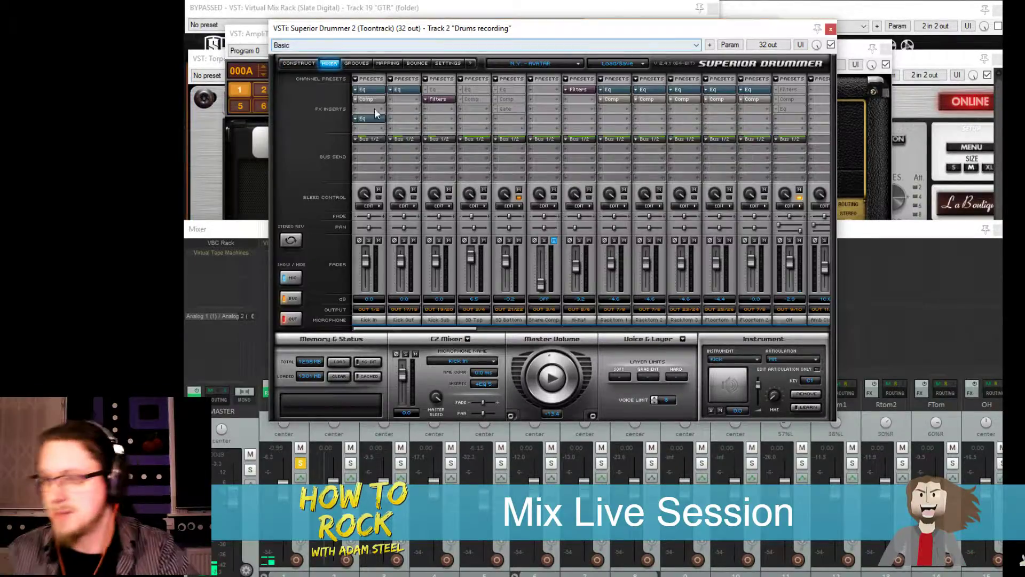
drag(442, 330, 414, 319)
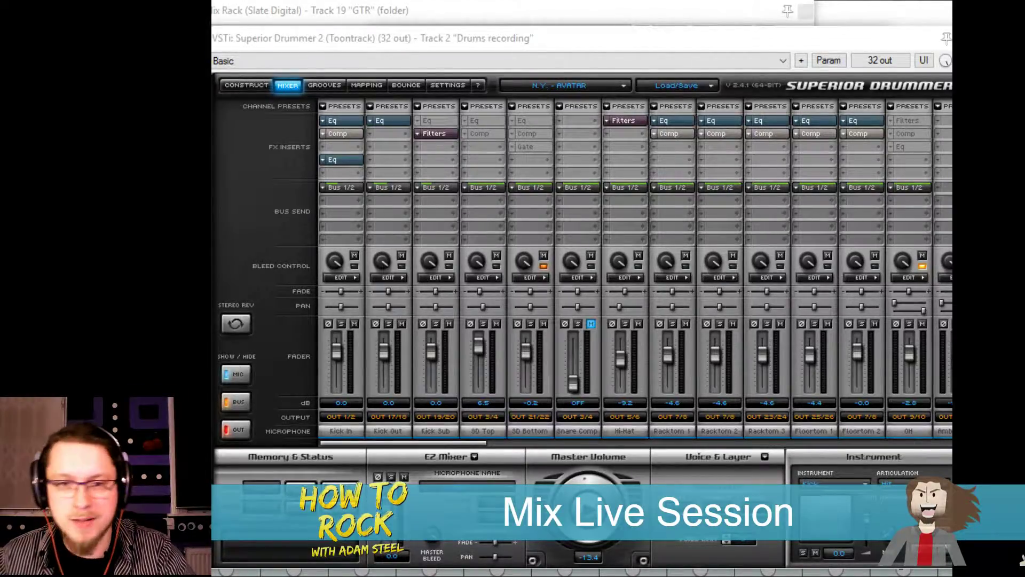
click(452, 449)
scroll(504, 451, right, 1)
scroll(479, 445, left, 1)
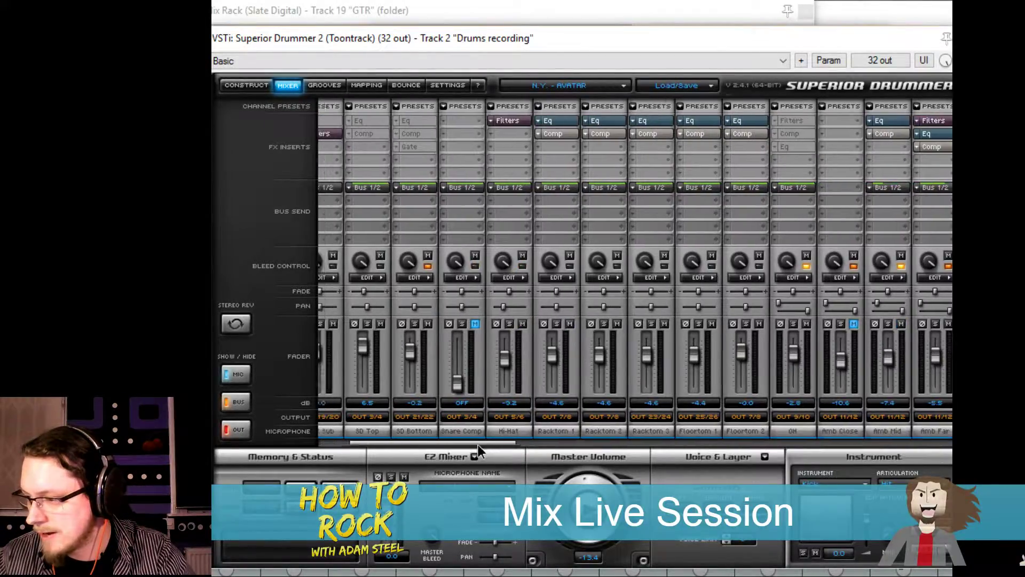
scroll(481, 444, right, 3)
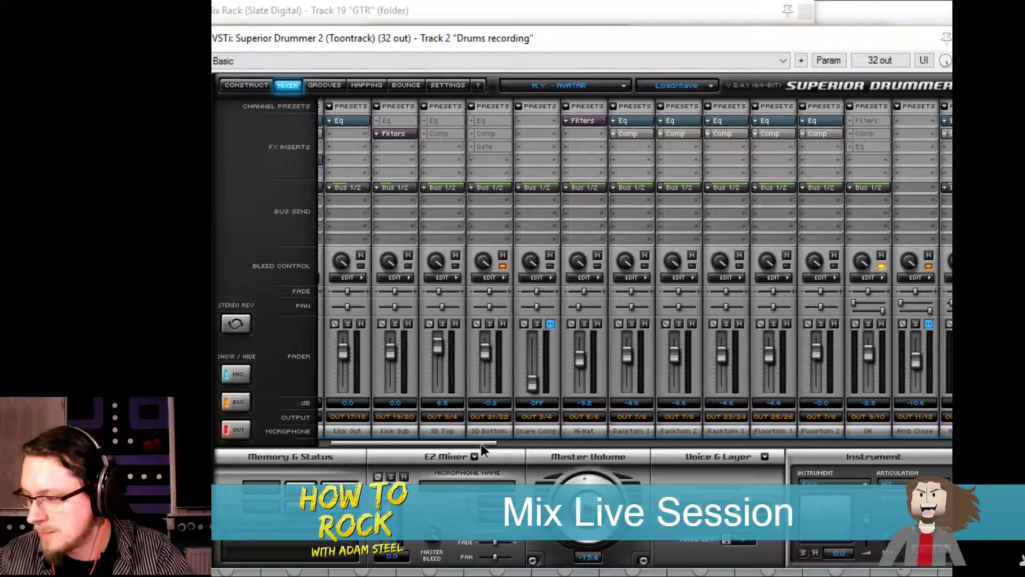
Audition the OH, Amb Mid and Amb Far microphone channels in solo, and unsolo both ambience channels so only OH stays soloed
drag(486, 446, 528, 439)
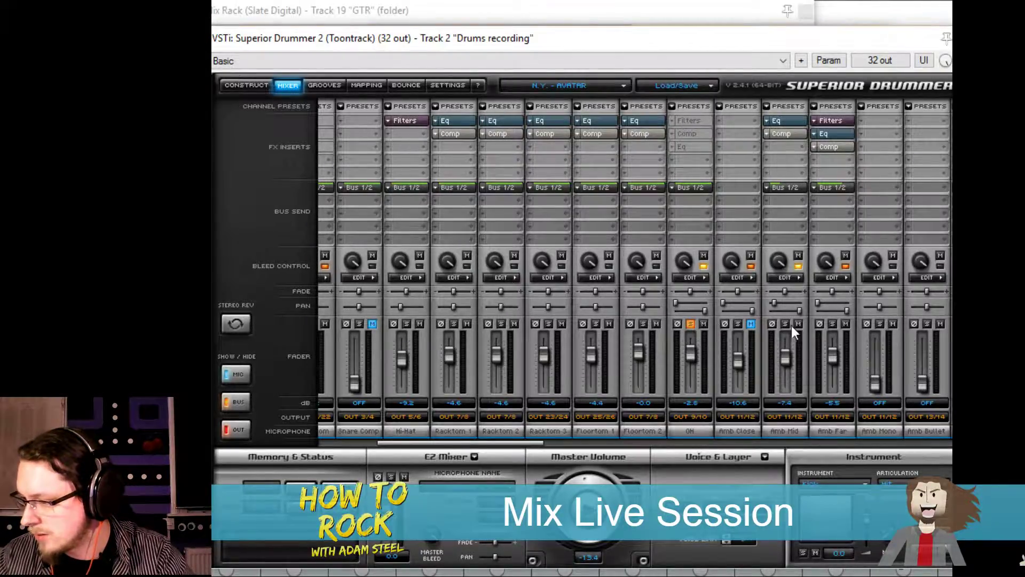
click(832, 323)
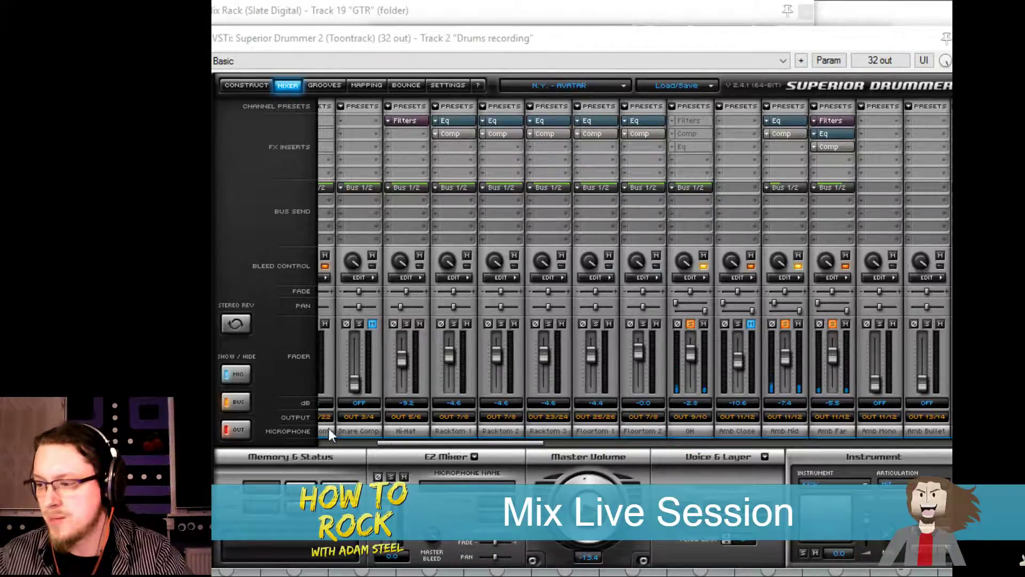
mouse_move(434, 441)
mouse_down()
mouse_move(392, 443)
mouse_move(441, 467)
mouse_move(437, 458)
mouse_up()
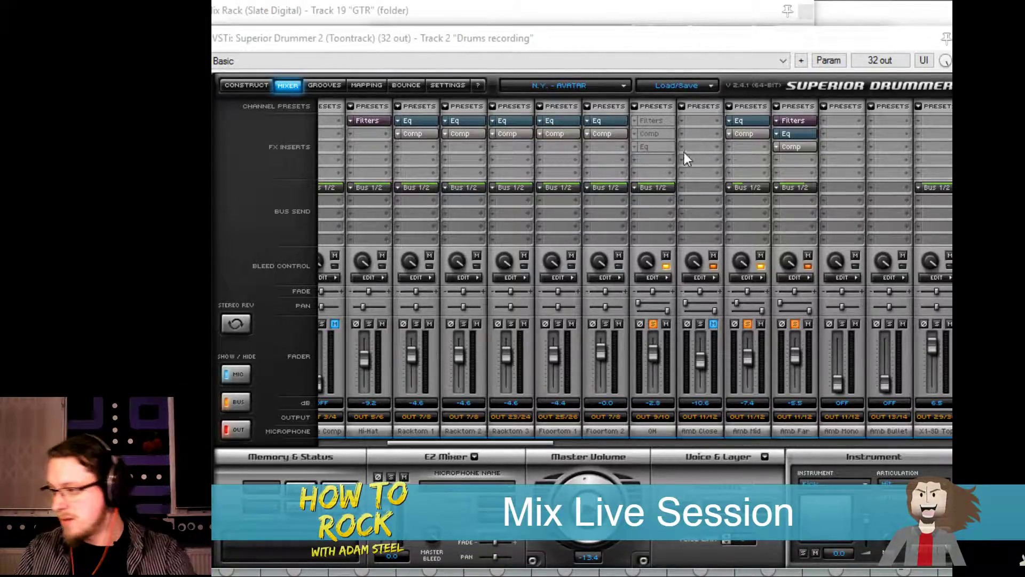
click(747, 324)
click(795, 324)
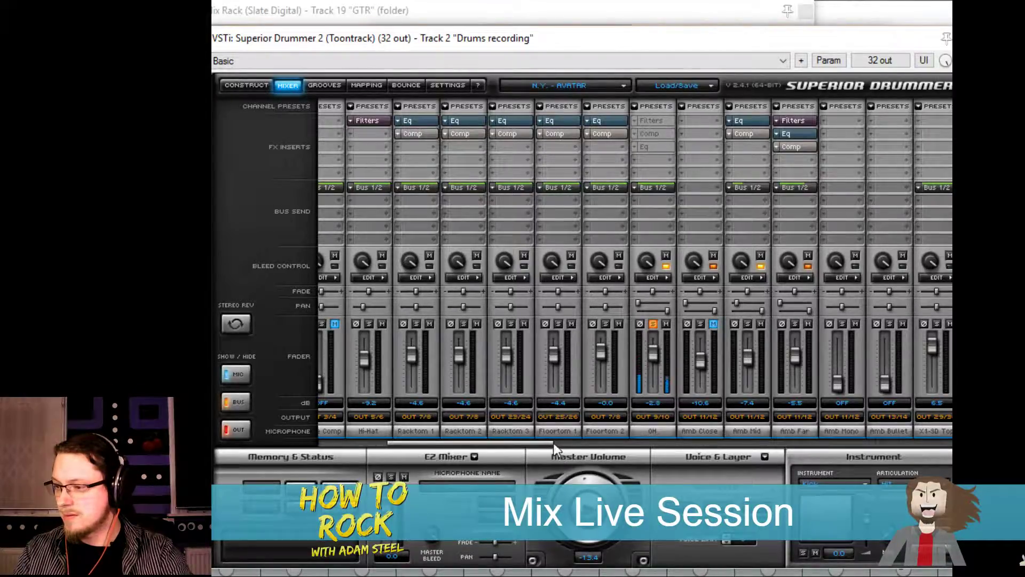
Open the OH channel's individual bleed settings and examine the whole list of kit pieces feeding the overheads
drag(551, 443, 559, 444)
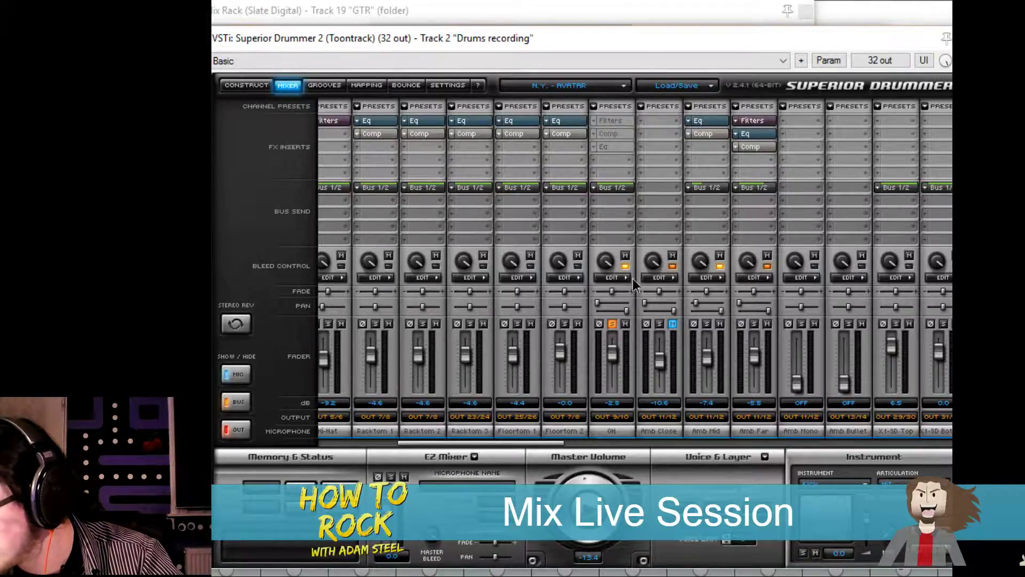
click(619, 278)
drag(726, 274, 744, 209)
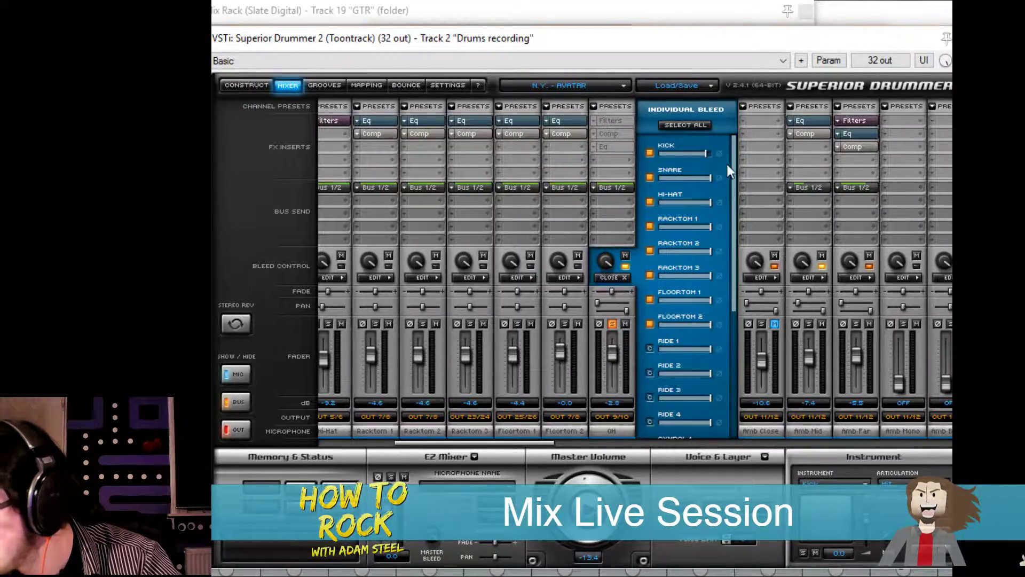
scroll(729, 178, down, 5)
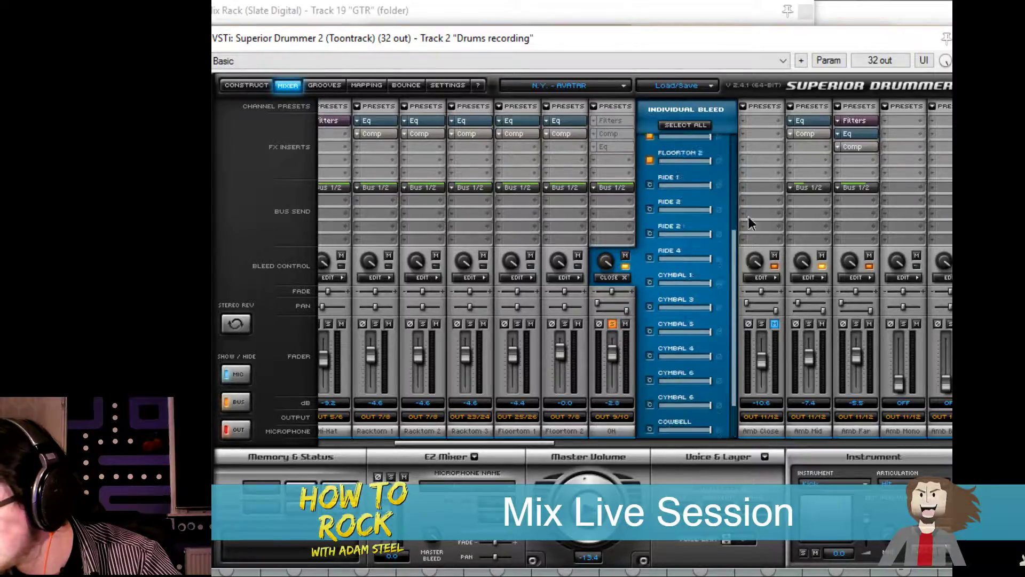
scroll(729, 177, up, 5)
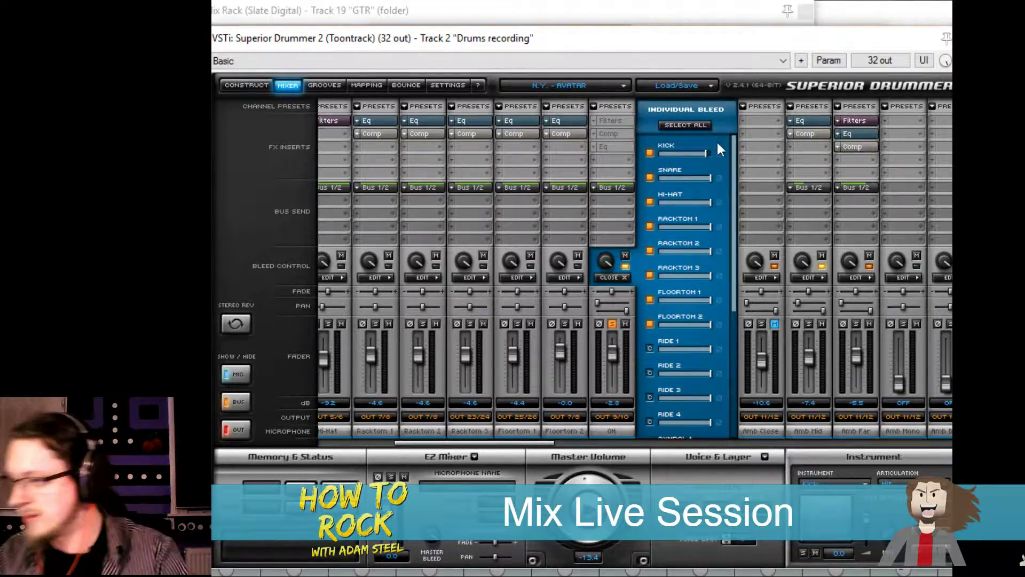
Finish examining the OH channel's individual bleed settings, close them, and unsolo the OH channel
mouse_move(705, 155)
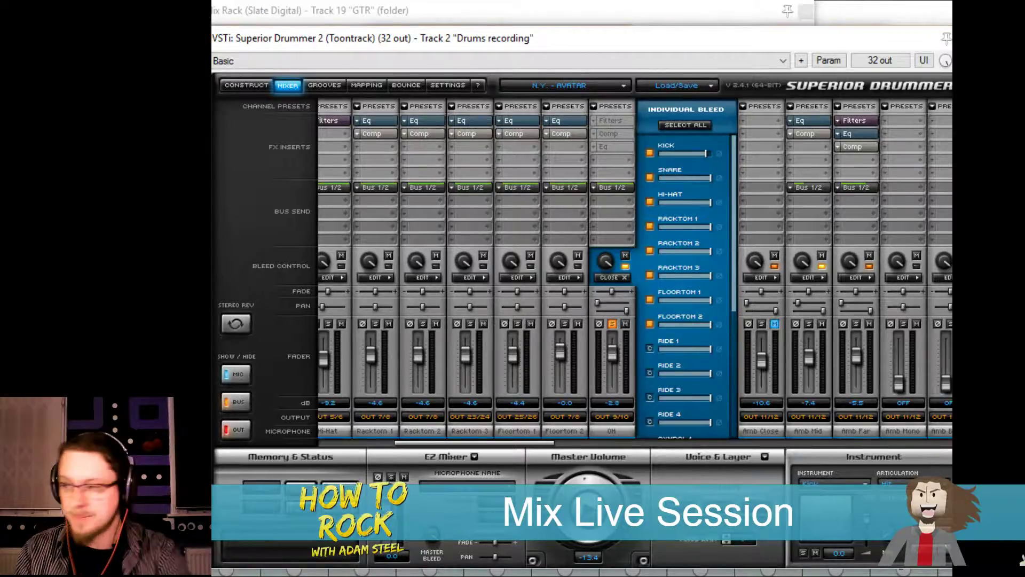
click(615, 278)
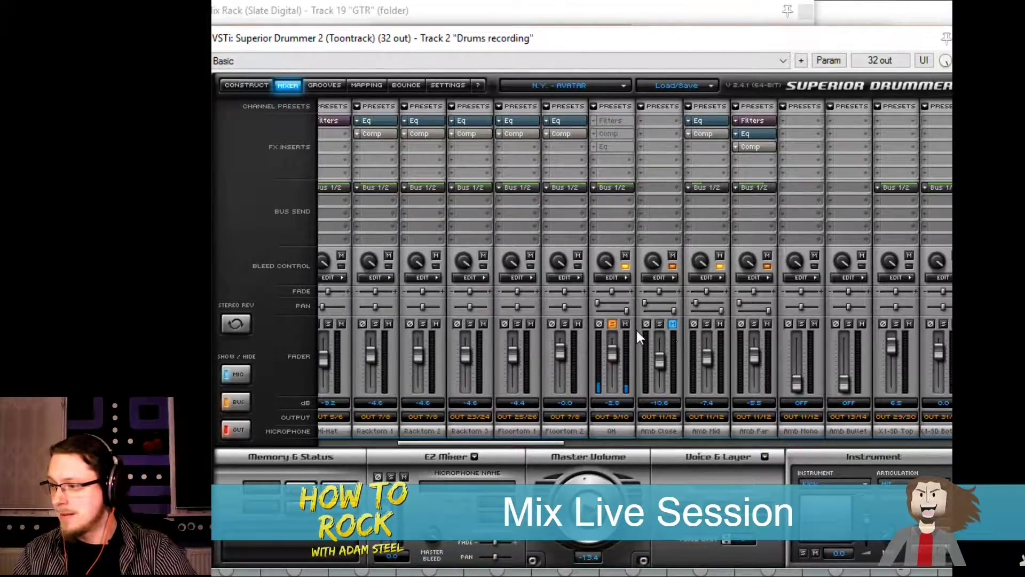
click(612, 324)
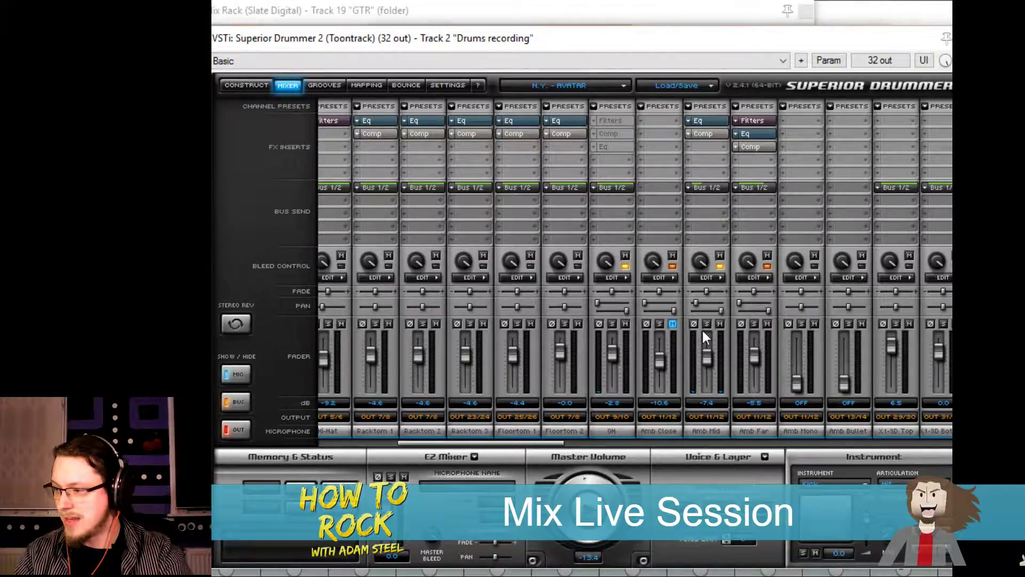
Compare the Amb Mid and Amb Far microphone channels by switching their solos, leaving only Amb Mid soloed
click(707, 323)
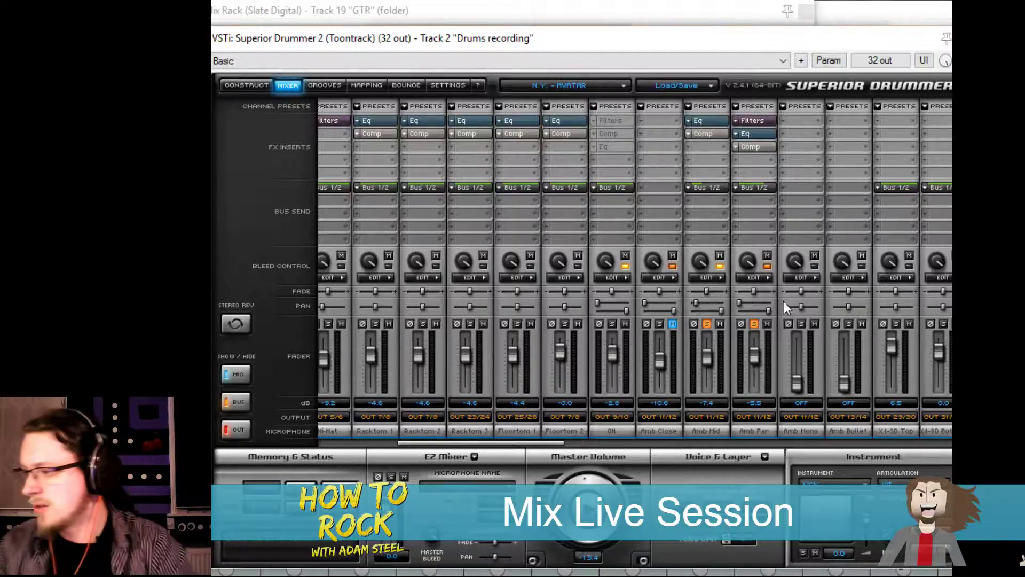
click(754, 324)
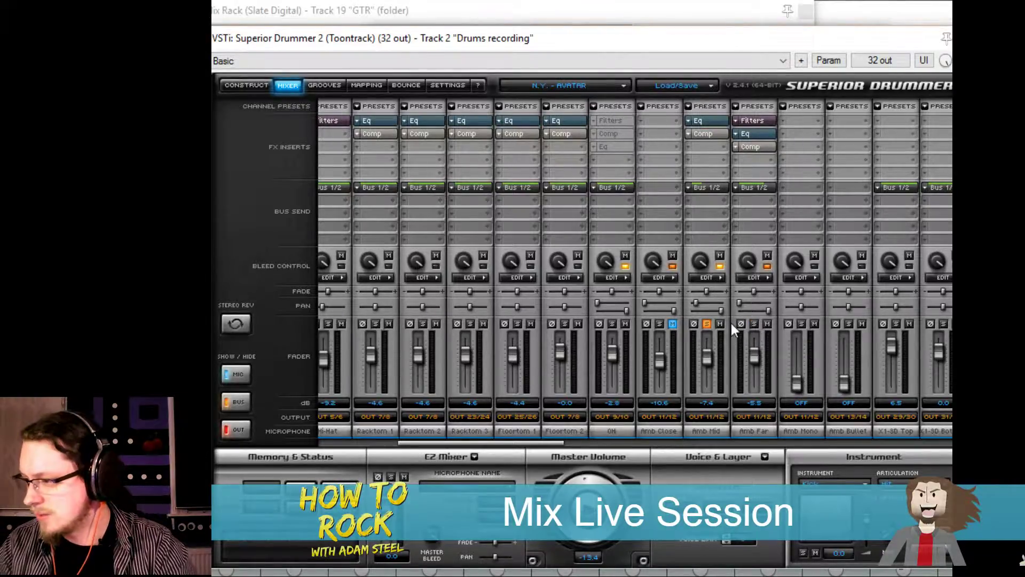
click(754, 324)
click(707, 324)
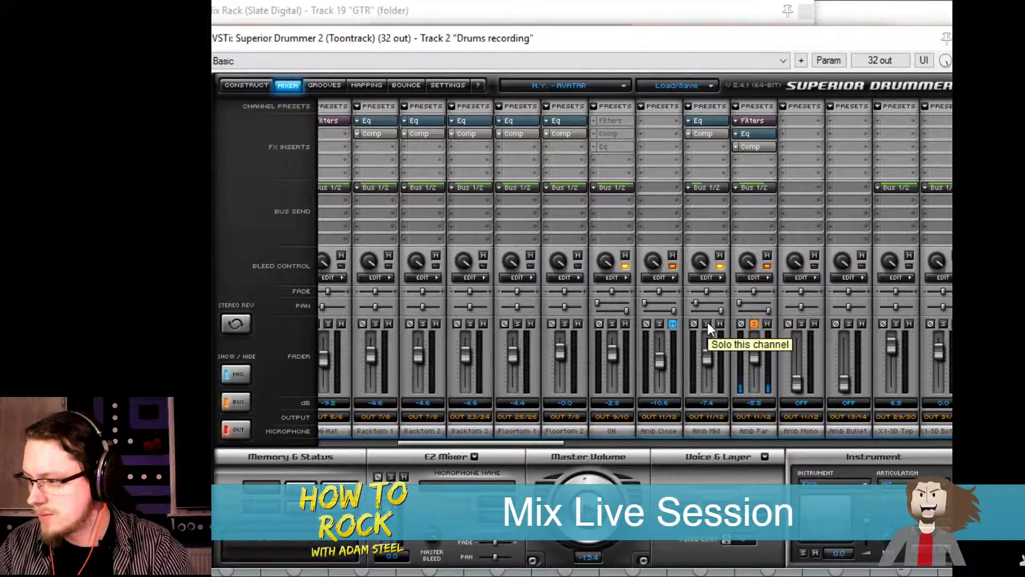
click(754, 324)
click(707, 324)
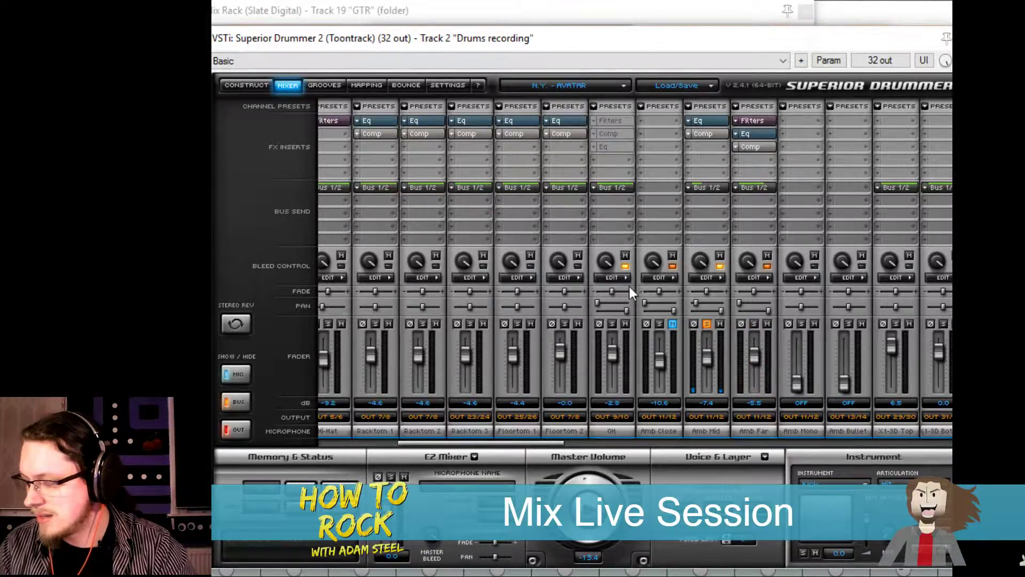
Examine the EQ and compressor inserts on the Amb Mid channel, closing each plug-in window after viewing it
click(712, 122)
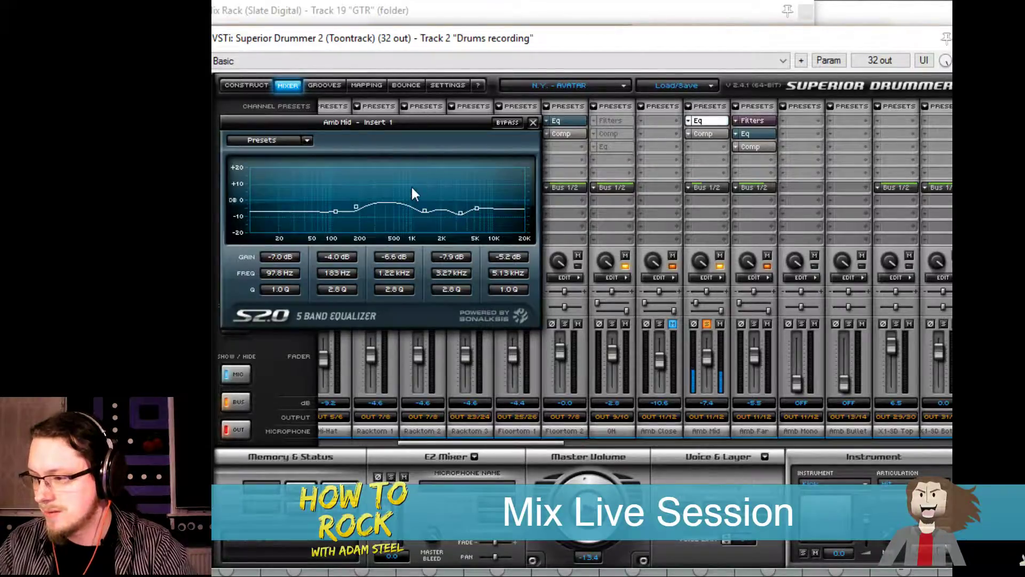
drag(414, 125, 543, 153)
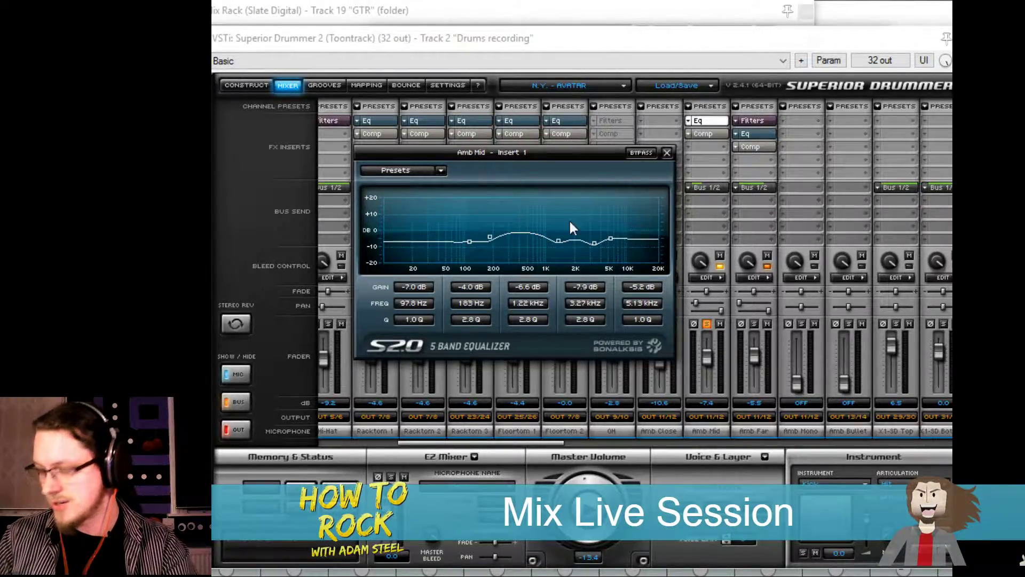
click(669, 151)
click(762, 121)
click(763, 121)
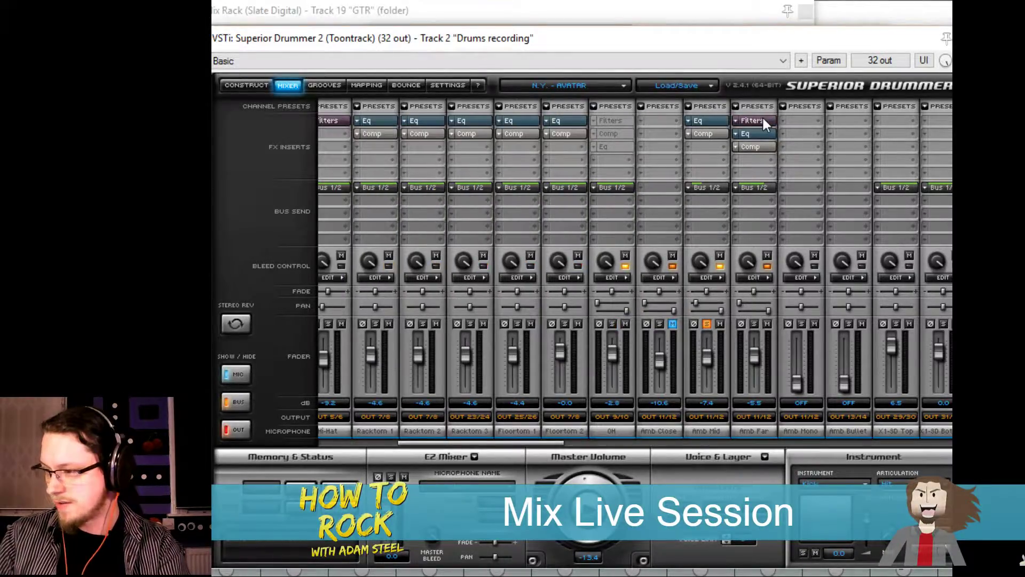
click(711, 134)
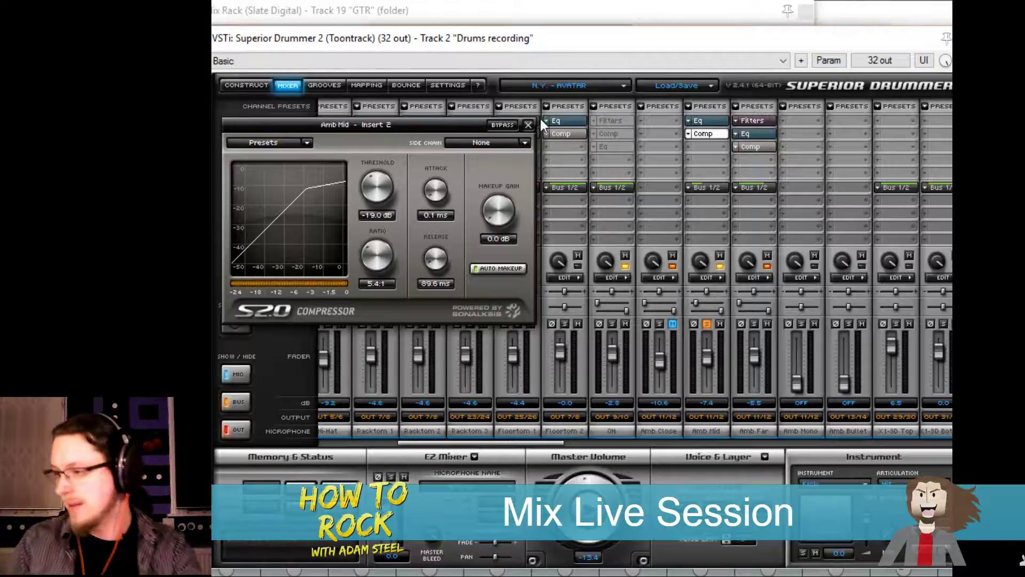
click(528, 125)
Solo Amb Far alone and look through its individual bleed settings for the kit pieces, then close them
click(753, 324)
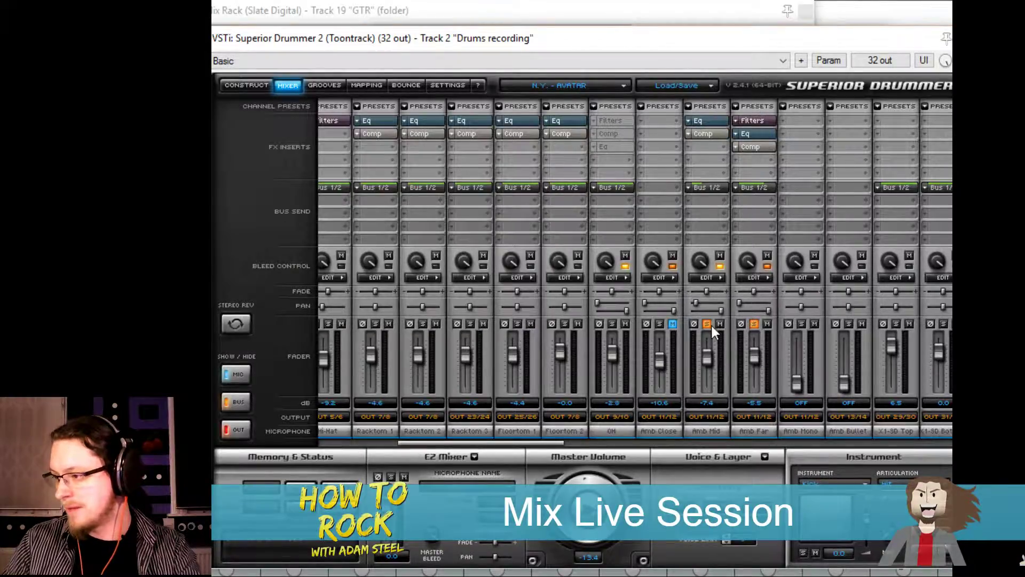
click(755, 277)
drag(876, 220, 876, 182)
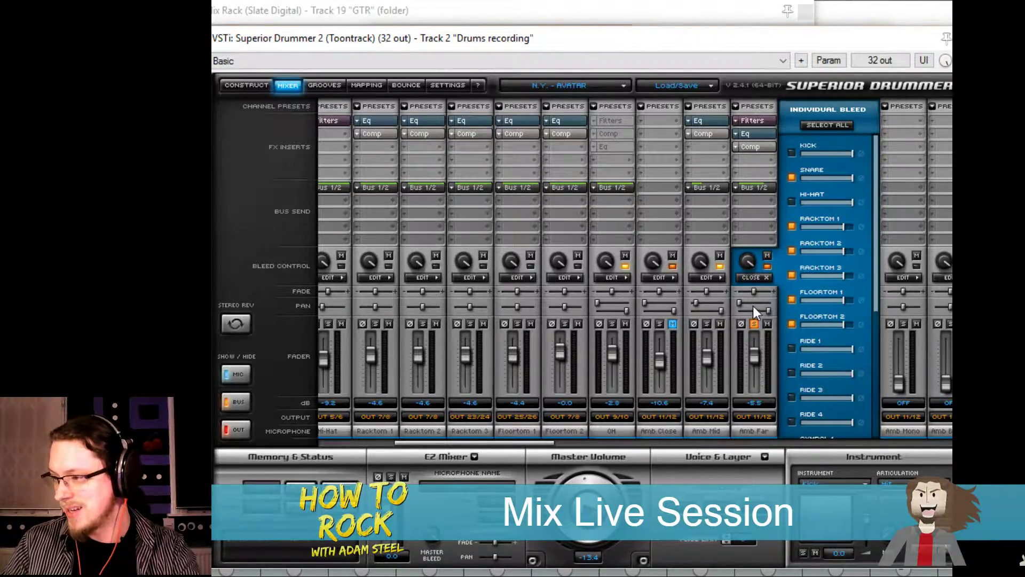
click(750, 279)
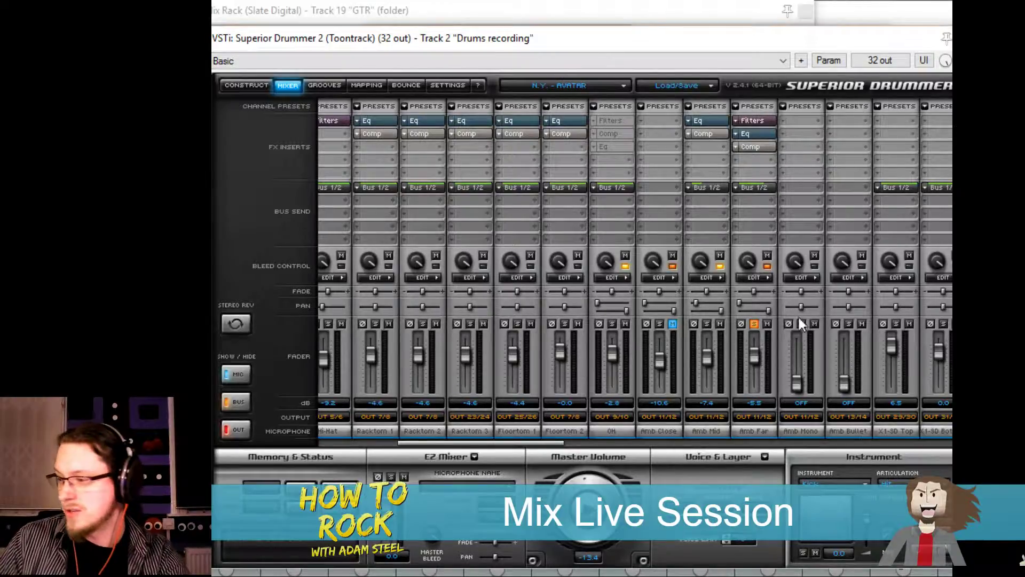
Audition Amb Mid with Amb Far and with OH in solo, and clear the solos on these channels
click(707, 324)
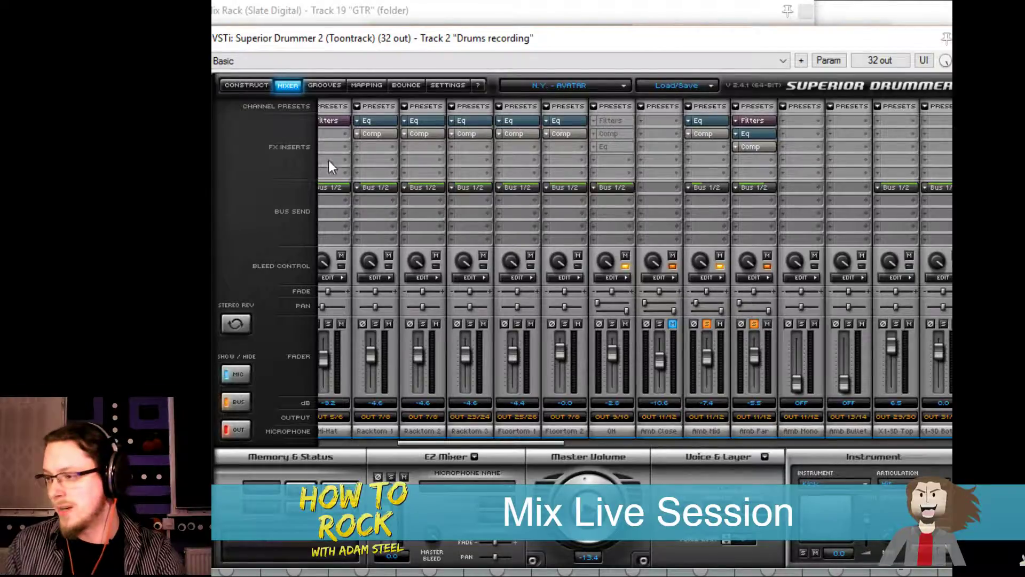
click(612, 324)
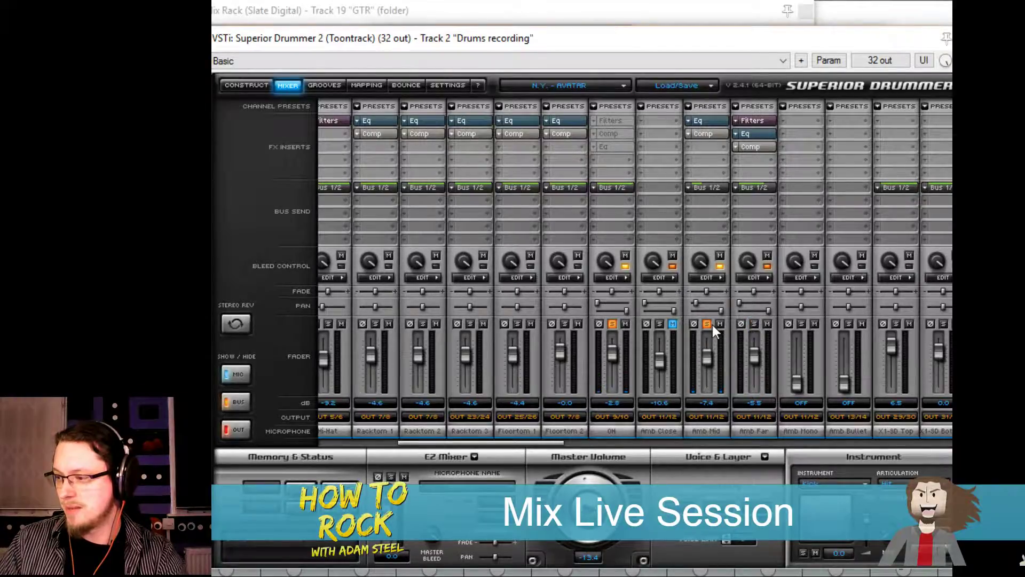
click(614, 324)
Solo the Kick In, Kick Out and Kick Sub channels together and glance at the kit construction view before returning to the mixer
drag(438, 442, 326, 458)
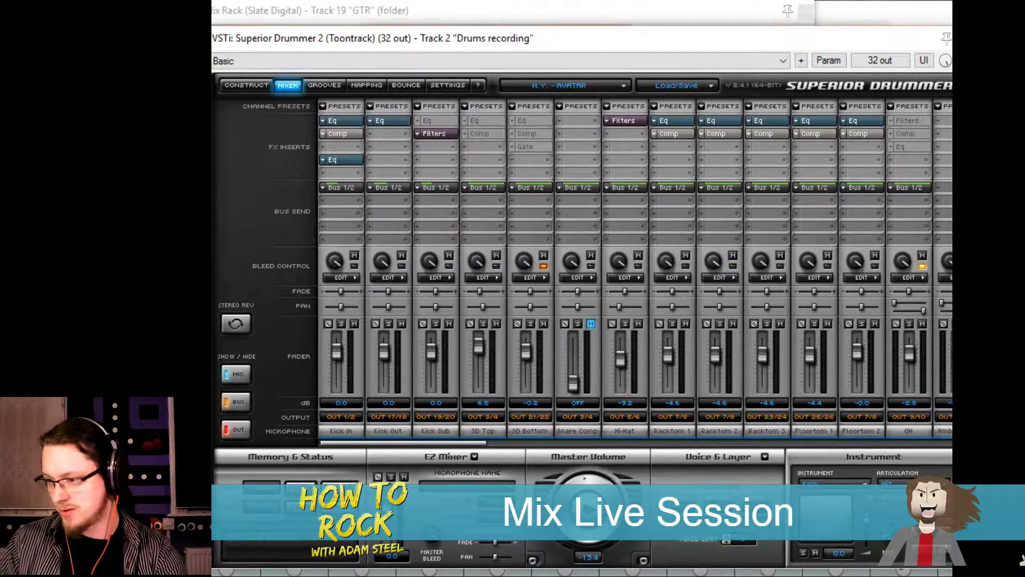
click(448, 572)
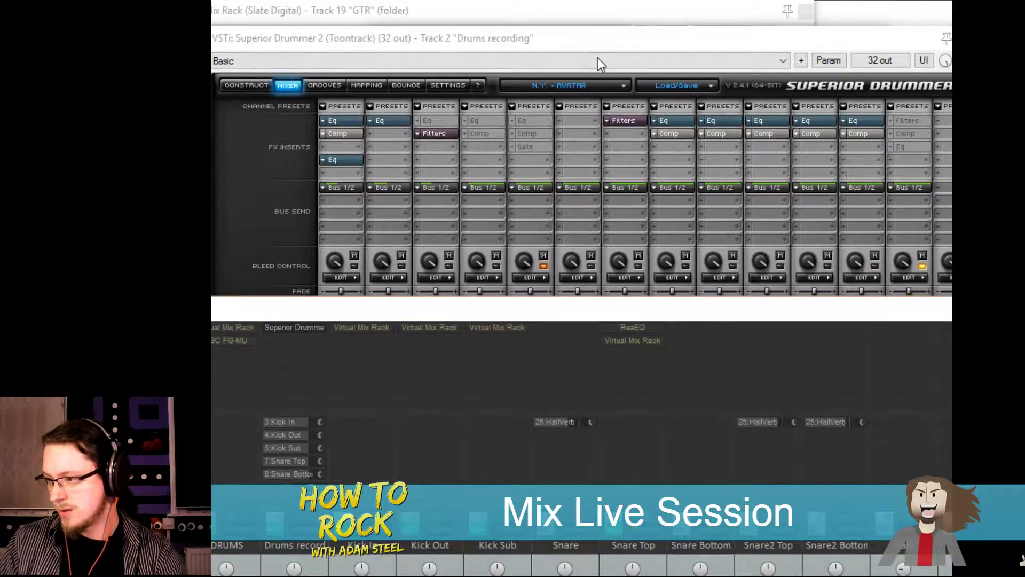
click(594, 42)
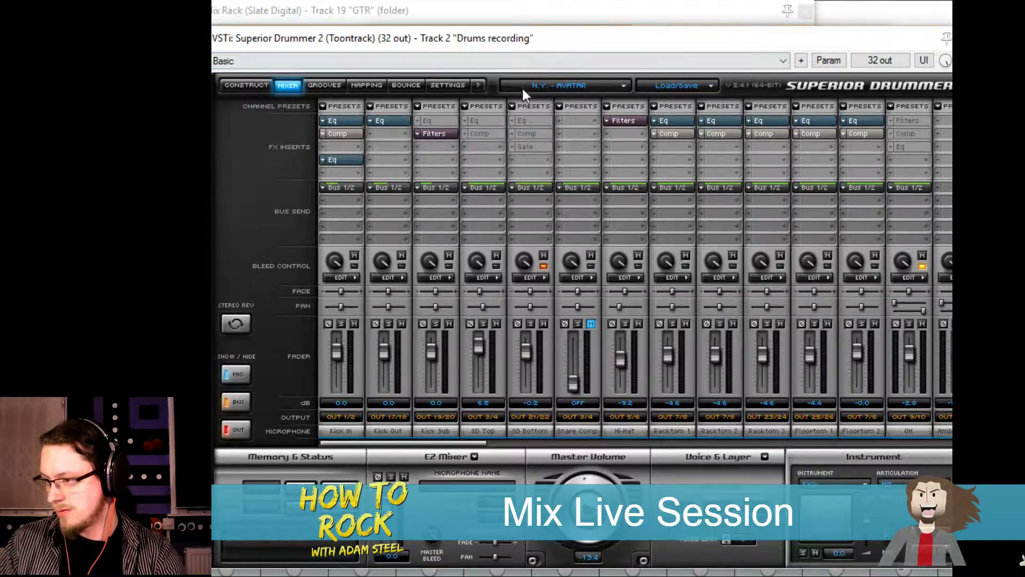
click(341, 324)
click(389, 323)
click(436, 323)
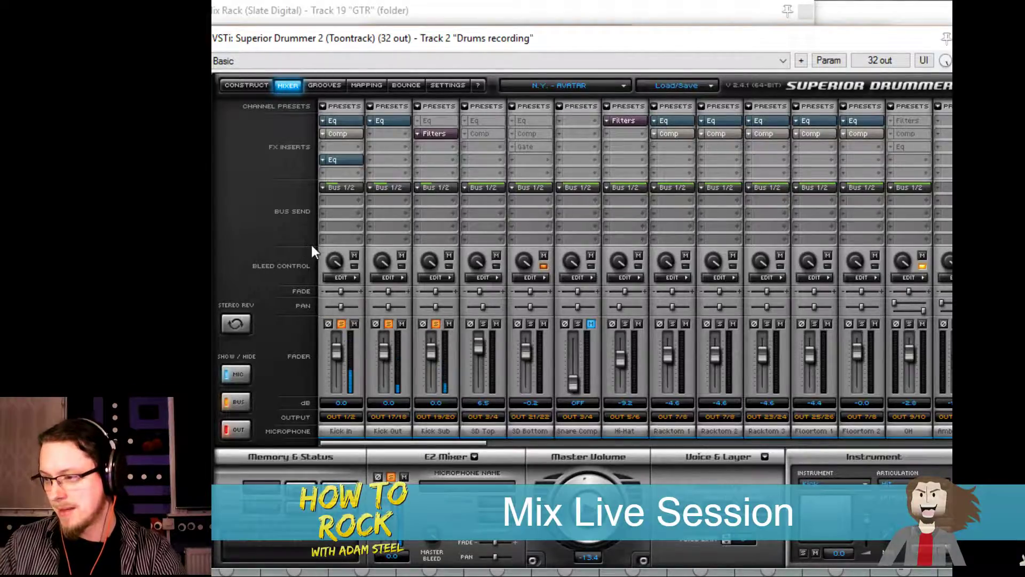
click(245, 85)
click(286, 88)
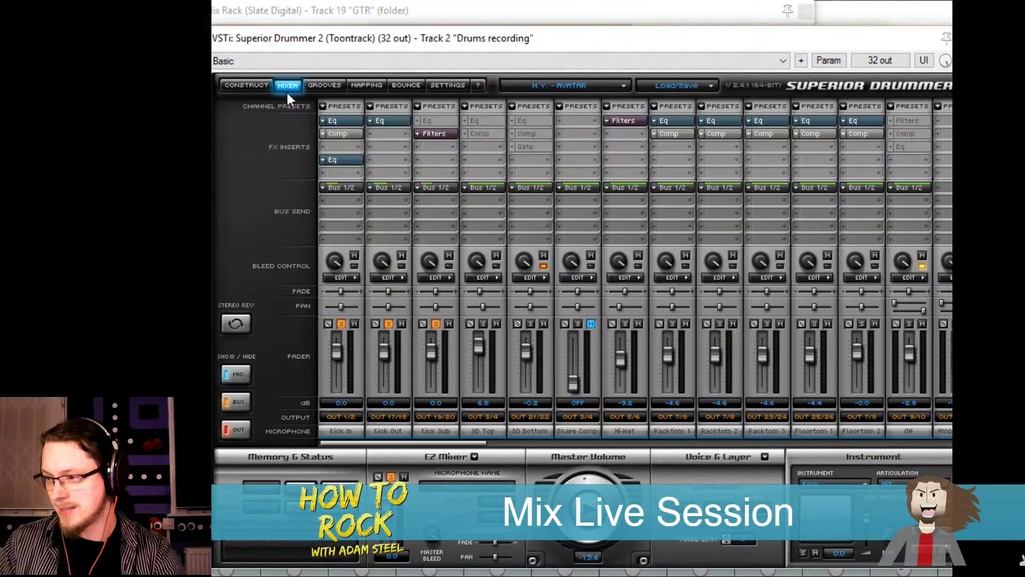
Leave only Kick Sub soloed and open its Filters insert to examine the low-pass curve
click(388, 323)
click(341, 323)
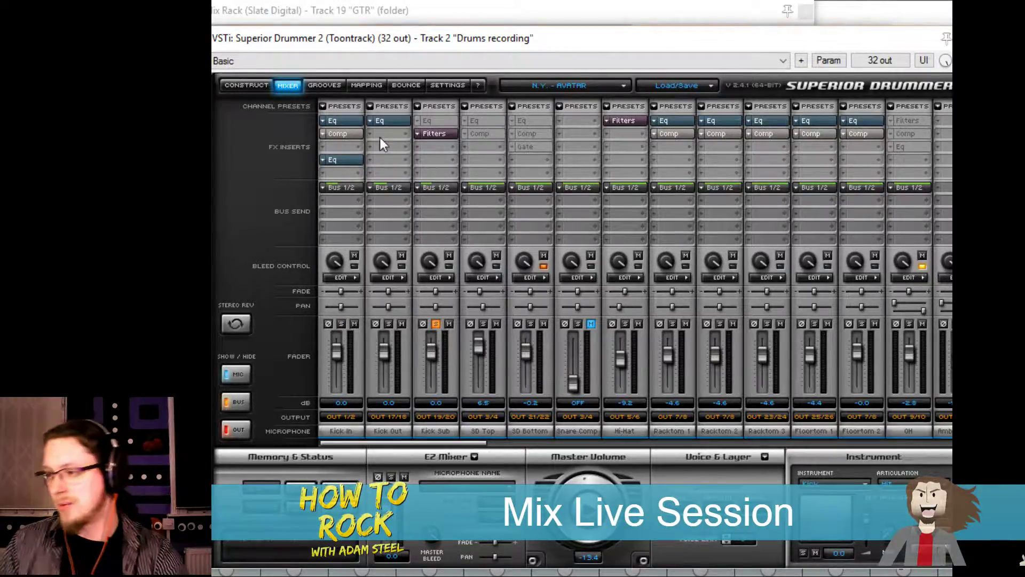
click(432, 133)
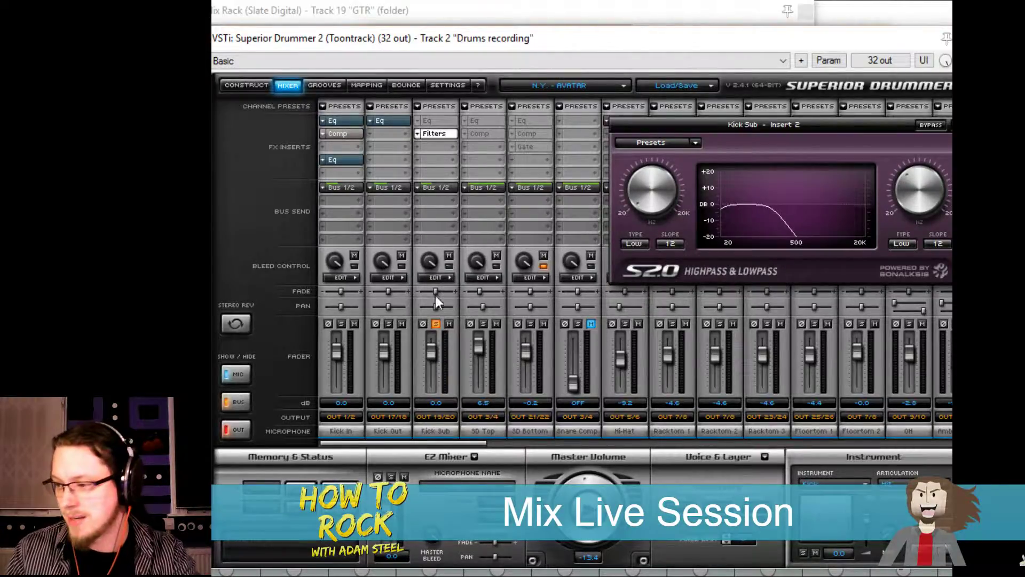
Audition the other kick microphones, leaving only Kick In soloed, and close the Kick Sub filter window
click(434, 324)
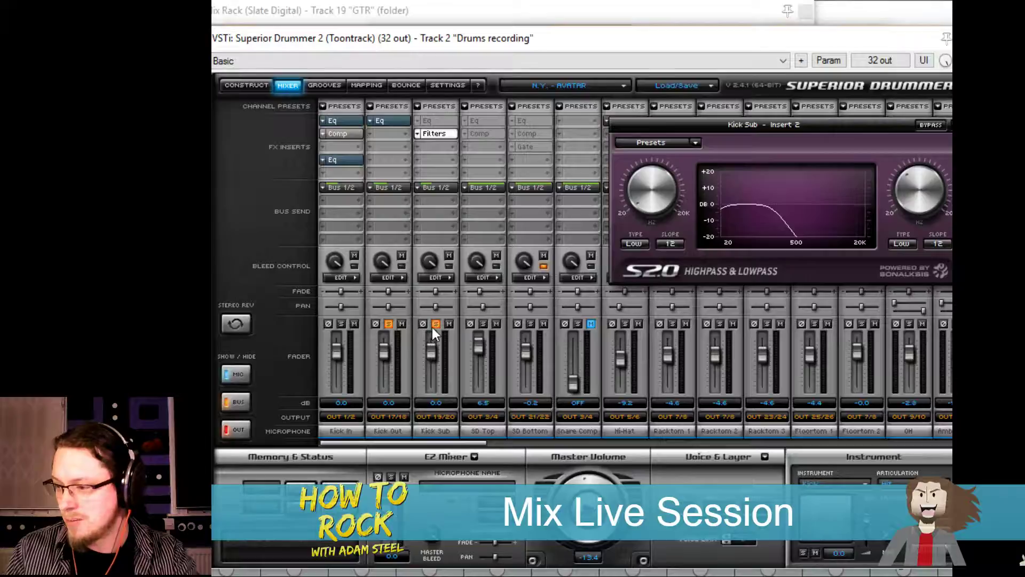
click(342, 323)
click(388, 324)
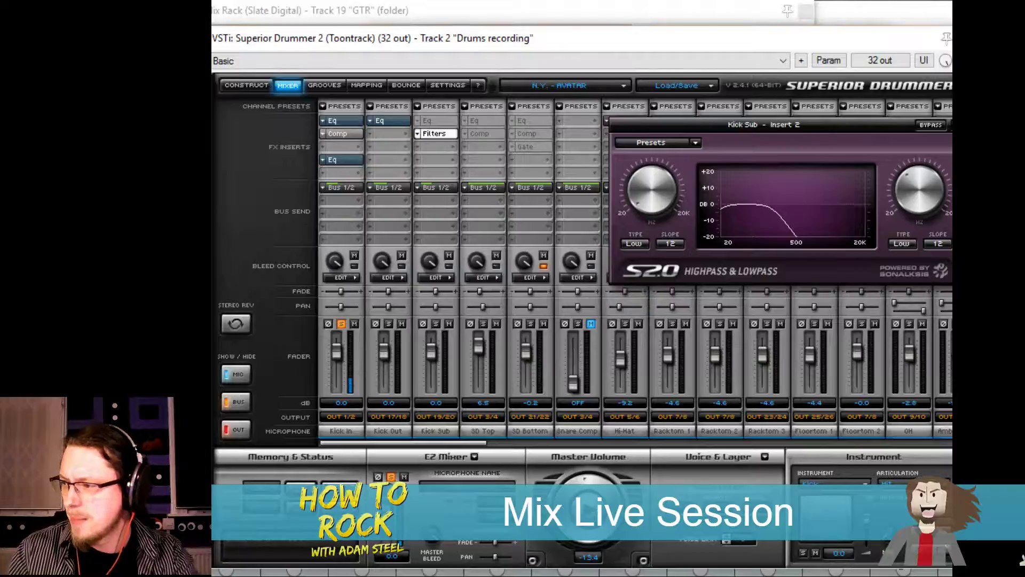
key(Escape)
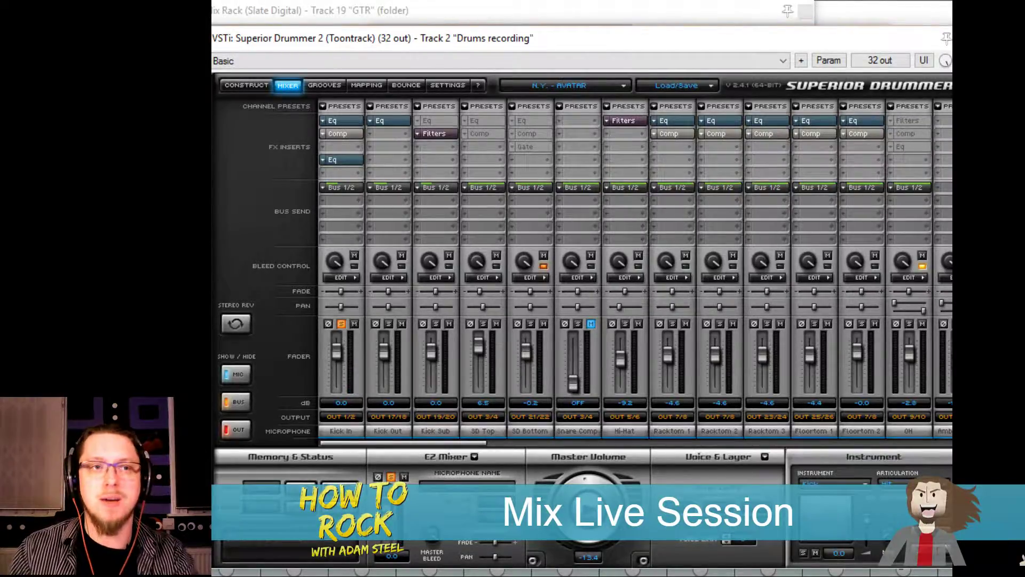
In Kick In's first EQ insert, set the 471 Hz gain to -16.2 dB, try 14.2 dB at 3.07 kHz, and settle there on -6.7 dB
click(345, 119)
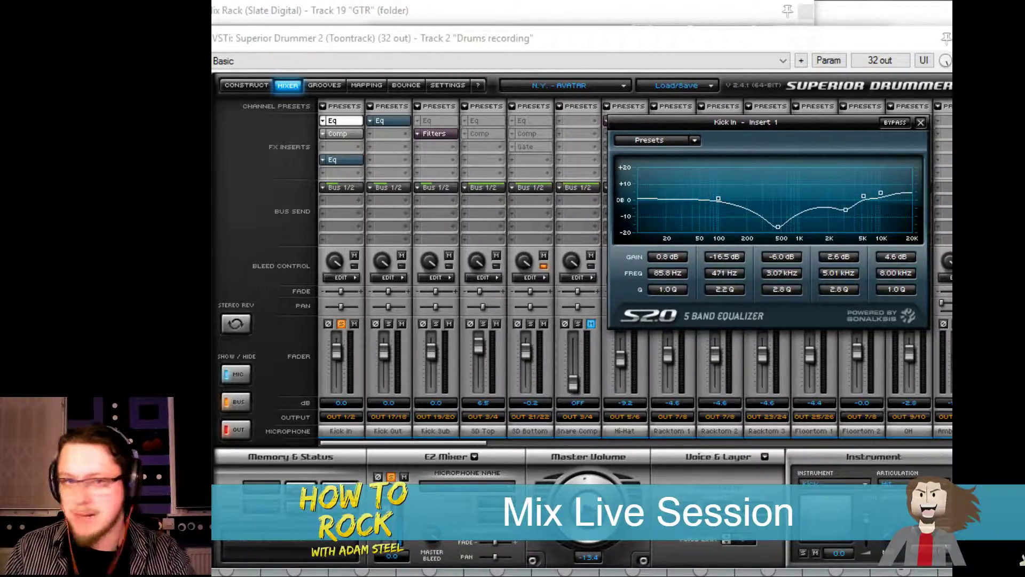
mouse_move(731, 258)
mouse_down()
mouse_move(755, 186)
mouse_move(747, 254)
mouse_up()
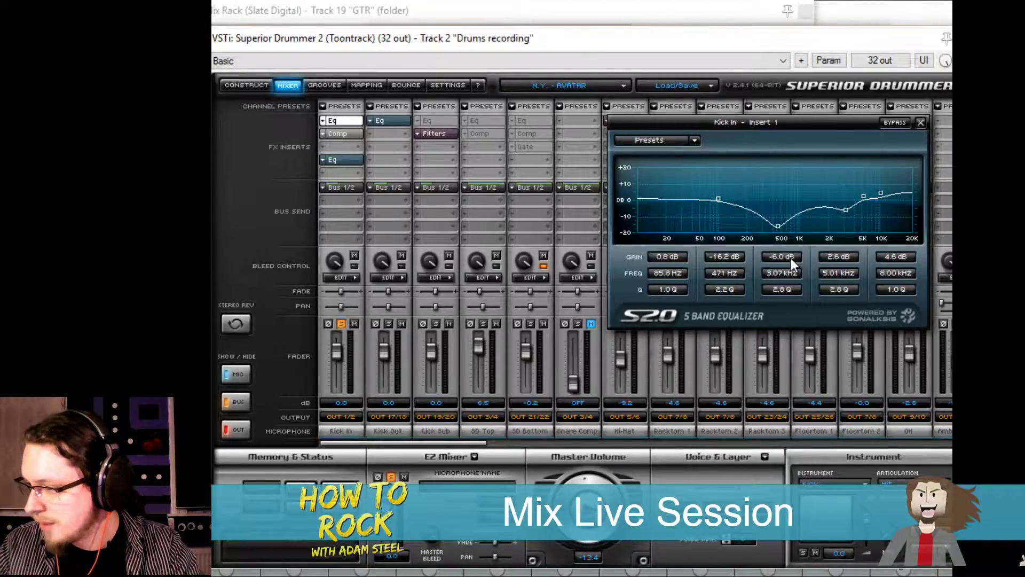
drag(785, 256, 800, 210)
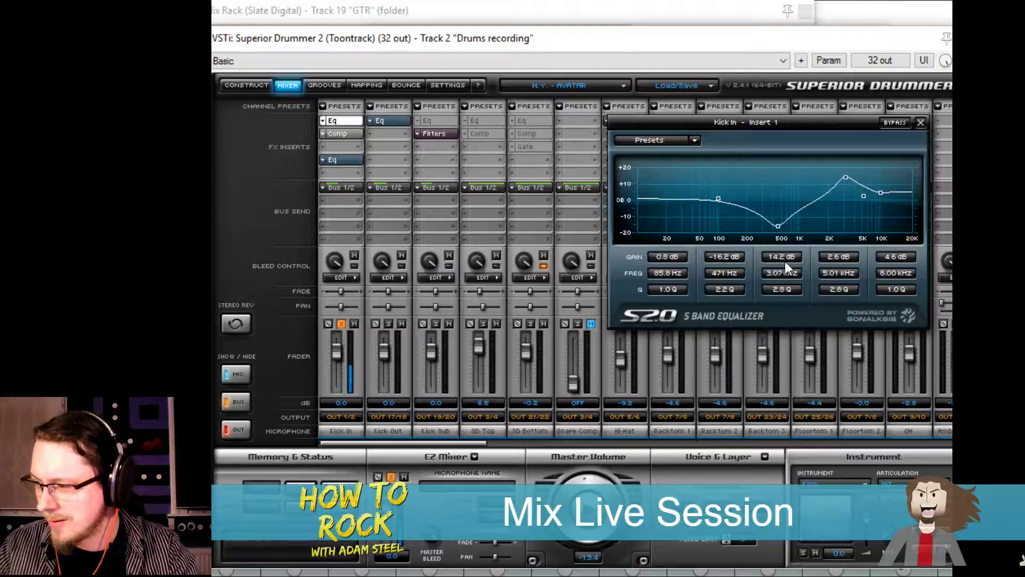
drag(788, 256, 789, 305)
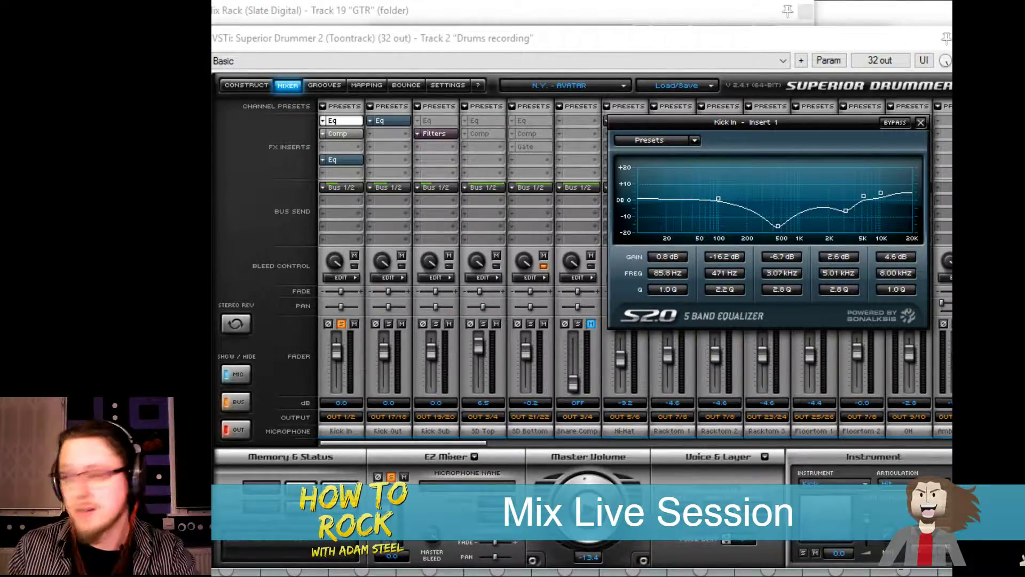
Solo Kick Out instead of Kick In and open Kick Out's EQ insert, placing its window clear of the kick channels
click(388, 324)
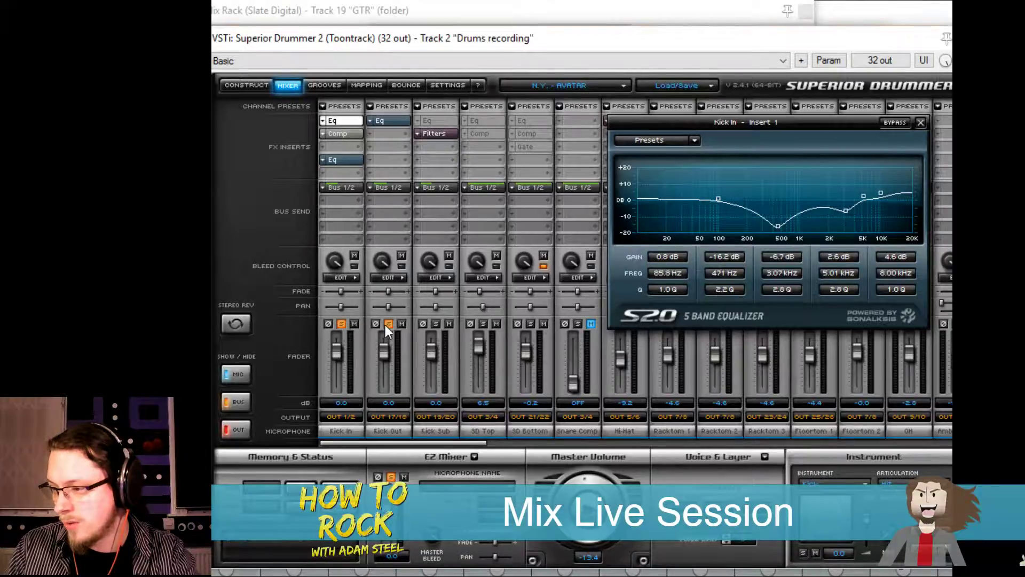
click(340, 323)
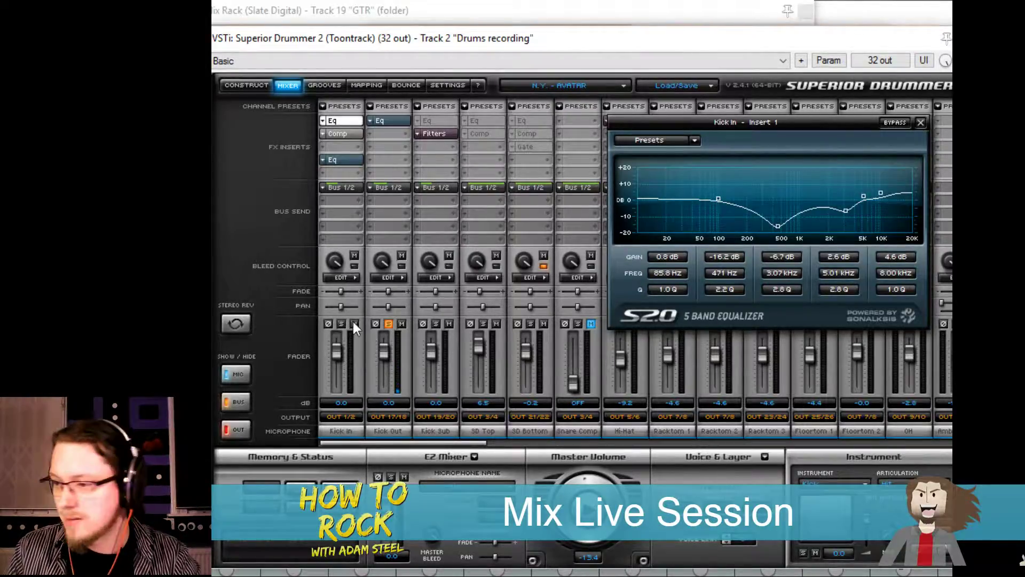
click(389, 119)
click(388, 116)
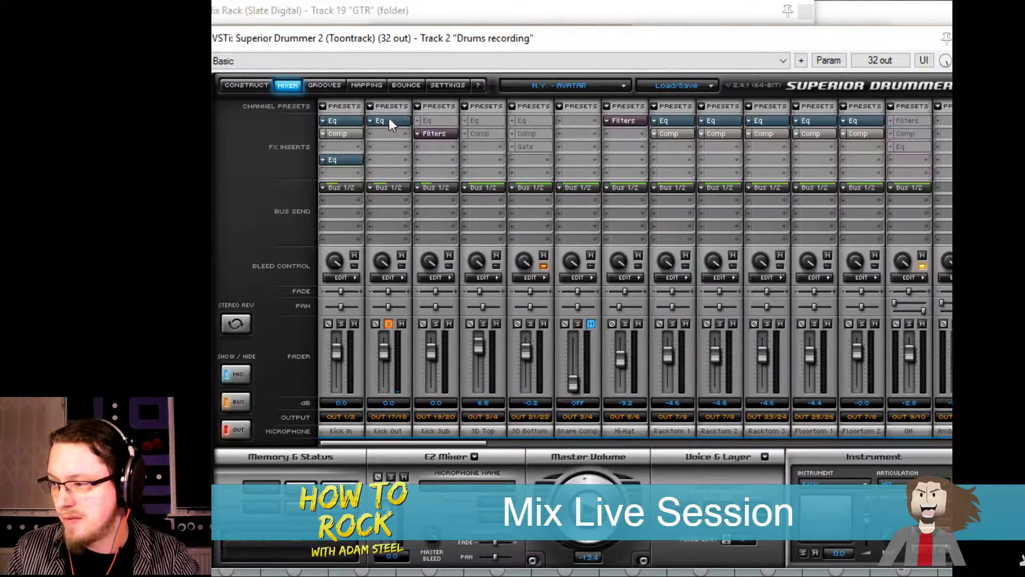
click(372, 121)
click(390, 119)
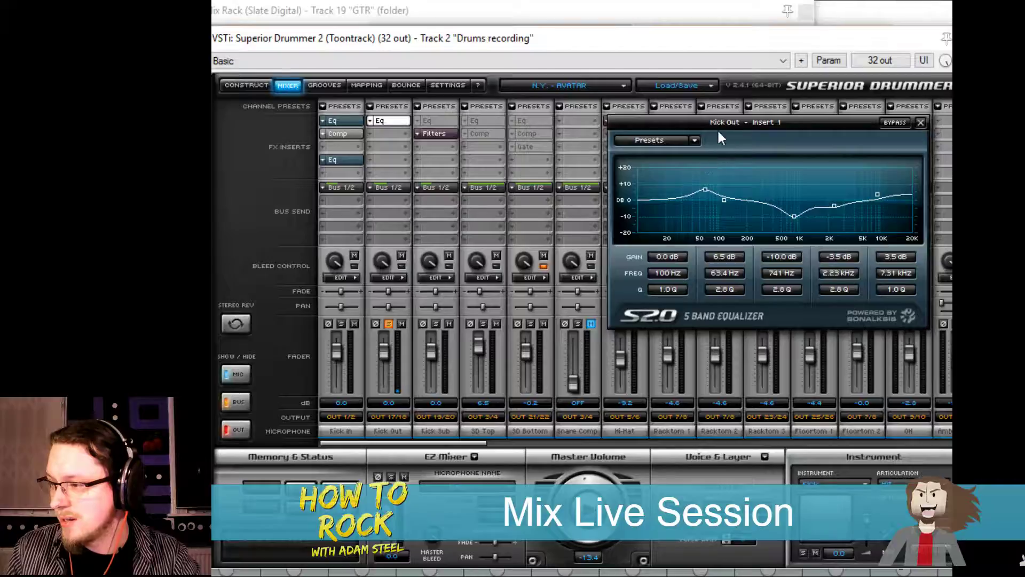
drag(719, 128, 645, 150)
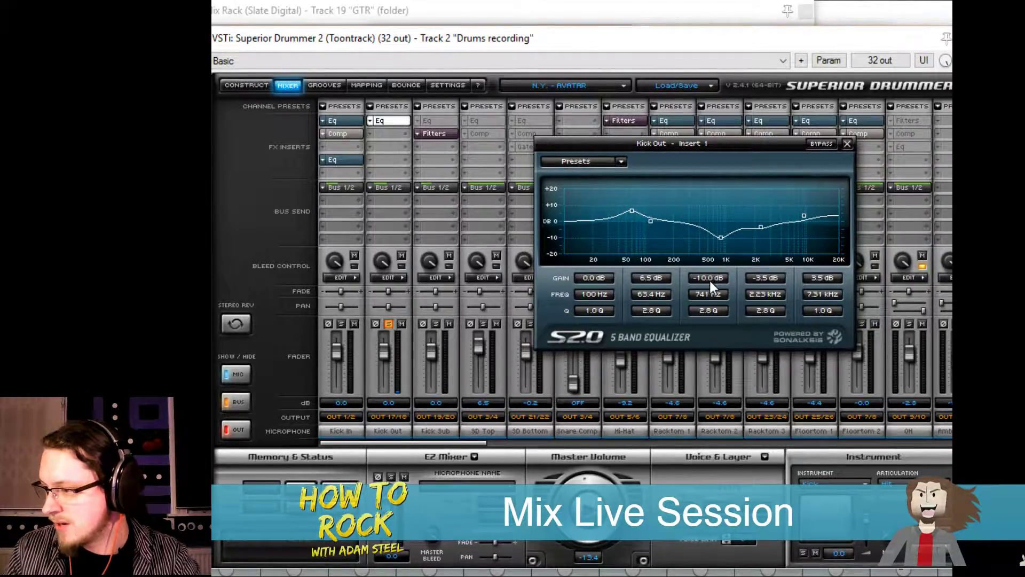
Set Kick Out's 741 Hz EQ gain to -11.2 dB, and audition all three kick microphones together before clearing their solos
mouse_move(709, 279)
mouse_down()
mouse_move(716, 212)
mouse_move(703, 263)
mouse_move(708, 302)
mouse_move(712, 287)
mouse_up()
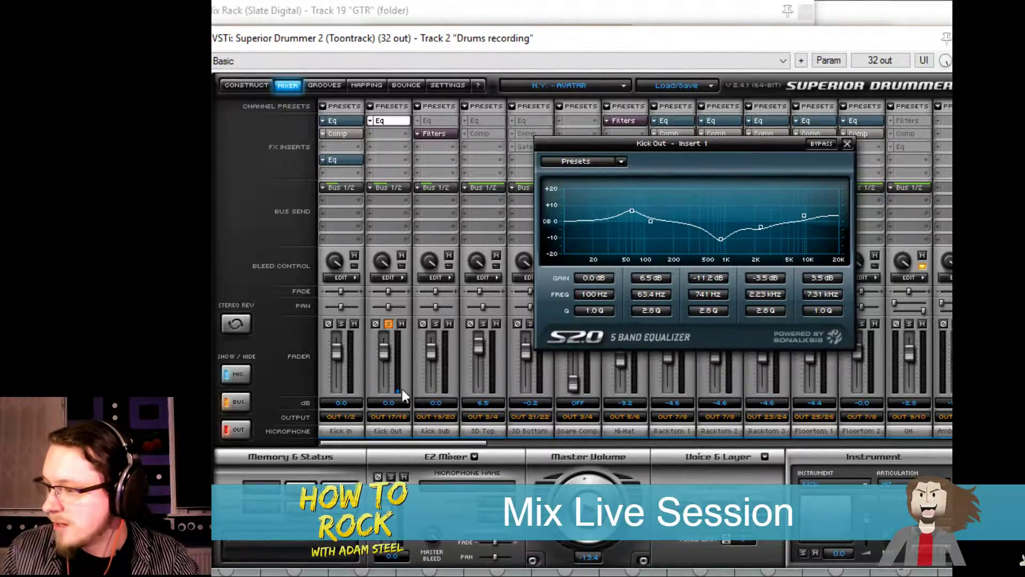
click(436, 324)
click(341, 324)
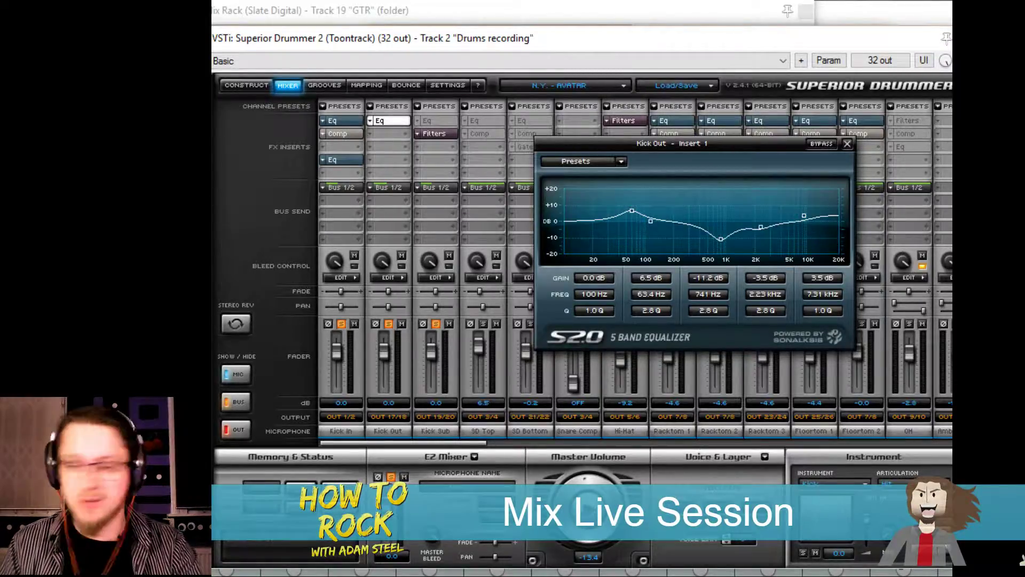
click(342, 323)
click(434, 324)
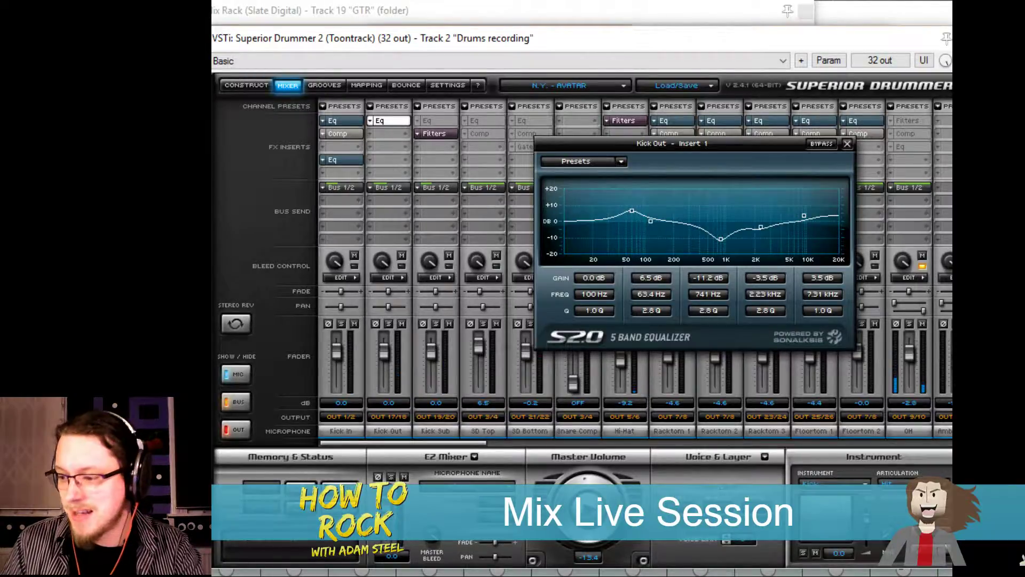
Bring up REAPER's mixer to look over the drum tracks, and close Superior Drummer's Kick Out EQ window
key(ctrl+m)
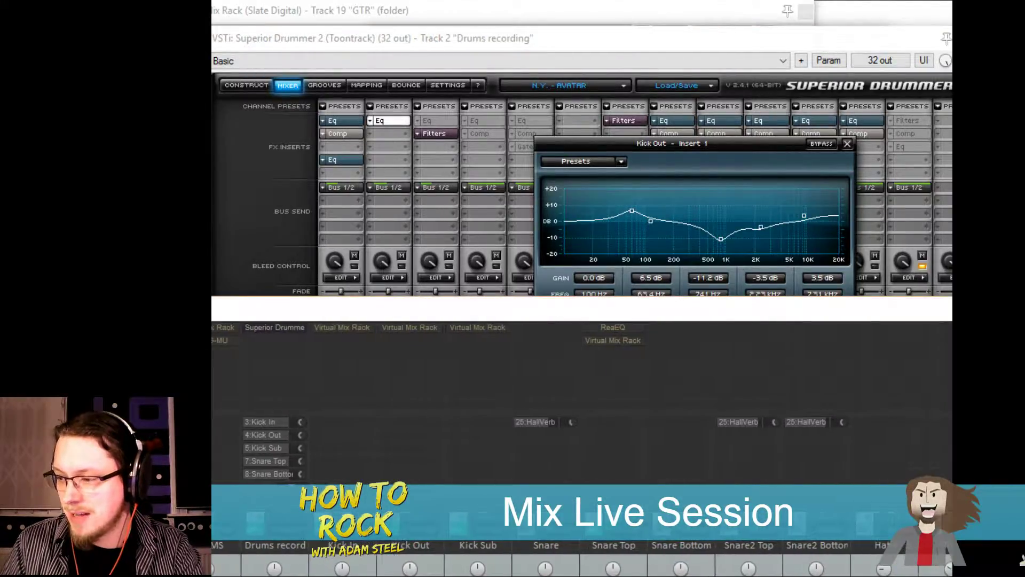
scroll(582, 438, right, 10)
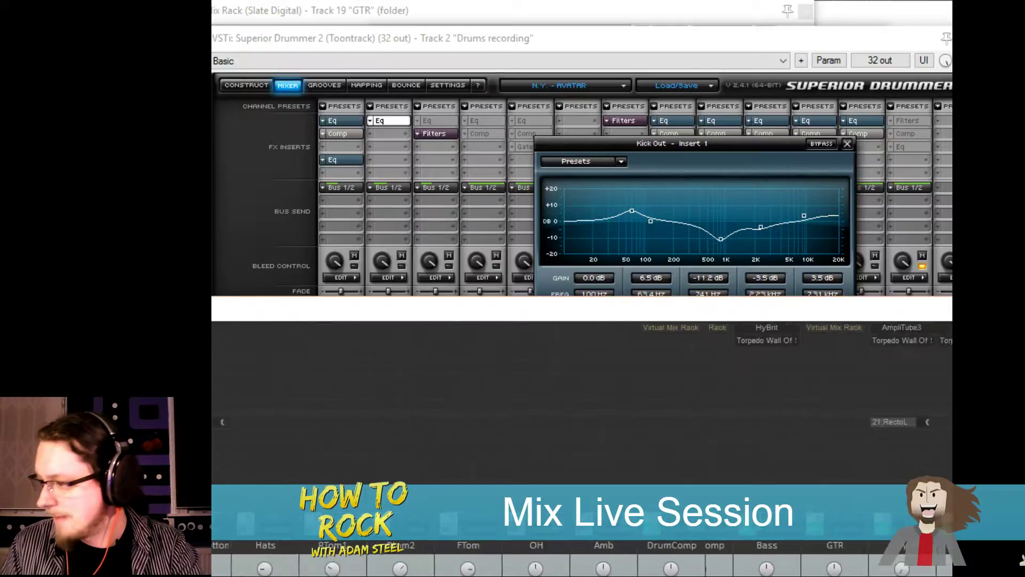
scroll(581, 438, left, 3)
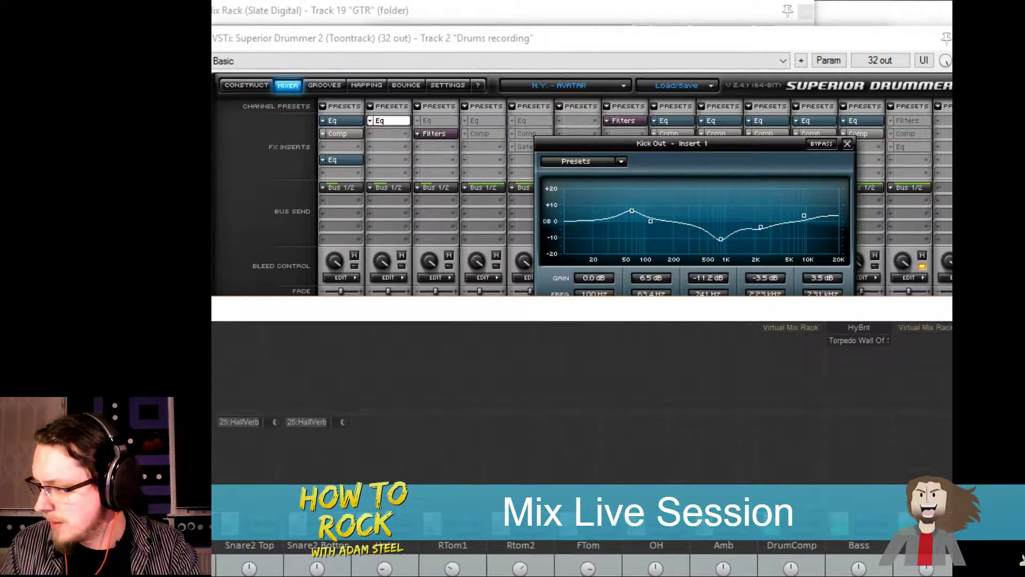
scroll(582, 437, left, 4)
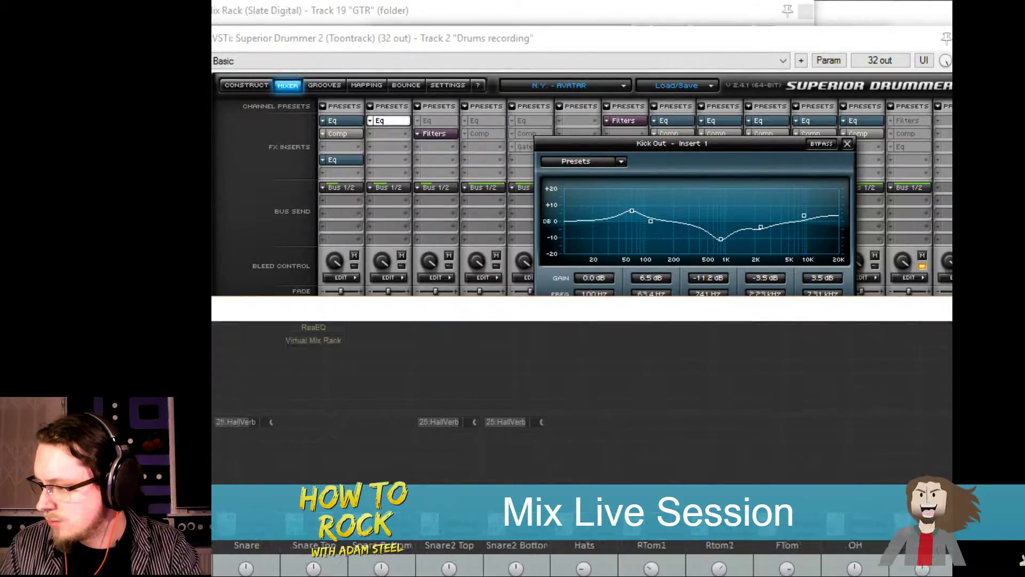
scroll(582, 438, left, 1)
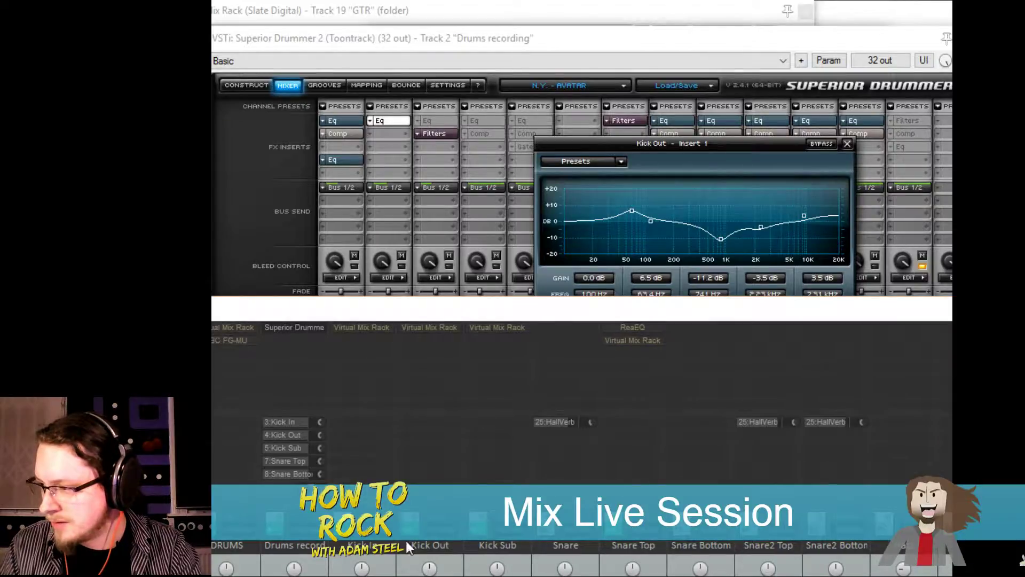
click(844, 149)
click(847, 143)
key(Escape)
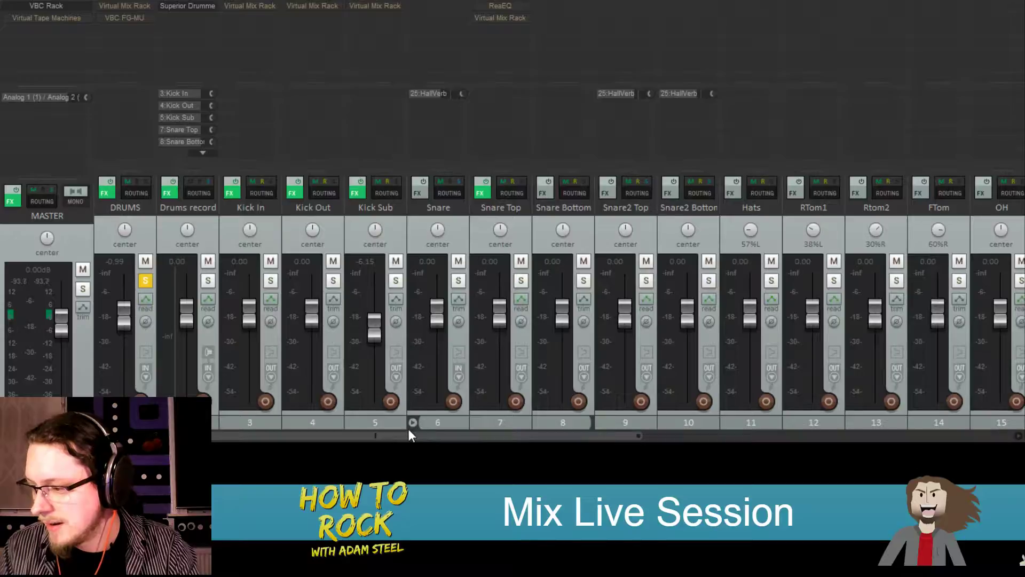
Select the individual drum tracks from Kick In through Amb in the mixer
drag(398, 439, 467, 440)
click(154, 223)
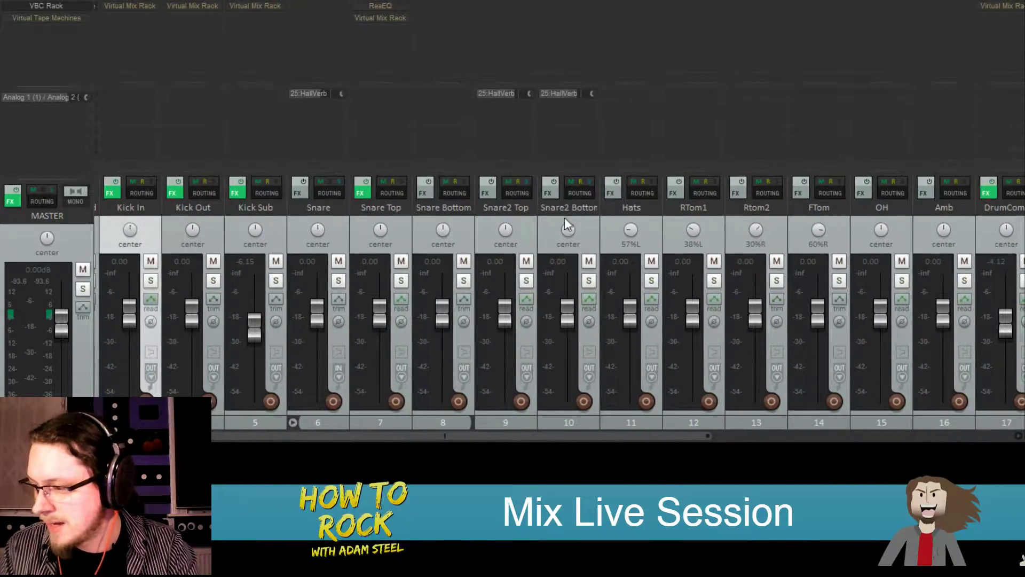
shift+click(958, 226)
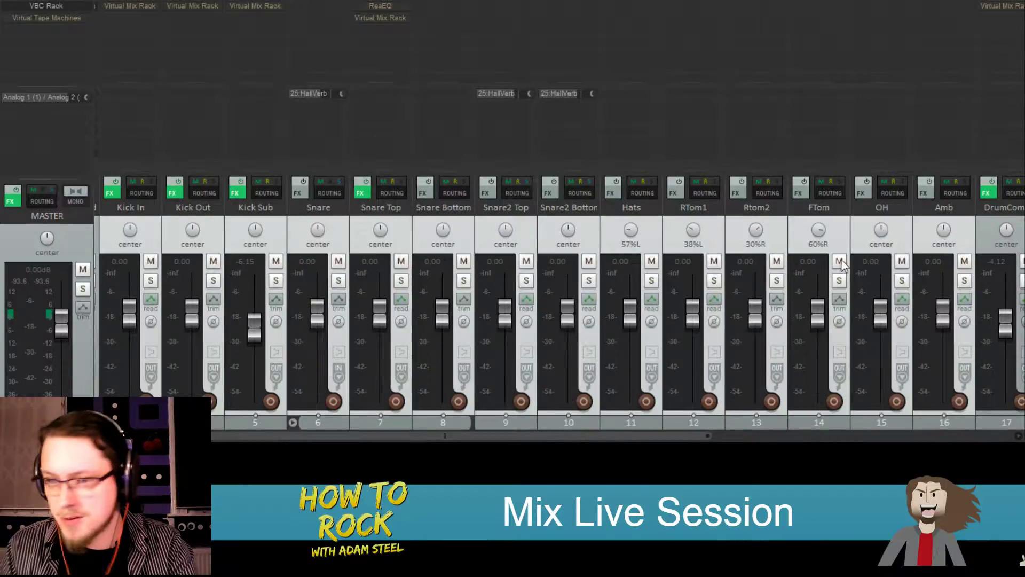
Select and solo the DrumComp track, and start playback to hear it alone
drag(528, 437, 612, 437)
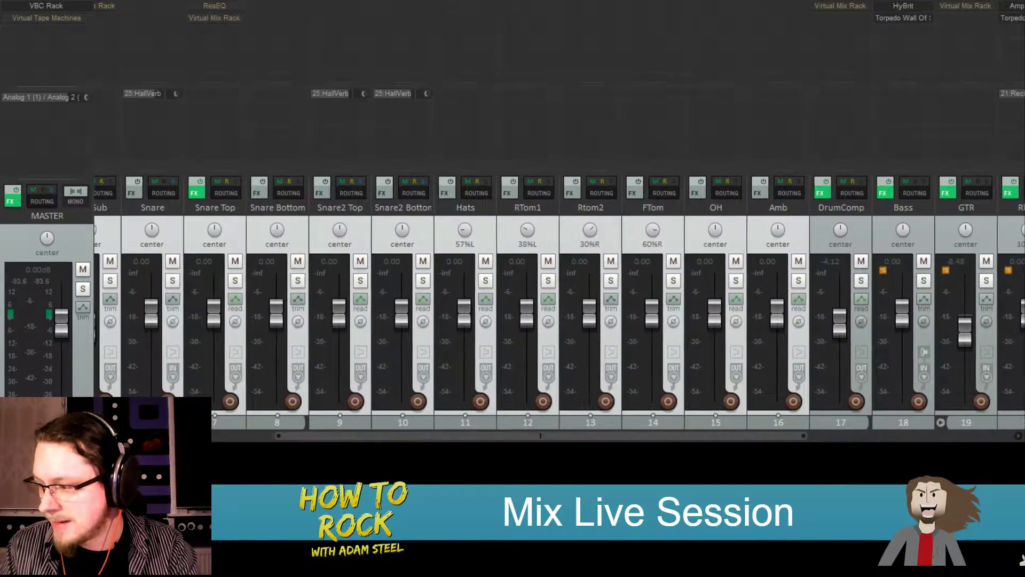
click(861, 220)
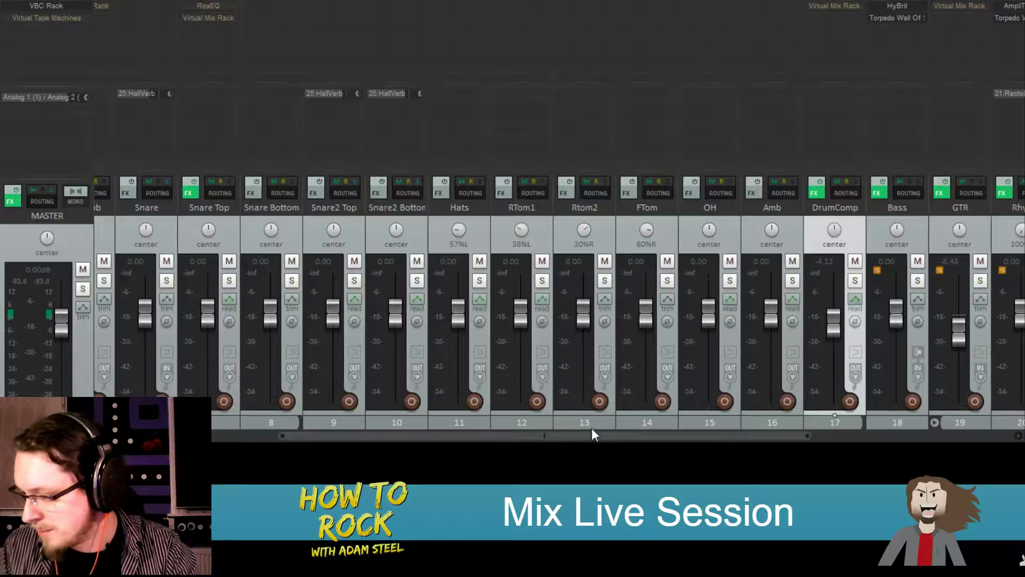
drag(475, 437, 591, 436)
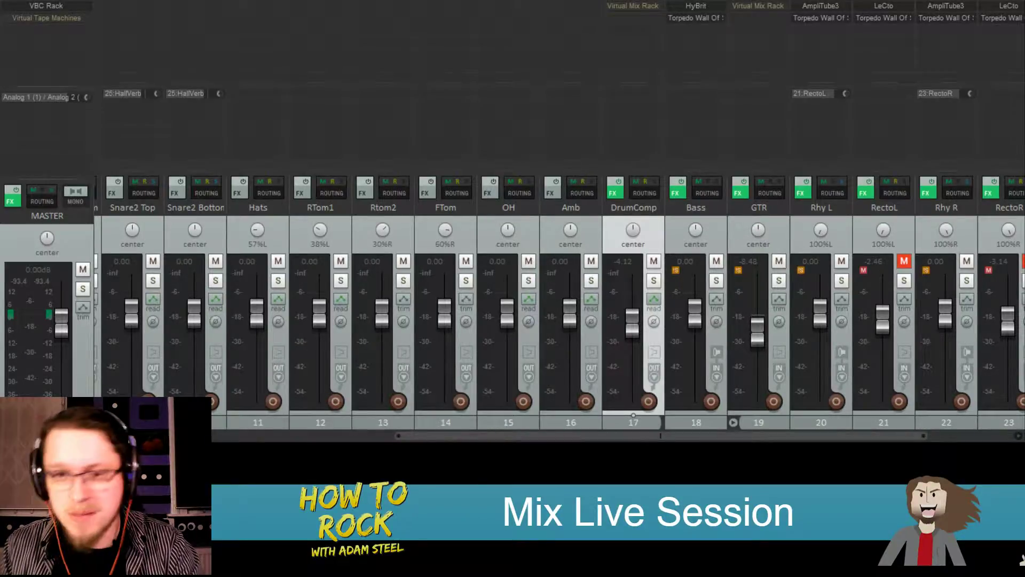
click(653, 280)
key(space)
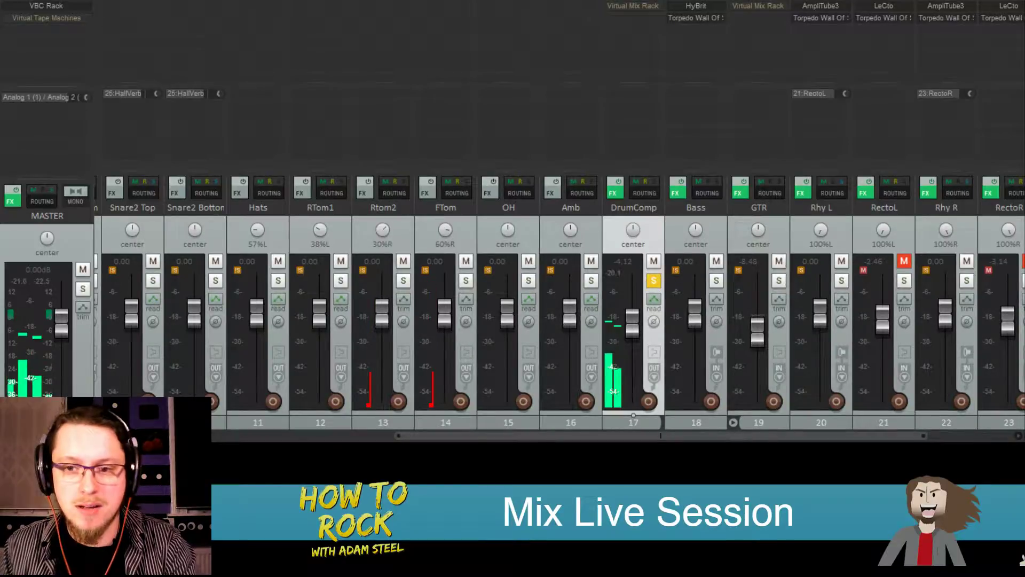
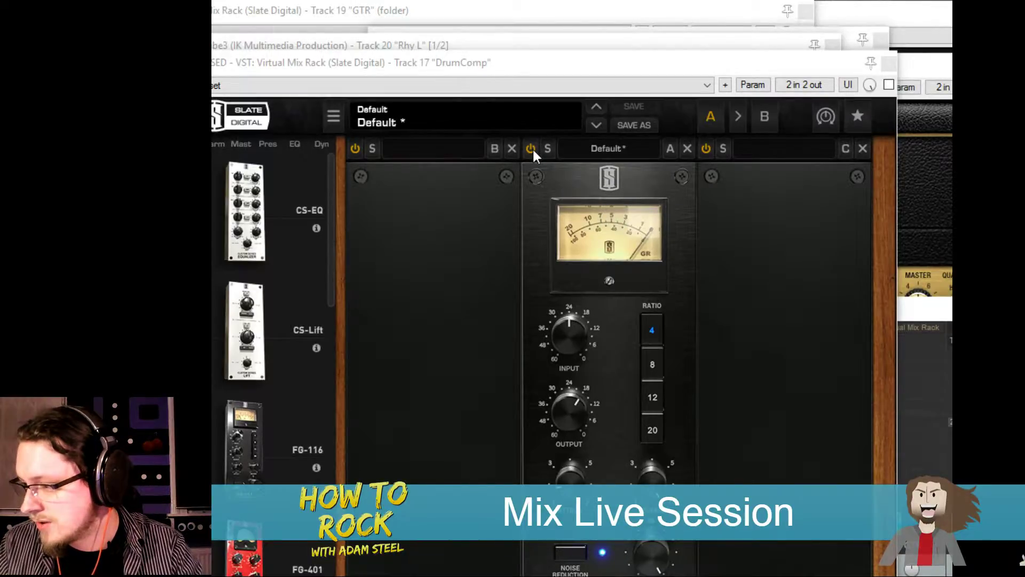
Enable the Virtual Mix Rack plug-in on DrumComp with its compressor module switched off
drag(536, 63, 554, 98)
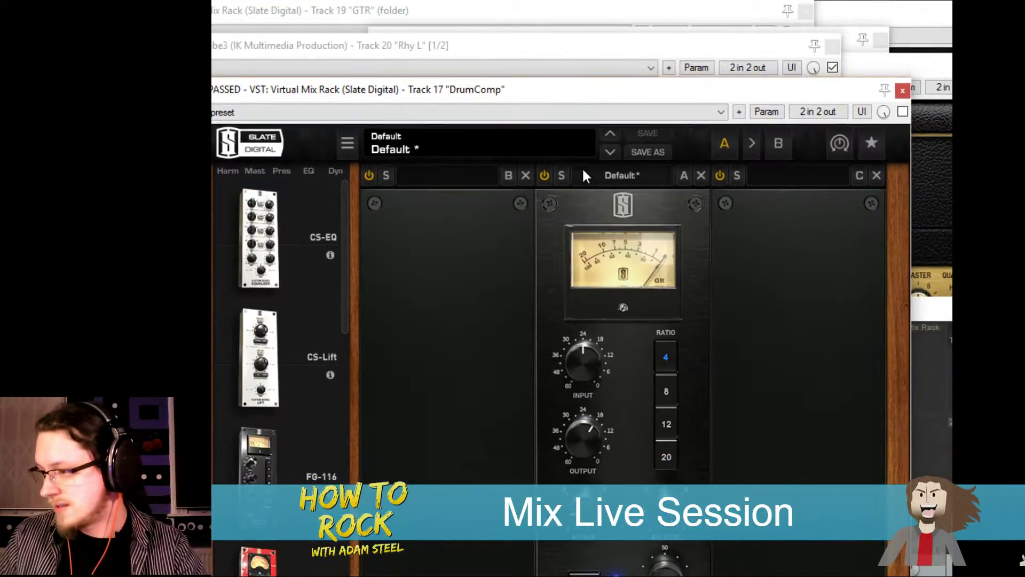
click(545, 176)
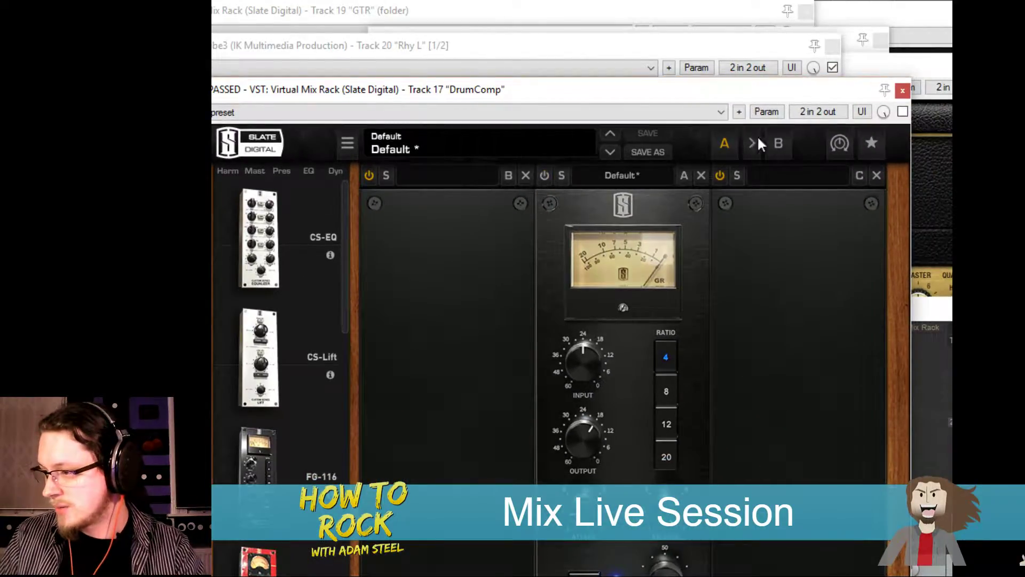
click(903, 111)
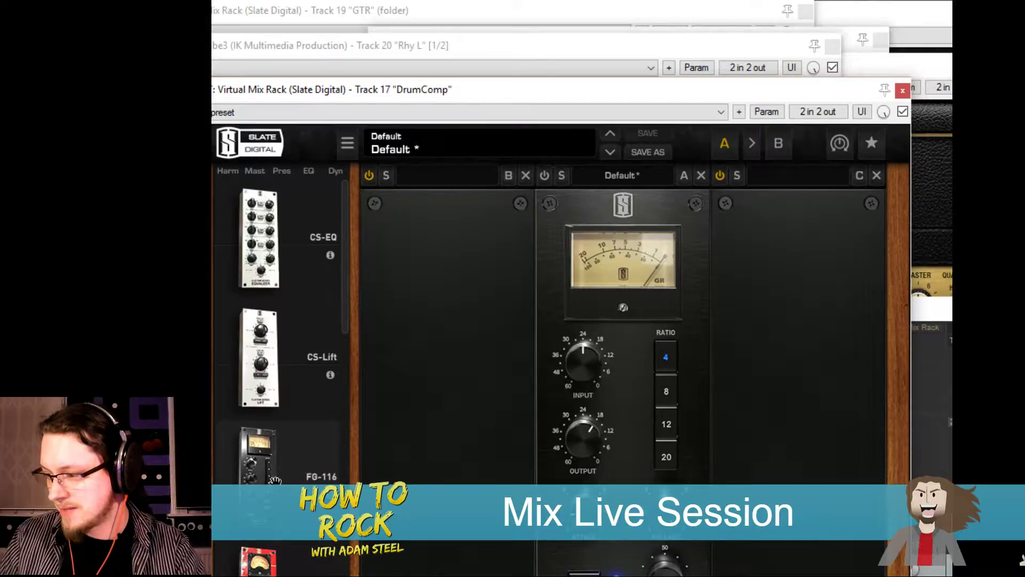
Load a default FG-116 compressor into the empty slot before the existing module for comparison, and remove it again
drag(262, 470, 459, 431)
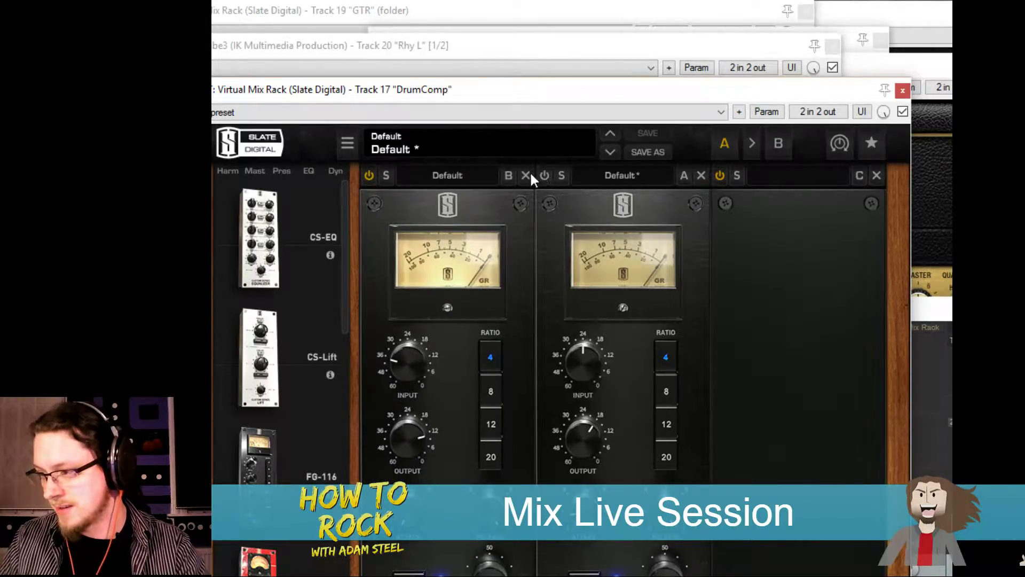
click(526, 175)
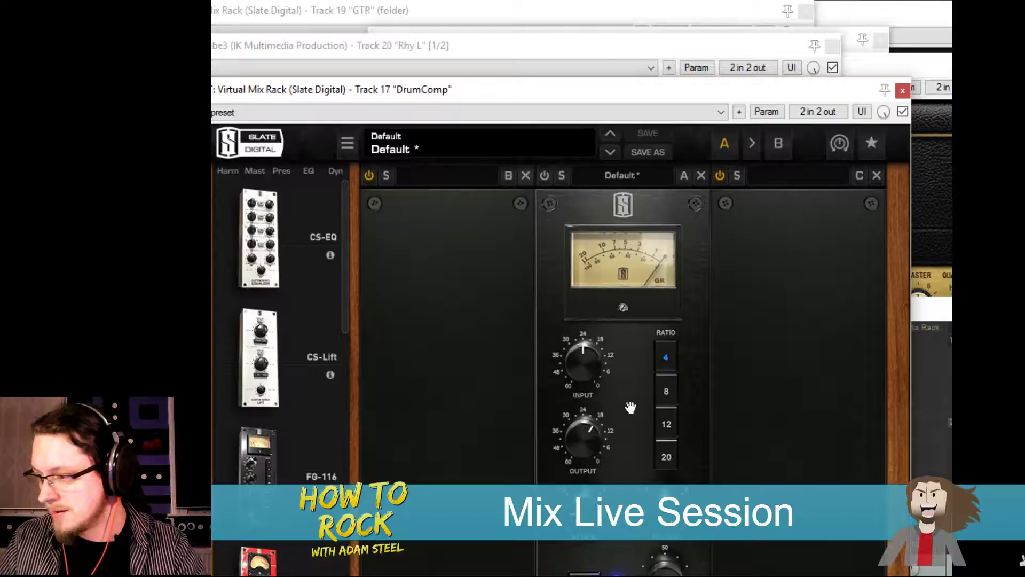
Compare DrumComp's sound with its compressor module off and on, leaving the module switched on
mouse_move(584, 529)
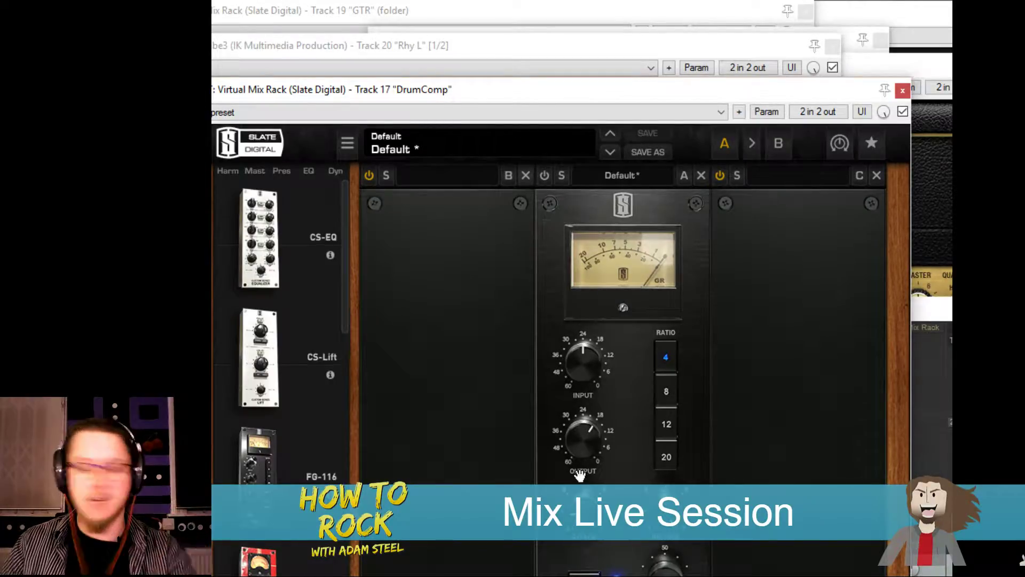
click(543, 177)
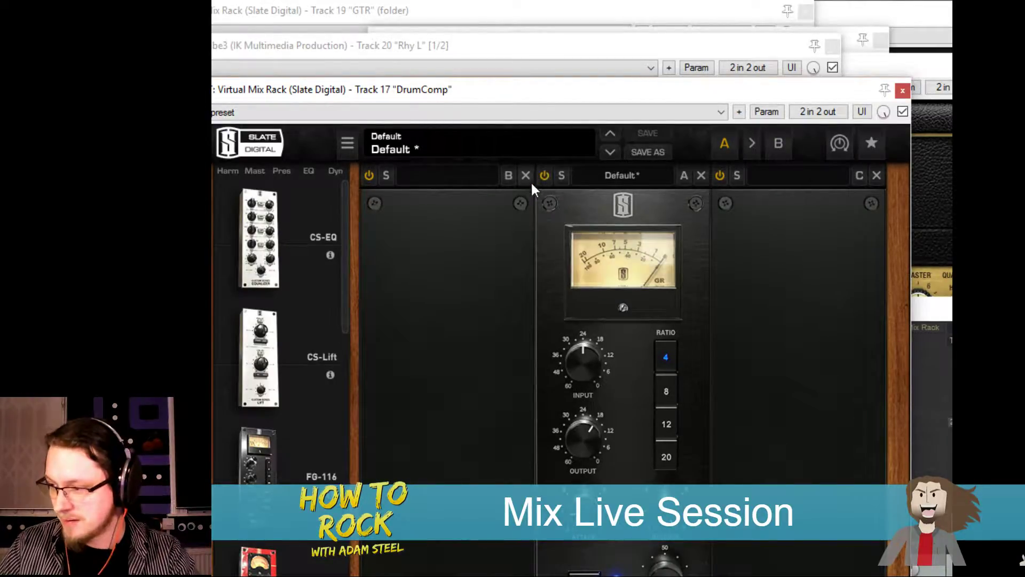
click(544, 176)
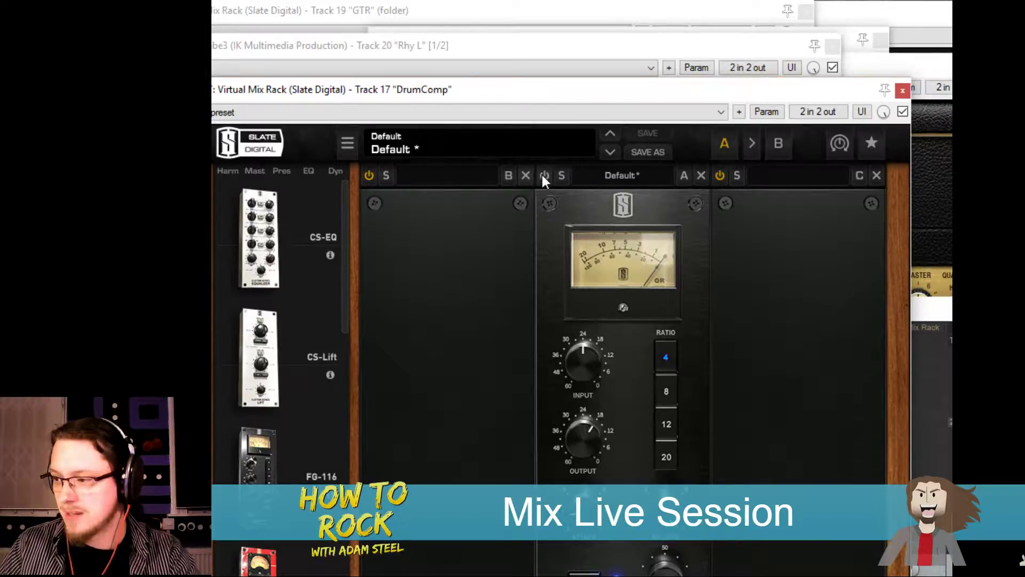
click(544, 177)
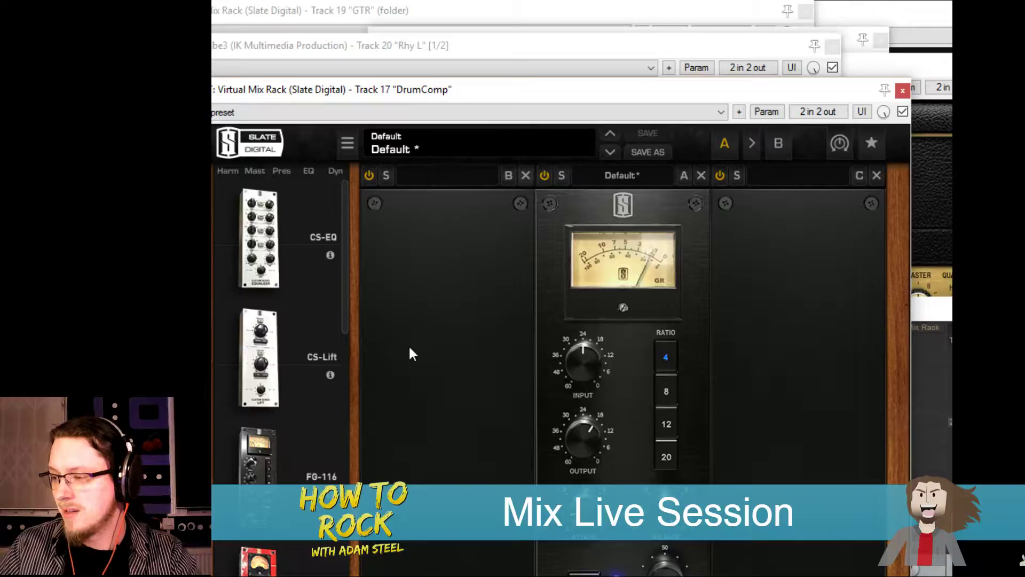
click(543, 175)
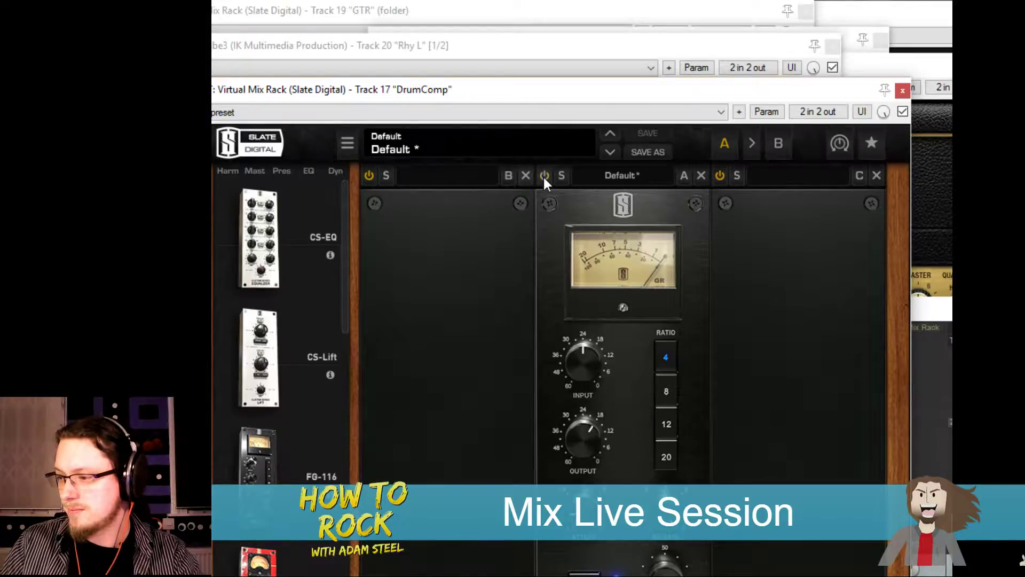
click(543, 176)
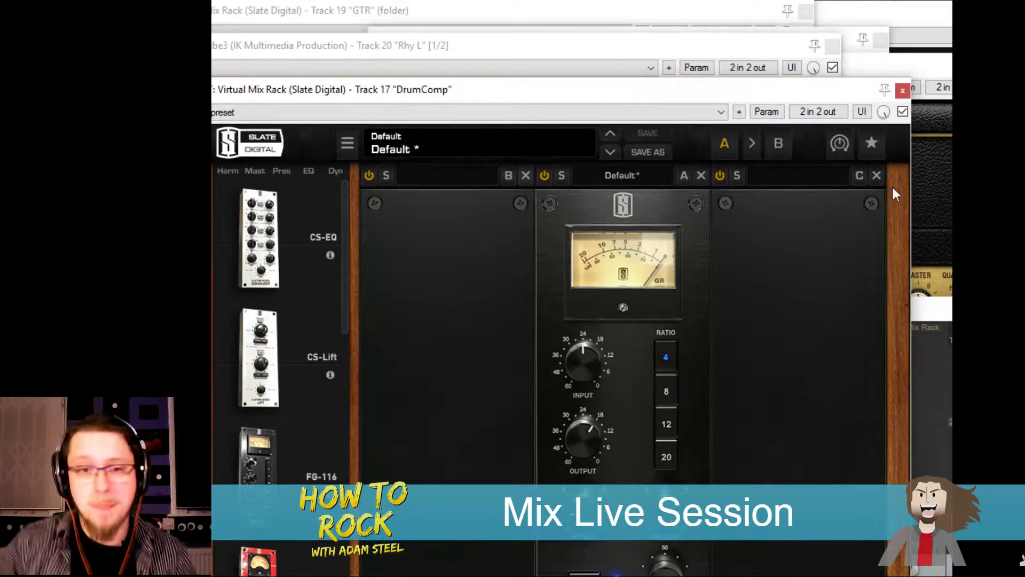
From the mixer, compare DrumComp with its whole Virtual Mix Rack bypassed and active, leaving the plug-in enabled
key(ctrl+m)
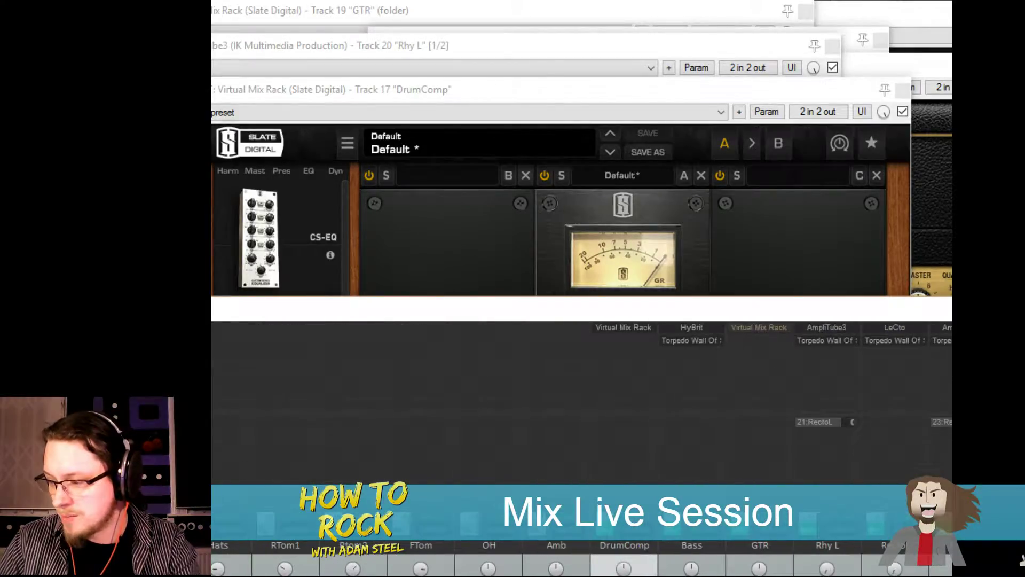
shift+click(639, 327)
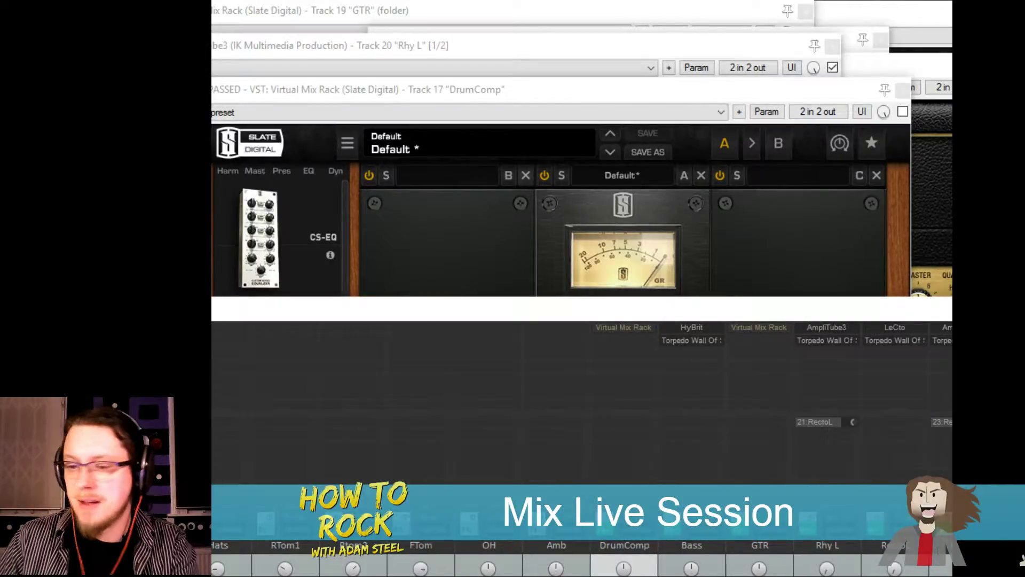
shift+click(627, 327)
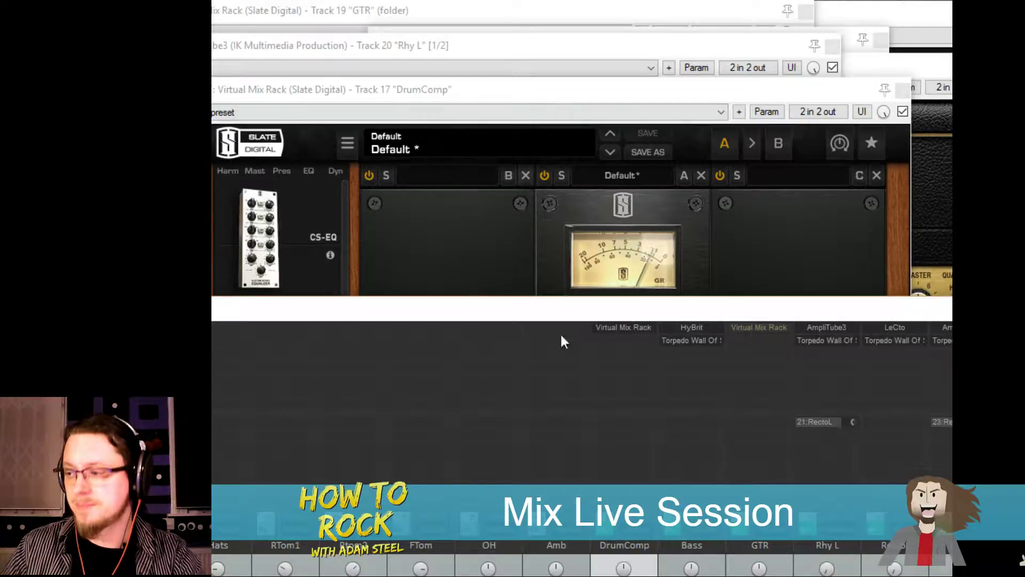
Bring Kick In's Virtual Mix Rack into view and switch both modules off, reactivating only the FG-76
scroll(581, 400, left, 5)
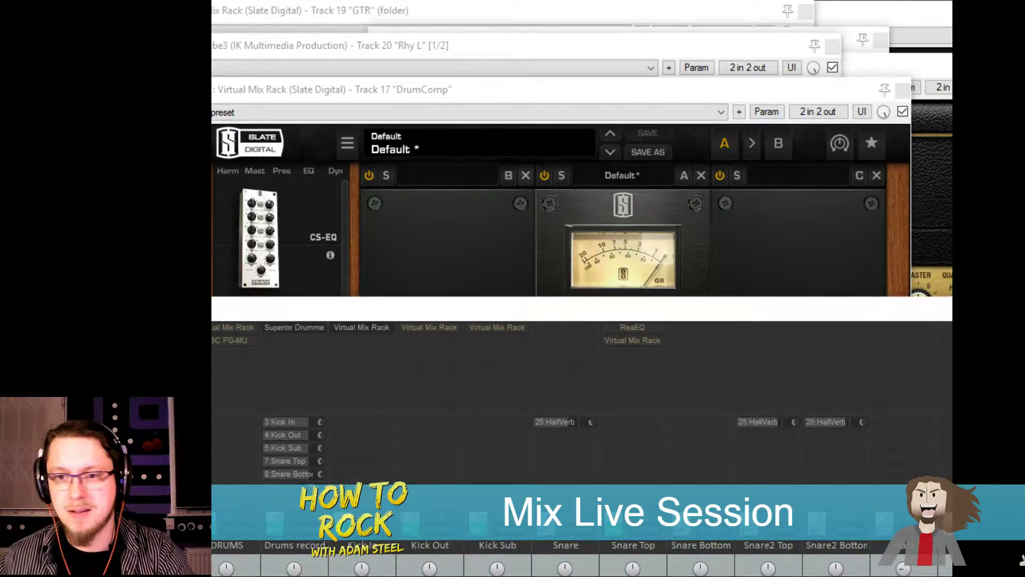
drag(818, 571, 643, 43)
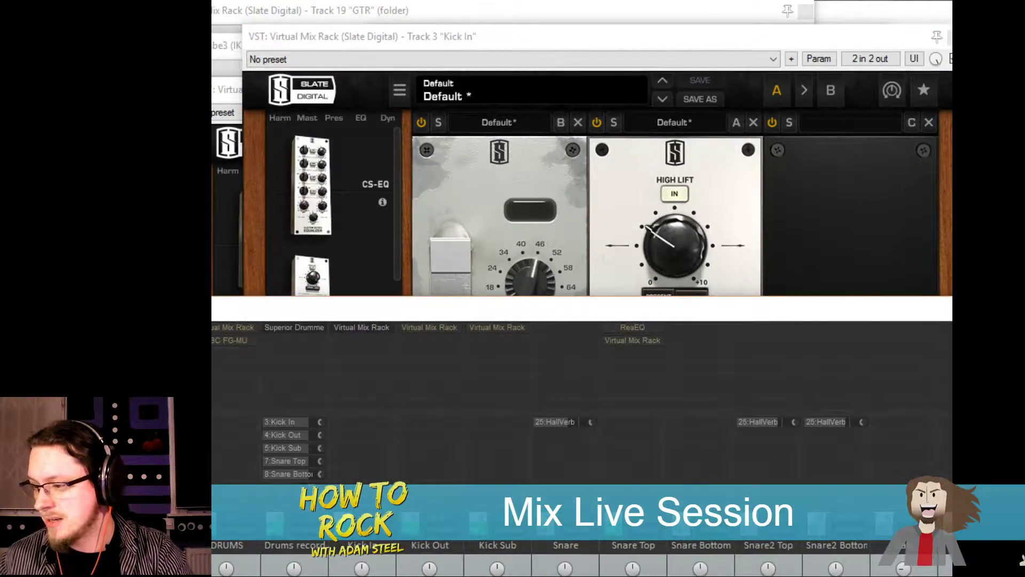
click(737, 68)
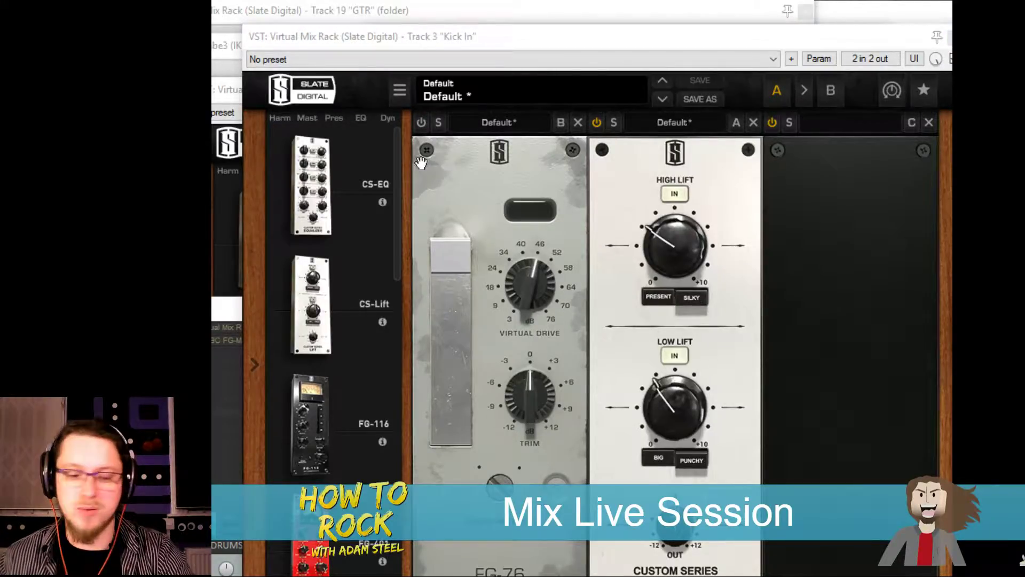
click(595, 123)
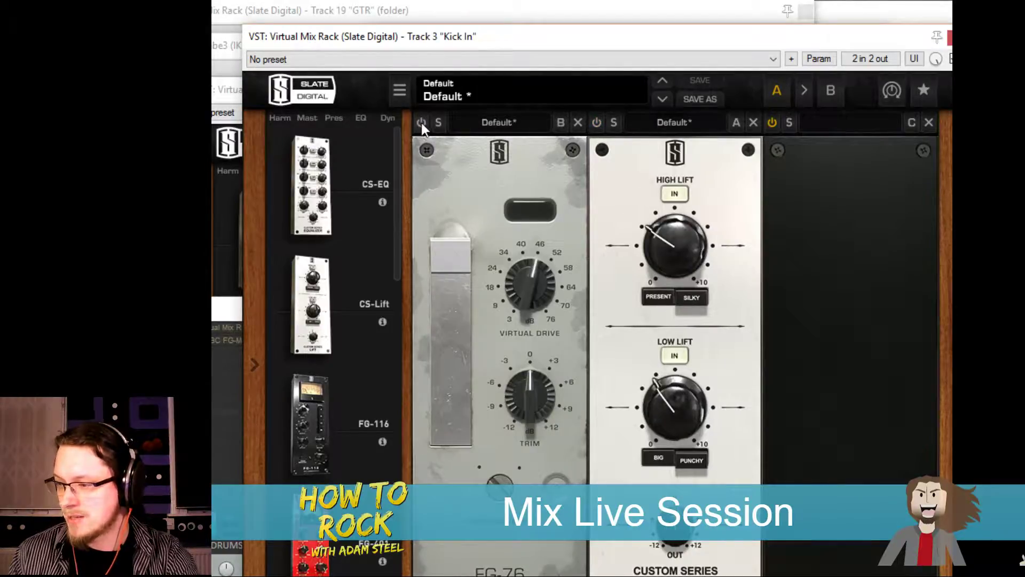
click(421, 123)
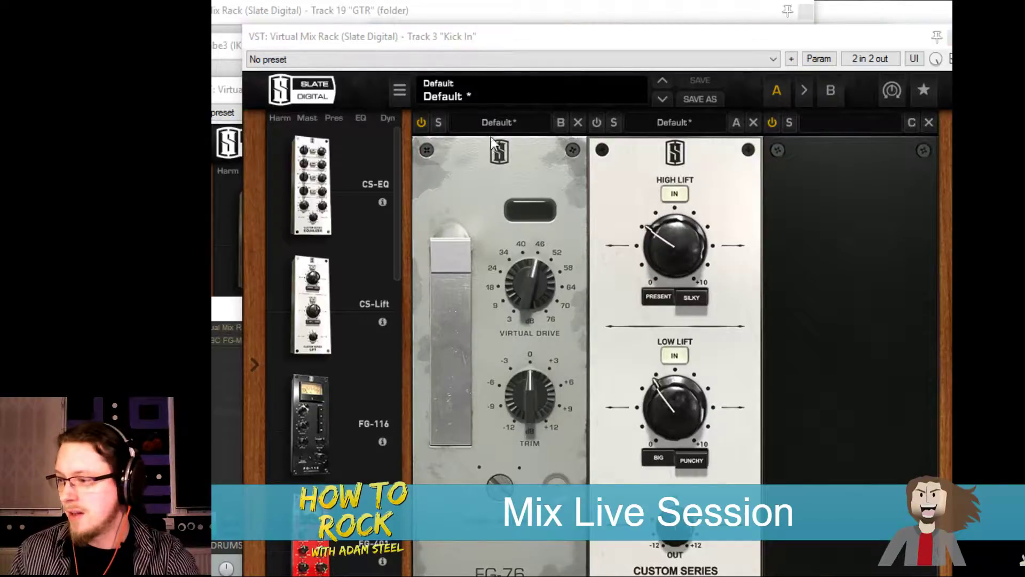
Compare Kick In's sound with the FG-76 off and on, leave it on, and switch the CS-Lift module back on
click(420, 123)
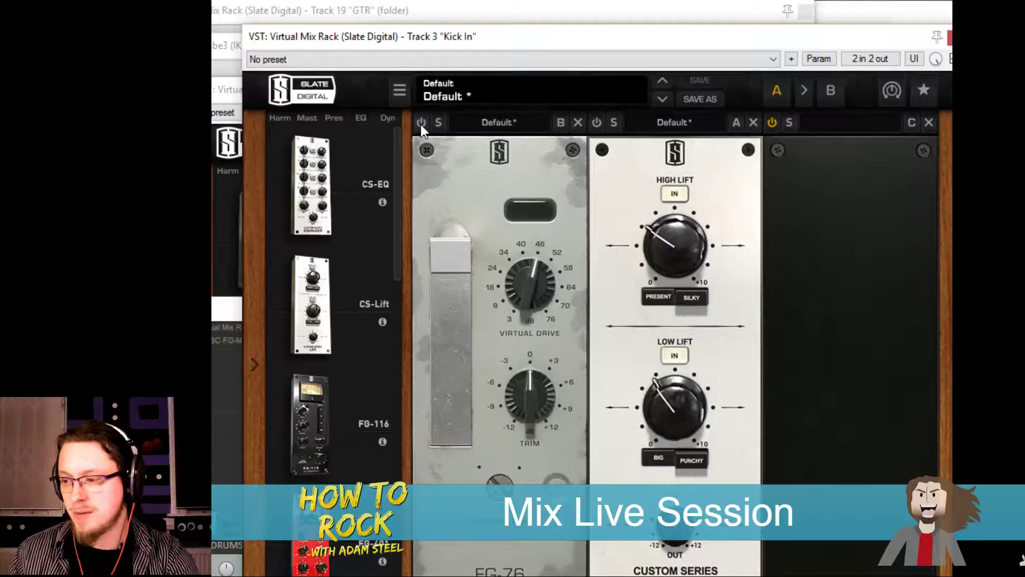
click(420, 122)
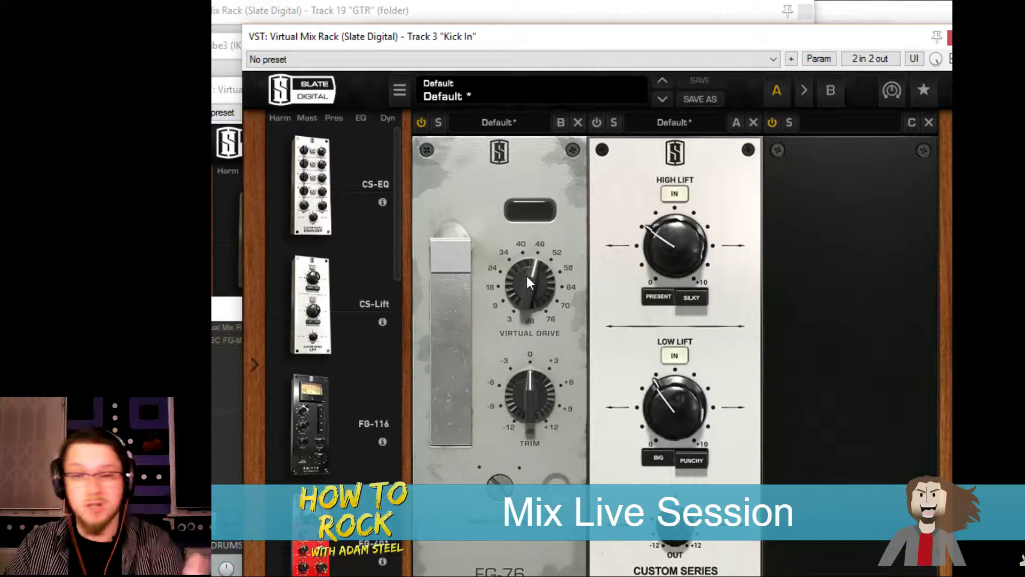
click(597, 122)
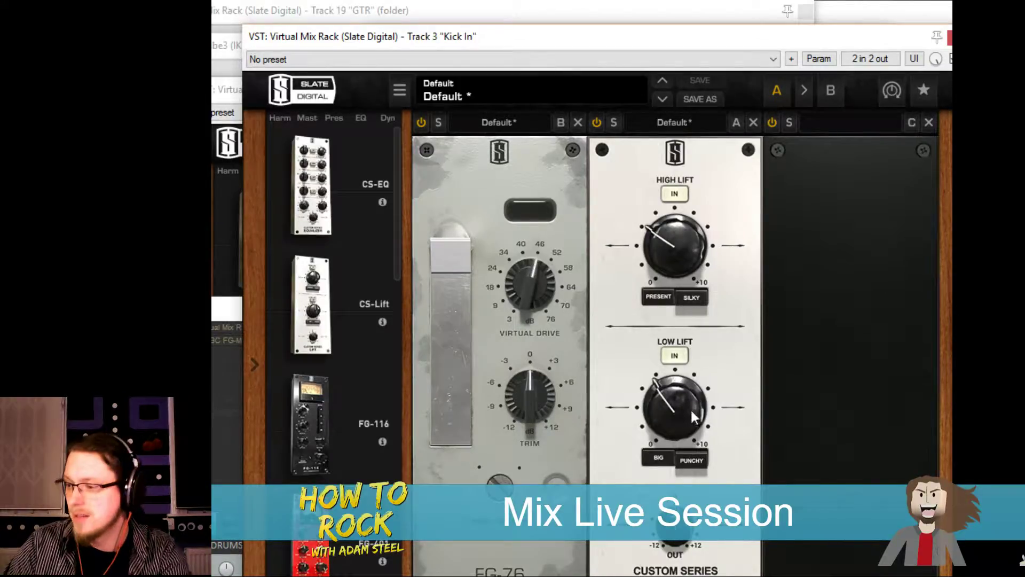
click(660, 459)
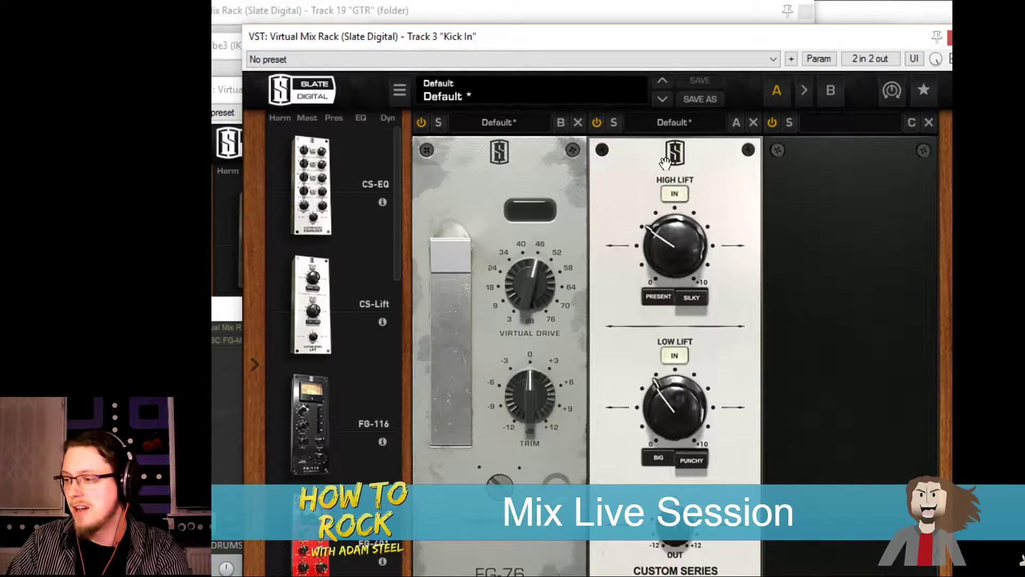
click(664, 296)
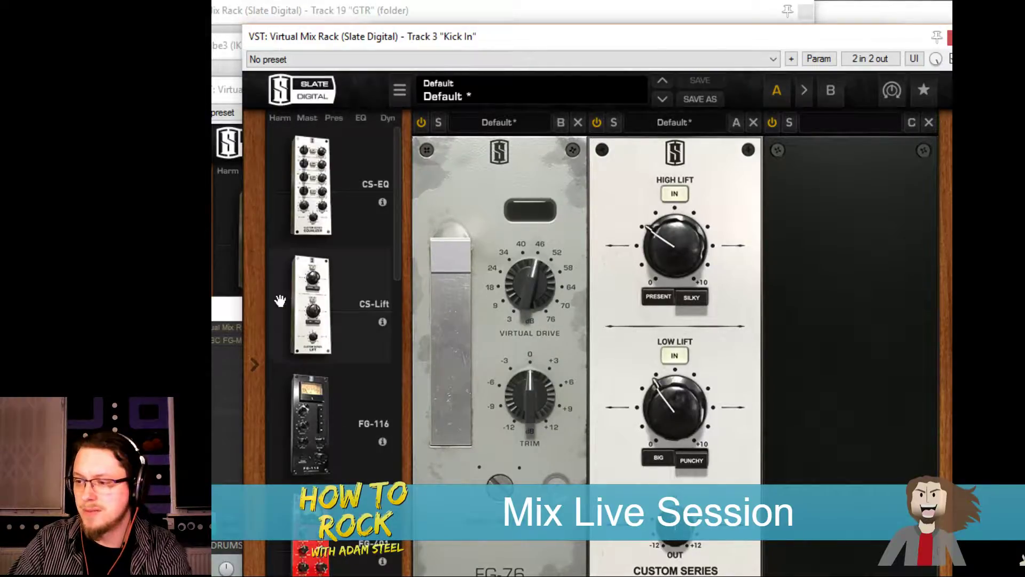
Open Kick Sub's Virtual Mix Rack and place its window so the FG-76 and CS-Lift settings can be examined
click(219, 309)
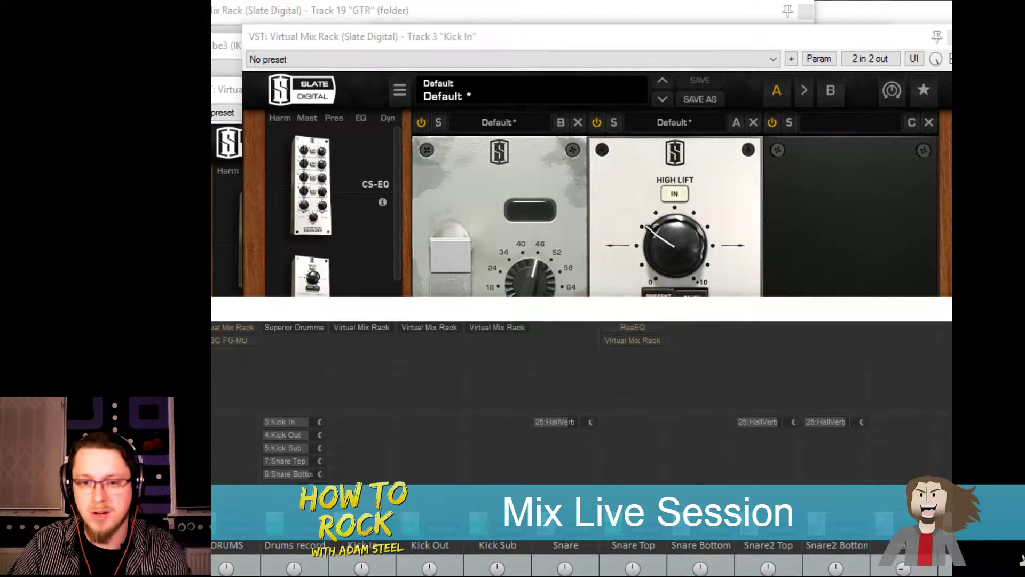
click(497, 326)
drag(580, 171, 589, 34)
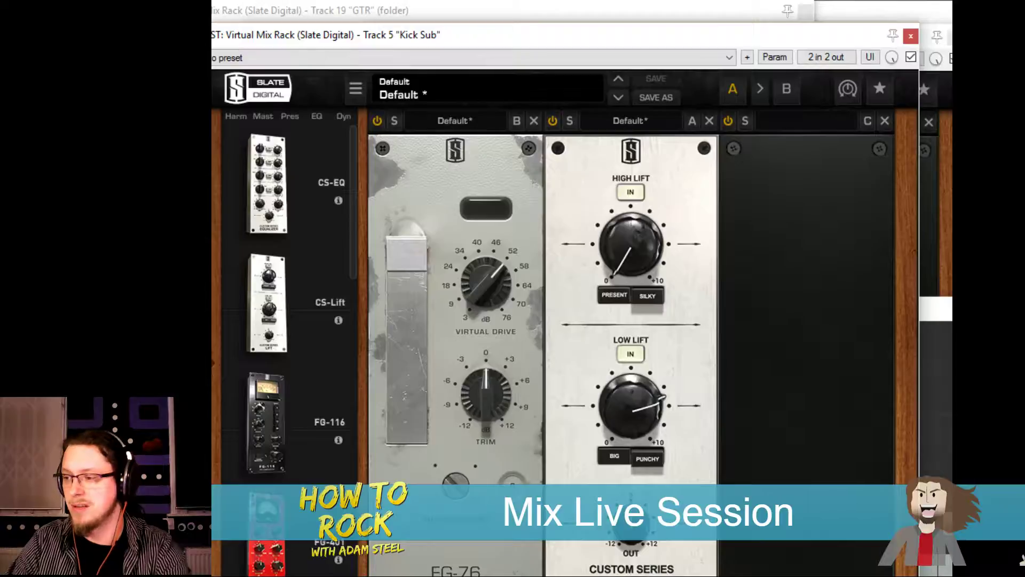
click(935, 309)
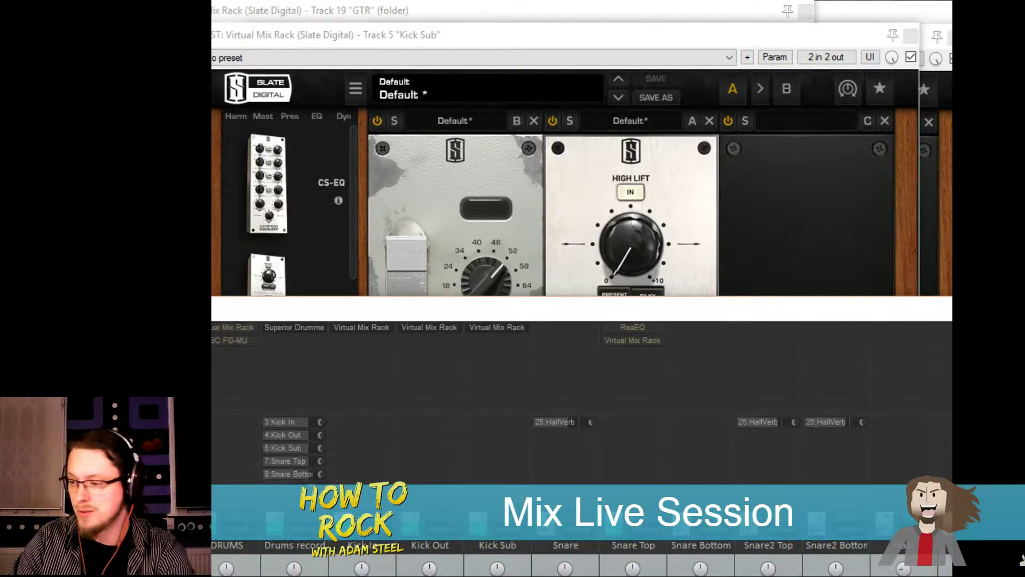
click(796, 247)
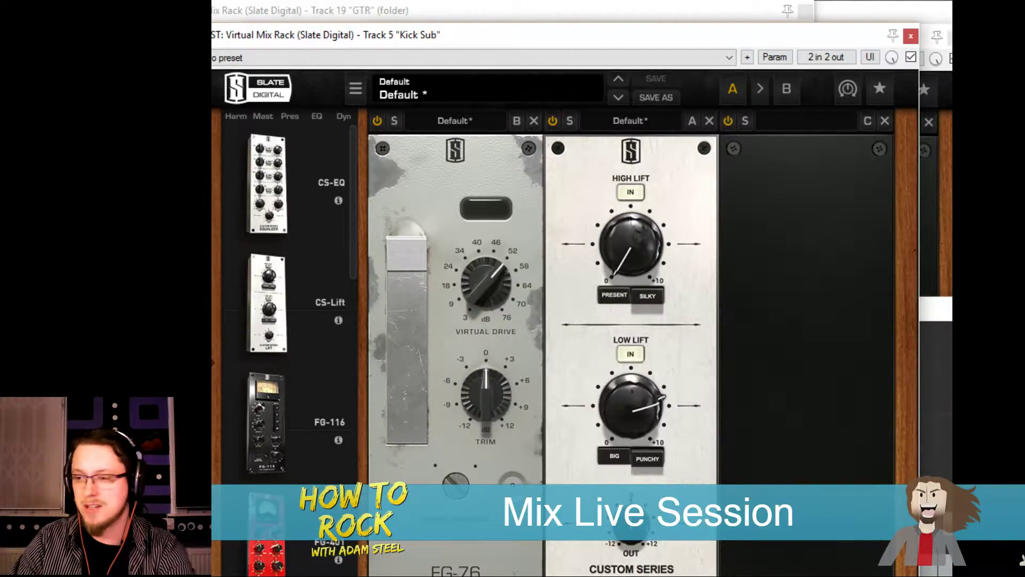
In the mixer, mute the Snare track's HallVerb send and enable ReaEQ on Snare Top
key(alt+Tab)
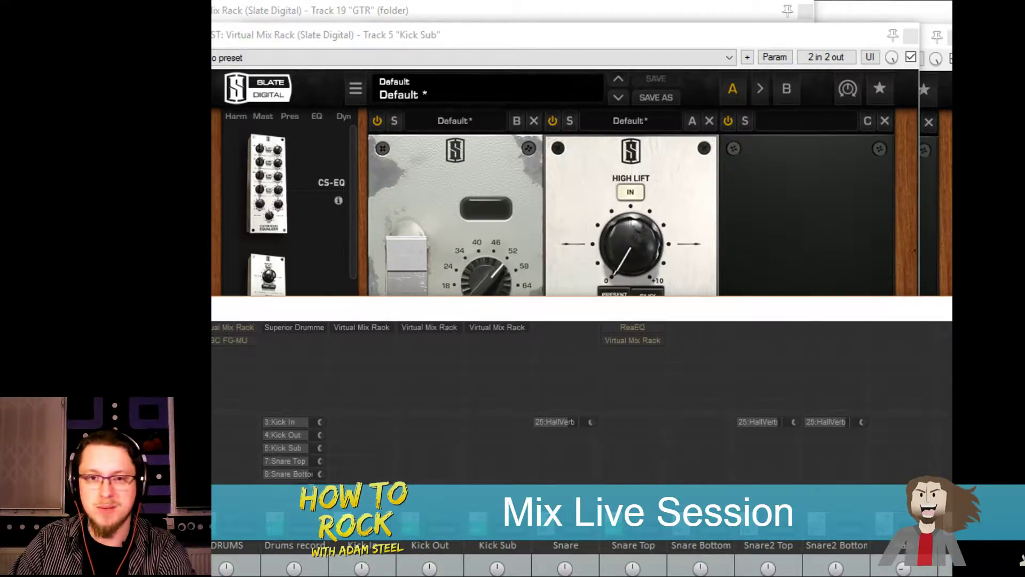
click(553, 421)
alt+click(553, 423)
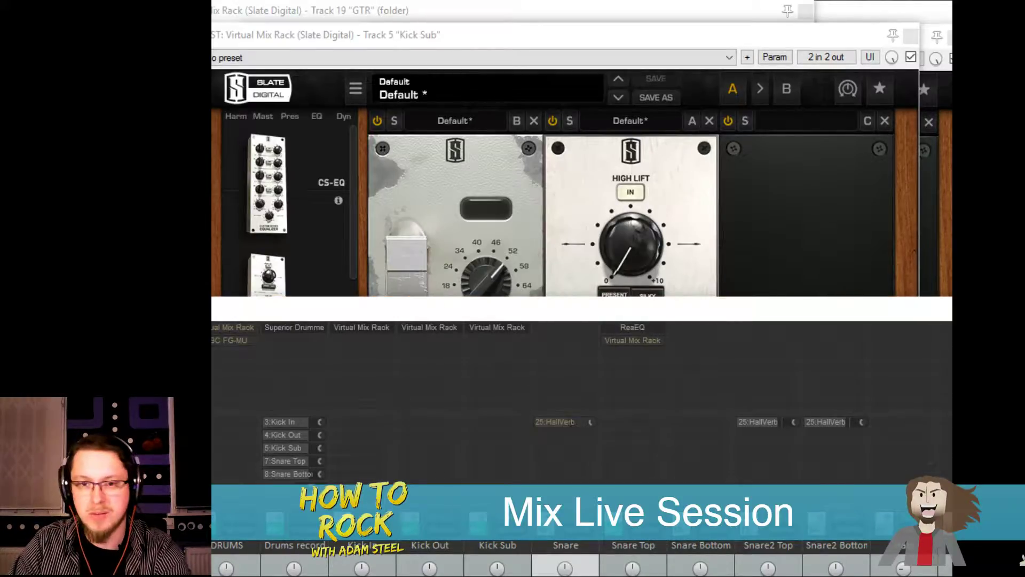
Bring Snare Top's ReaEQ into full view to examine its band settings, and close its window
drag(241, 381, 495, 181)
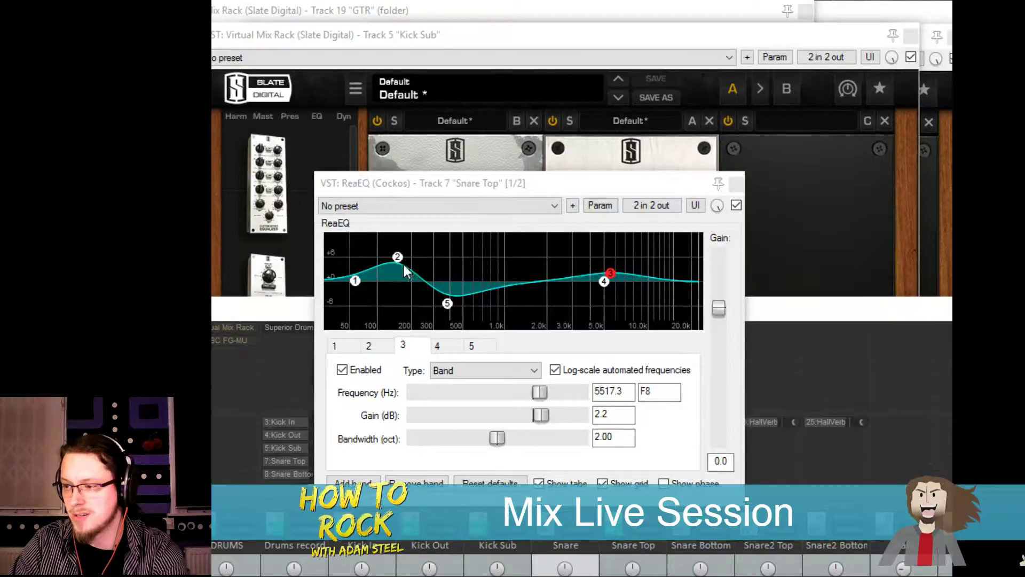
mouse_move(401, 259)
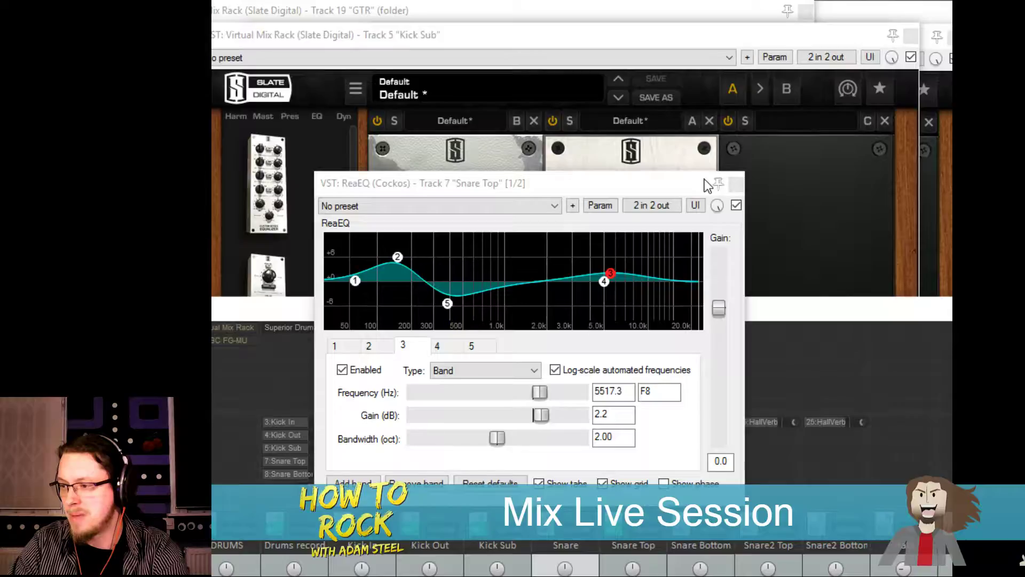
click(734, 185)
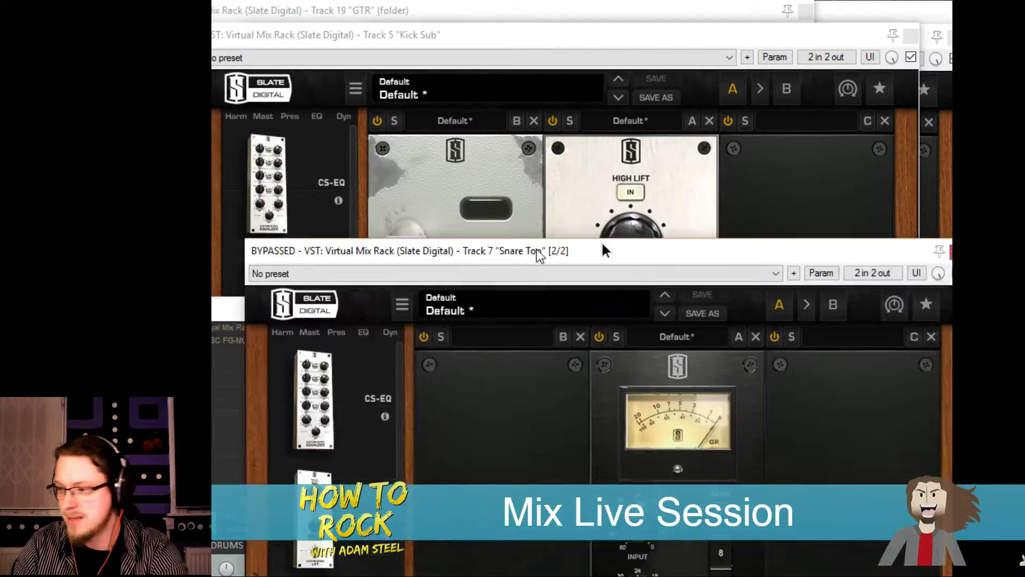
Position Snare Top's bypassed Virtual Mix Rack so the compressor's input, output and ratio settings can be examined
drag(601, 247, 448, 62)
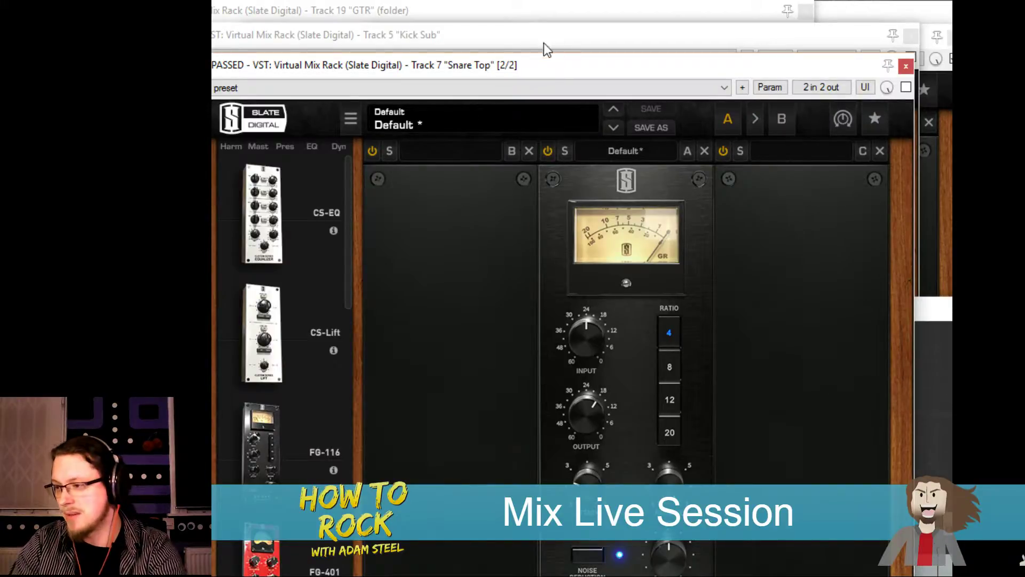
drag(526, 65, 503, 71)
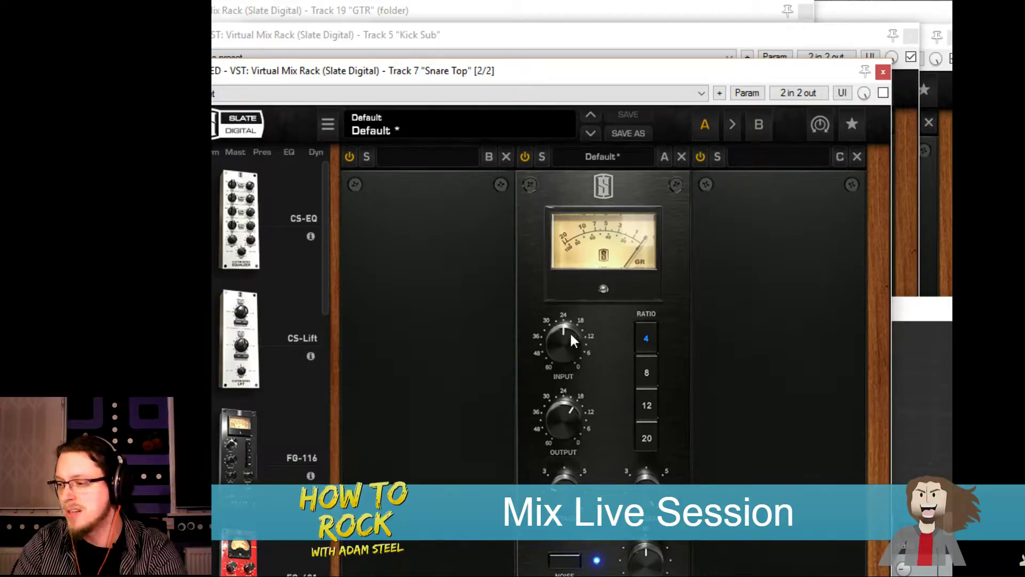
Adjust the dry/wet mix amount of the compressor in the Snare Top track's Virtual Mix Rack
mouse_move(555, 352)
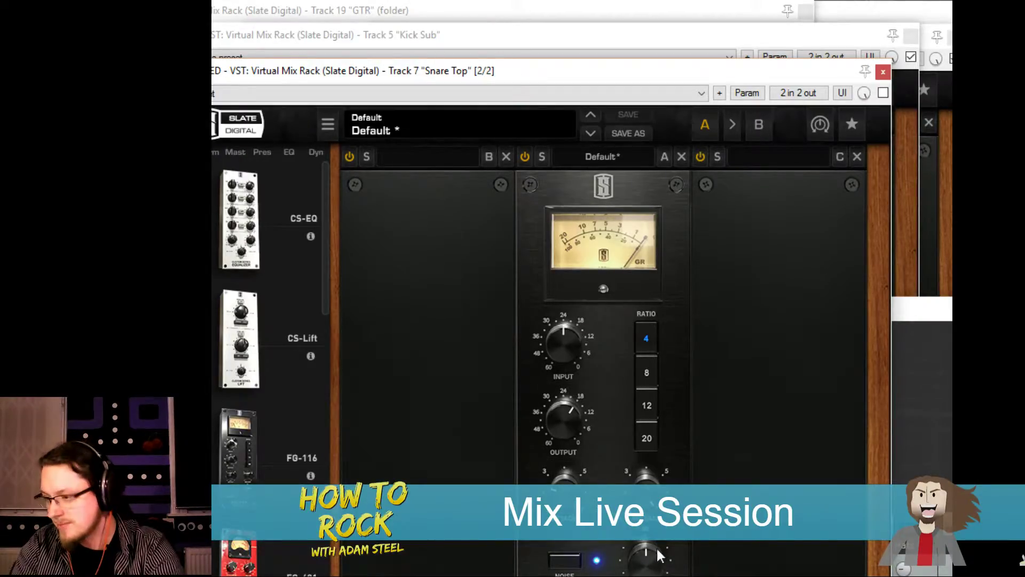
drag(648, 571, 647, 561)
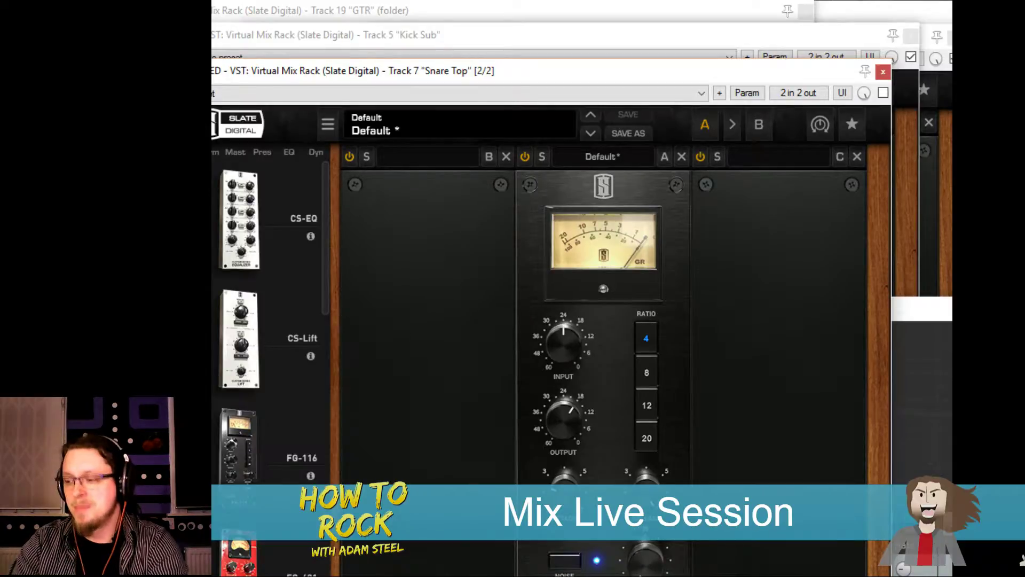
drag(646, 558, 646, 565)
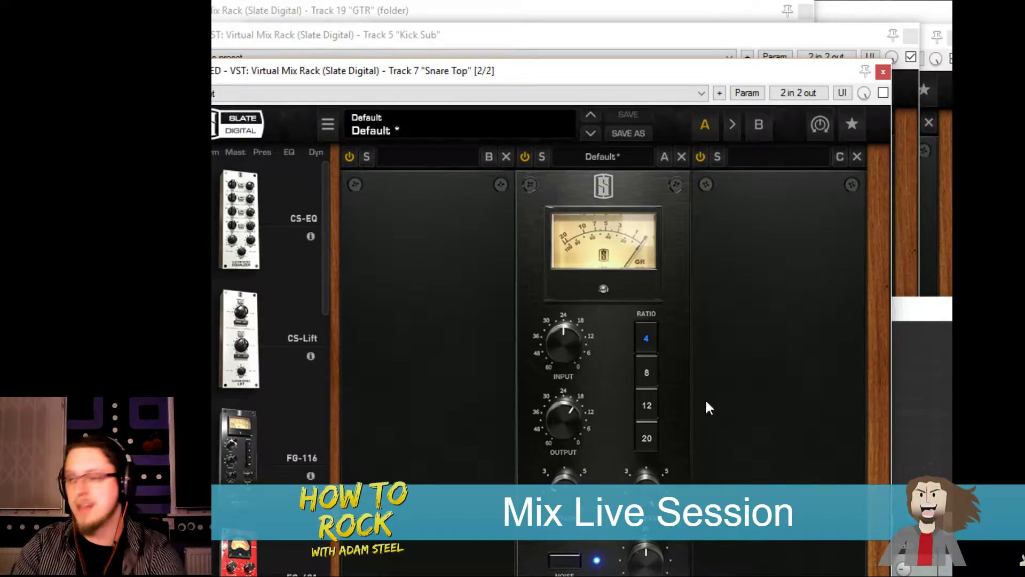
Take the Snare Top track's Virtual Mix Rack out of bypass and bring its window back to the front
click(929, 314)
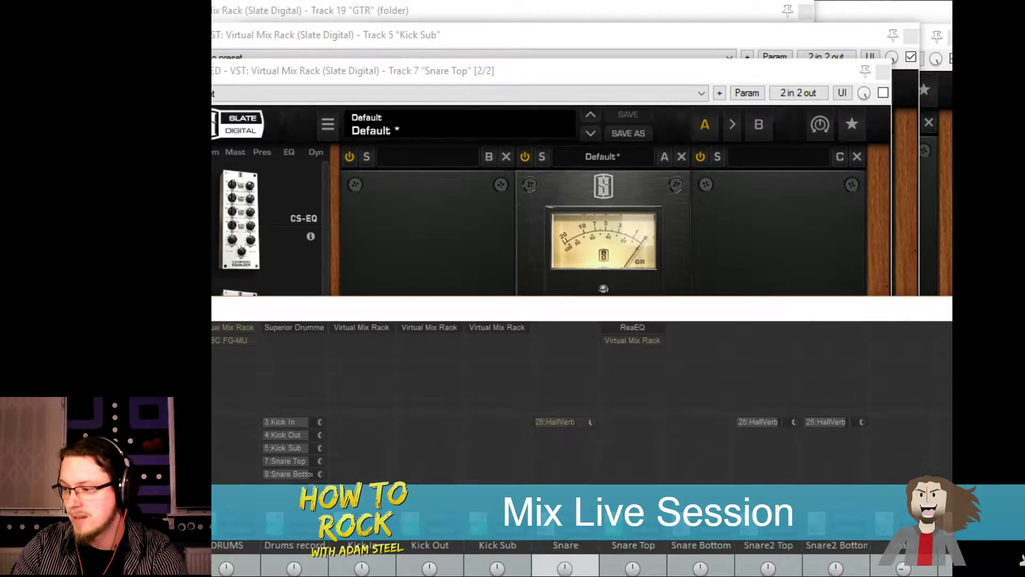
shift+click(648, 338)
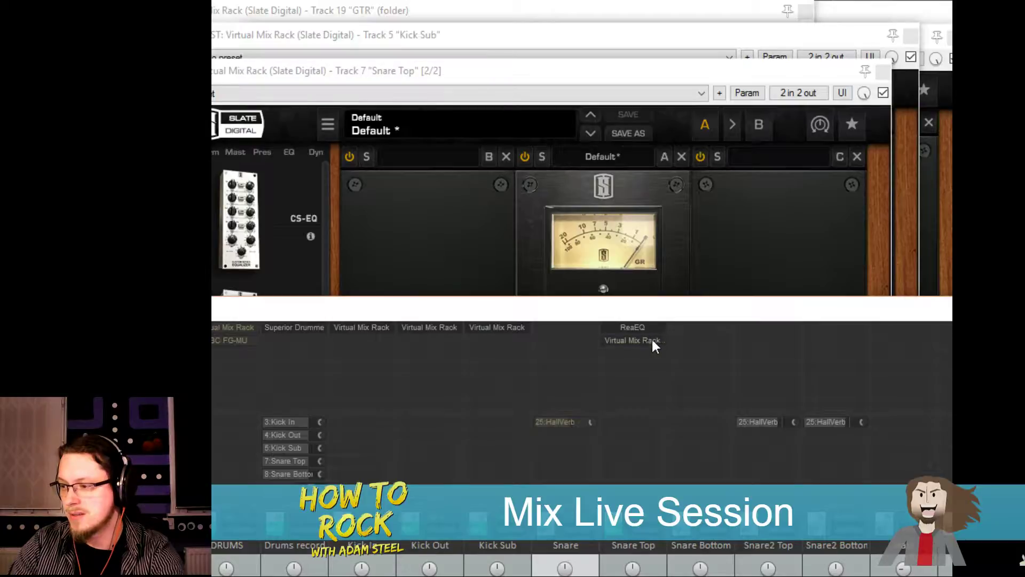
click(738, 249)
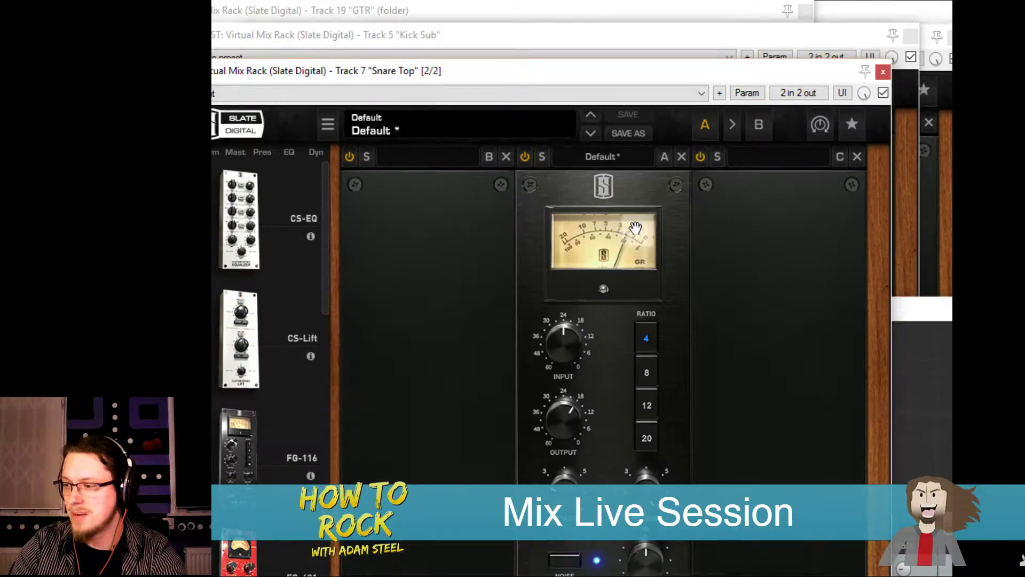
Compare the Snare Top track with its whole effects chain bypassed and active, leaving the chain active
click(905, 307)
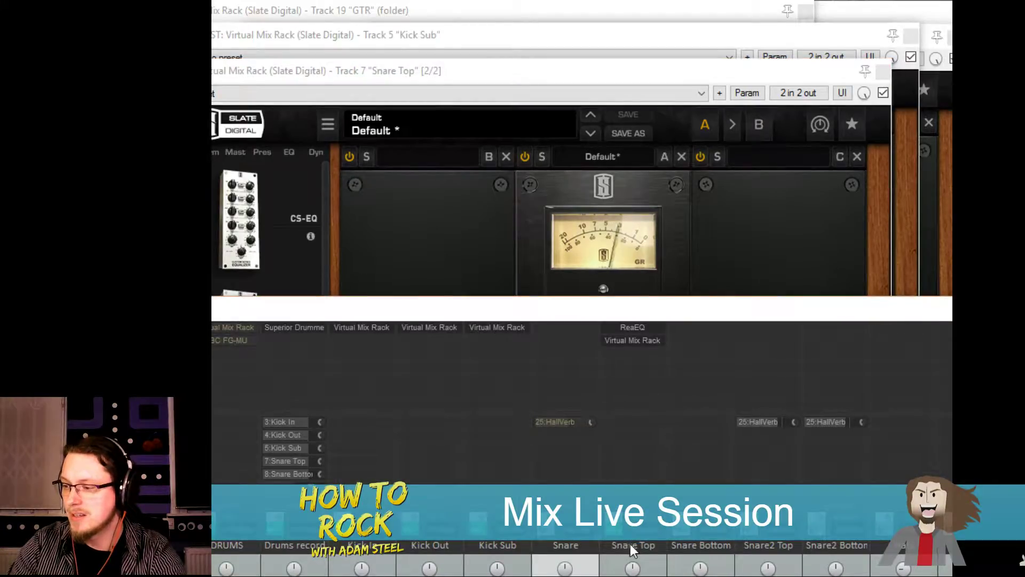
click(655, 521)
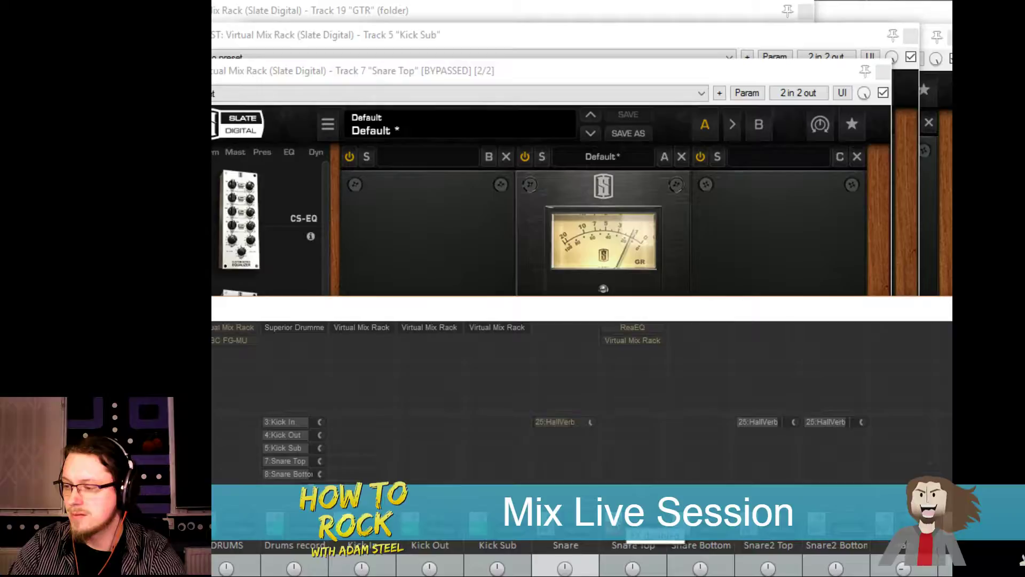
click(656, 521)
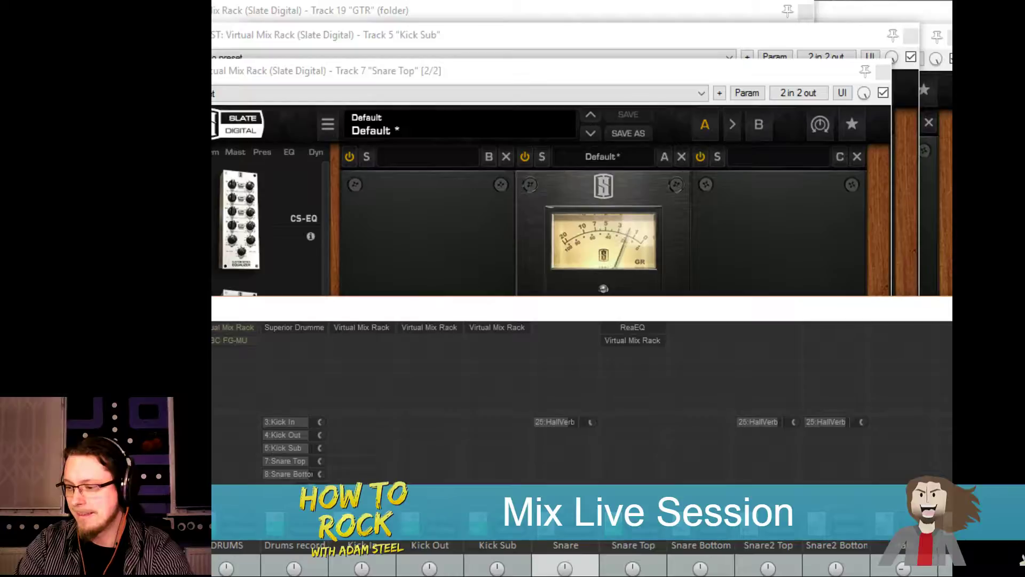
Inspect the impulse response file path loaded in the HallVerb track's ReaVerb, and close the reverb window
scroll(581, 400, right, 5)
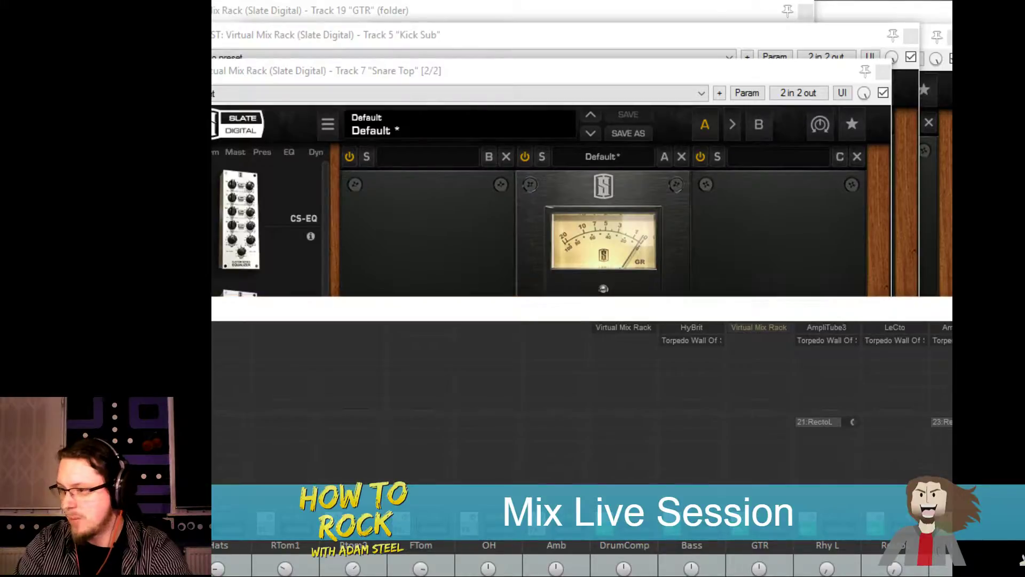
drag(597, 232, 508, 180)
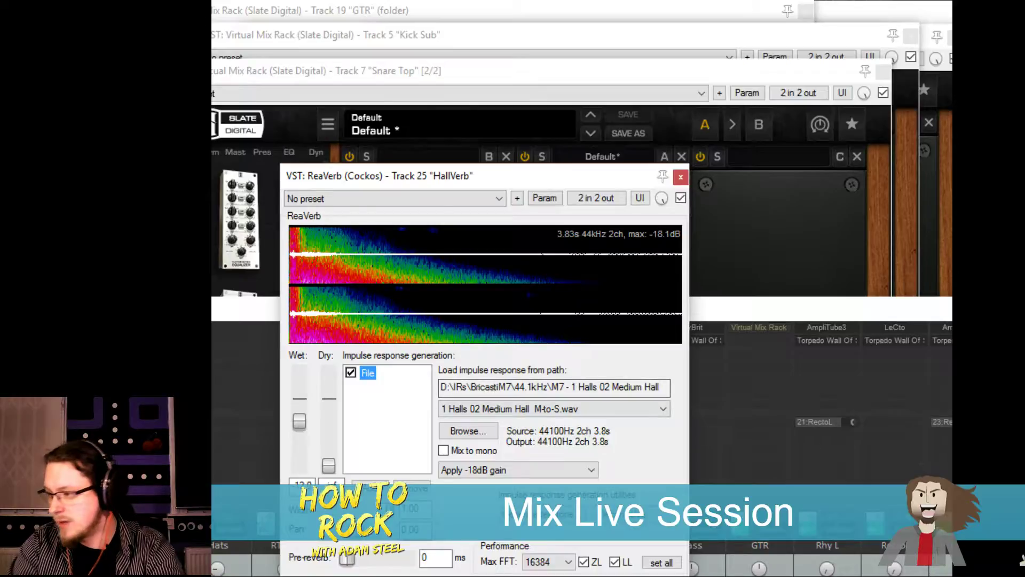
drag(520, 186, 521, 212)
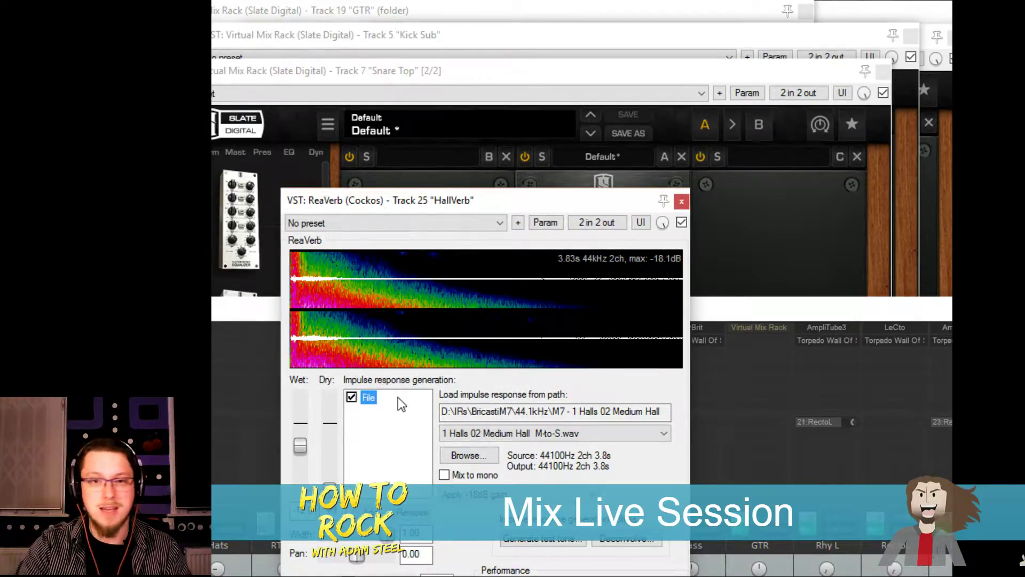
drag(477, 411, 512, 412)
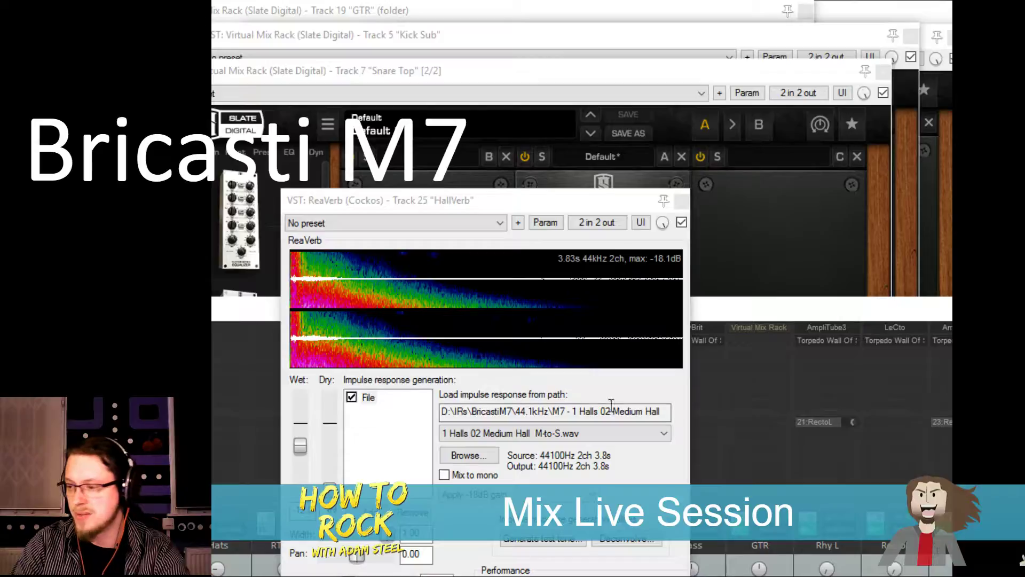
drag(593, 411, 667, 410)
click(681, 202)
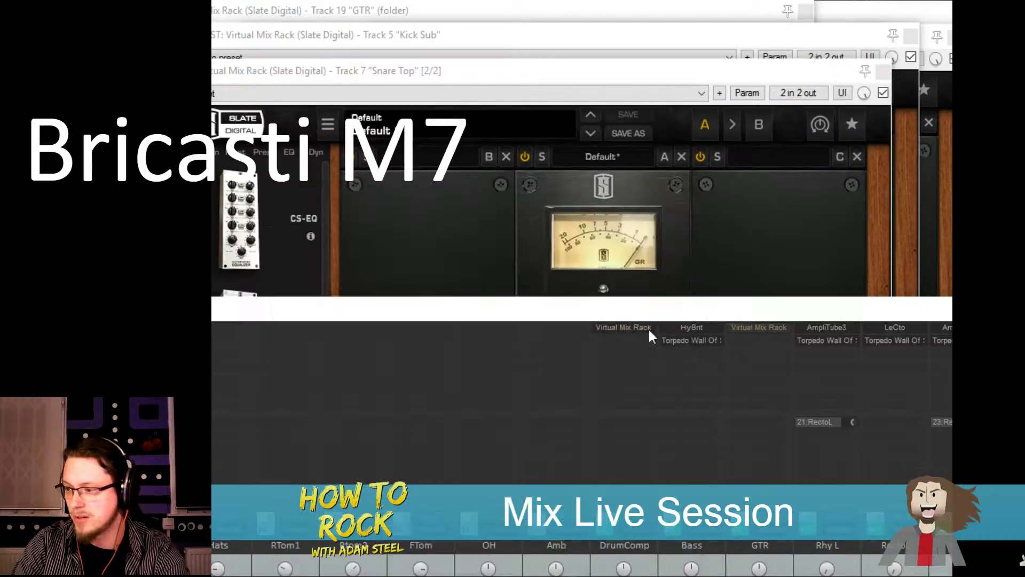
Examine the HallVerb send on the Snare channel in the mixer
scroll(323, 447, left, 5)
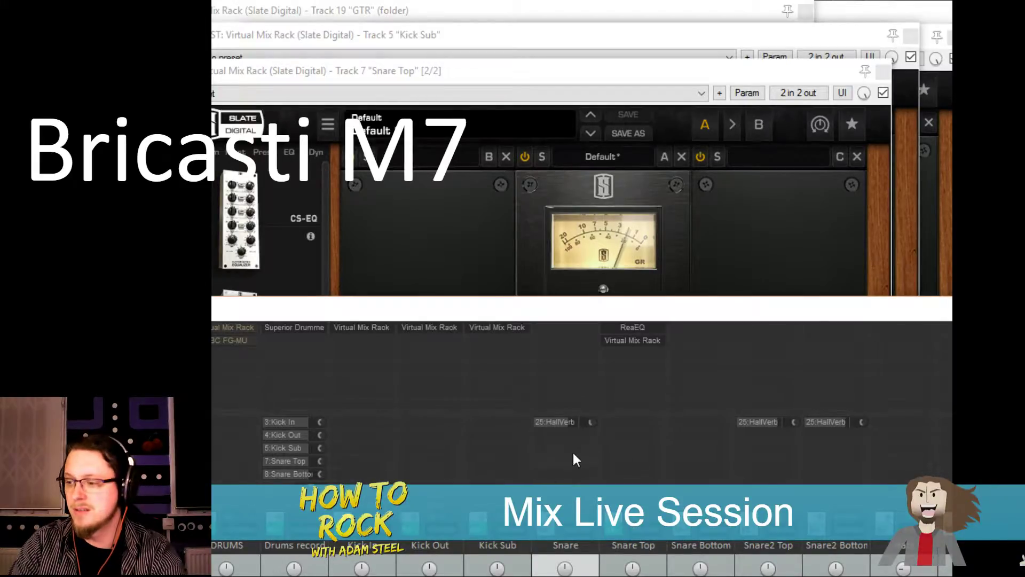
mouse_move(557, 421)
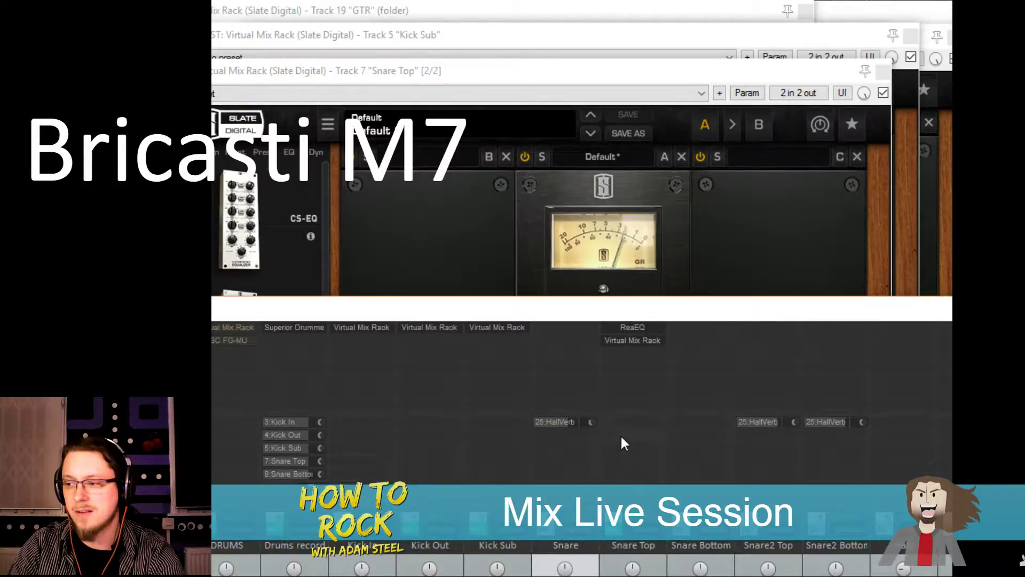
mouse_move(595, 425)
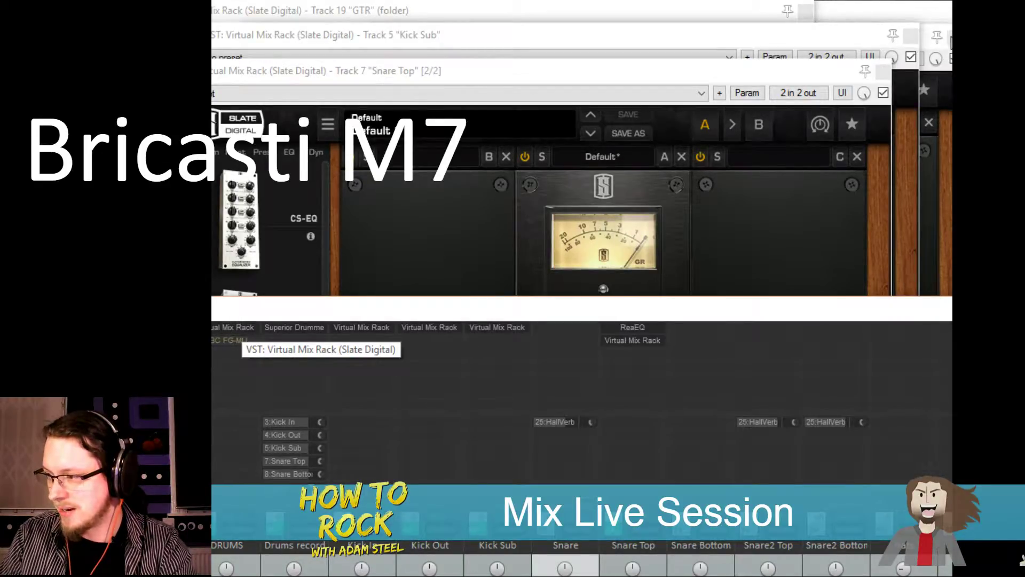
Close all open floating plugin windows, including those of the Snare Top, Kick Sub, GTR, Rhy L, Bass and master tracks
click(809, 16)
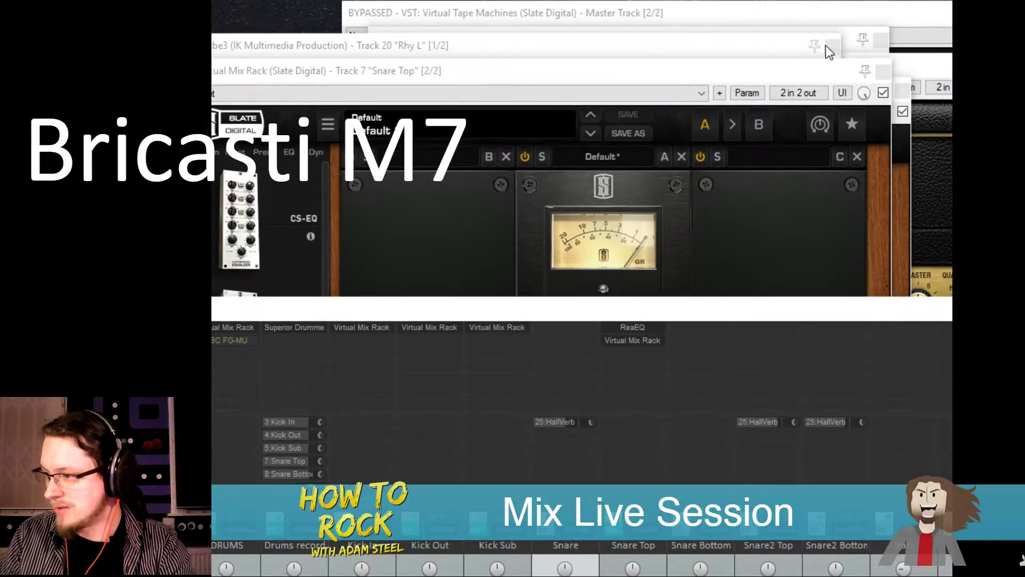
click(829, 47)
click(883, 71)
click(882, 40)
click(901, 84)
click(944, 62)
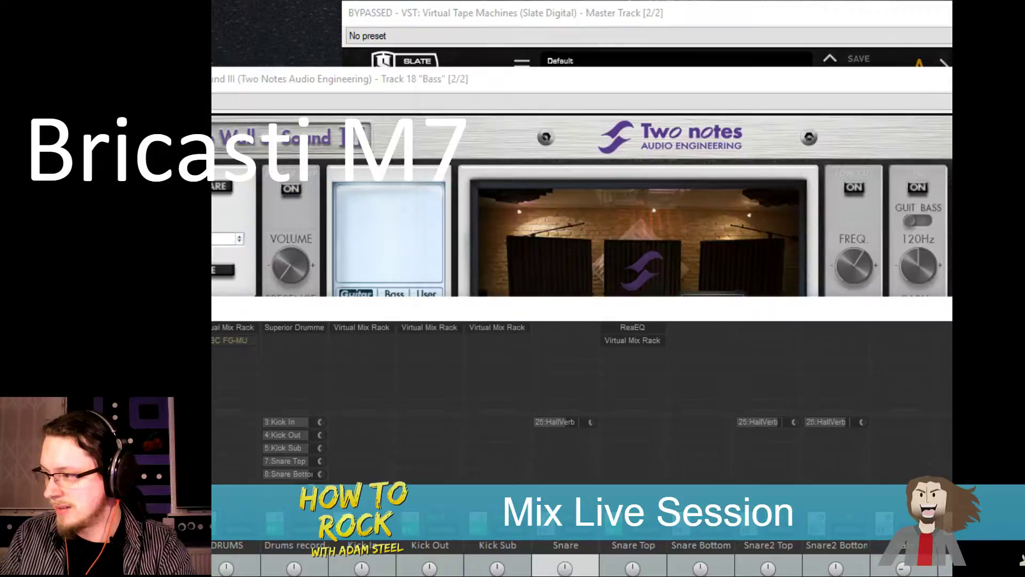
click(942, 79)
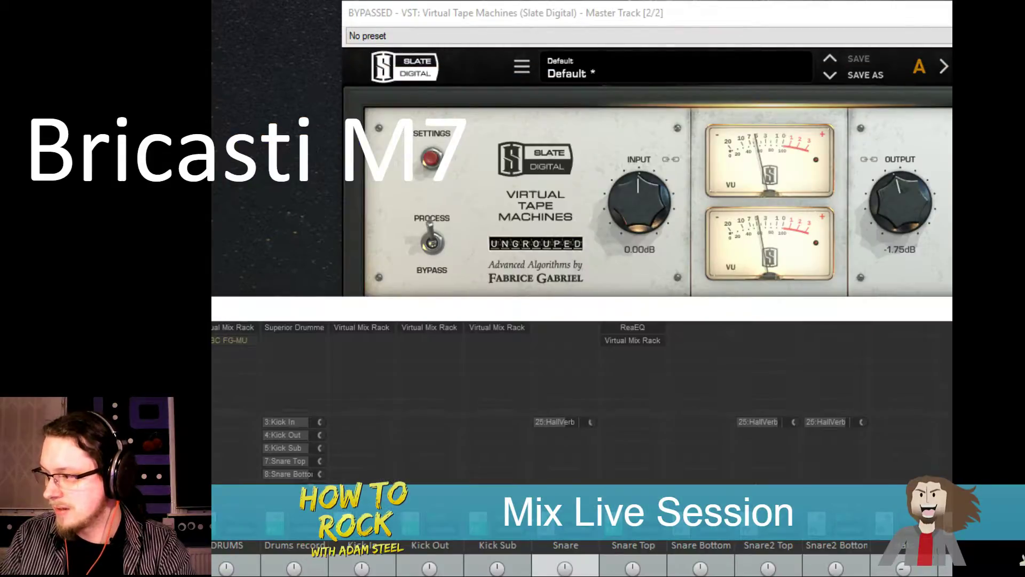
click(951, 12)
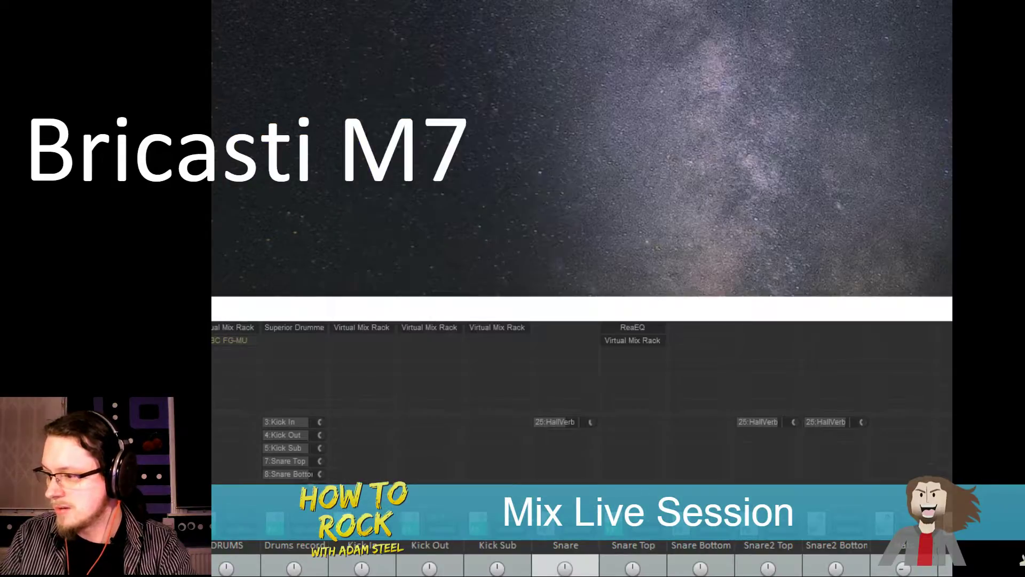
Open the DRUMS folder track's Virtual Mix Rack and compare its compressor module switched off and on, leaving it on
click(235, 327)
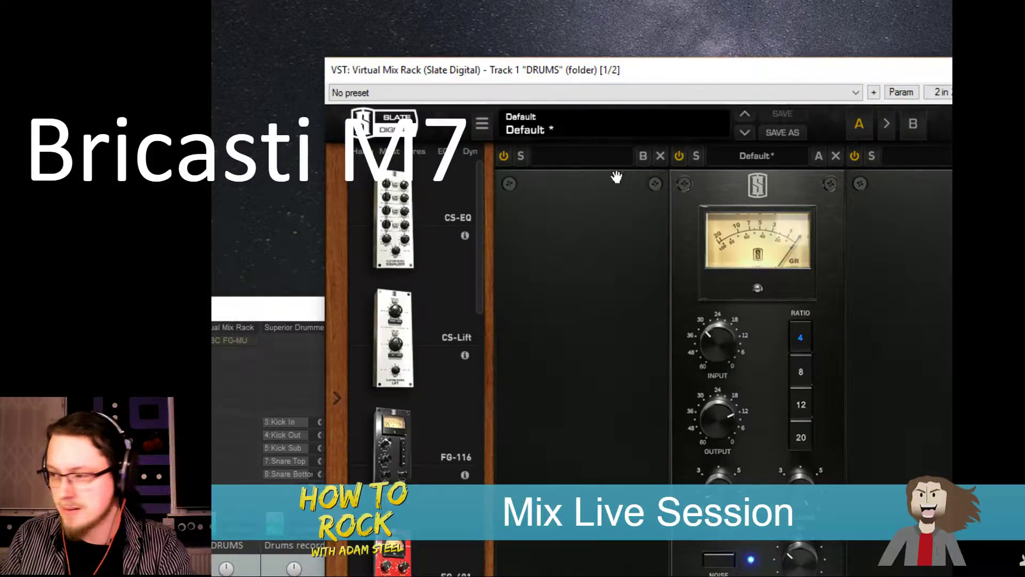
drag(516, 63, 402, 40)
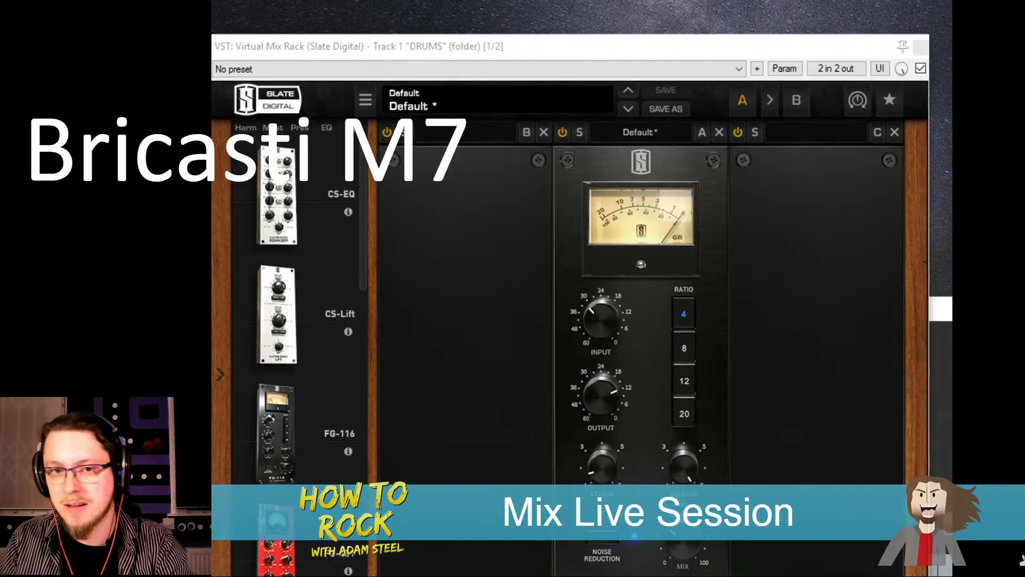
click(450, 383)
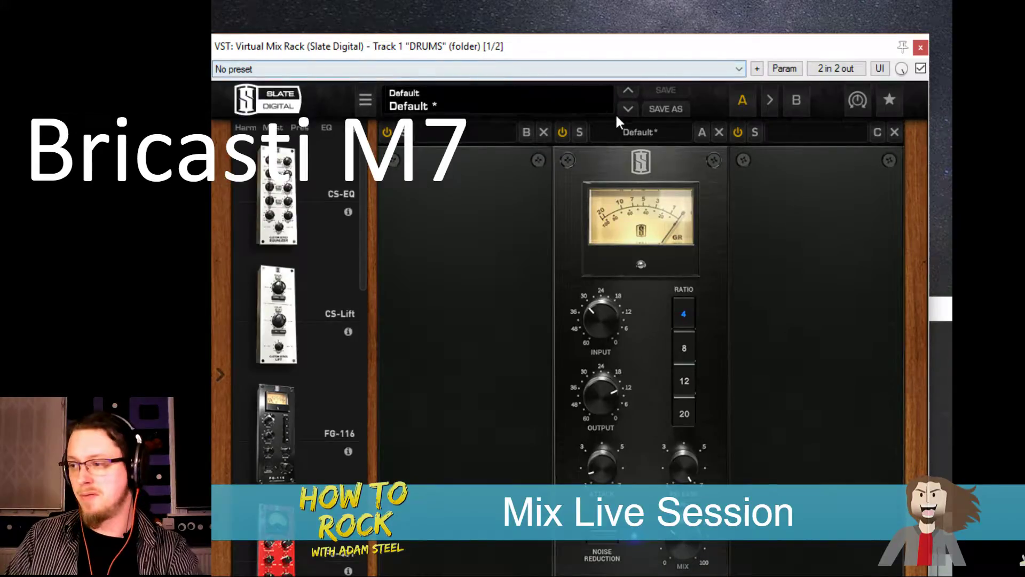
click(563, 132)
click(563, 132)
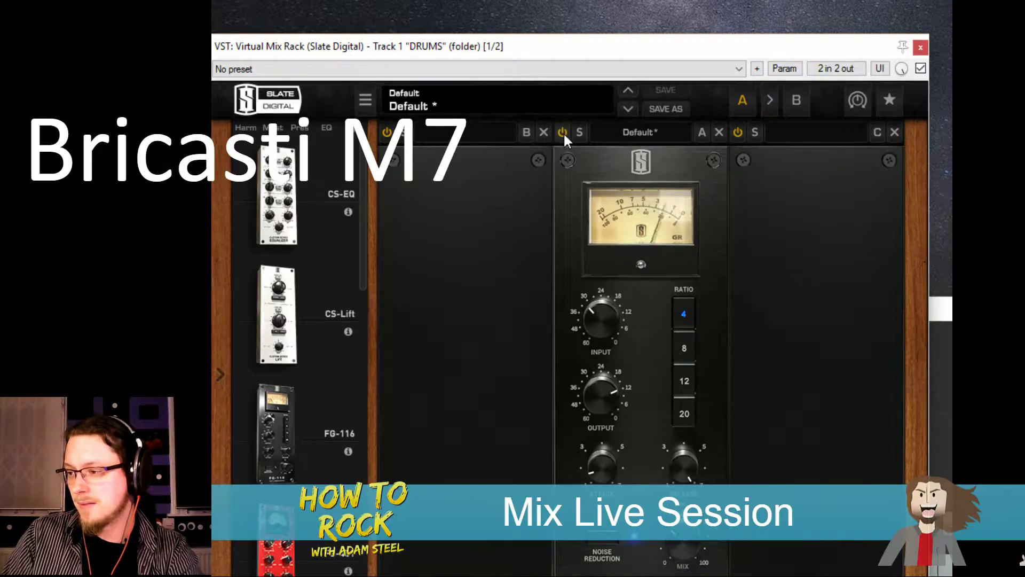
click(563, 132)
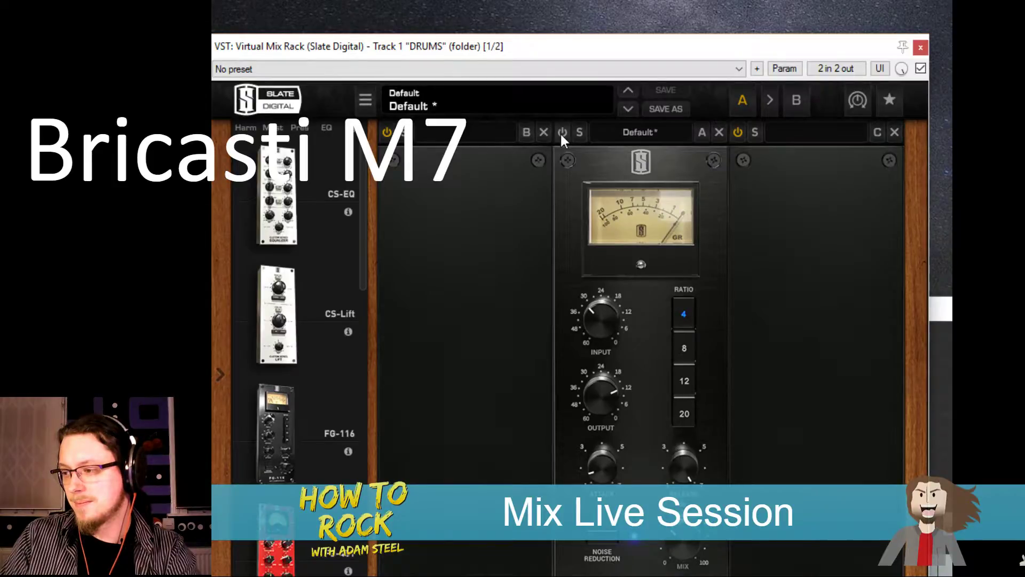
click(563, 133)
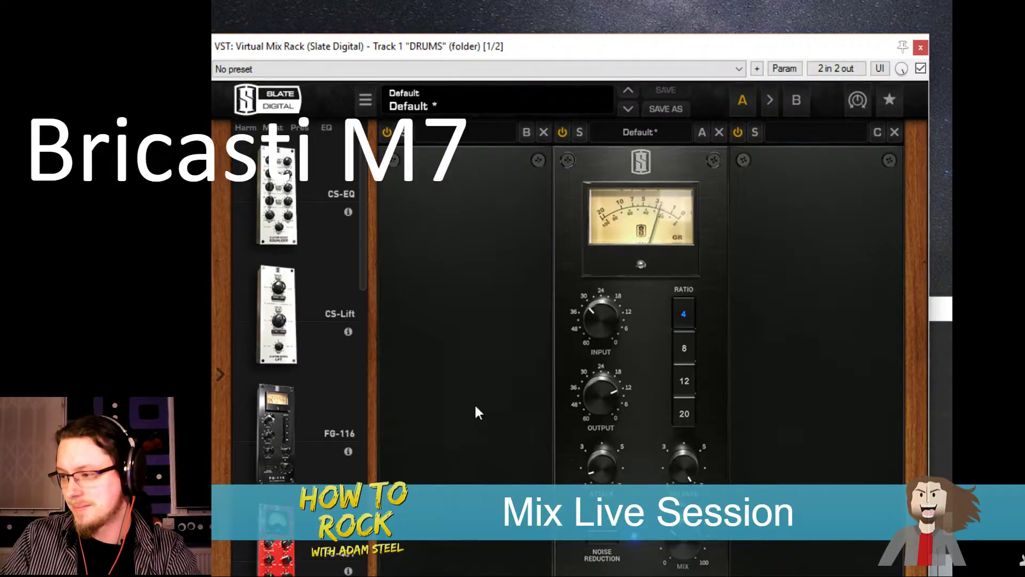
Enable the DRUMS folder track's VBC FG-MU compressor and show its window below the Virtual Mix Rack's header
click(944, 309)
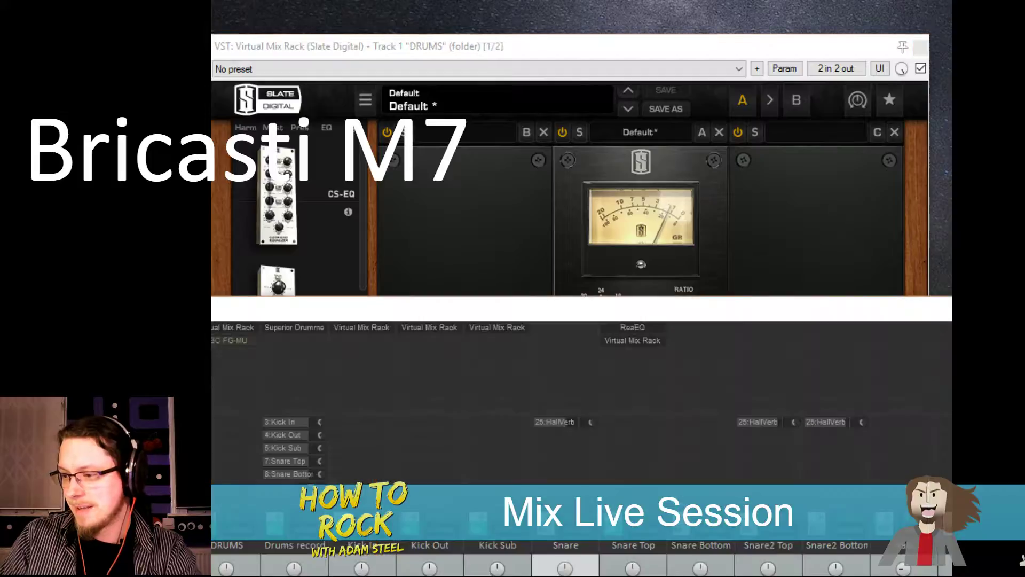
click(220, 341)
drag(593, 431, 614, 116)
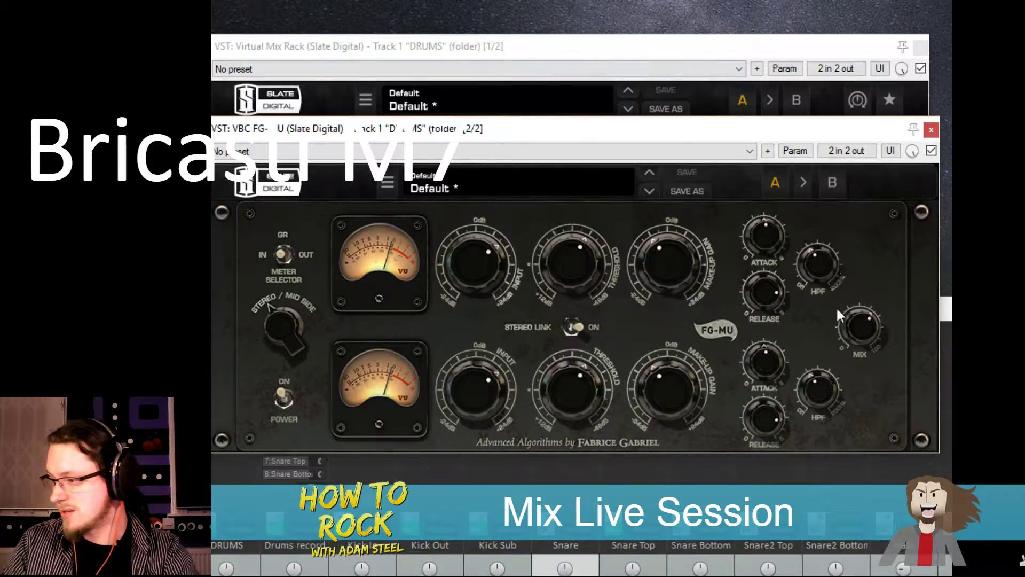
mouse_move(863, 321)
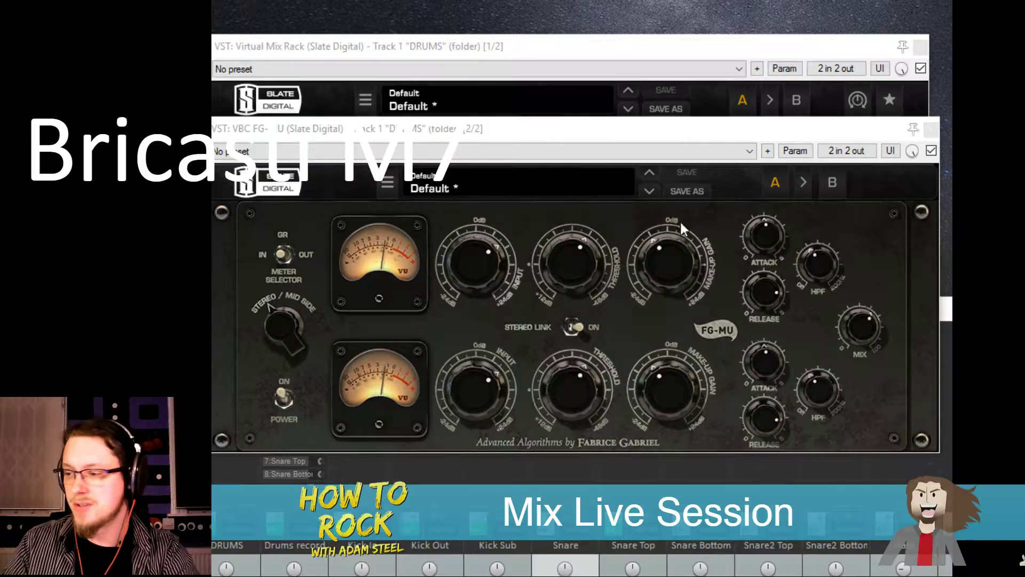
Compare the drum mix with the VBC FG-MU compressor bypassed and active, leaving it active
click(931, 151)
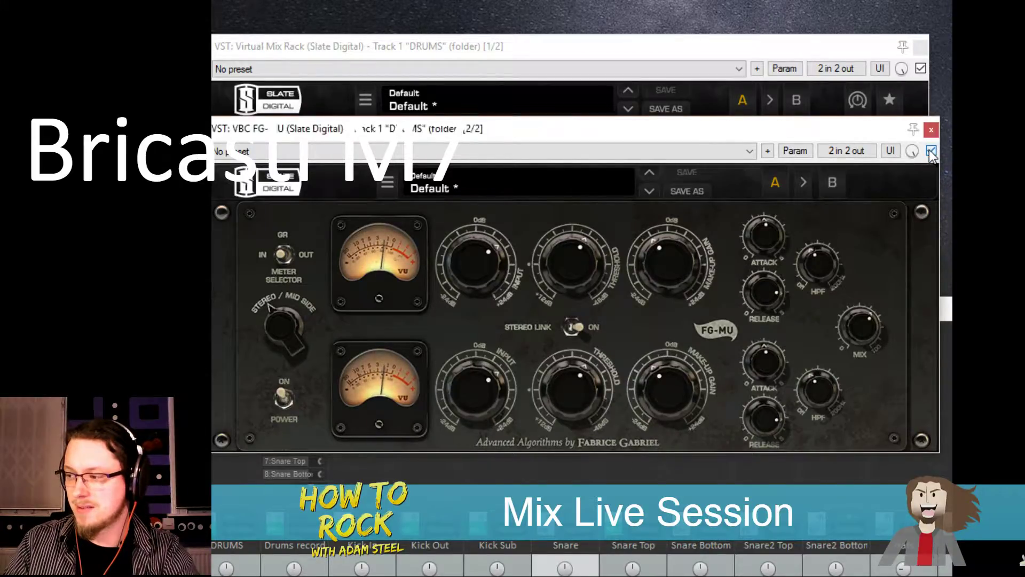
click(931, 152)
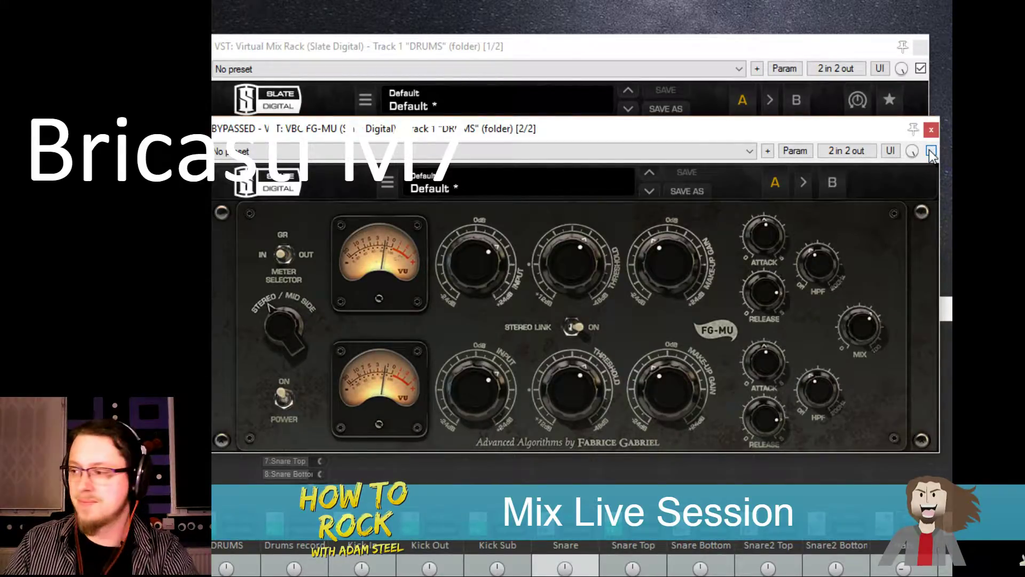
click(931, 151)
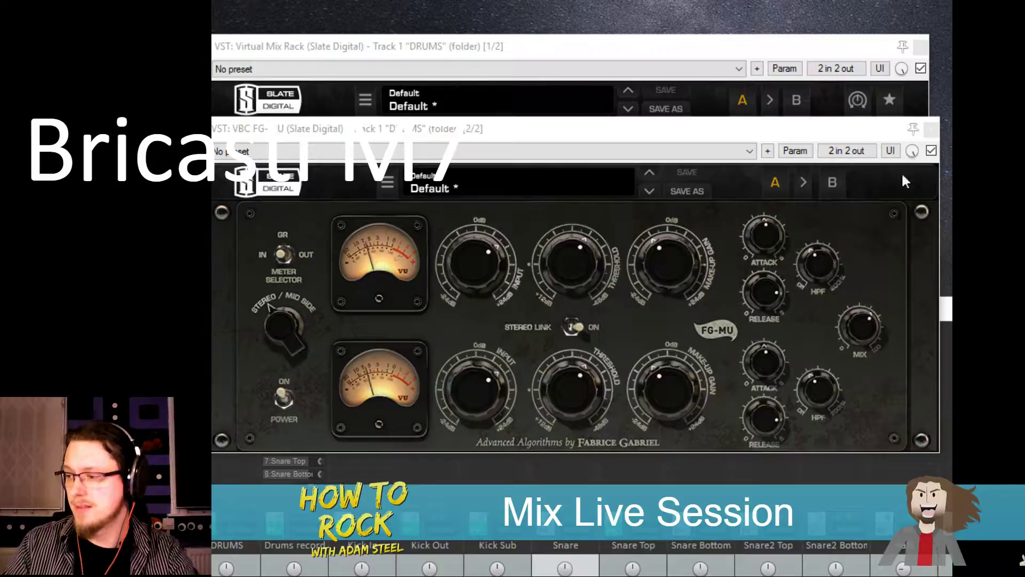
Close the VBC FG-MU and Virtual Mix Rack windows of the DRUMS folder track
click(931, 129)
click(920, 47)
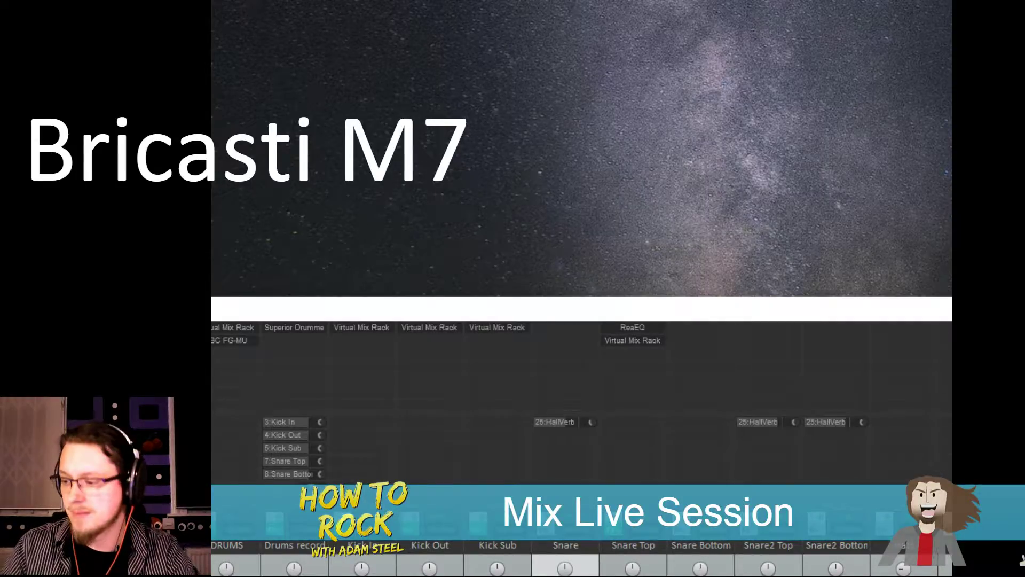
scroll(582, 449, right, 5)
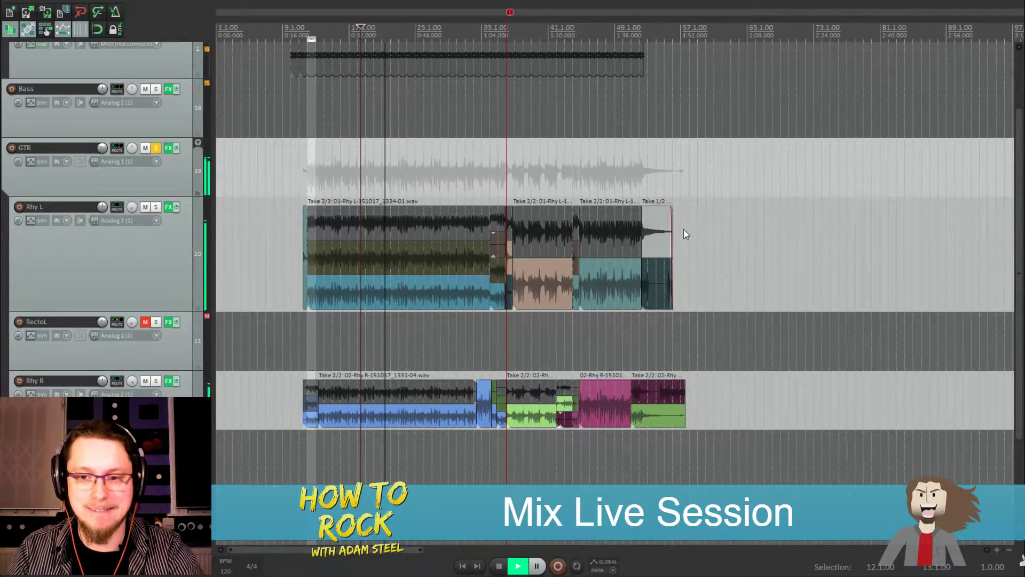
Stop playback and place the edit cursor at about bar 23 on the timeline
key(space)
key(ctrl+shift+o)
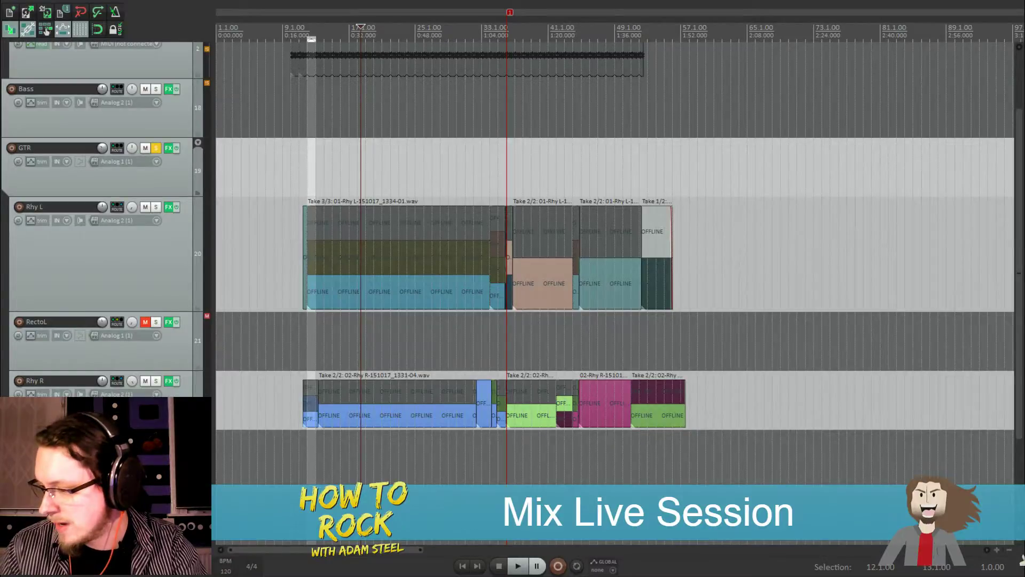
click(399, 31)
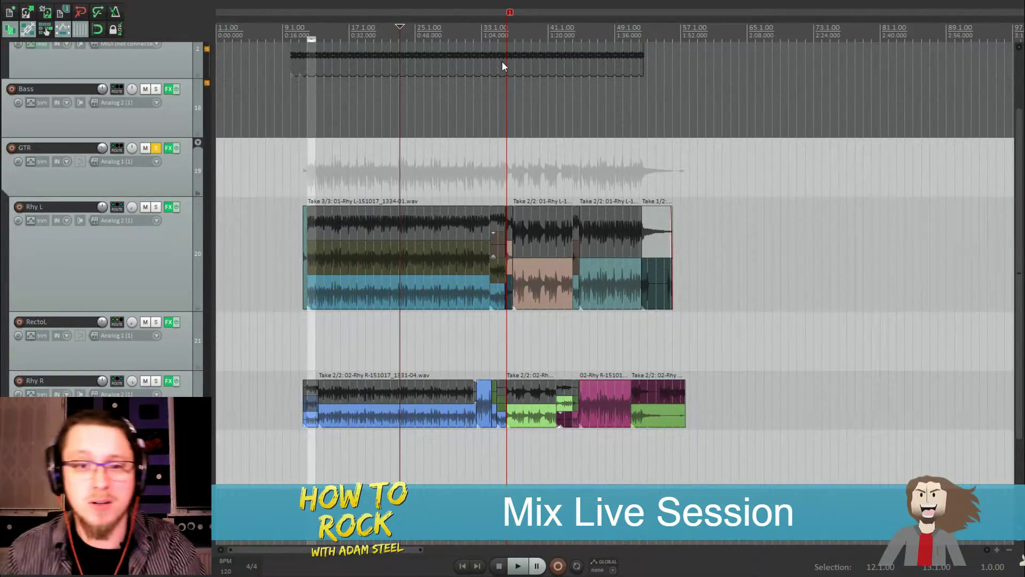
Take the Rhy R track out of solo, mute it along with RectoR, and select the Rhy L track
click(156, 381)
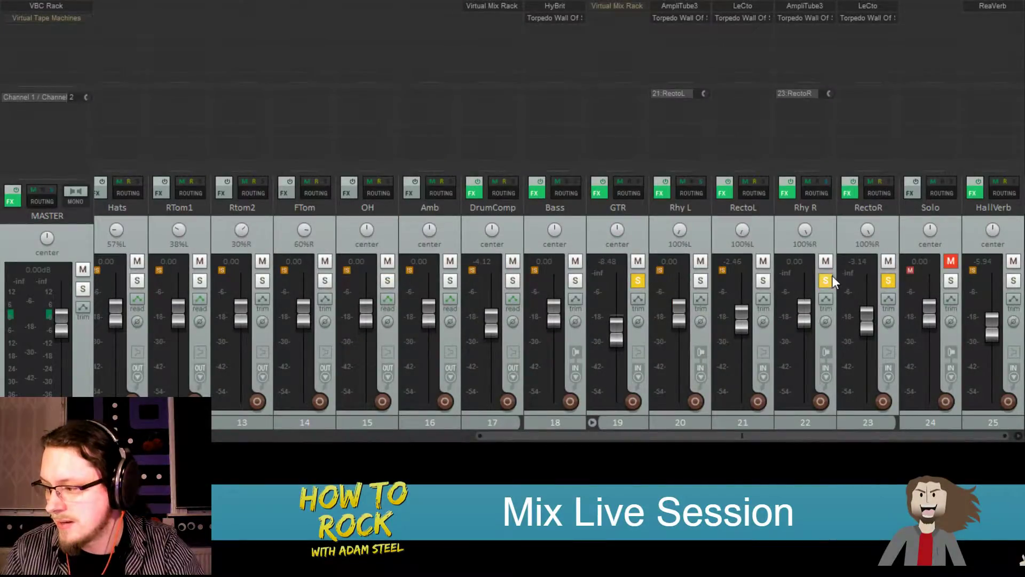
click(826, 280)
click(824, 262)
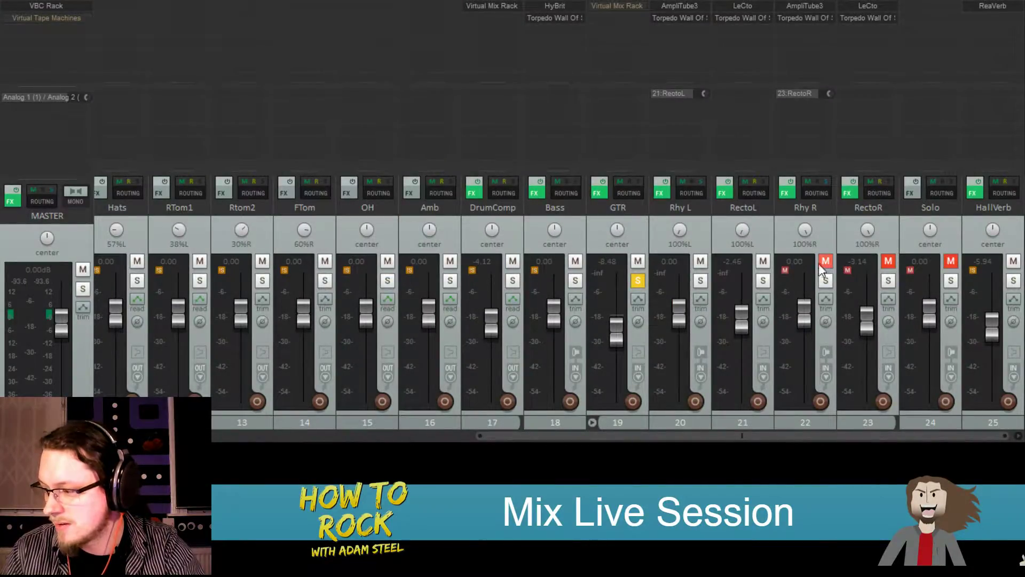
click(703, 233)
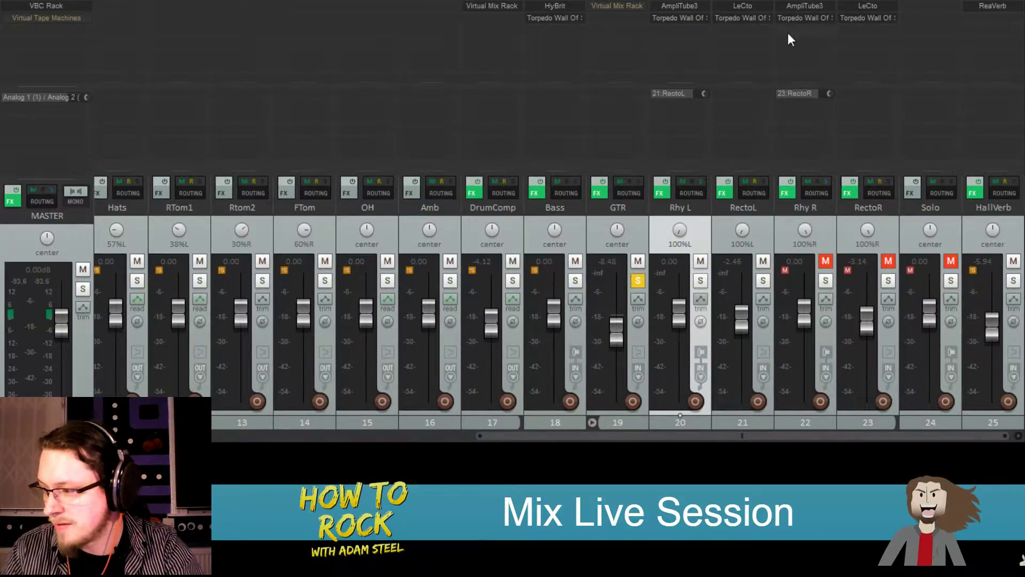
Play the left rhythm guitars, solo the RectoL track to hear its amp tone, and stop playback
key(space)
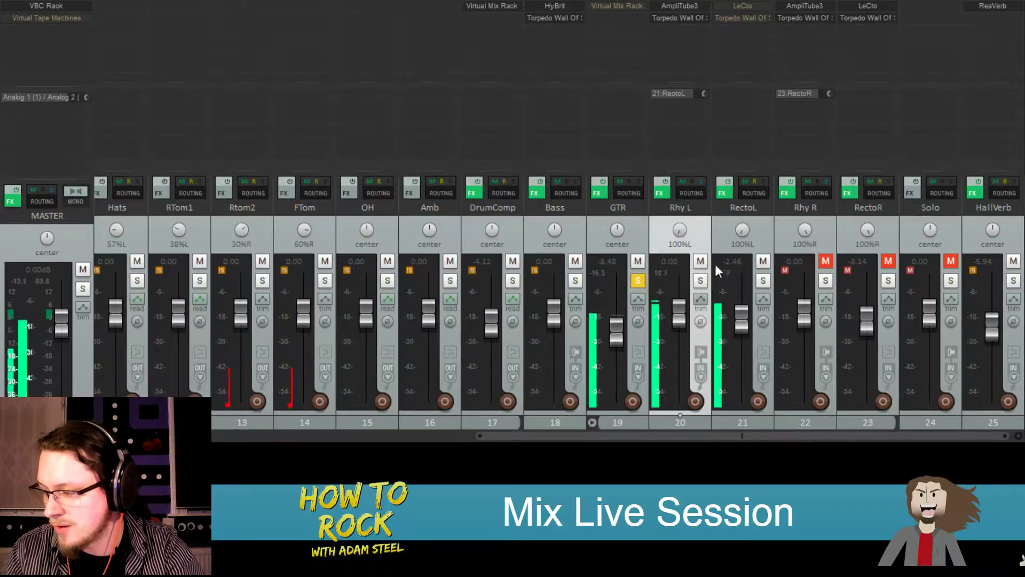
click(763, 281)
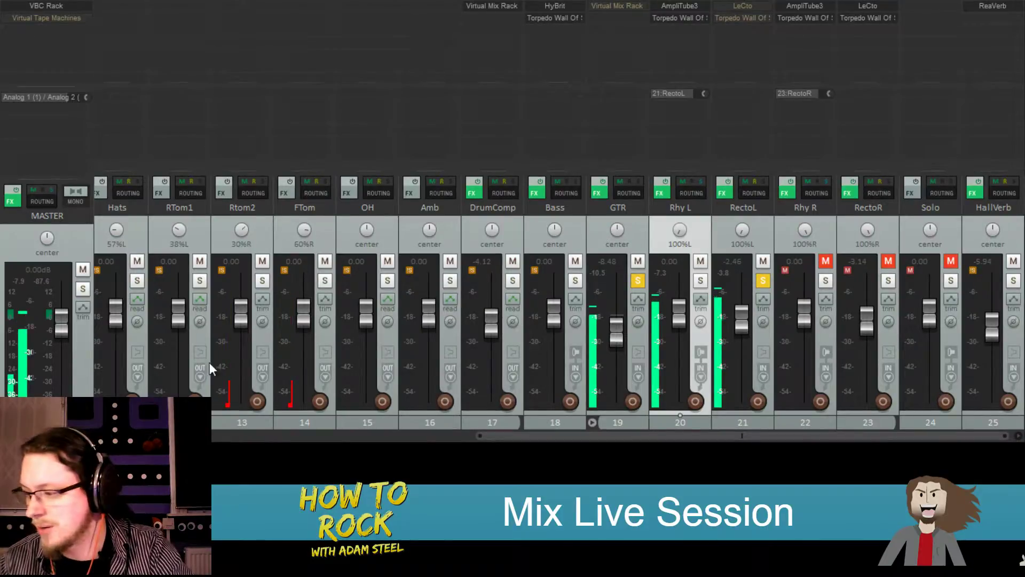
key(space)
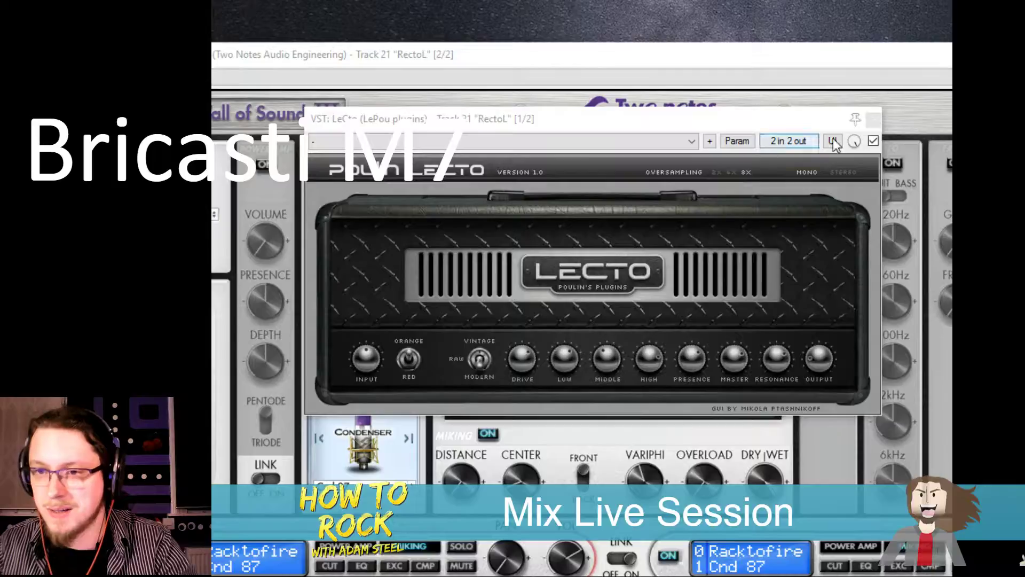
Close RectoL's LeCto amp window and reposition its Torpedo Wall of Sound window to show the miking controls
click(874, 118)
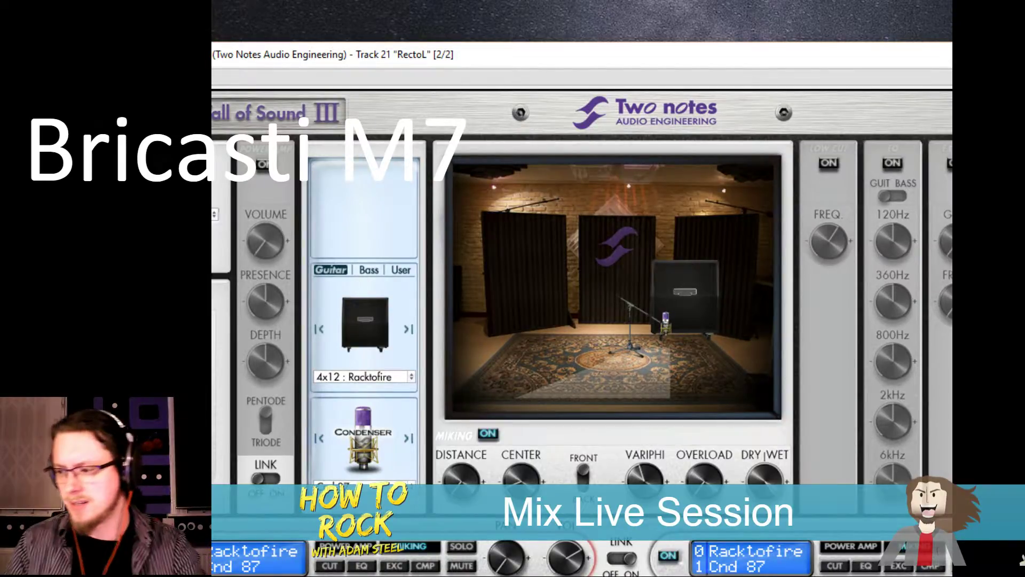
key(ctrl+m)
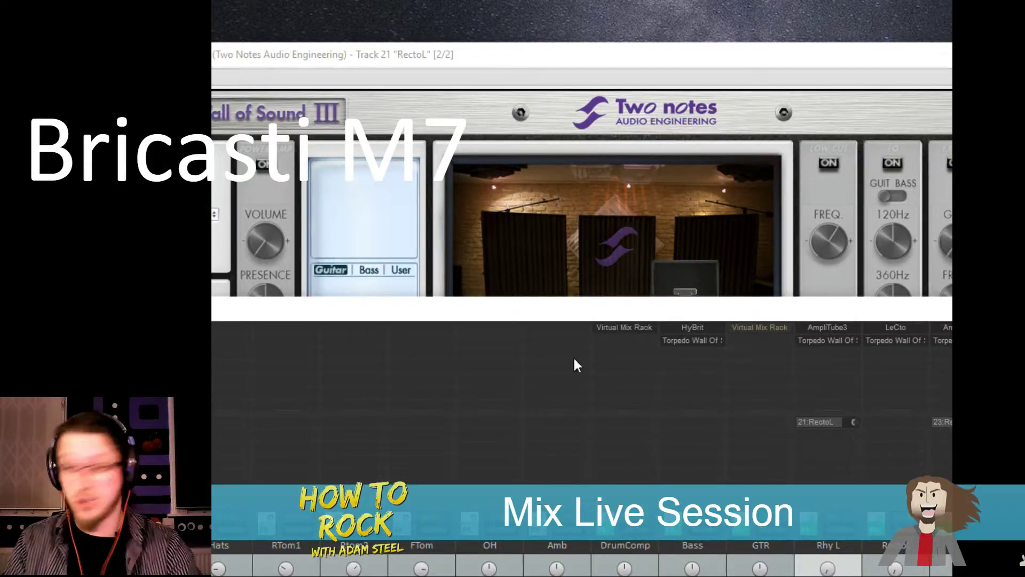
click(760, 54)
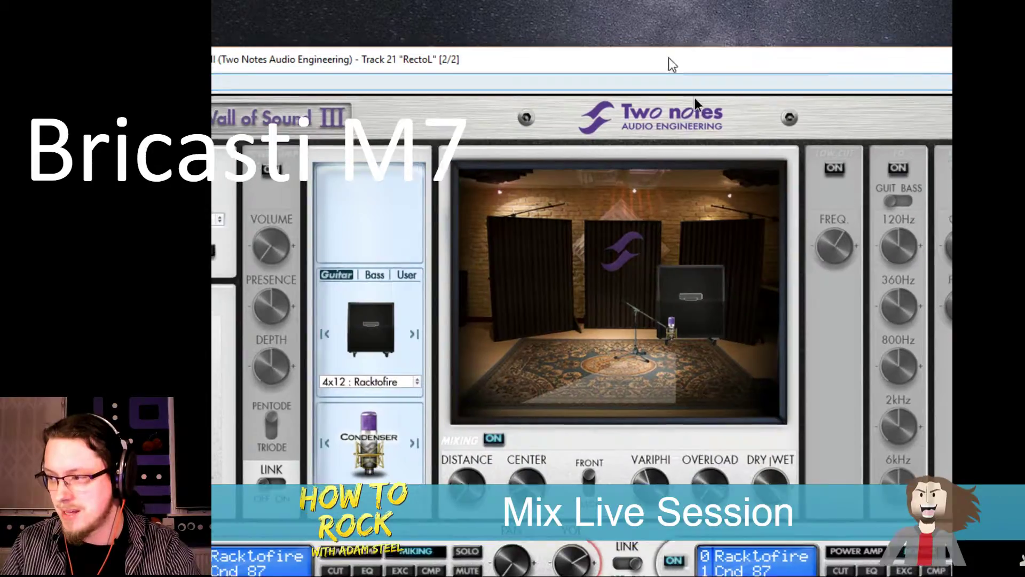
mouse_move(668, 61)
mouse_down()
mouse_move(674, 227)
mouse_move(714, 79)
mouse_move(706, 59)
mouse_move(687, 57)
mouse_up()
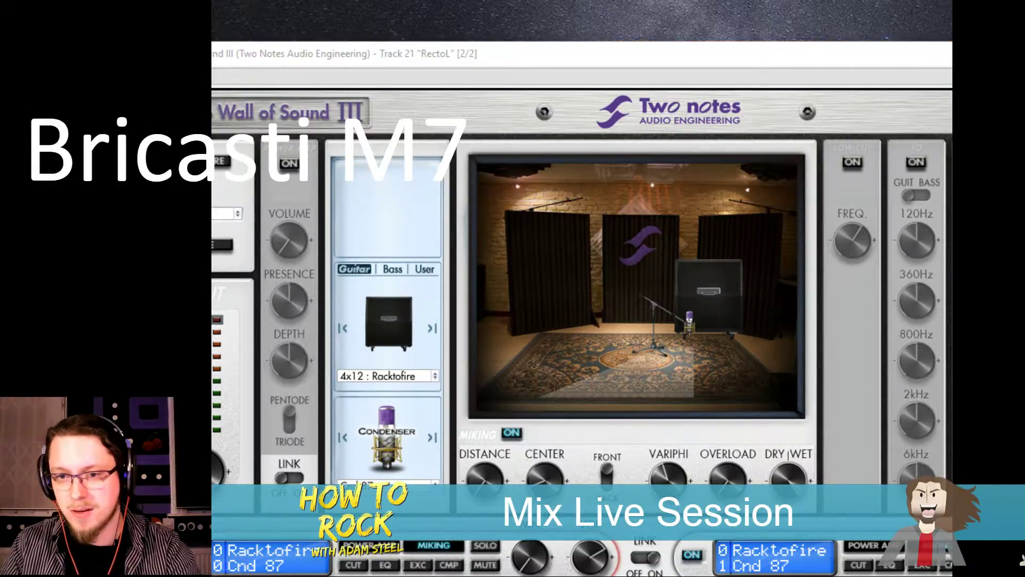
drag(738, 56, 729, 17)
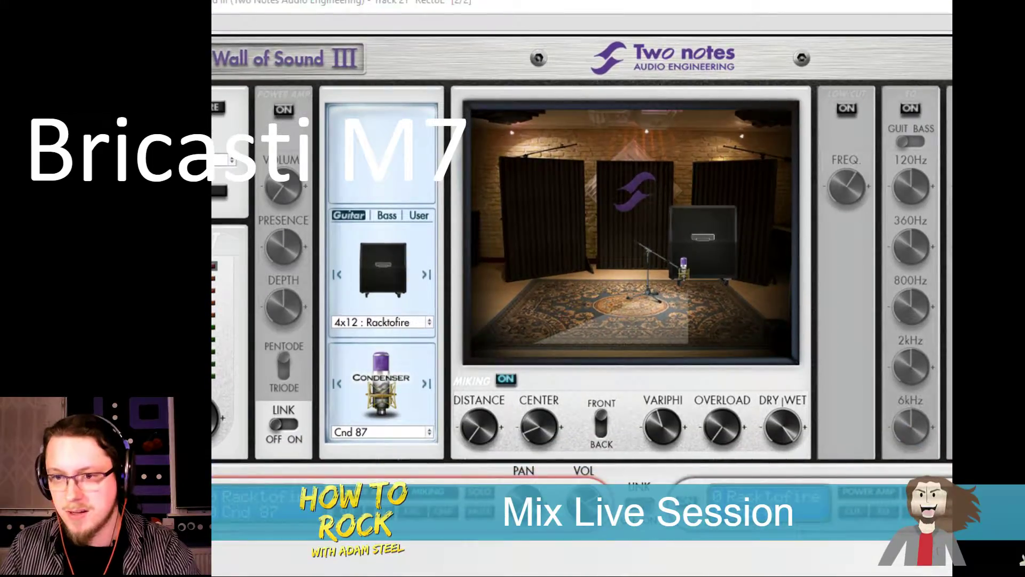
Try out the VariPhi control on RectoL's cabinet simulator, return to the arrangement and stop playback
mouse_move(664, 422)
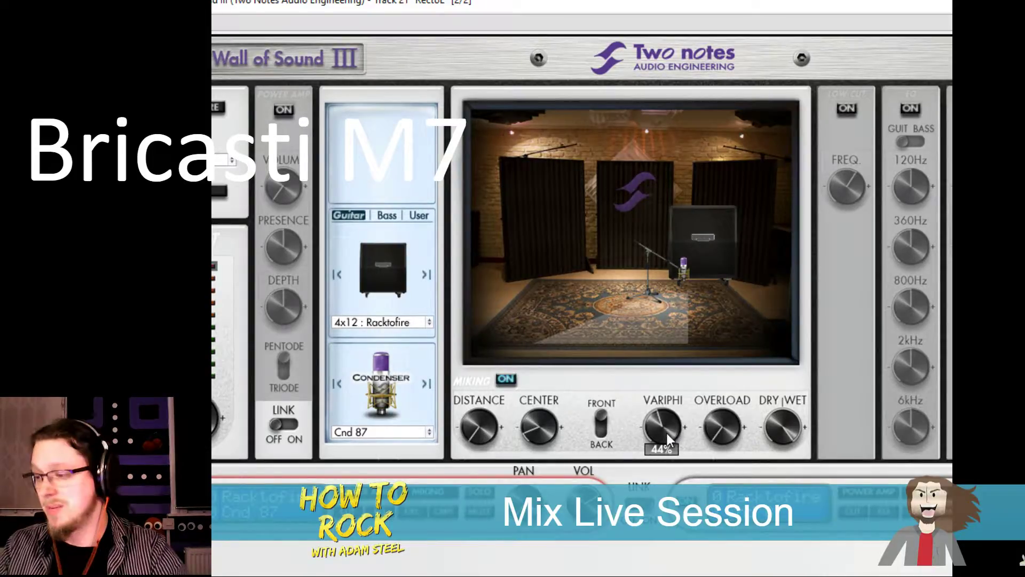
drag(664, 422, 624, 428)
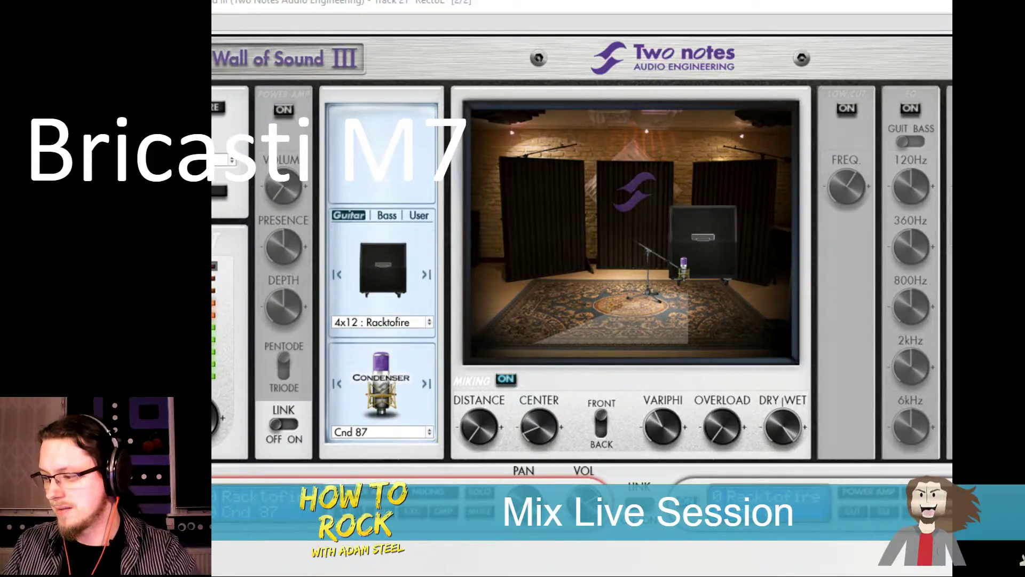
key(ctrl+m)
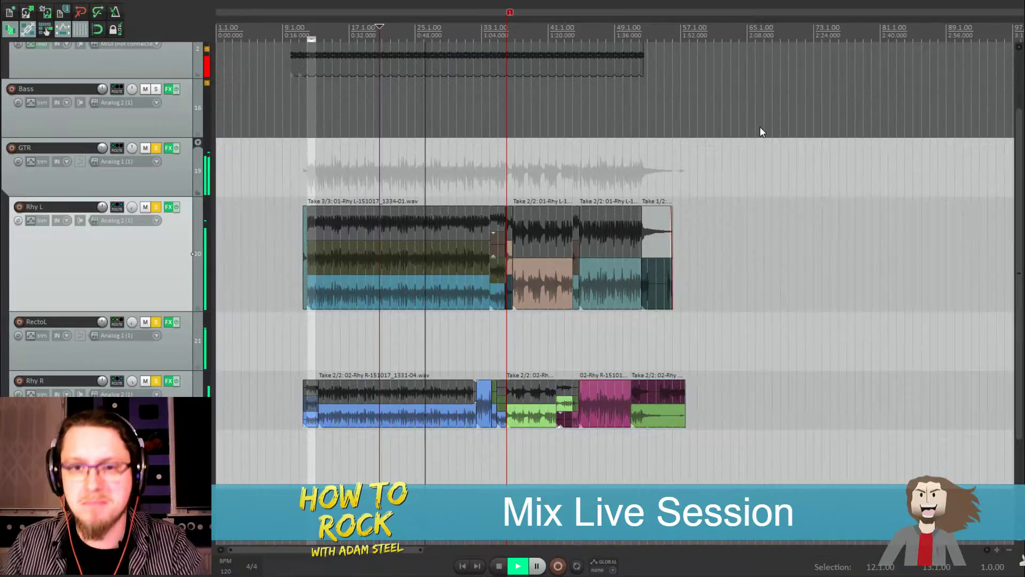
key(space)
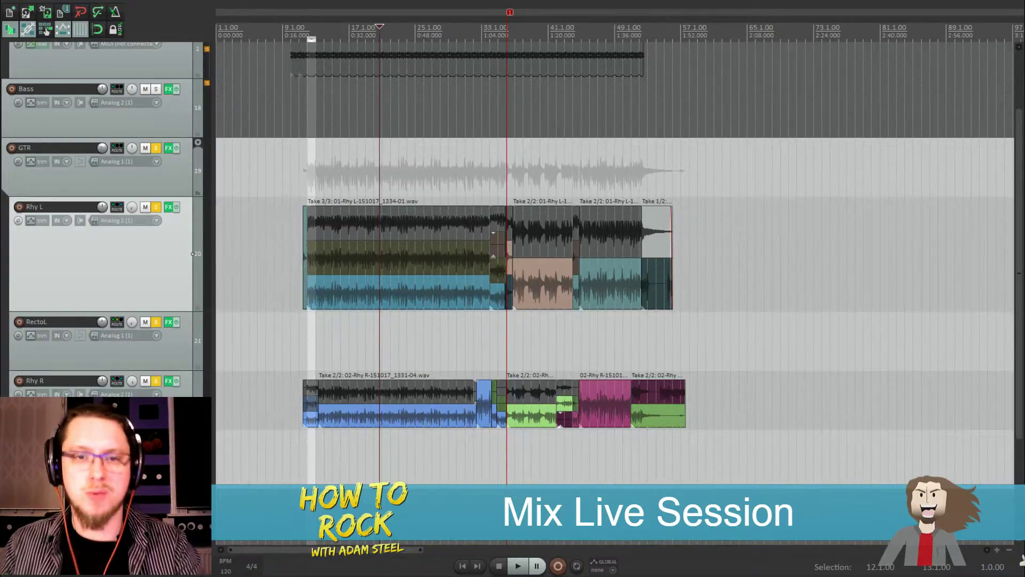
Bring the GTR folder's Virtual Mix Rack fully into view and check its equalizer's high-pass and low-pass filters
key(Left)
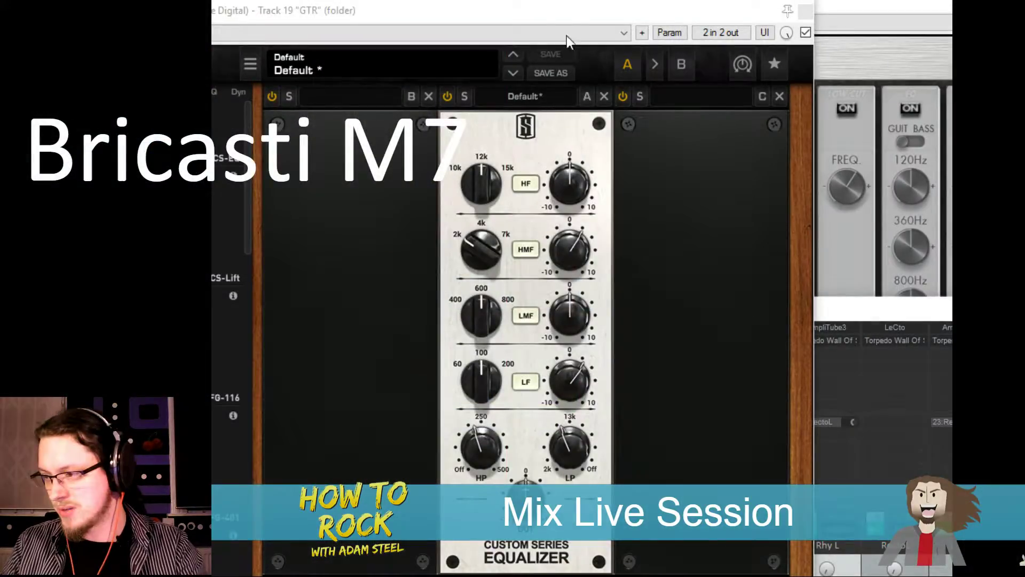
drag(554, 14, 613, 16)
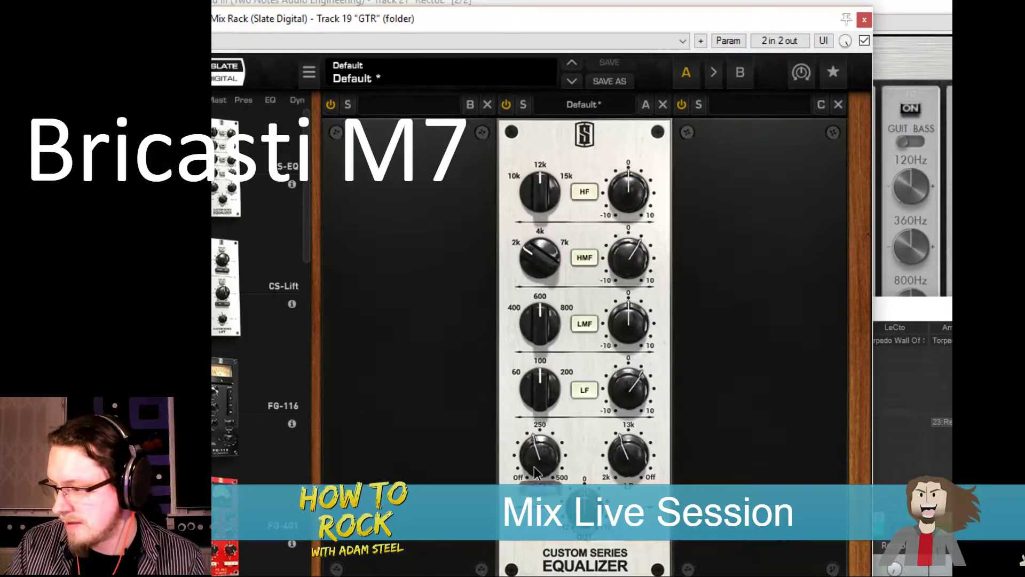
drag(532, 458, 535, 453)
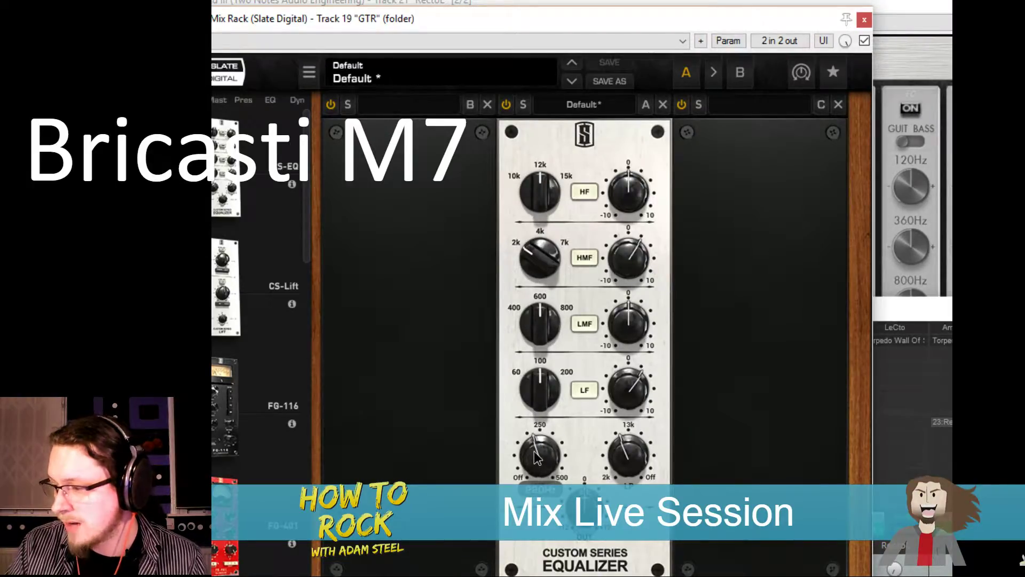
mouse_move(625, 451)
mouse_down()
mouse_move(641, 452)
mouse_move(629, 450)
mouse_up()
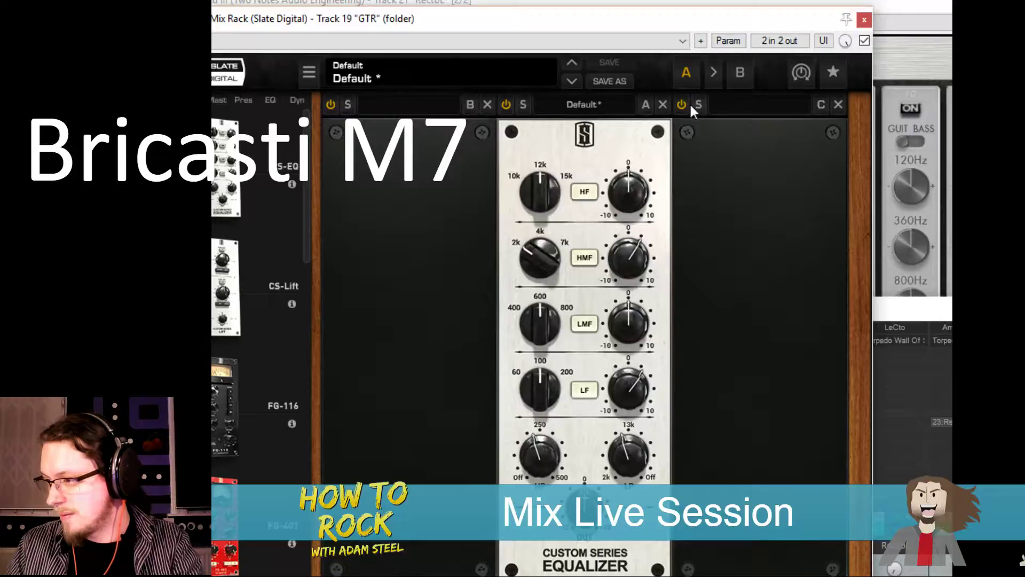
Add a second CS-EQ module beside the first in the GTR rack and raise its high-pass filter to just under 250 Hz
drag(223, 165, 697, 257)
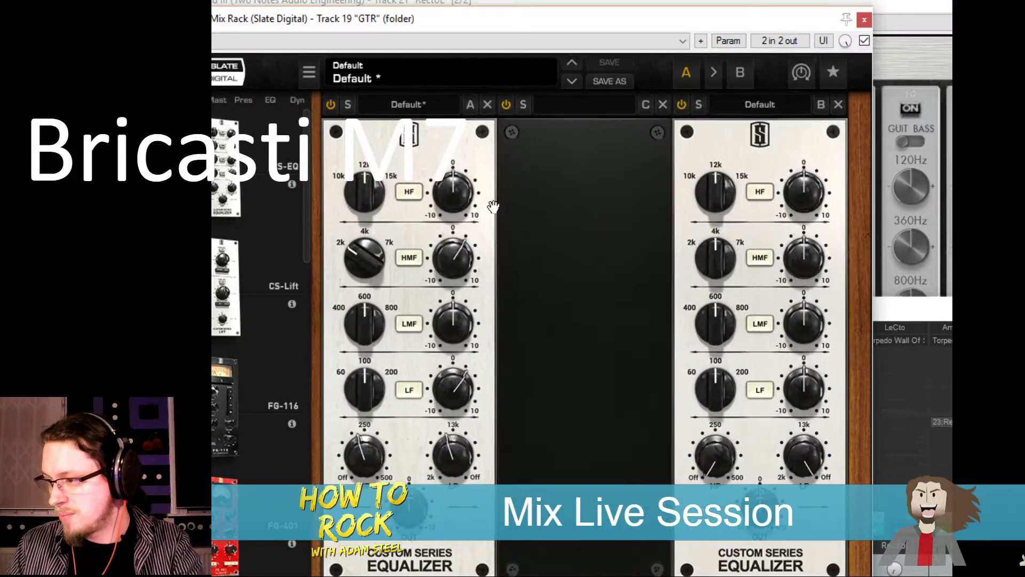
drag(700, 151, 573, 418)
drag(540, 454, 541, 381)
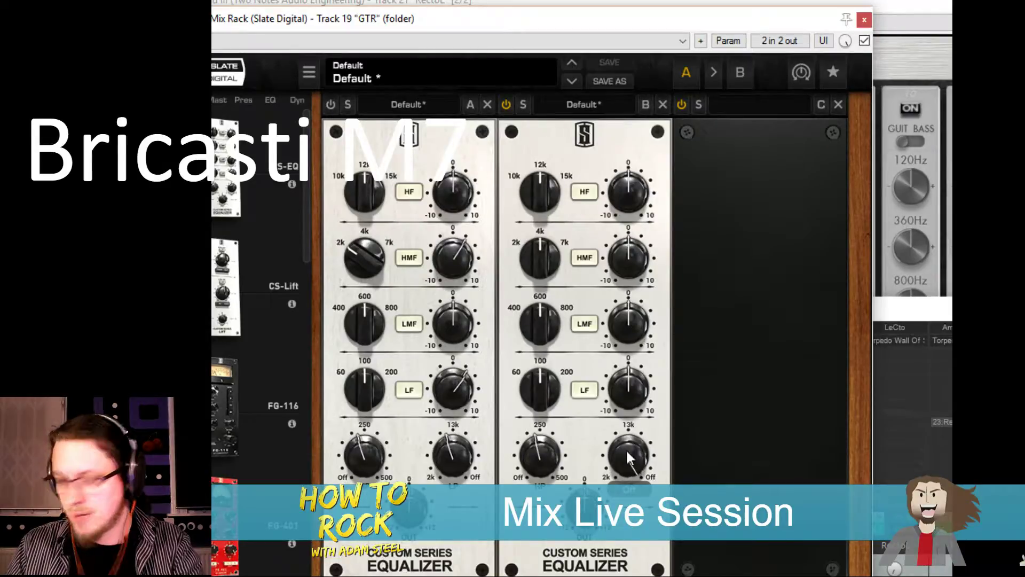
Demonstrate the second equalizer by lowering its low-pass, turning its high-pass off, bypassing the module, and raising the low-pass to near 13 kHz
drag(630, 450, 622, 576)
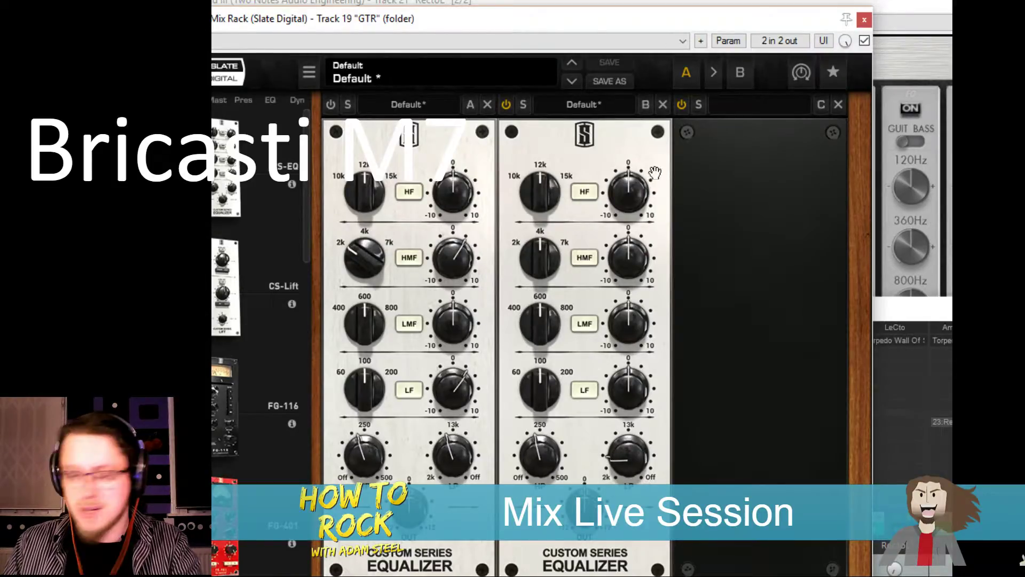
drag(535, 479, 535, 512)
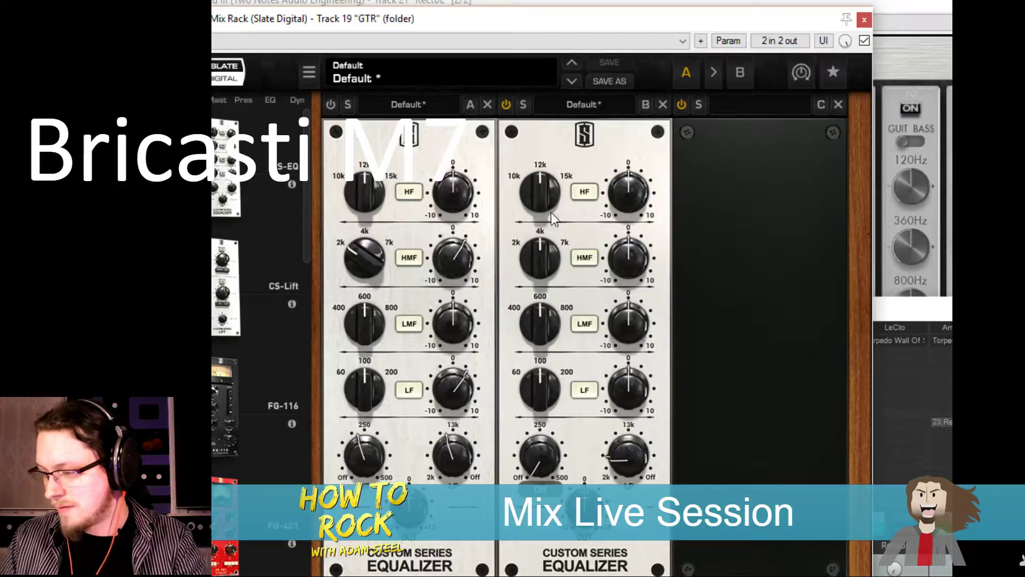
click(506, 105)
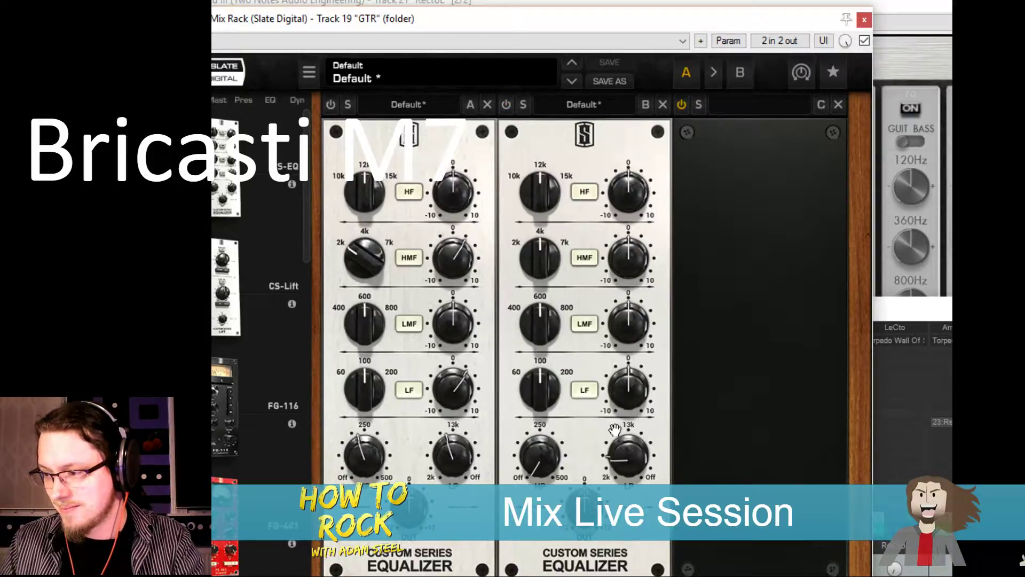
drag(627, 461, 619, 406)
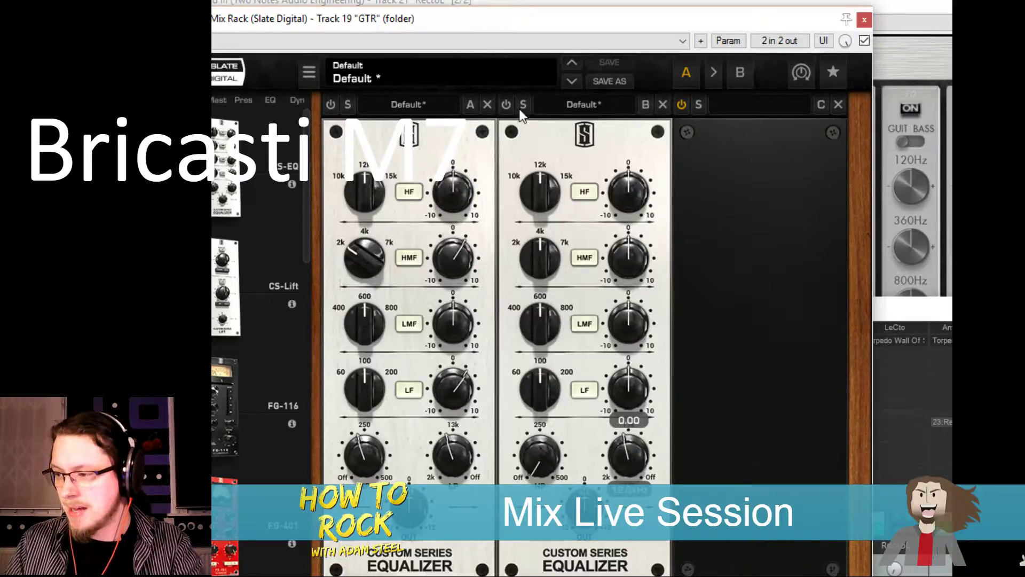
Remove the second equalizer from the GTR rack and move the original equalizer back to the middle slot
click(662, 105)
drag(461, 144, 581, 143)
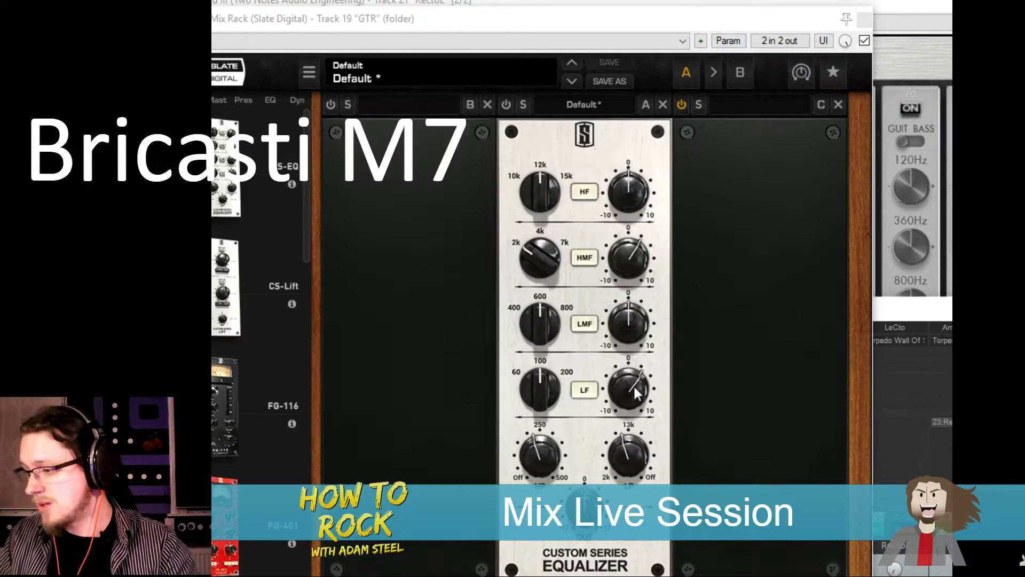
Nudge the high-pass filter on the GTR folder's equalizer slightly higher, to just under 250 Hz
click(530, 458)
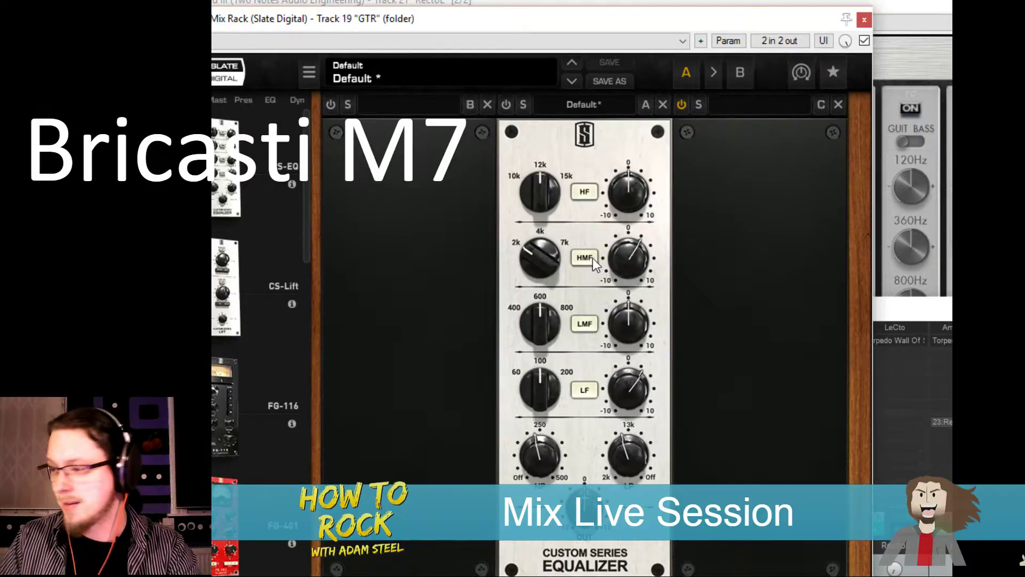
mouse_move(626, 249)
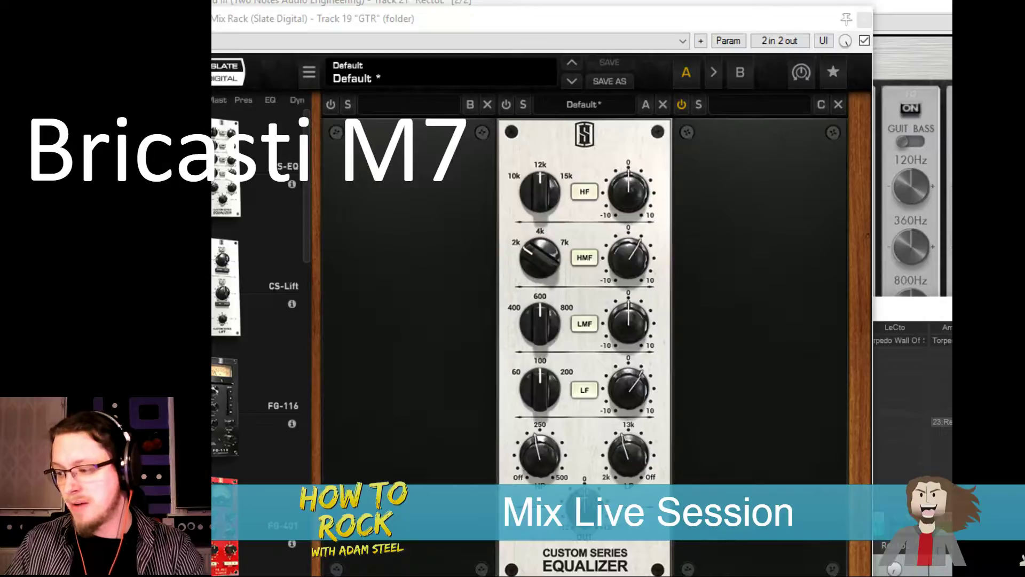
click(912, 385)
scroll(582, 435, left, 3)
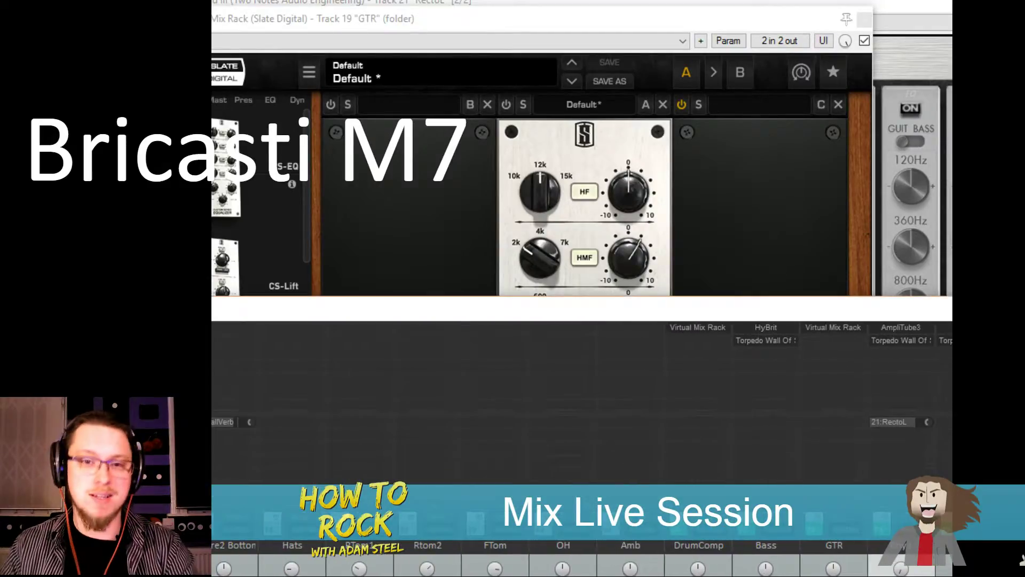
scroll(582, 436, right, 3)
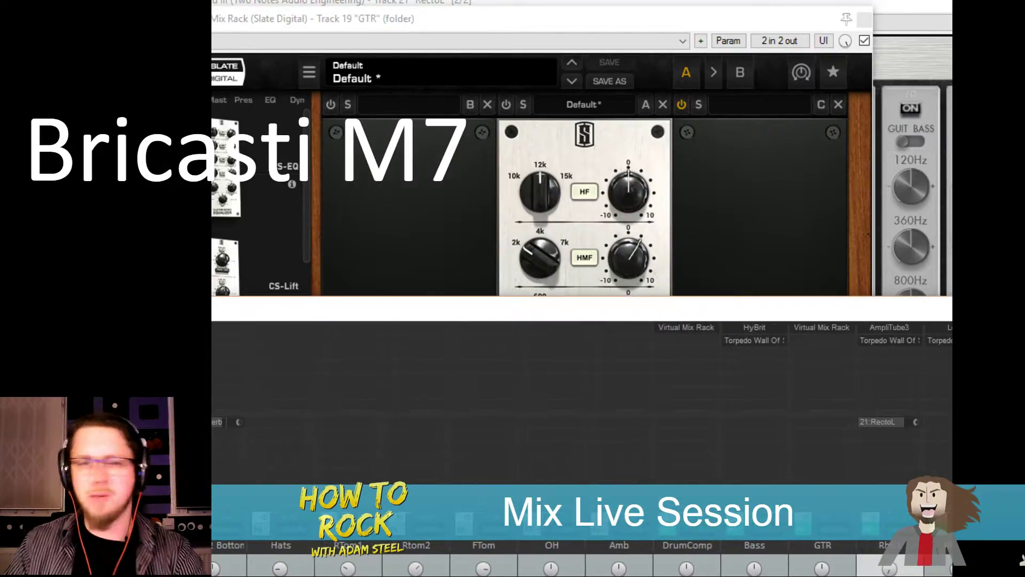
scroll(581, 435, right, 4)
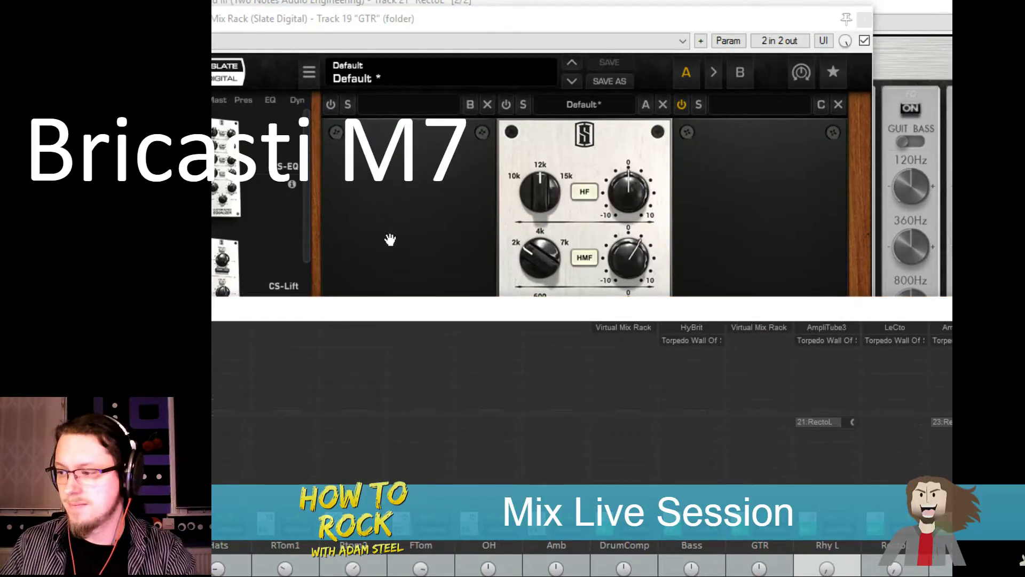
click(389, 222)
drag(540, 473, 540, 465)
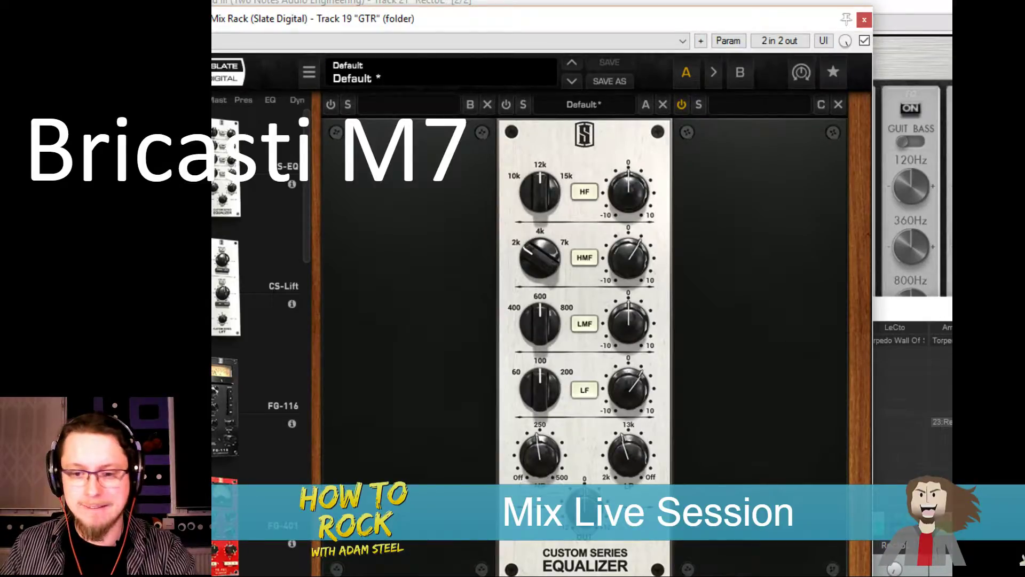
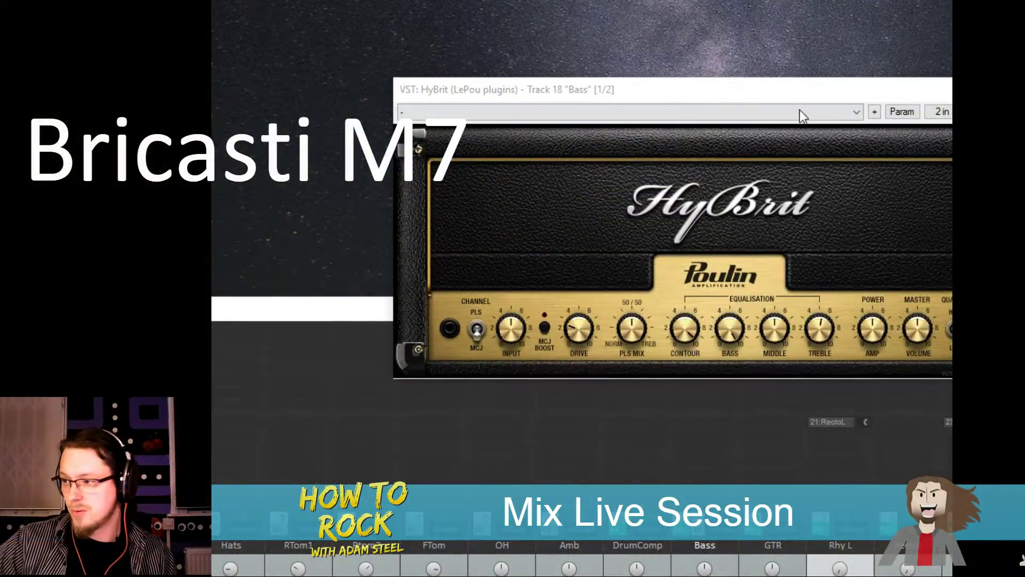
Change the cabinet microphone in the Bass track's Torpedo Wall of Sound to Dyn Bass52
drag(735, 96, 552, 82)
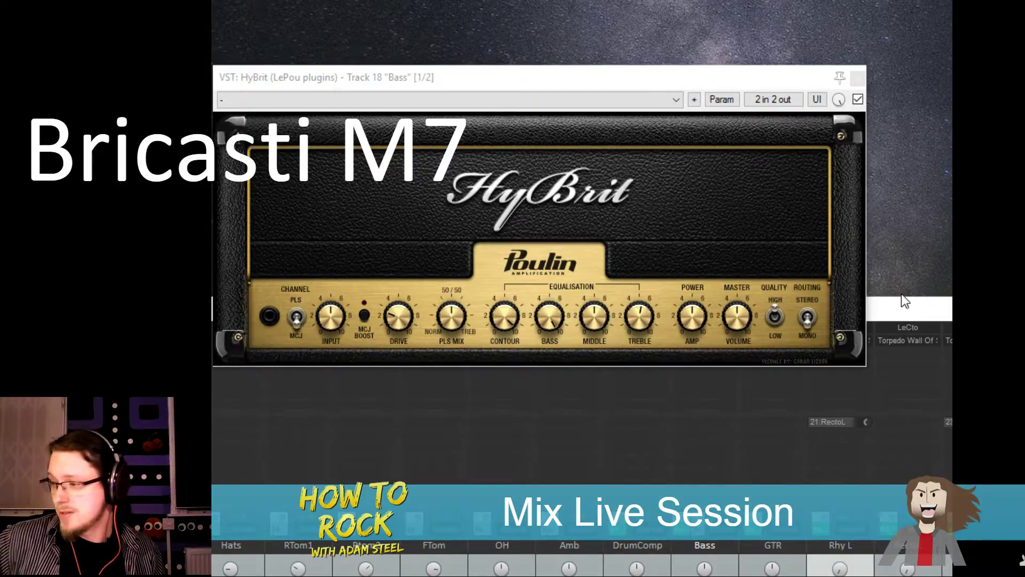
click(907, 308)
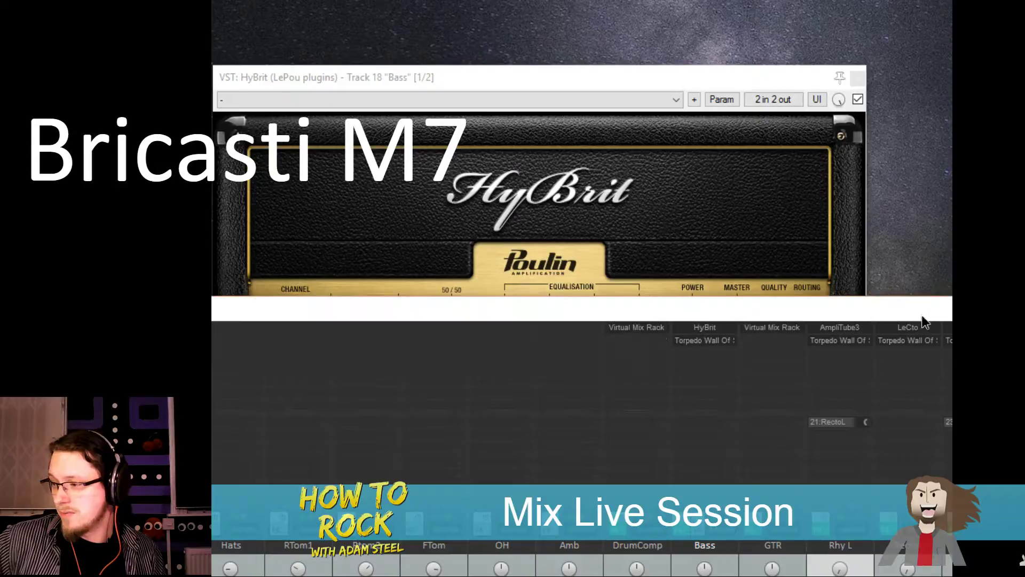
click(707, 344)
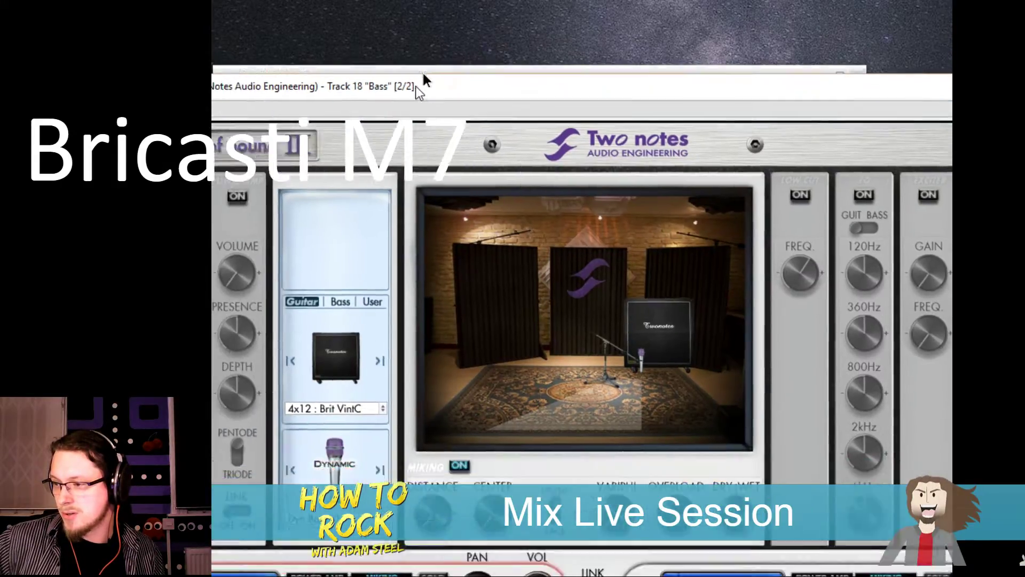
drag(422, 81, 459, 29)
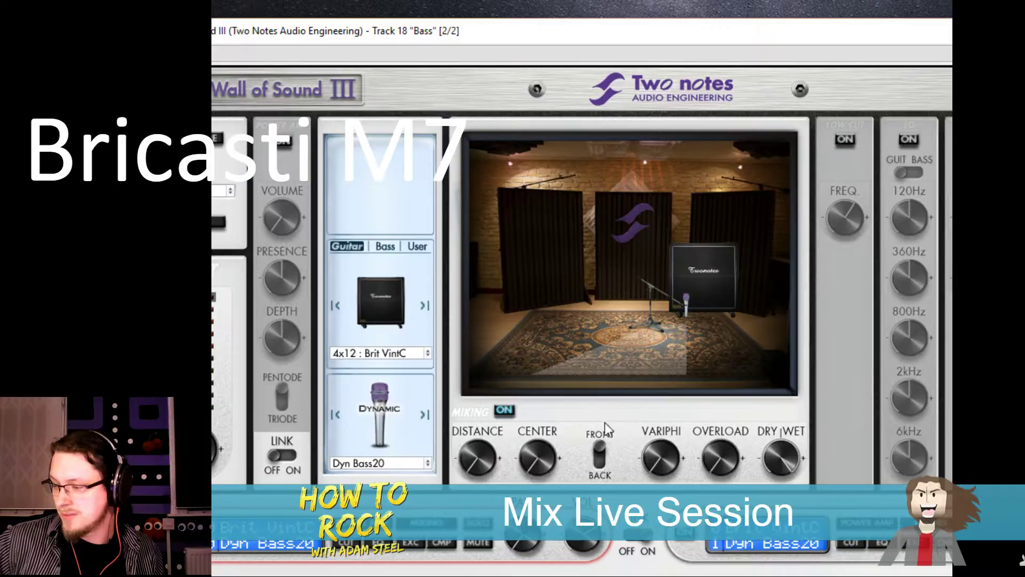
click(376, 465)
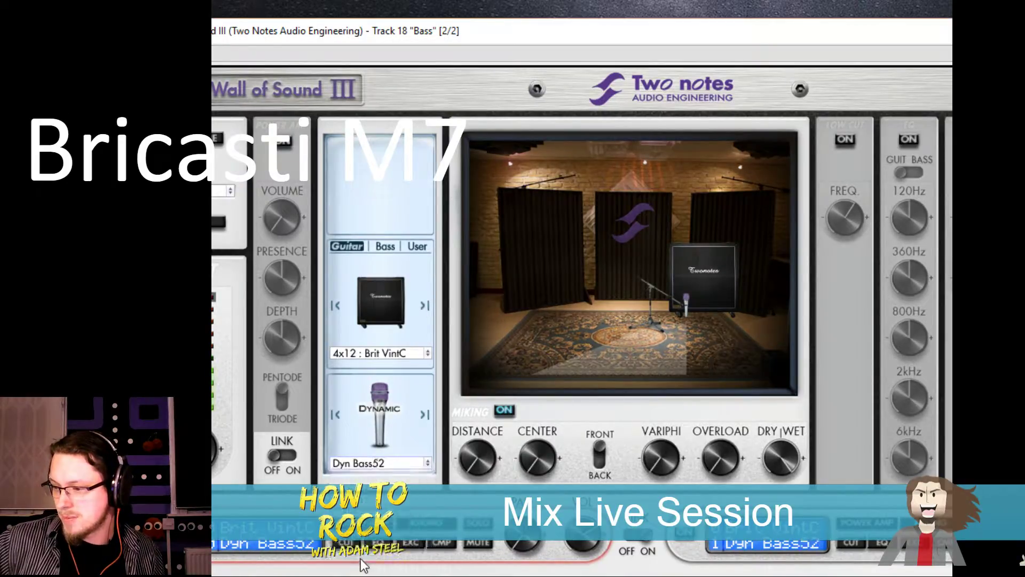
click(380, 545)
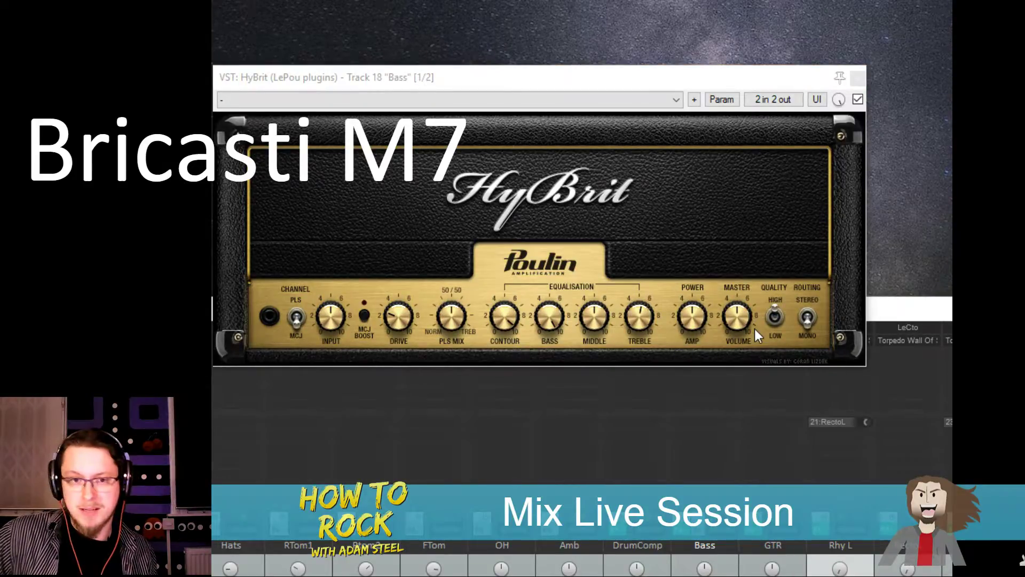
Add ReaTune to the Bass track's effects and move it ahead of HyBrit to the first slot
click(713, 392)
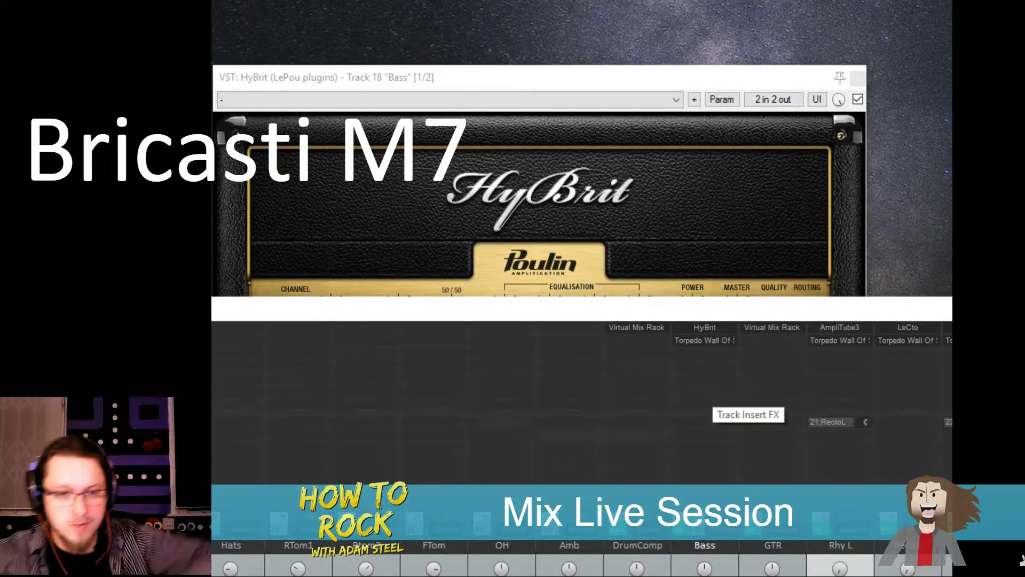
key(Return)
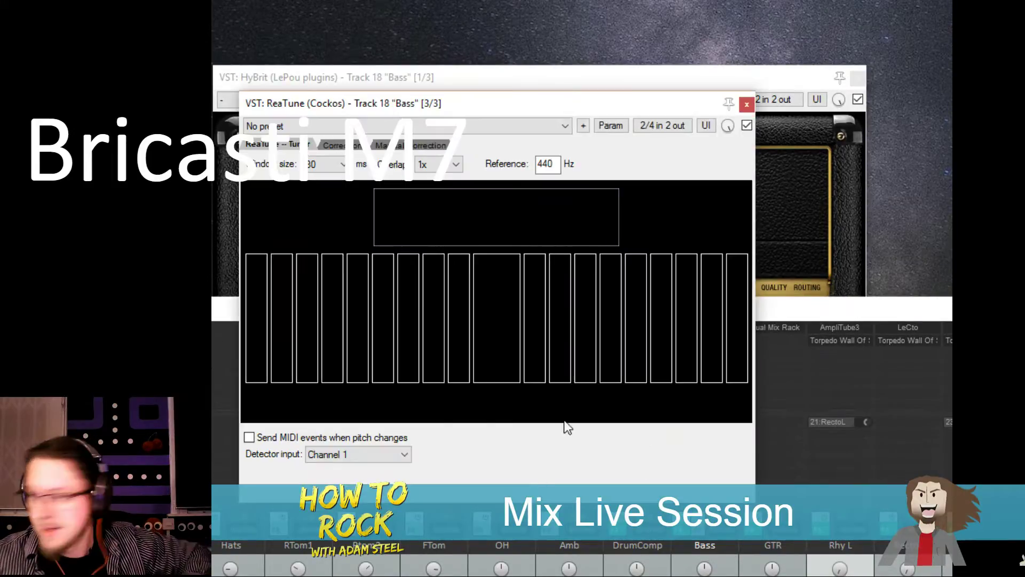
click(763, 315)
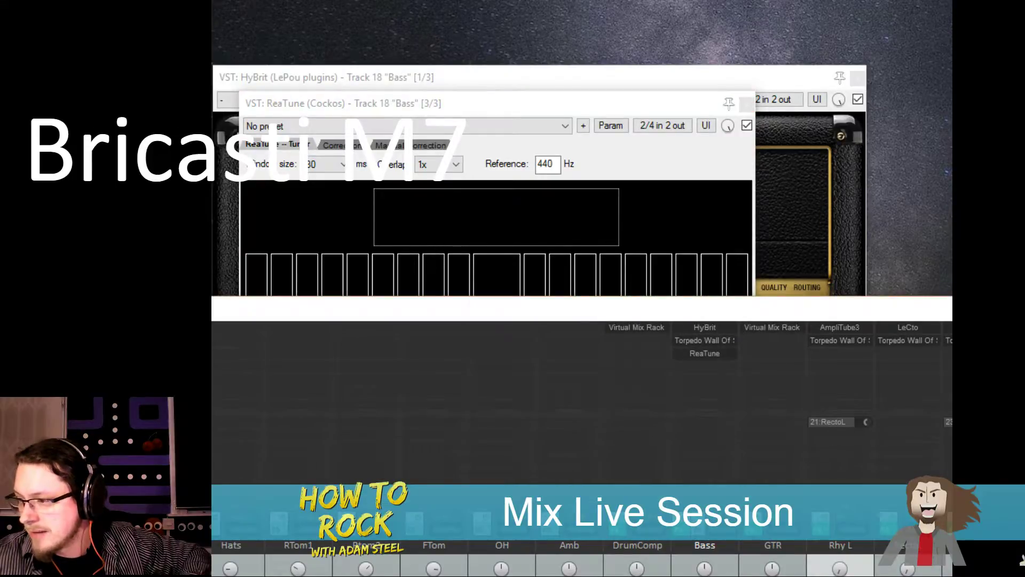
drag(704, 352, 696, 326)
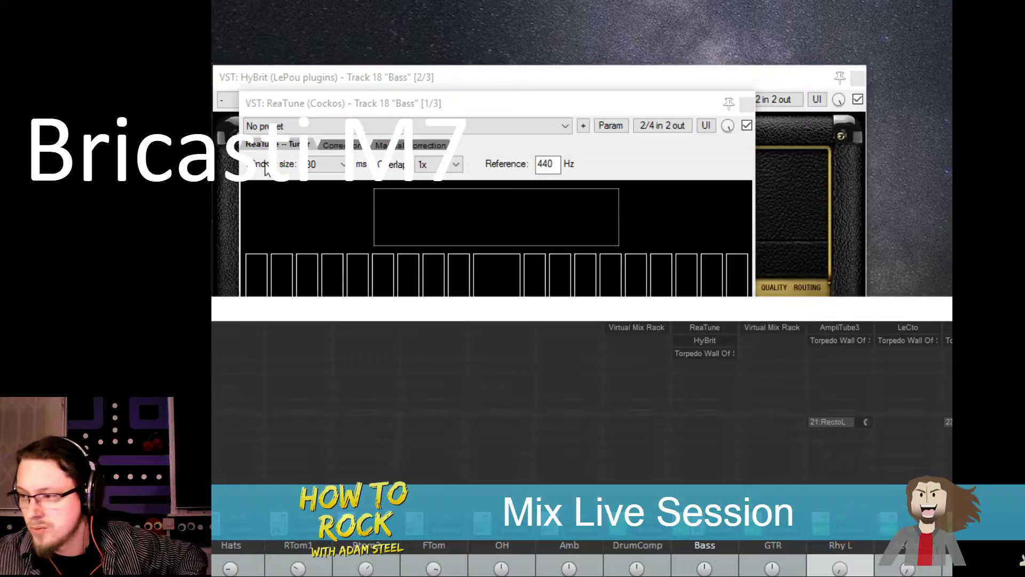
Set ReaTune's window size to 100 ms and close the tuner
click(329, 164)
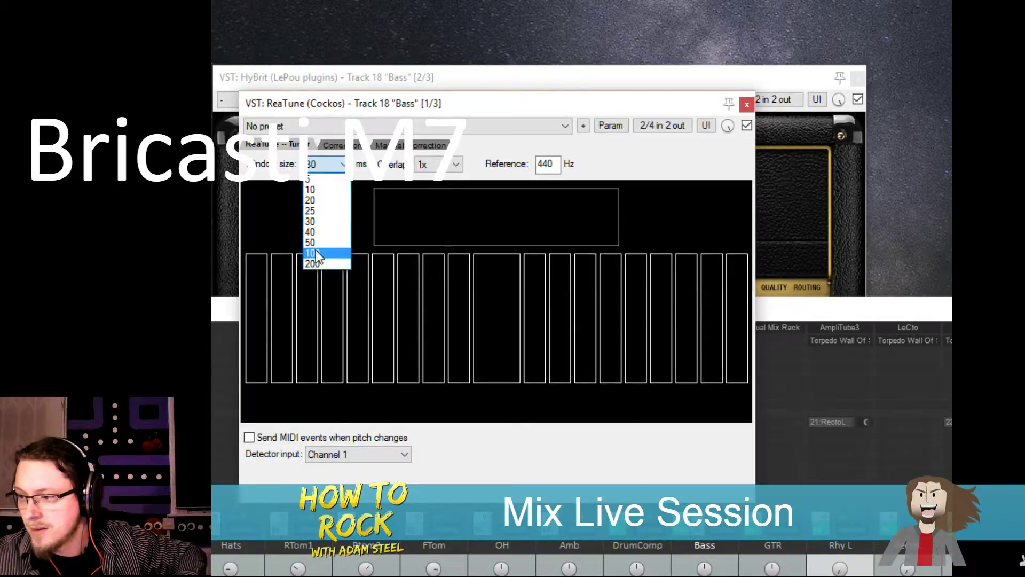
click(315, 252)
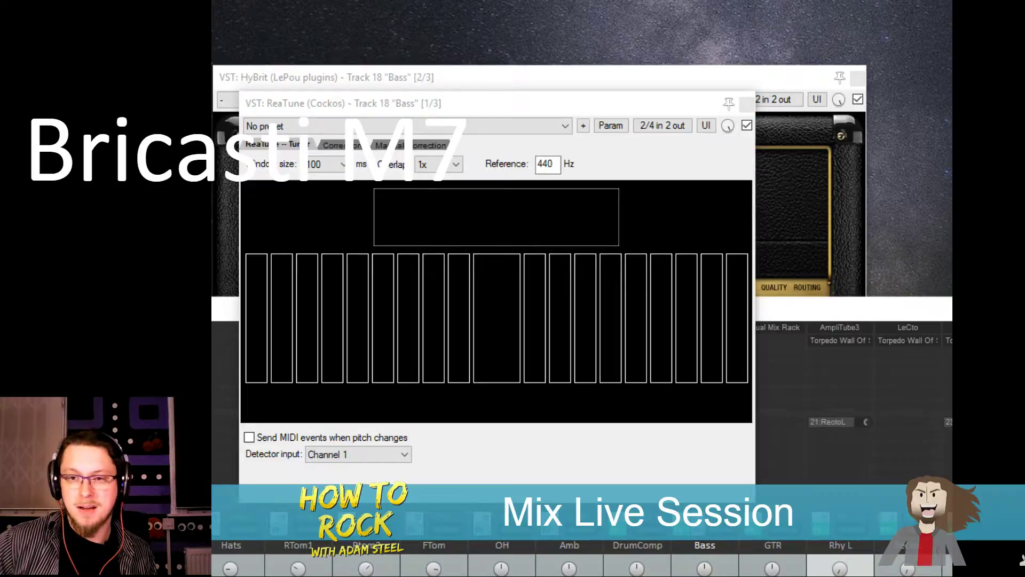
click(750, 103)
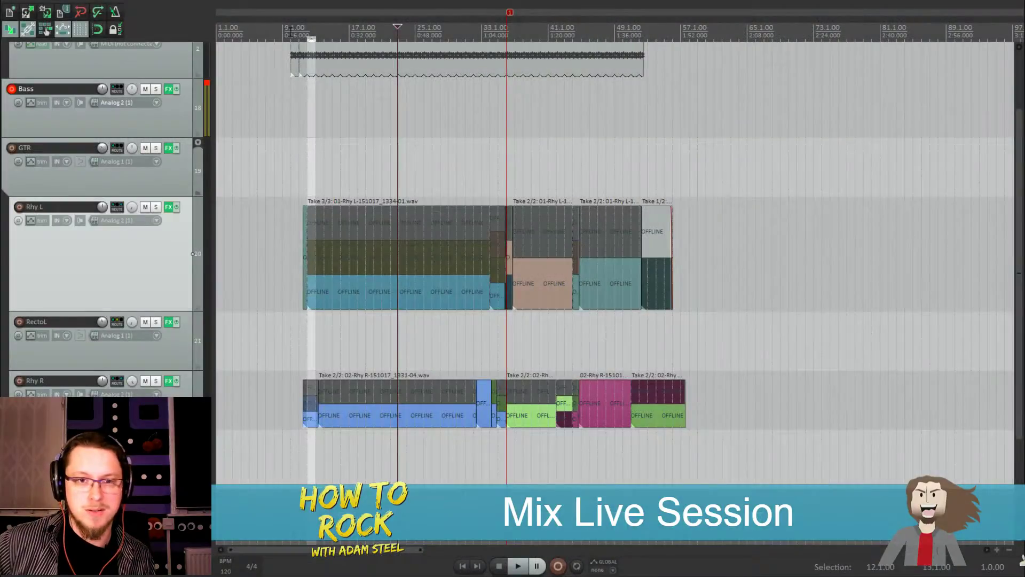
Place the edit cursor at the start of bar 10, just ahead of the rhythm guitars' entry
click(295, 102)
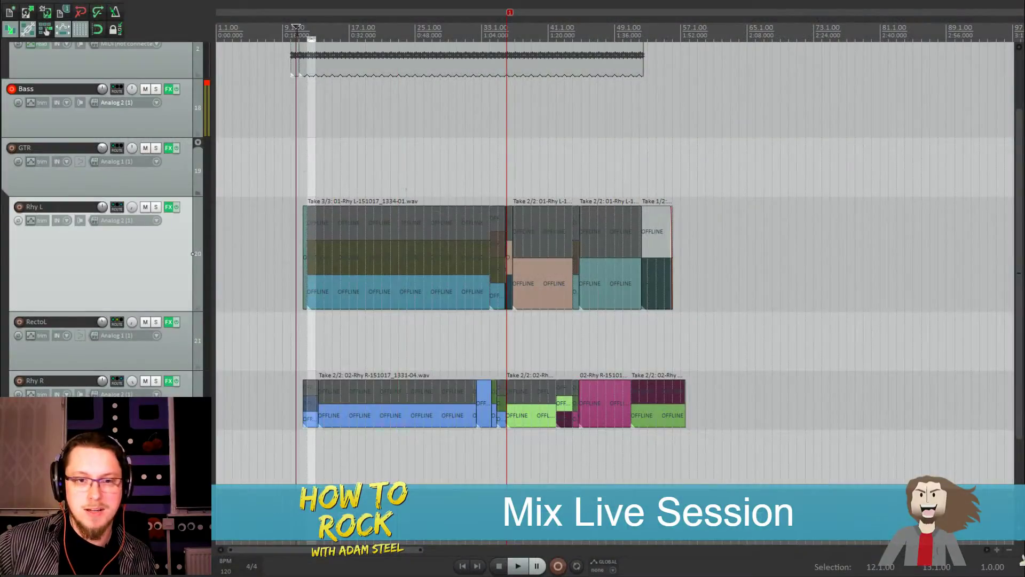
scroll(603, 101, up, 6)
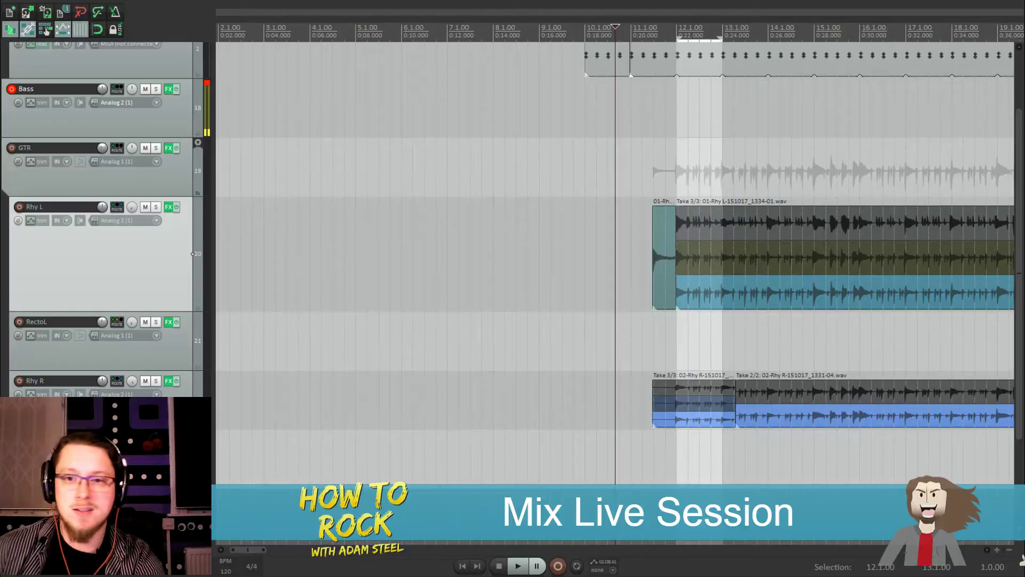
scroll(582, 61, up, 4)
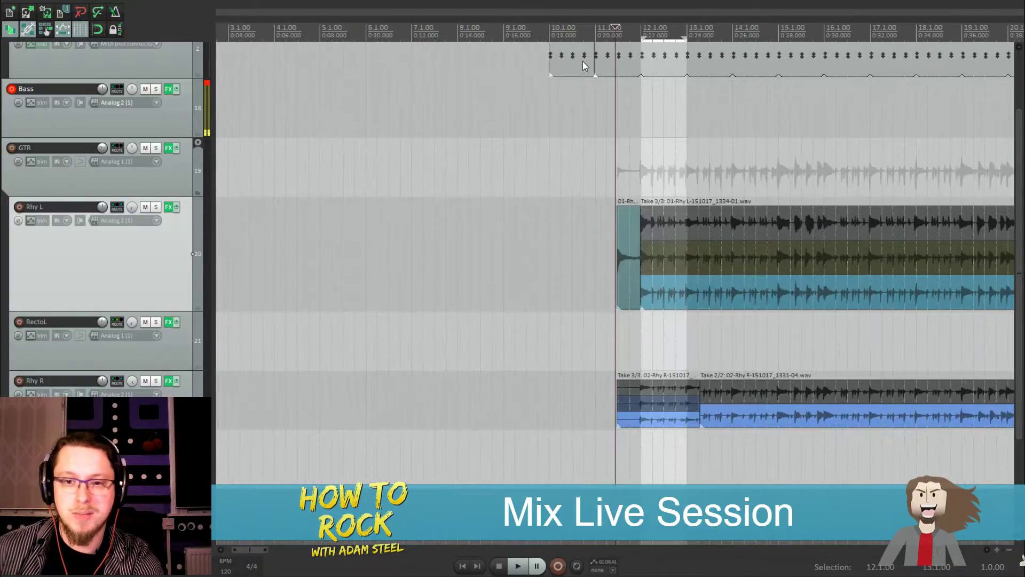
scroll(579, 58, up, 2)
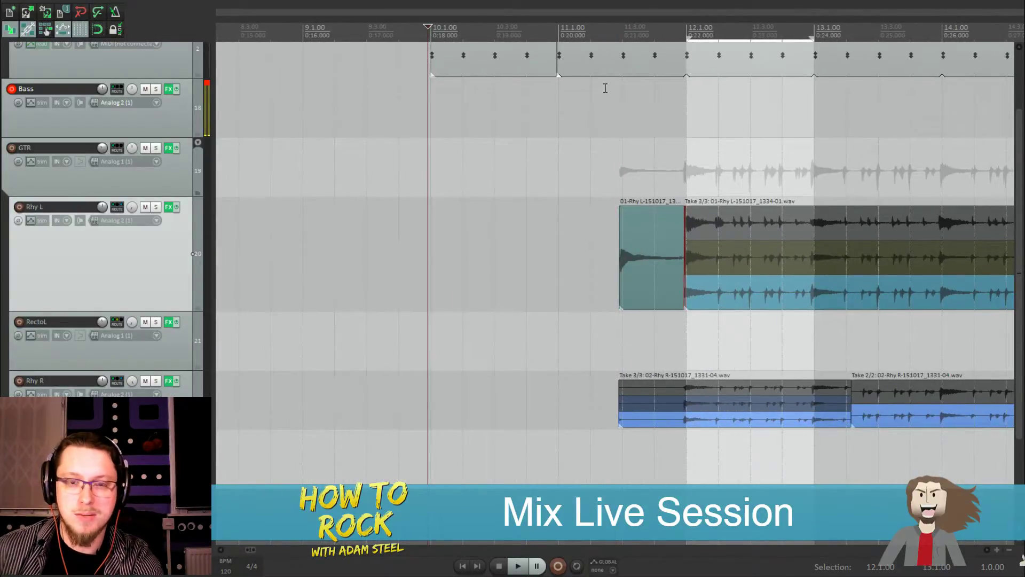
Play the song from bar 10 to rehearse the bass part against the rhythm guitars, and stop playback
key(space)
scroll(544, 115, down, 8)
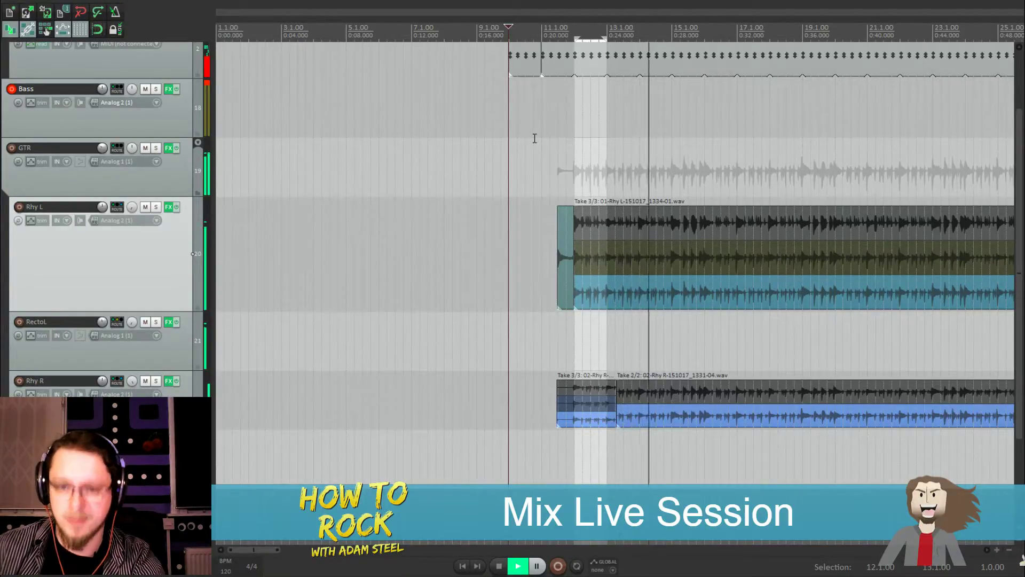
scroll(671, 150, down, 2)
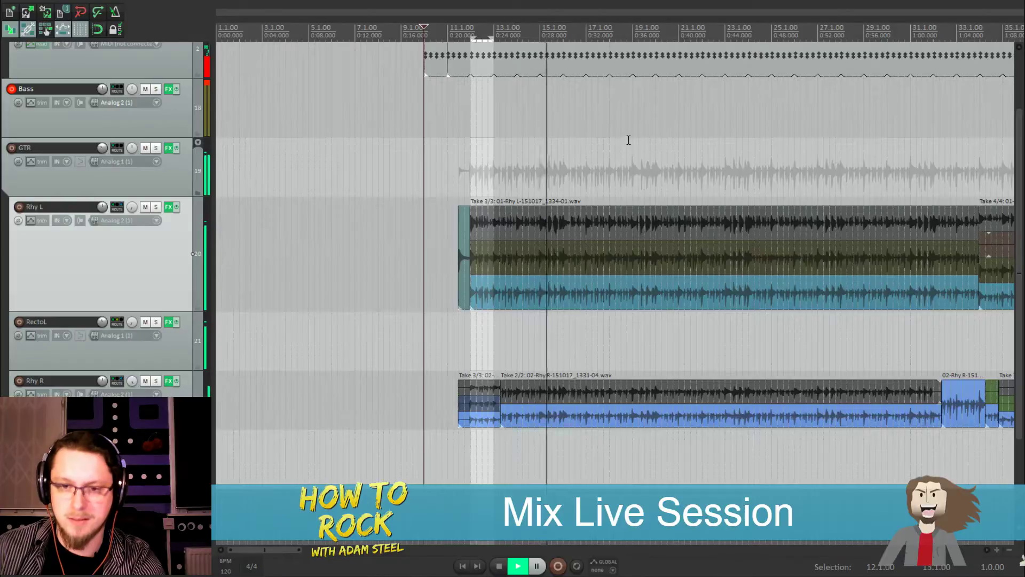
scroll(630, 141, up, 3)
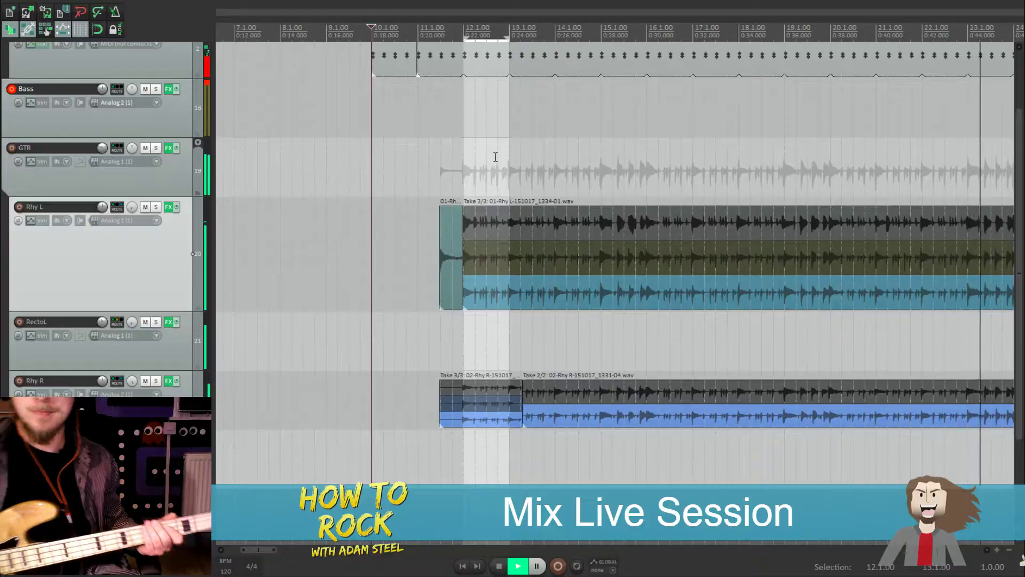
scroll(494, 152, down, 4)
key(space)
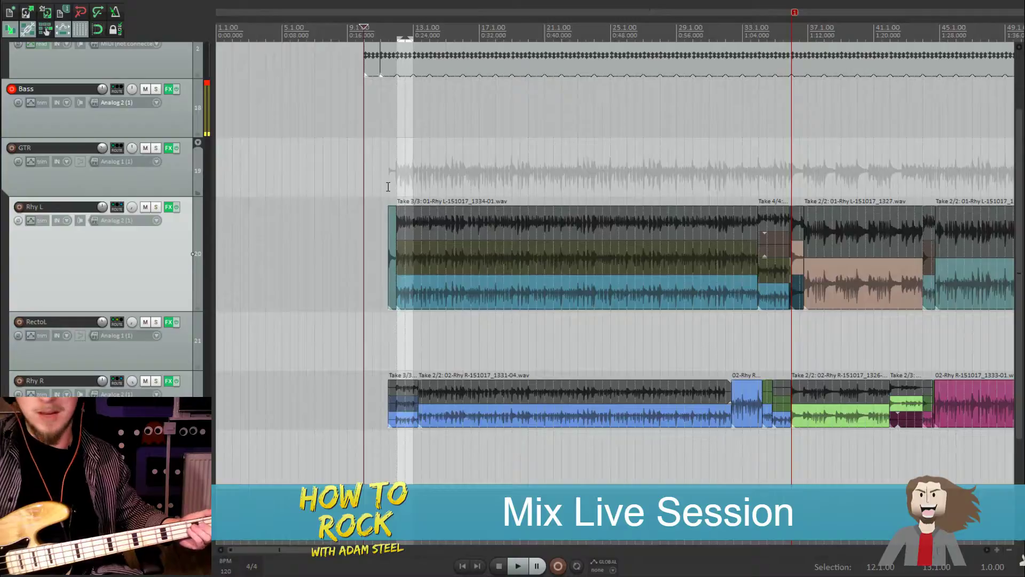
Record a first take on the armed Bass track from bar 10 to about bar 31
key(ctrl+r)
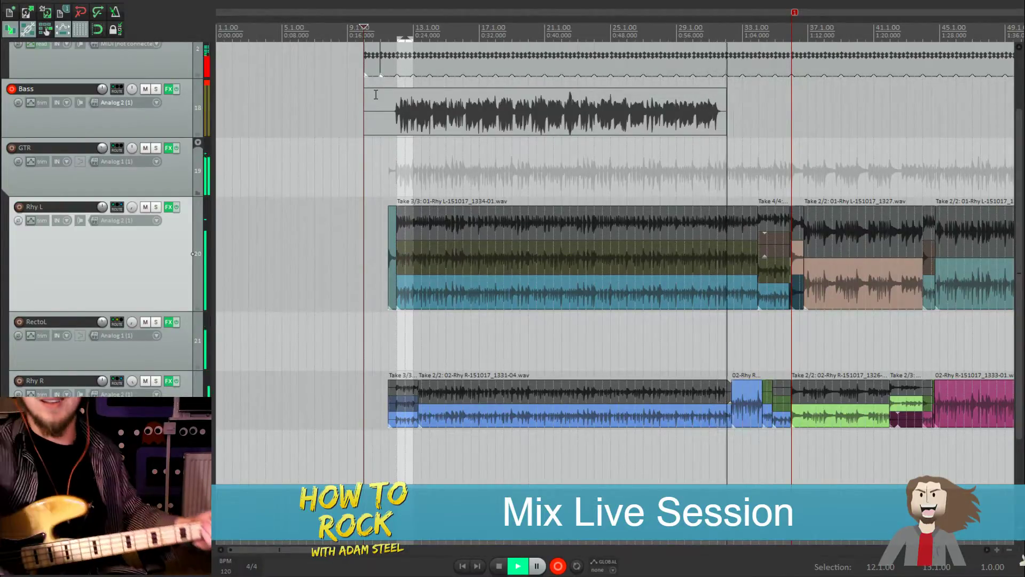
key(space)
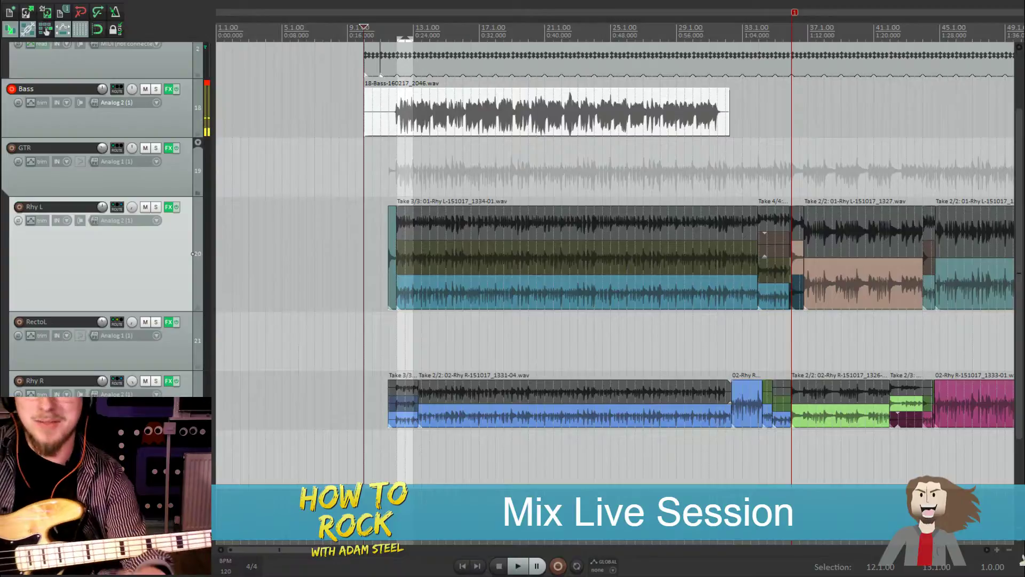
Play back from about bar 25 and punch in a second bass take from about bar 26 to past bar 36
click(645, 78)
key(space)
scroll(646, 77, up, 4)
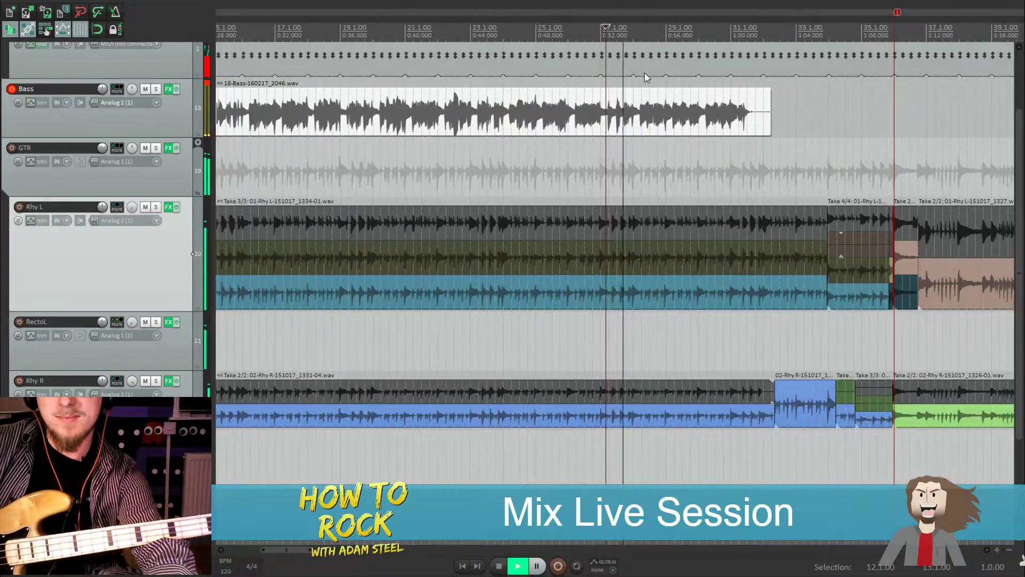
key(space)
click(547, 77)
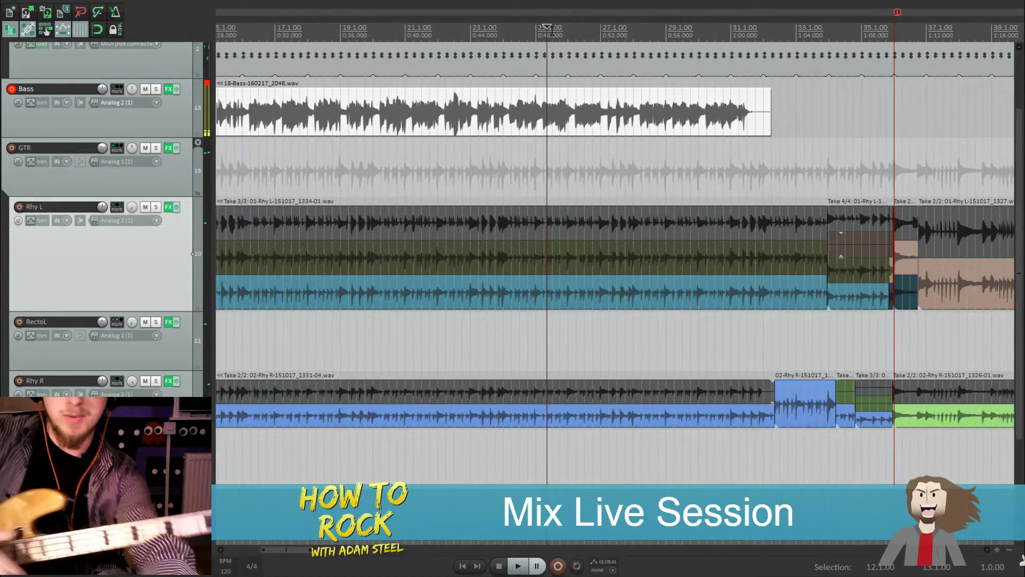
key(space)
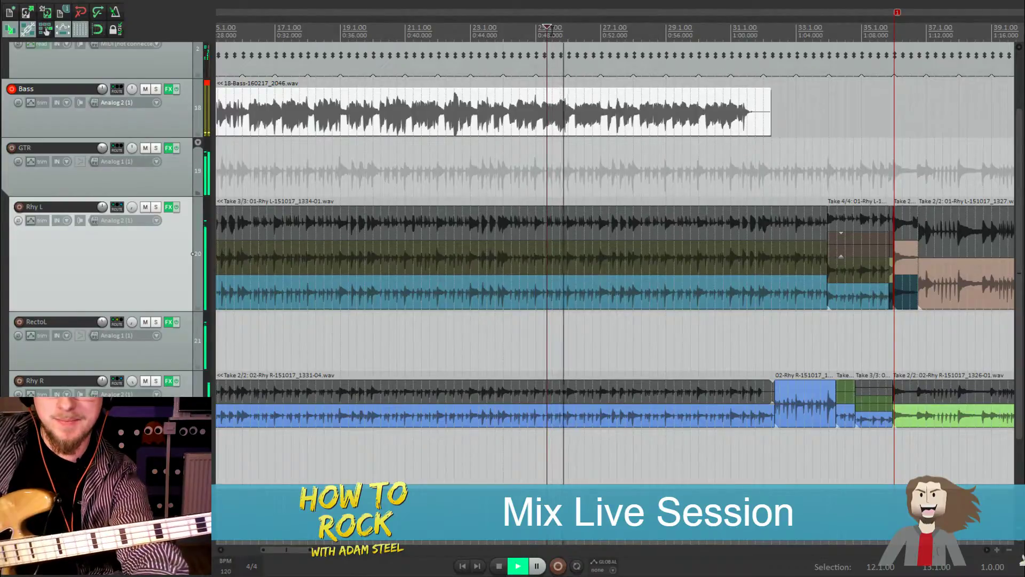
key(ctrl+r)
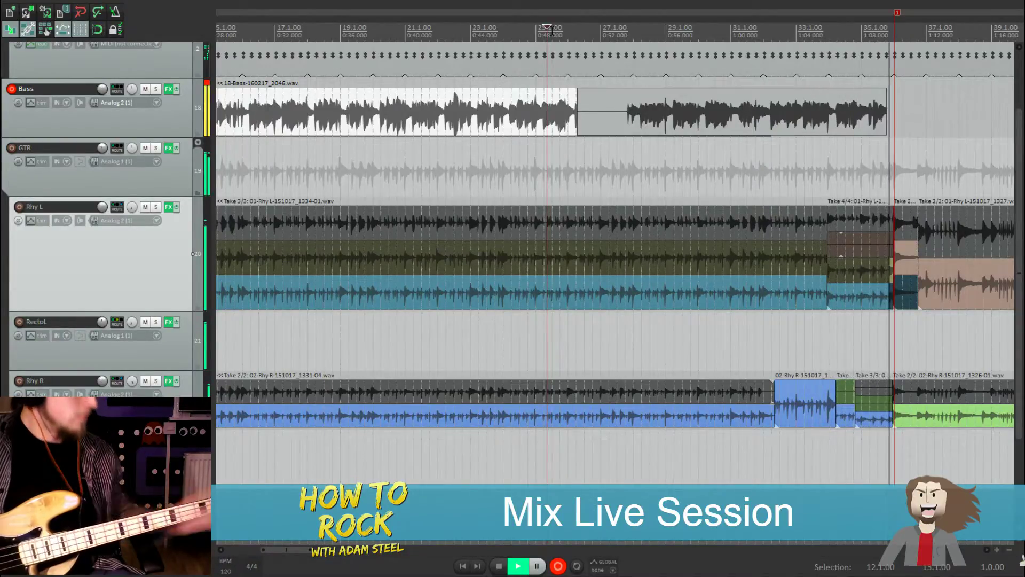
key(space)
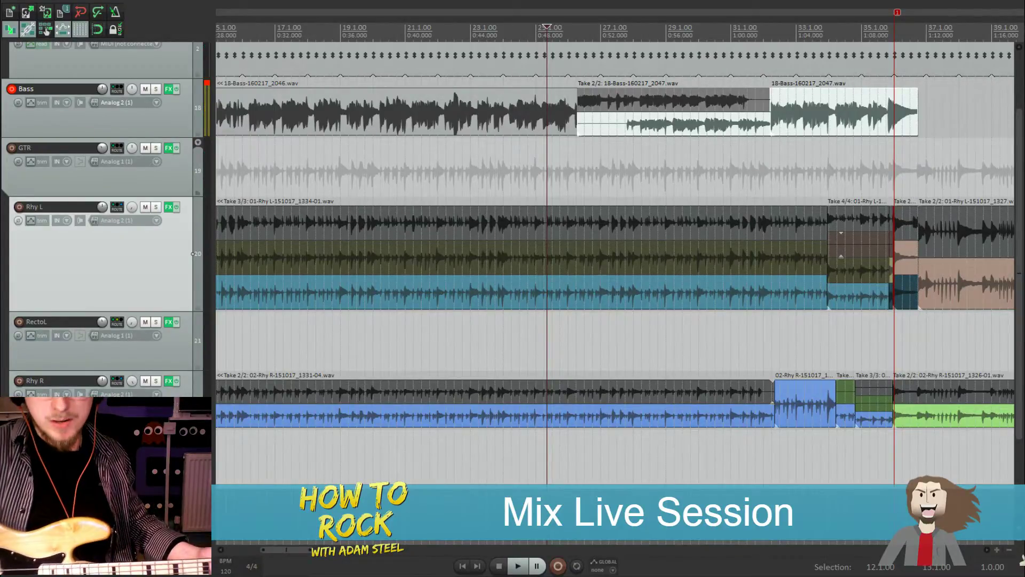
Trim the end of the last bass recording back to the marker at bar 36
key(alt+Tab)
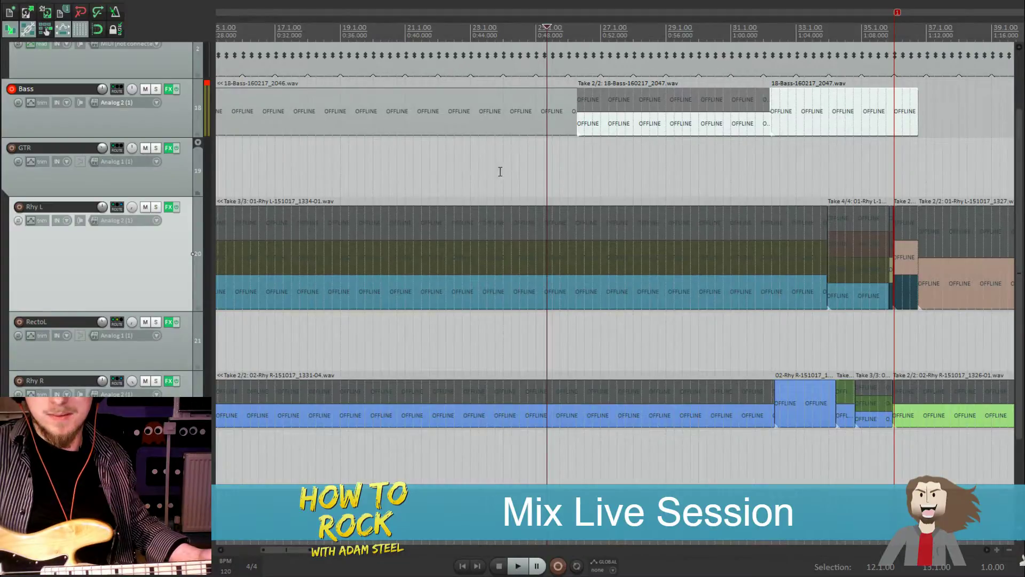
scroll(577, 101, down, 3)
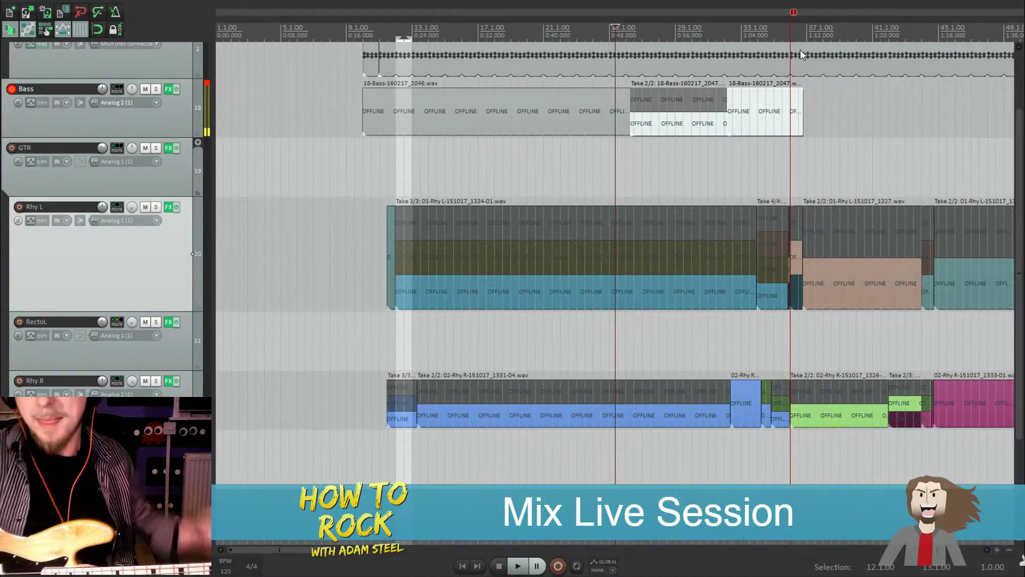
scroll(750, 91, up, 3)
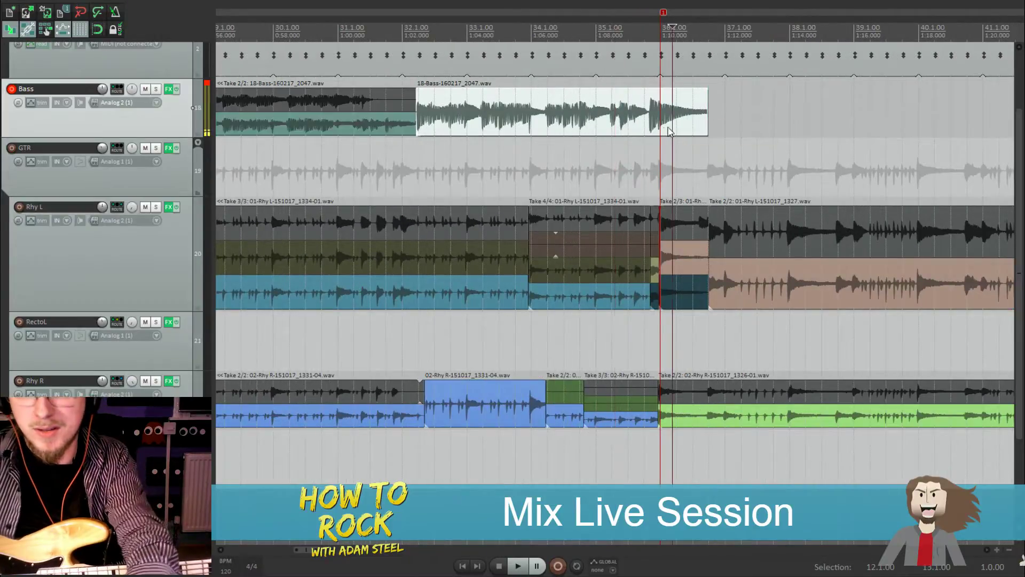
scroll(671, 128, up, 2)
drag(685, 109, 550, 109)
Move the join between the first and second bass takes to just before bar 28
scroll(415, 86, down, 4)
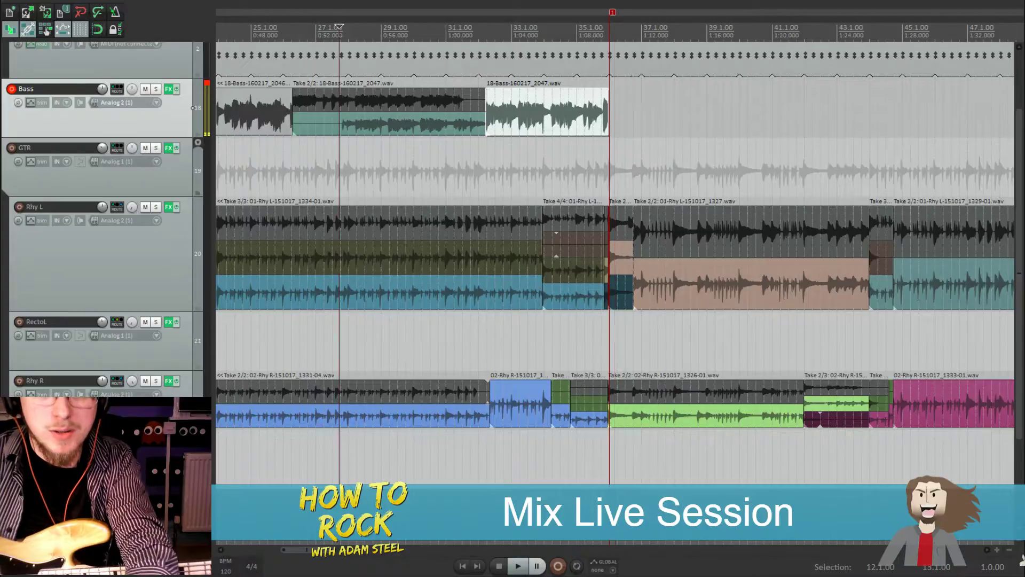
scroll(494, 114, up, 4)
drag(355, 109, 635, 133)
Play across the join between the bass takes from about bar 27 to check the edit, and stop playback
click(537, 50)
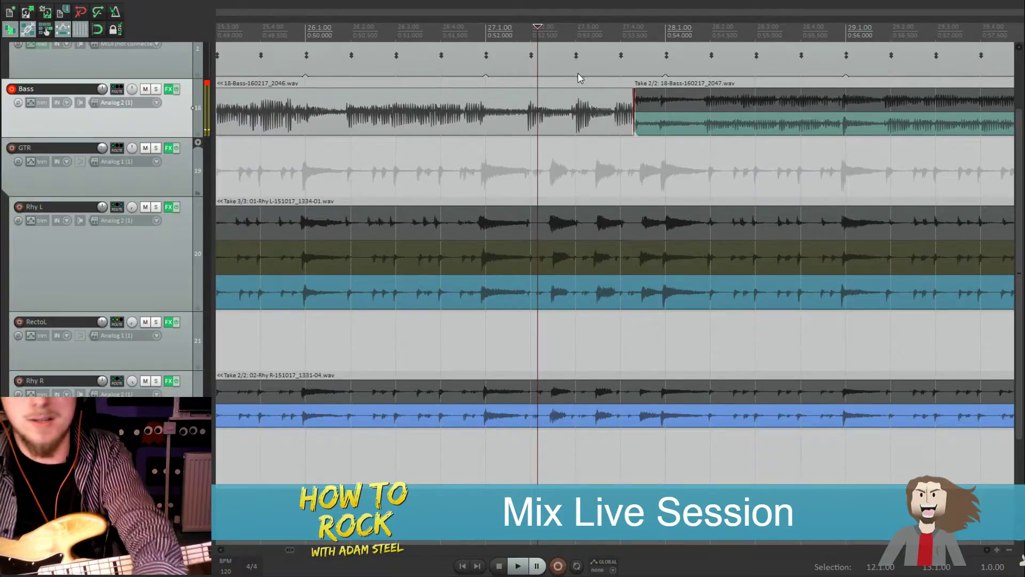
key(space)
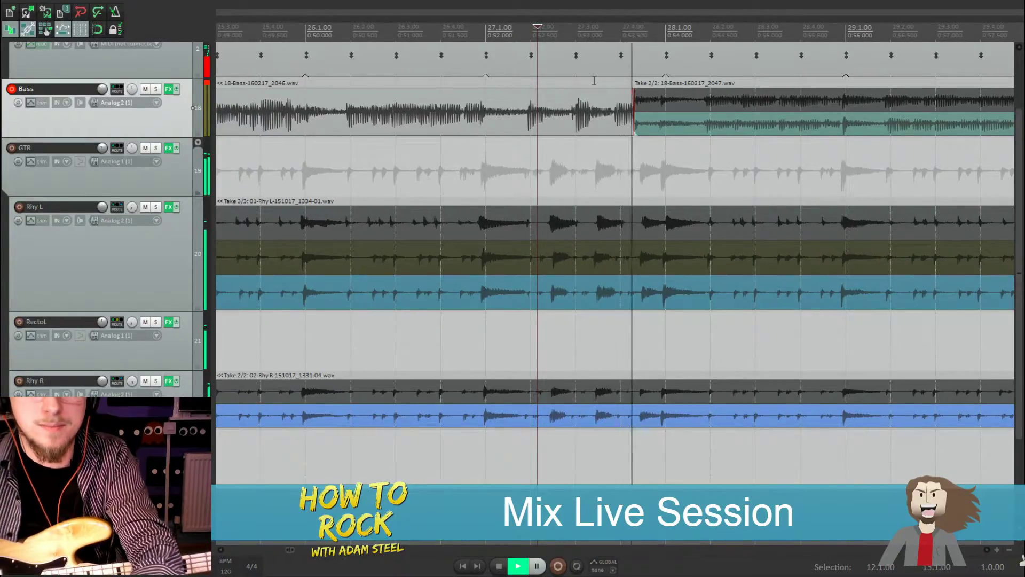
scroll(594, 81, down, 5)
key(space)
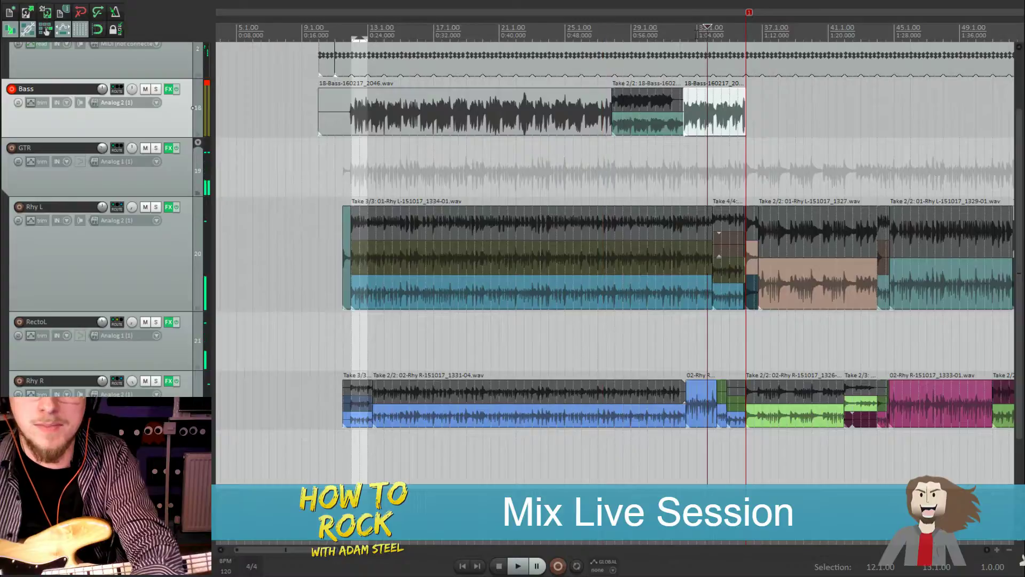
Play back from just before bar 36 to about bar 44 to review the section following the last bass recording
scroll(697, 33, up, 5)
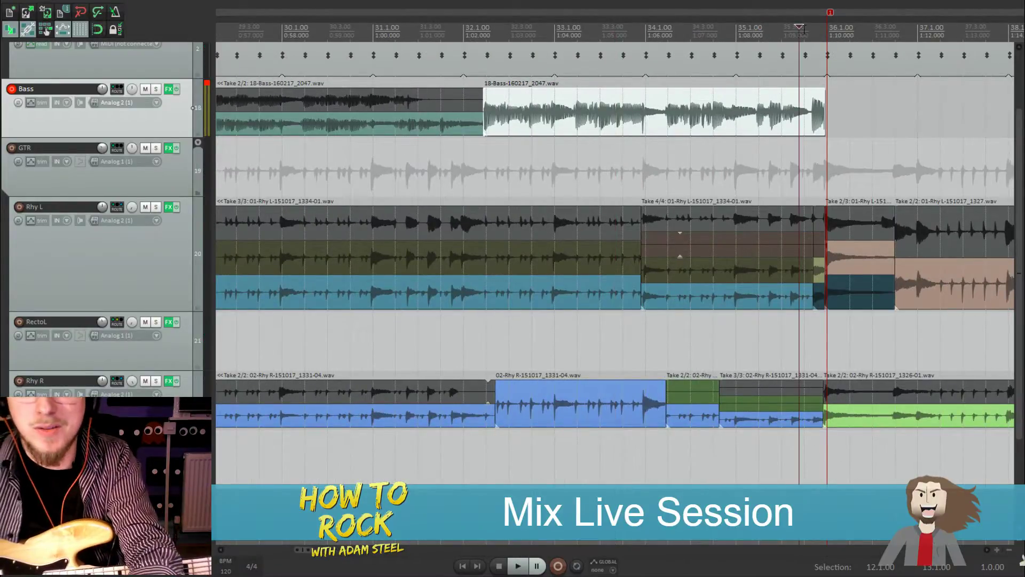
scroll(818, 29, down, 2)
key(space)
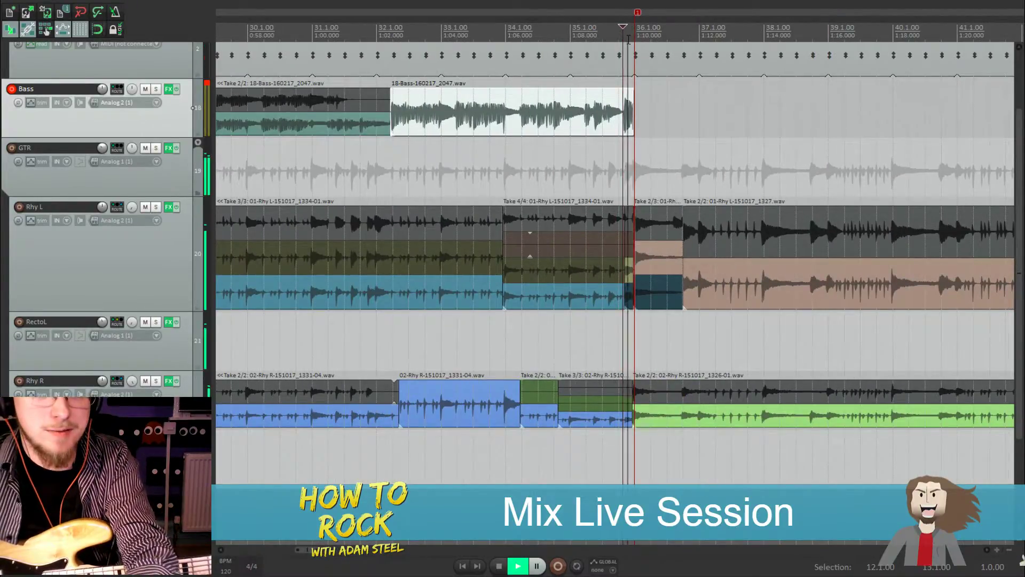
scroll(626, 143, up, 3)
scroll(488, 119, down, 3)
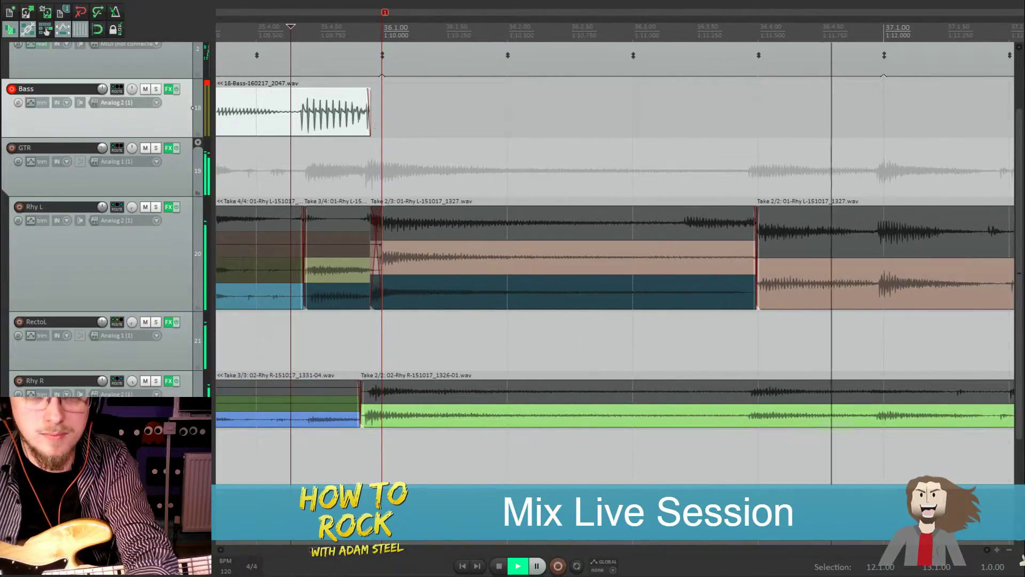
scroll(473, 126, up, 2)
scroll(654, 151, down, 3)
scroll(654, 150, up, 3)
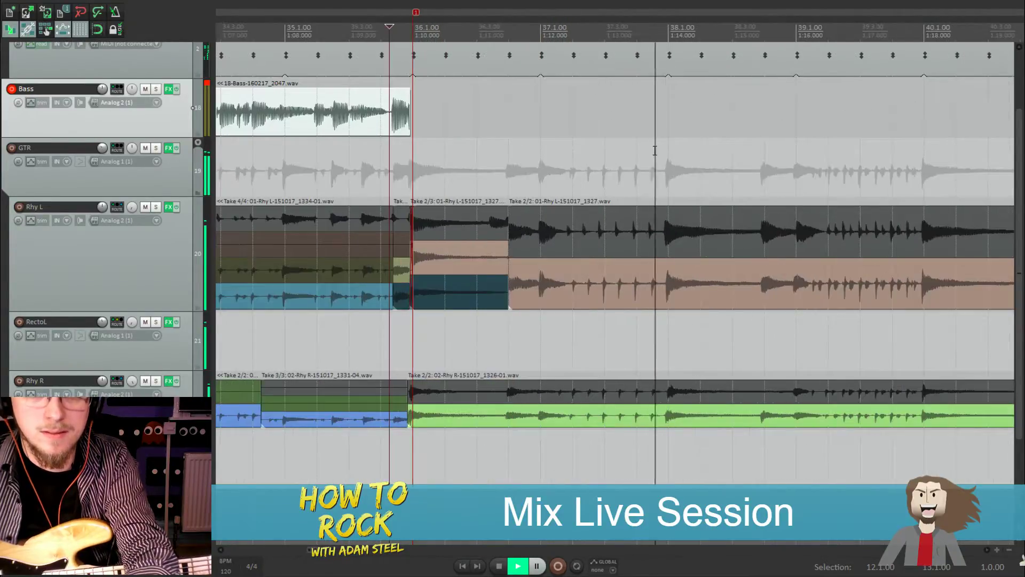
scroll(658, 151, down, 1)
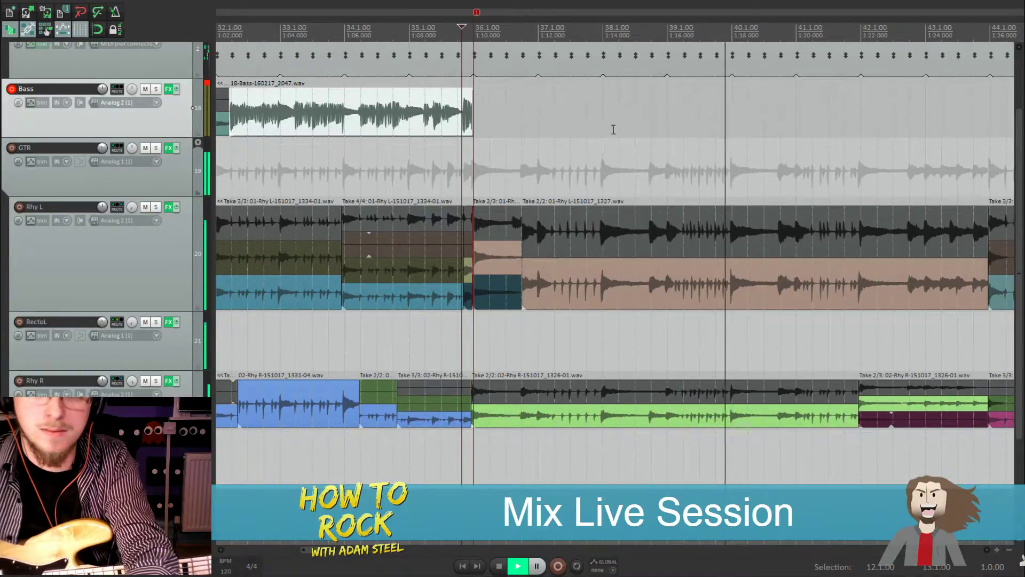
scroll(718, 182, up, 3)
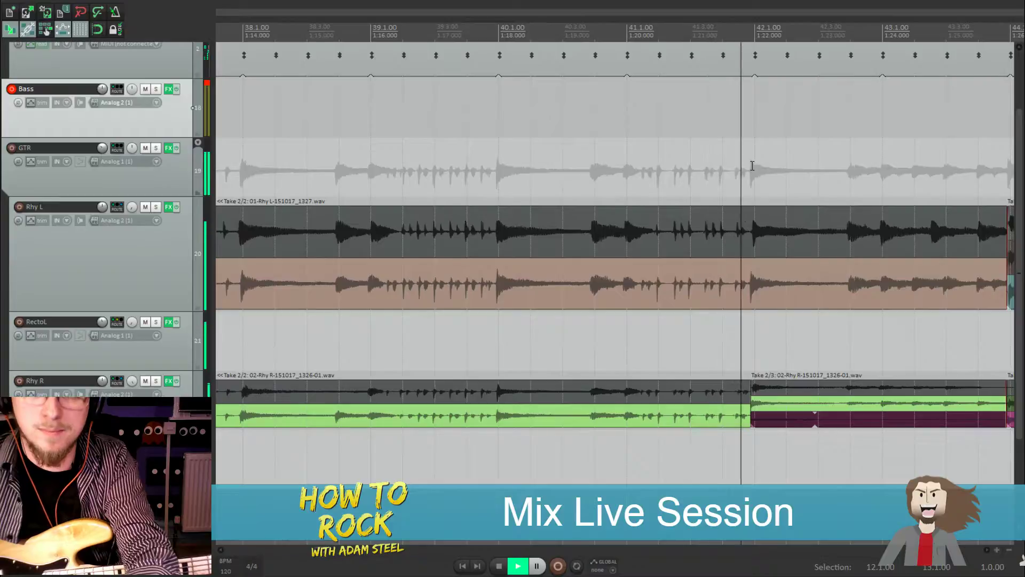
scroll(765, 175, down, 3)
scroll(737, 175, up, 3)
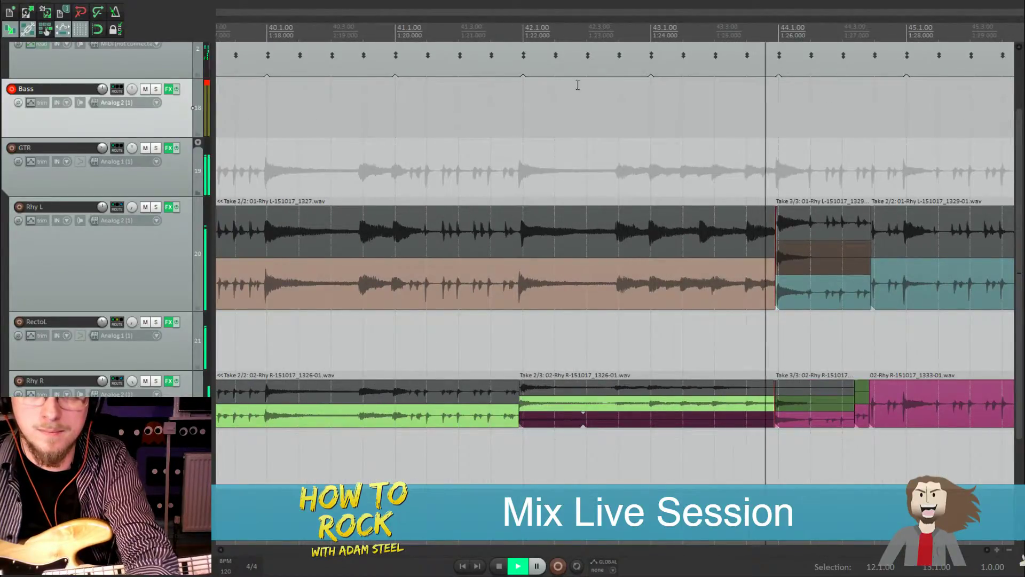
key(space)
Place the edit cursor in bar 42 and play the guitars and drums from there to rehearse the bass part
click(582, 56)
scroll(549, 63, down, 4)
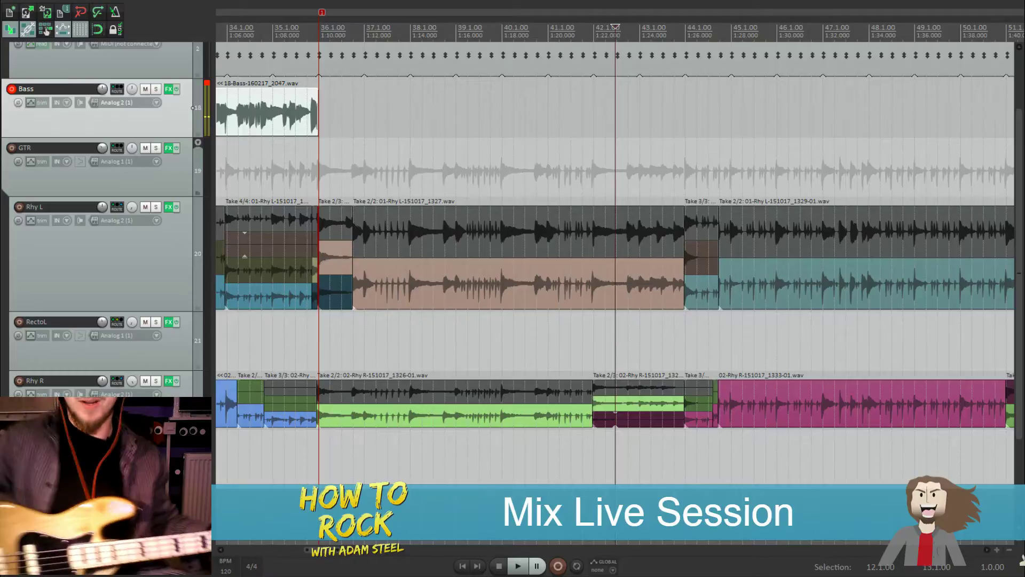
key(ctrl+alt+shift+o)
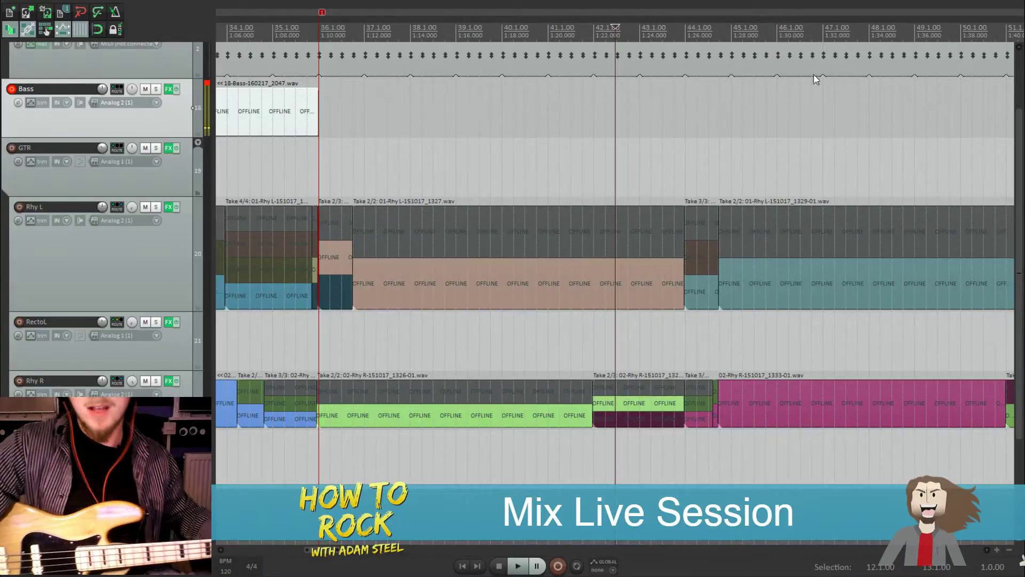
scroll(695, 111, down, 2)
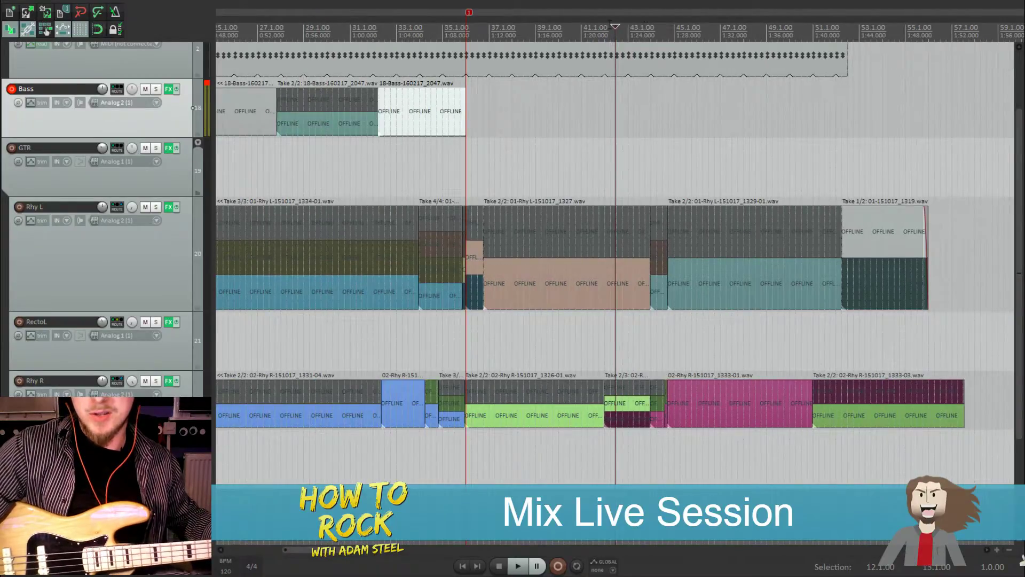
scroll(612, 25, up, 2)
drag(614, 26, 623, 27)
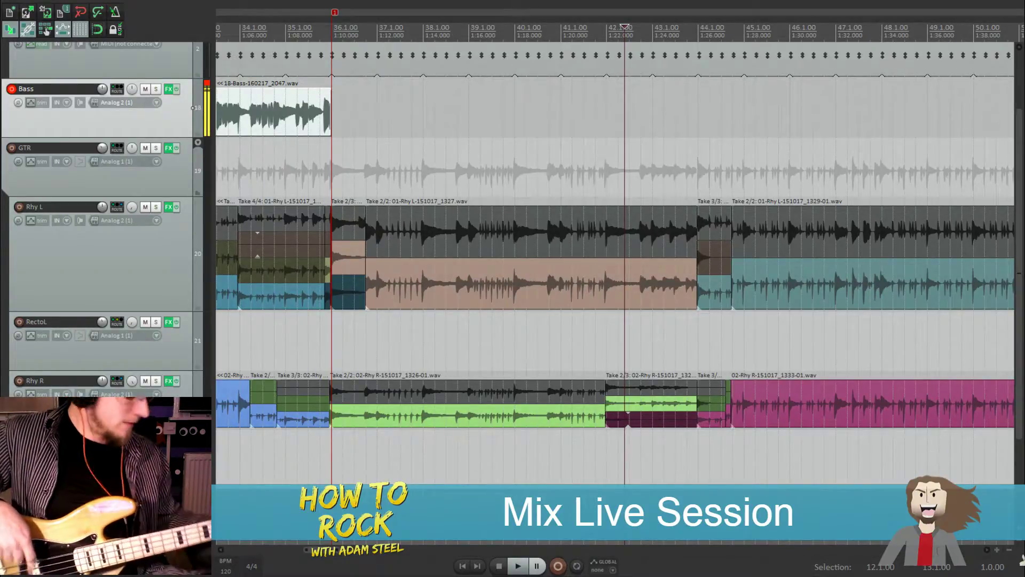
key(space)
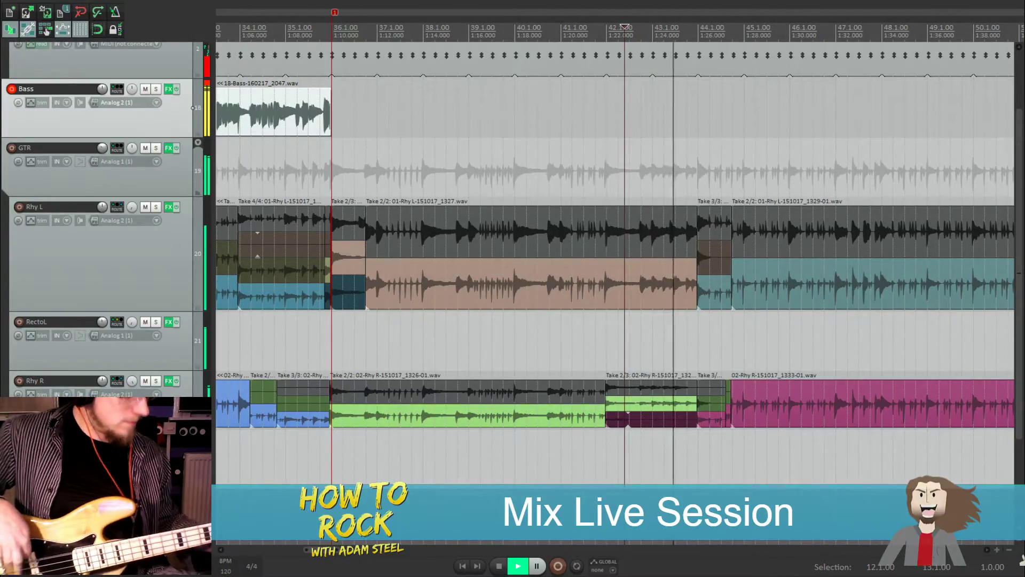
key(space)
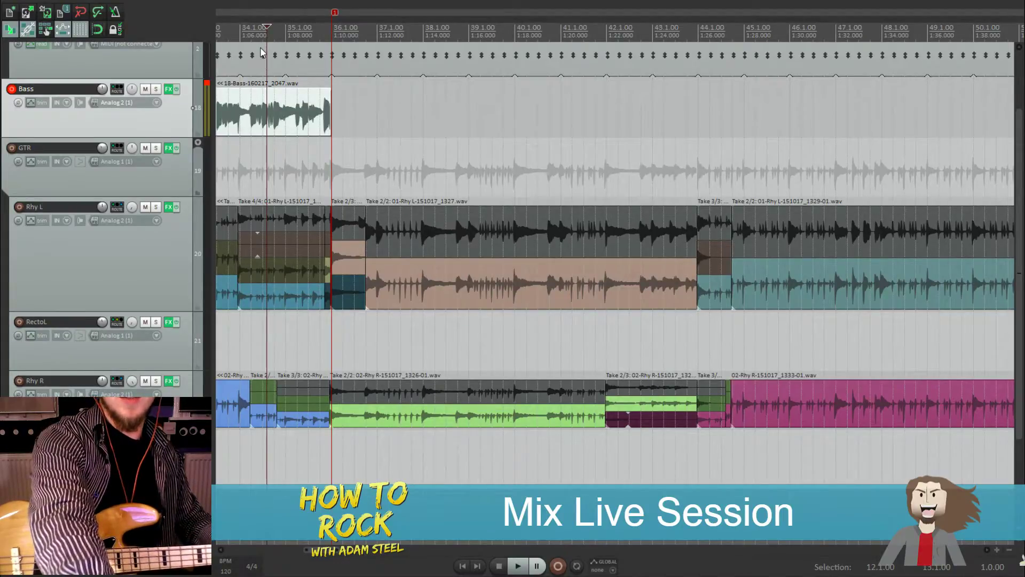
Record the bass from about bar 34.5 to past bar 53, and punch in the ending again from just before bar 51 to past bar 57
key(ctrl+r)
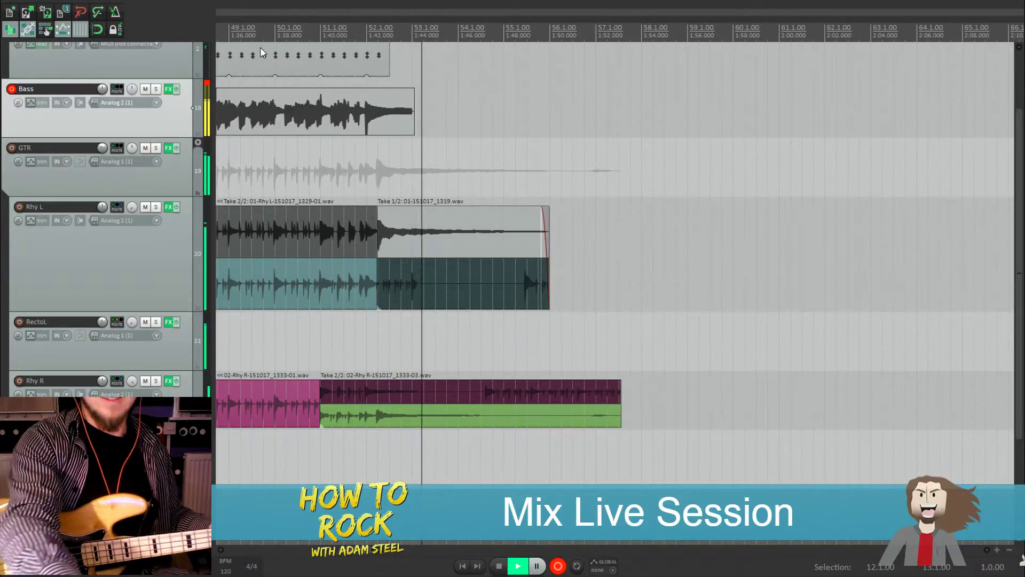
key(space)
click(300, 38)
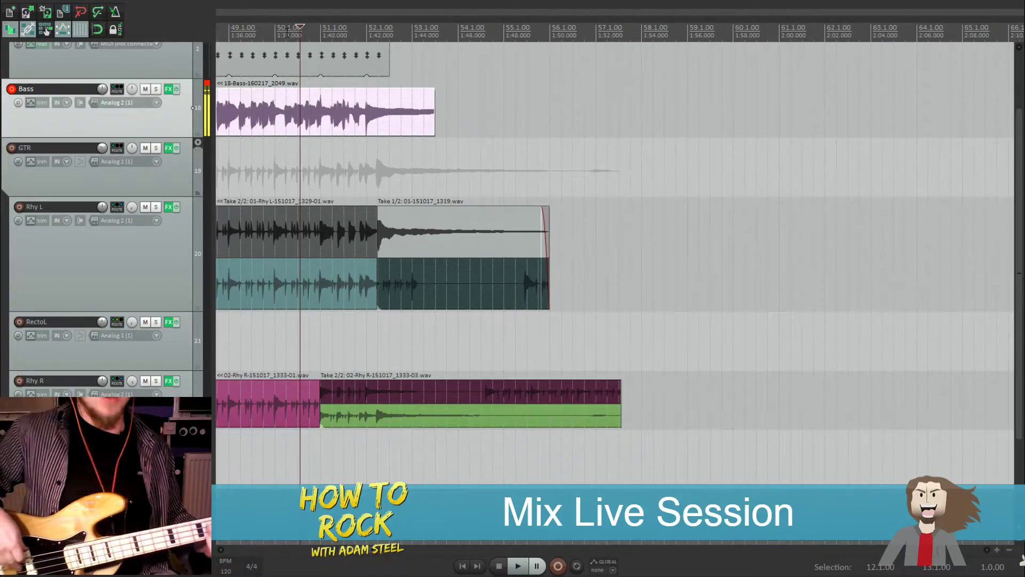
key(ctrl+r)
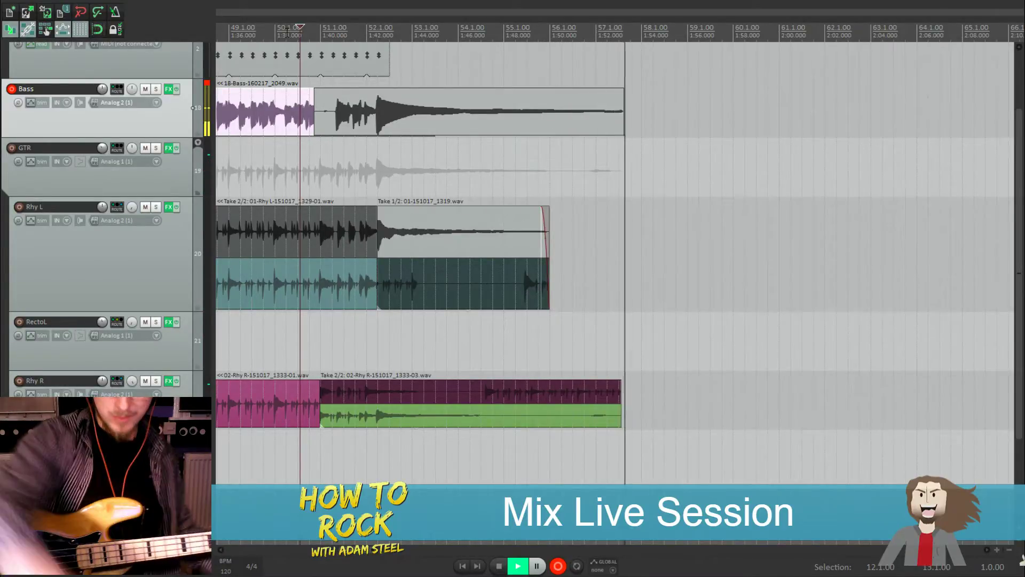
key(space)
Move the join between the last two bass takes to just before the final chord in bar 52
scroll(323, 123, up, 4)
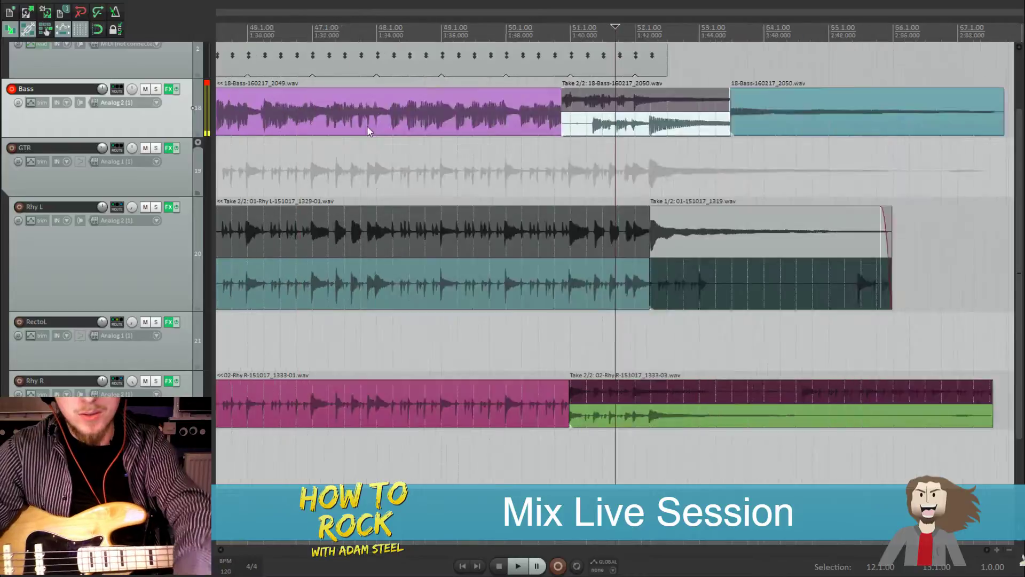
drag(508, 128, 647, 129)
scroll(626, 129, down, 8)
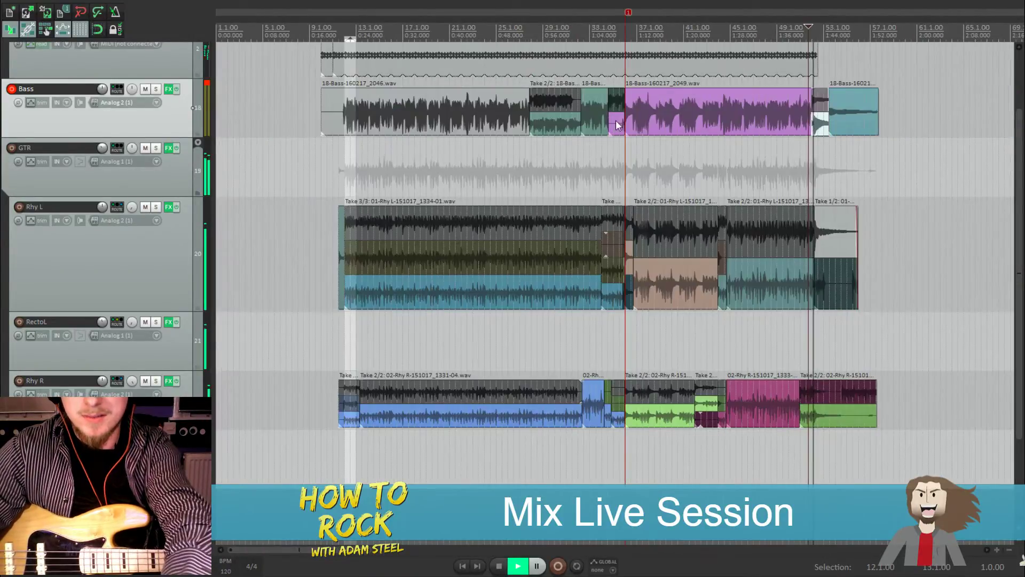
Trim the start of the first bass recording to just before bar 12
scroll(286, 107, up, 7)
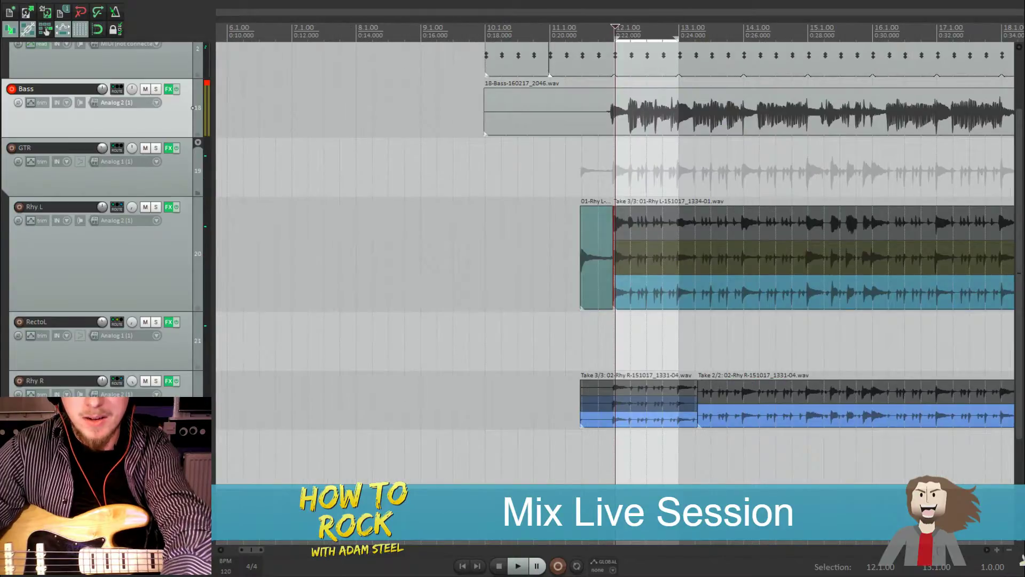
drag(484, 123, 607, 127)
scroll(619, 81, down, 6)
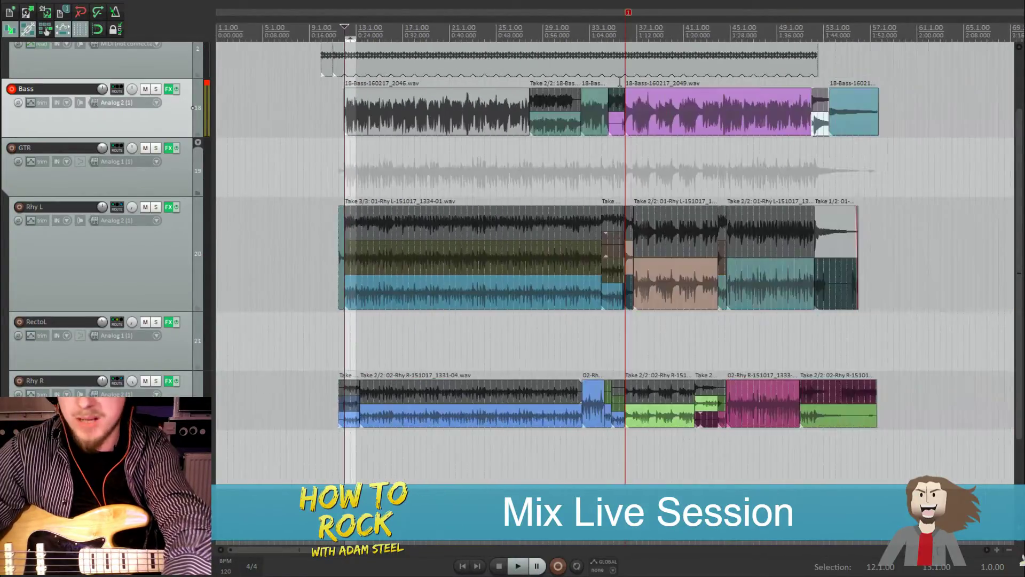
Move the join between the second and third bass recordings closer to the marker, to just before bar 36
click(612, 122)
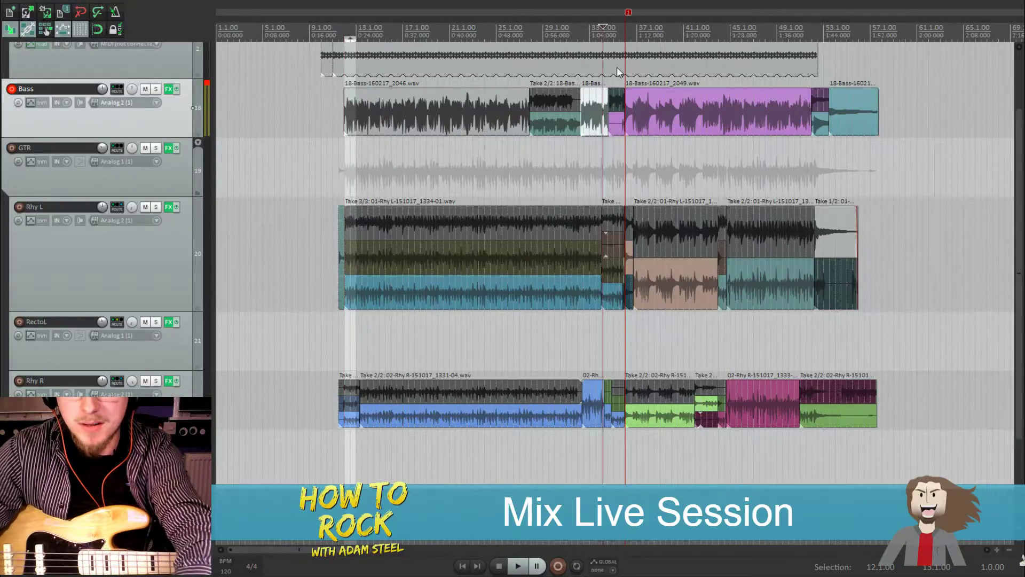
scroll(617, 122, up, 7)
drag(675, 123, 834, 126)
scroll(661, 100, down, 1)
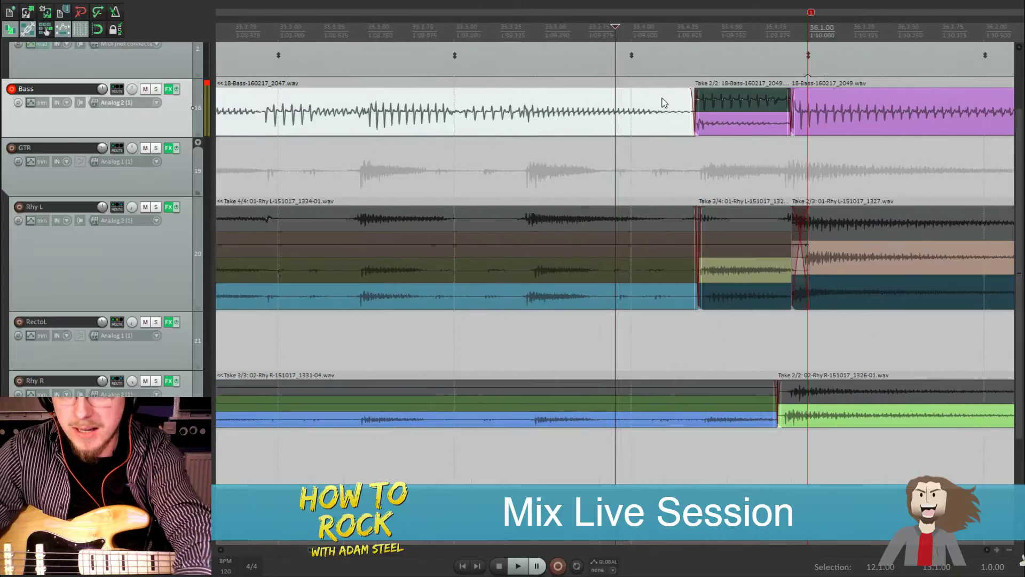
Play across the bass join at bar 36 to check the edit, and stop playback
key(space)
scroll(694, 127, down, 4)
scroll(534, 91, down, 5)
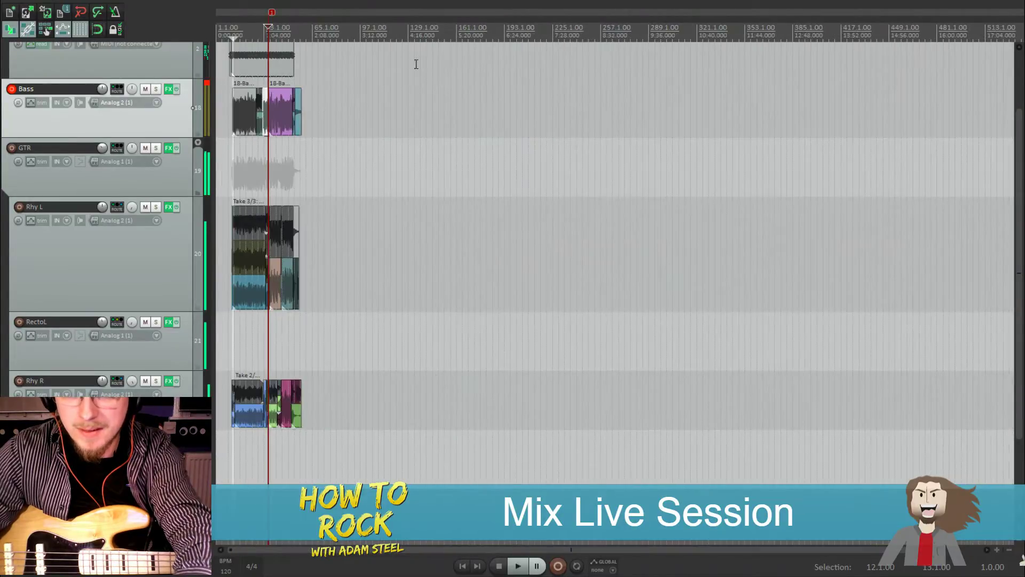
key(space)
Disarm recording on the Bass track and play the song's opening from just before bar 12
scroll(415, 64, up, 5)
click(351, 35)
scroll(352, 35, up, 4)
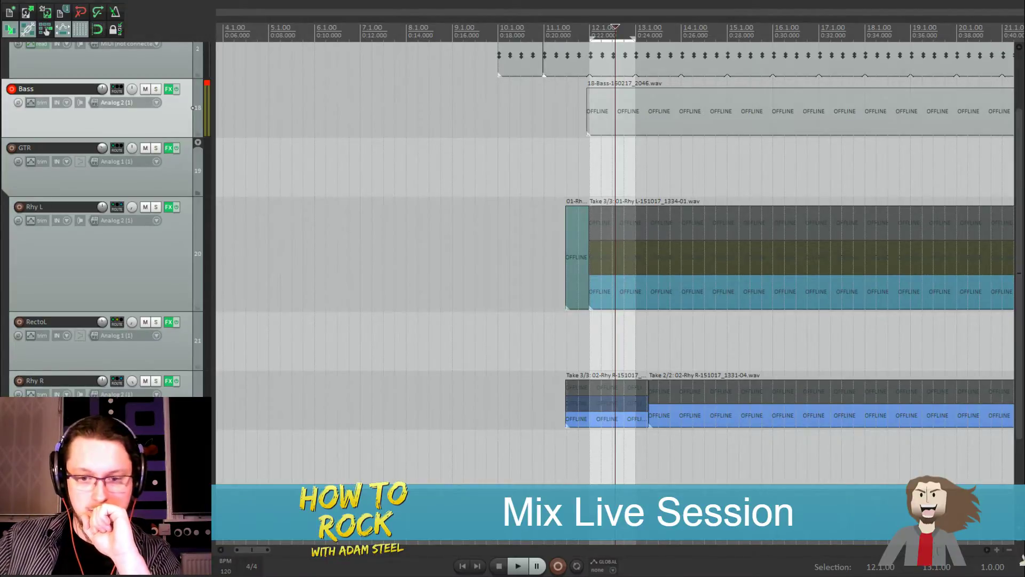
scroll(662, 275, down, 4)
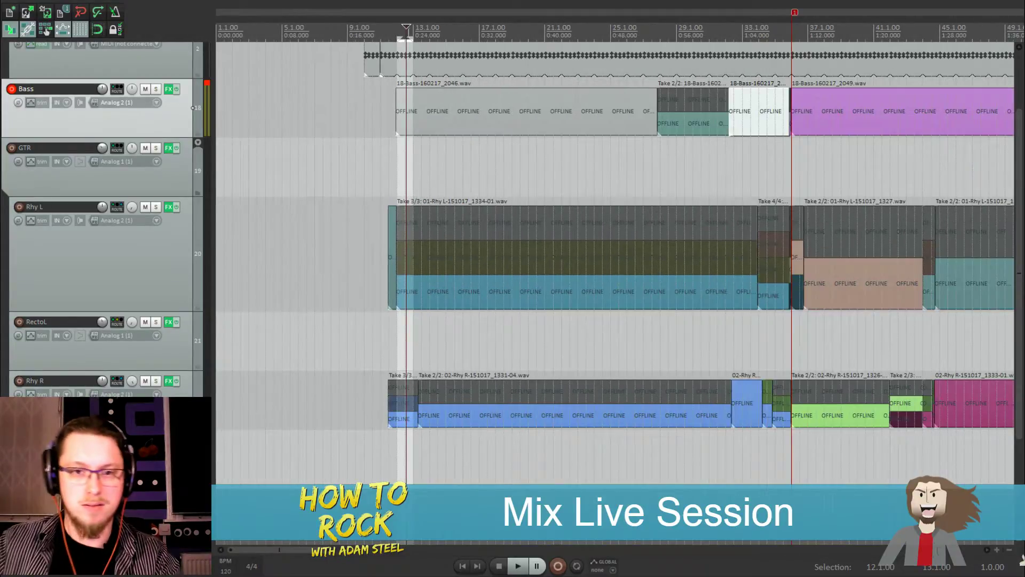
scroll(614, 256, up, 4)
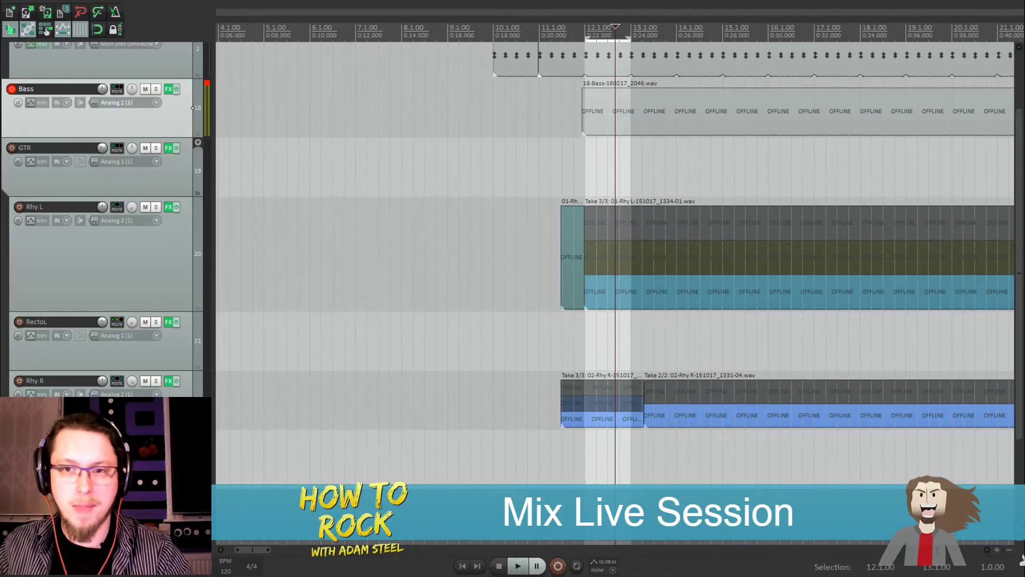
scroll(466, 52, down, 3)
scroll(395, 32, up, 3)
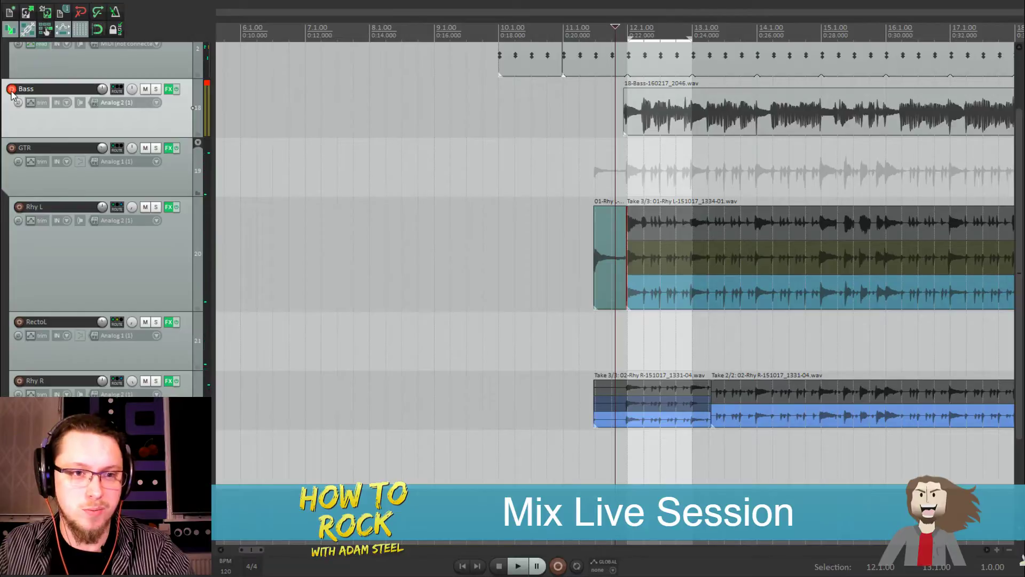
key(space)
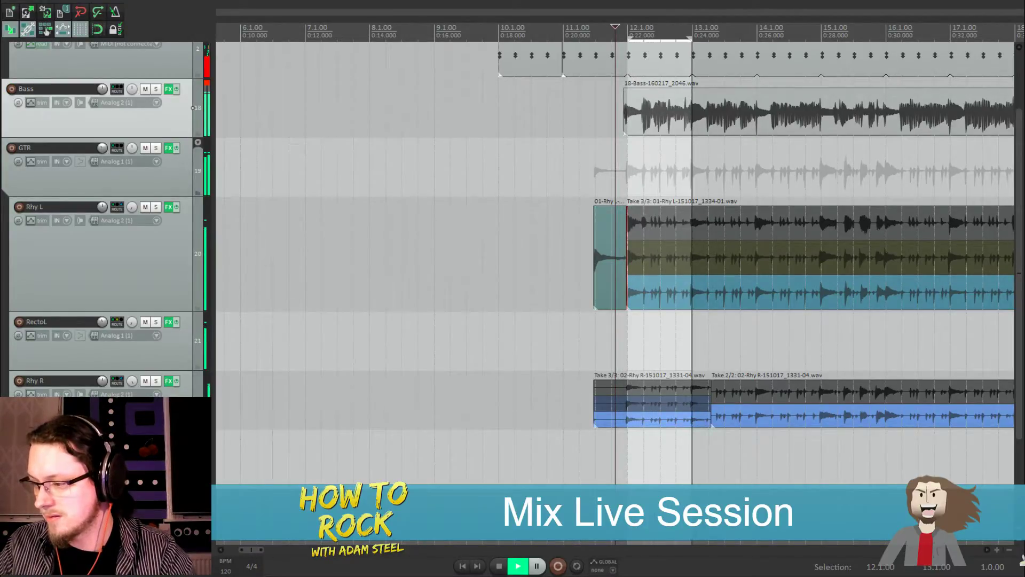
key(space)
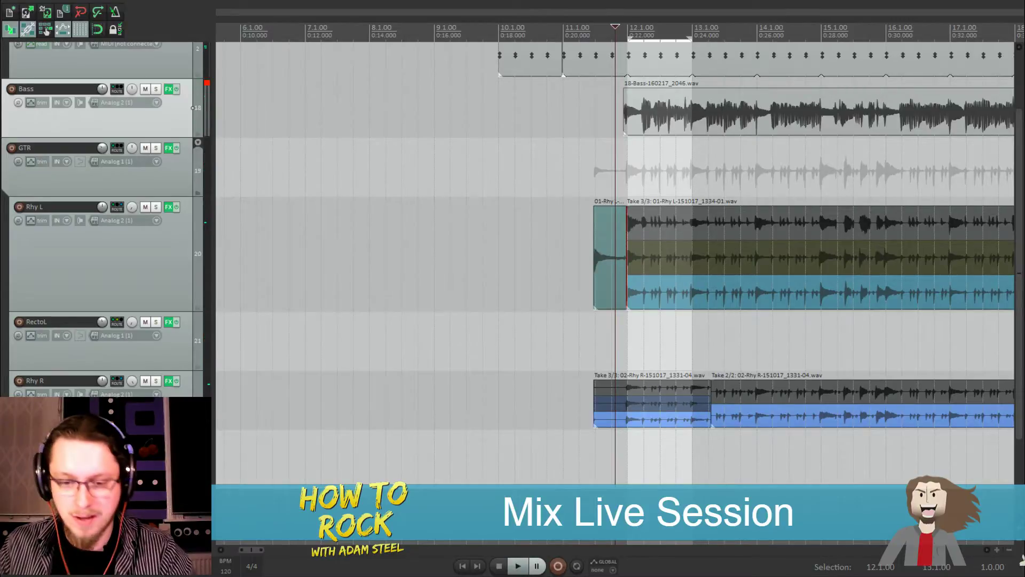
Check the mix level on the VU meters of the master track's Virtual Tape Machines during playback, and close the plug-in
key(alt+Tab)
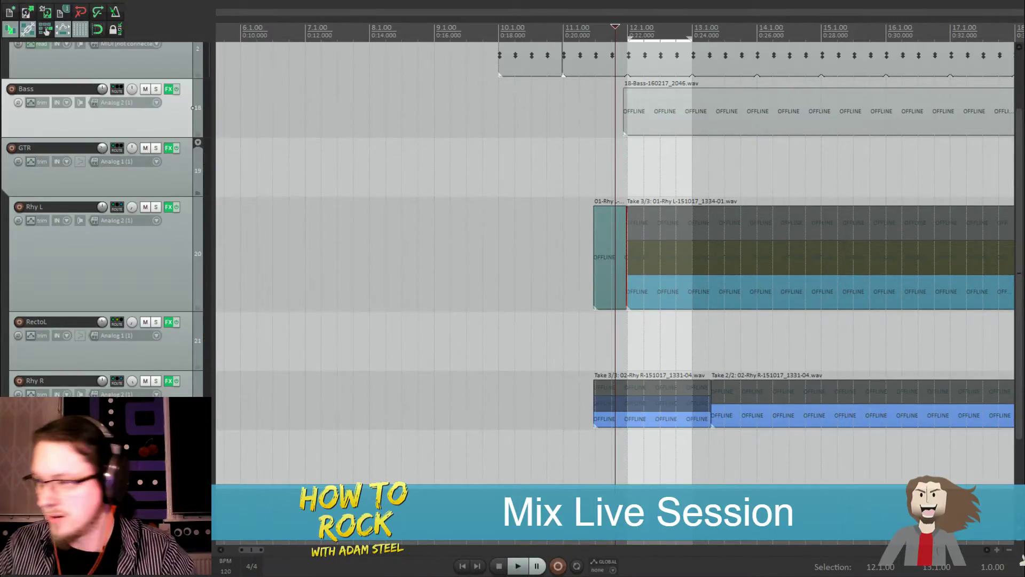
key(ctrl+m)
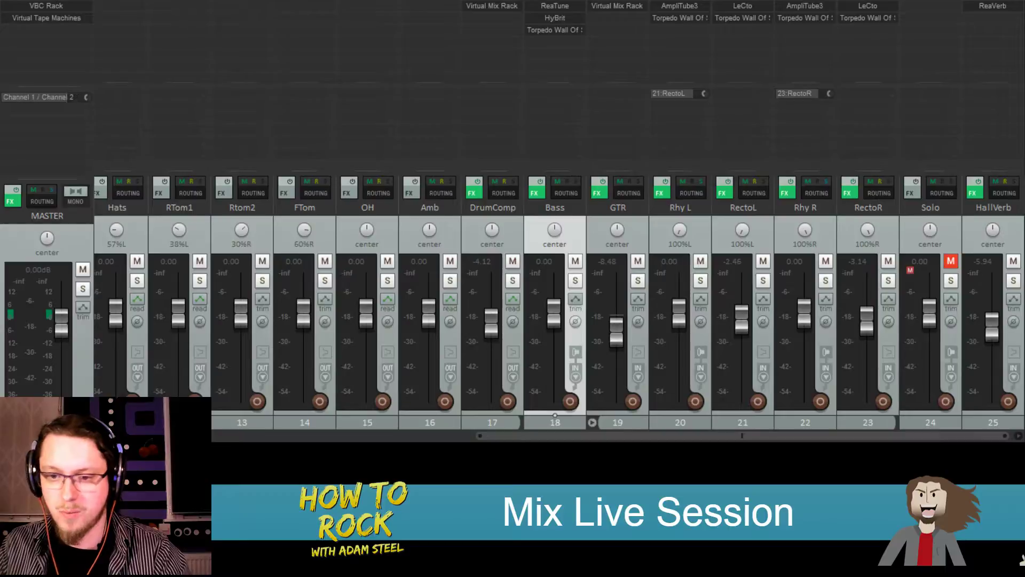
click(815, 78)
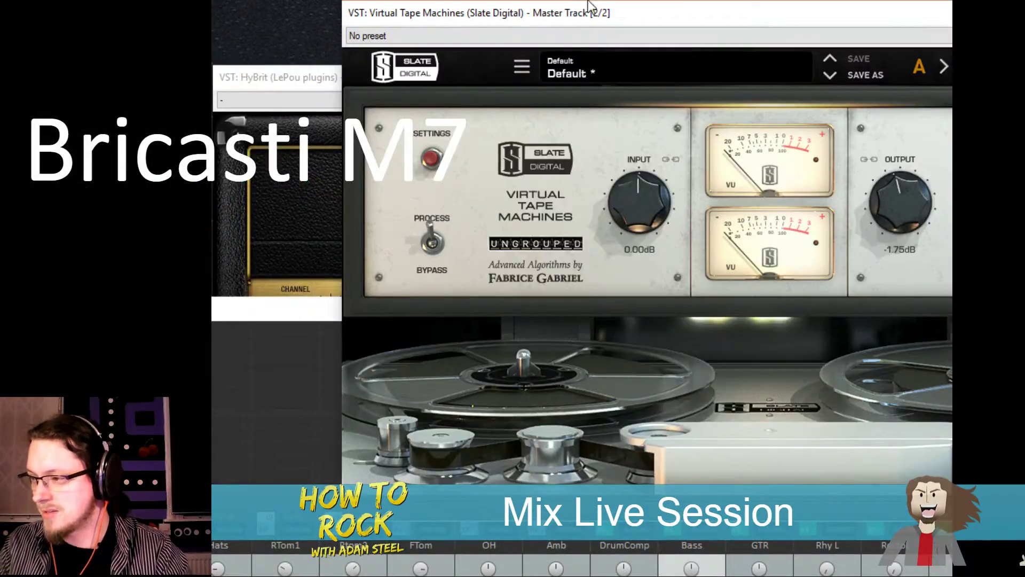
drag(589, 5, 374, 27)
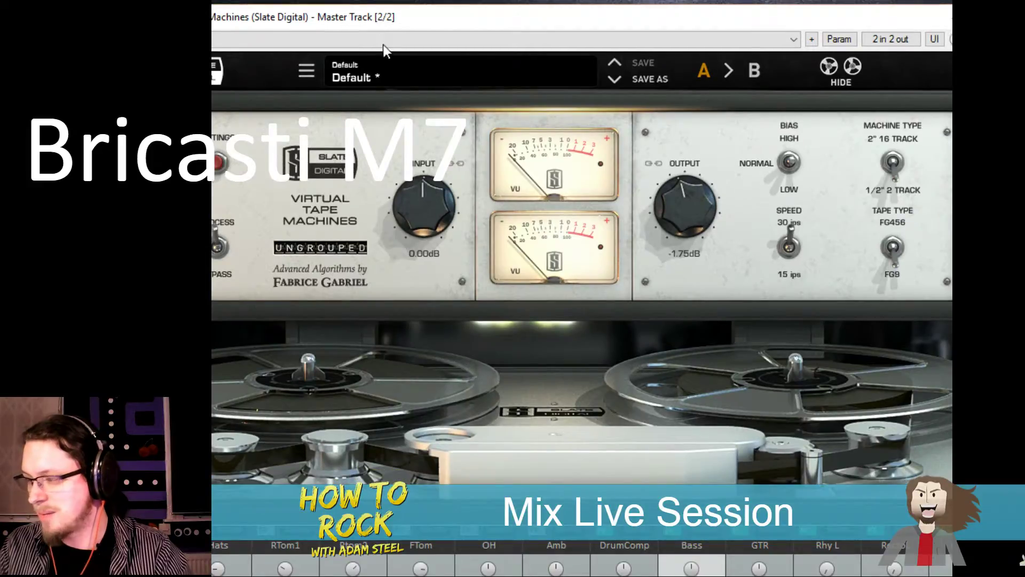
key(space)
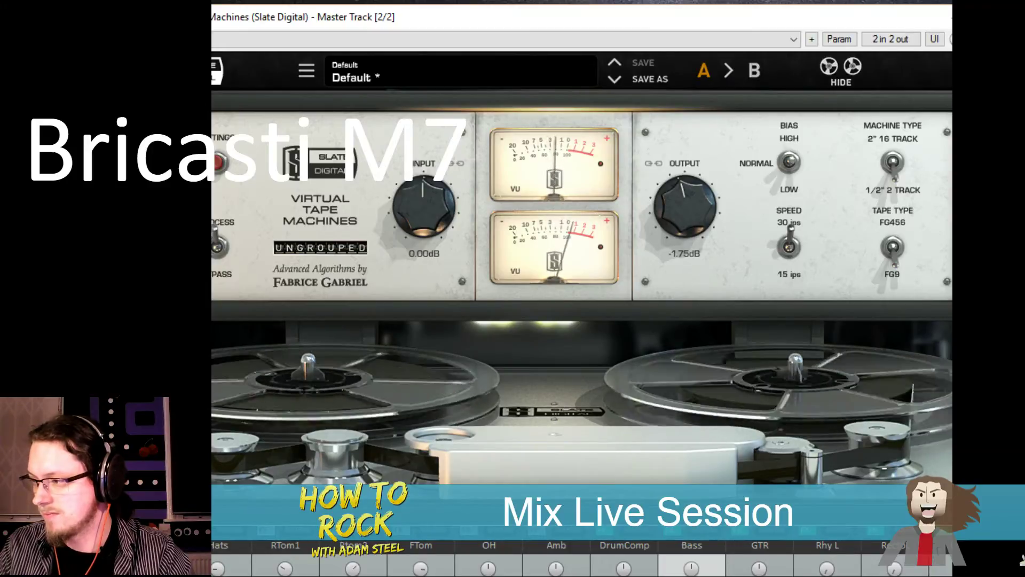
click(975, 17)
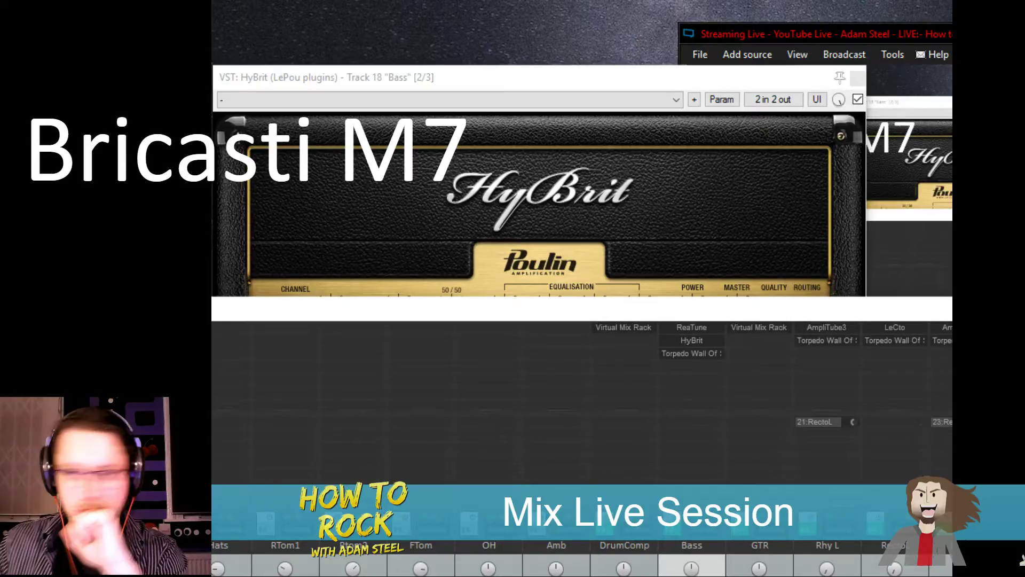
Switch to the broadcasting app and remove the "Bricasti M7" text source from Scene 4
key(alt+Tab)
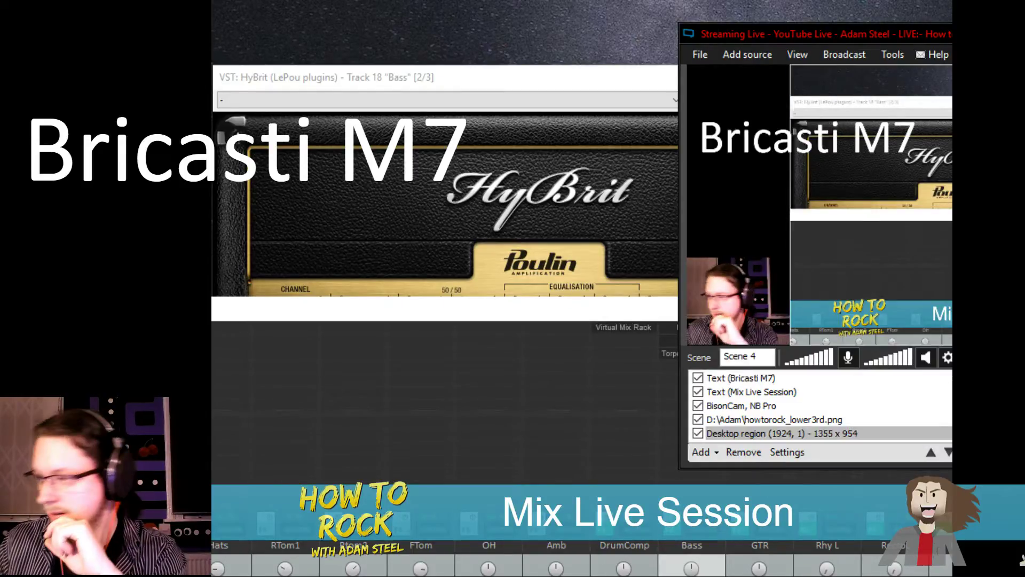
double_click(762, 383)
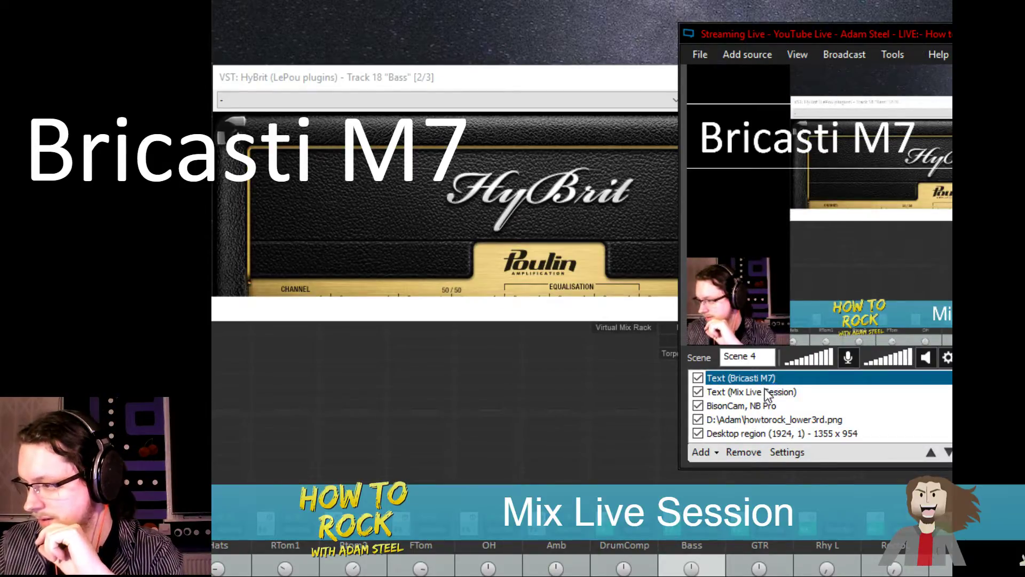
key(Escape)
click(747, 451)
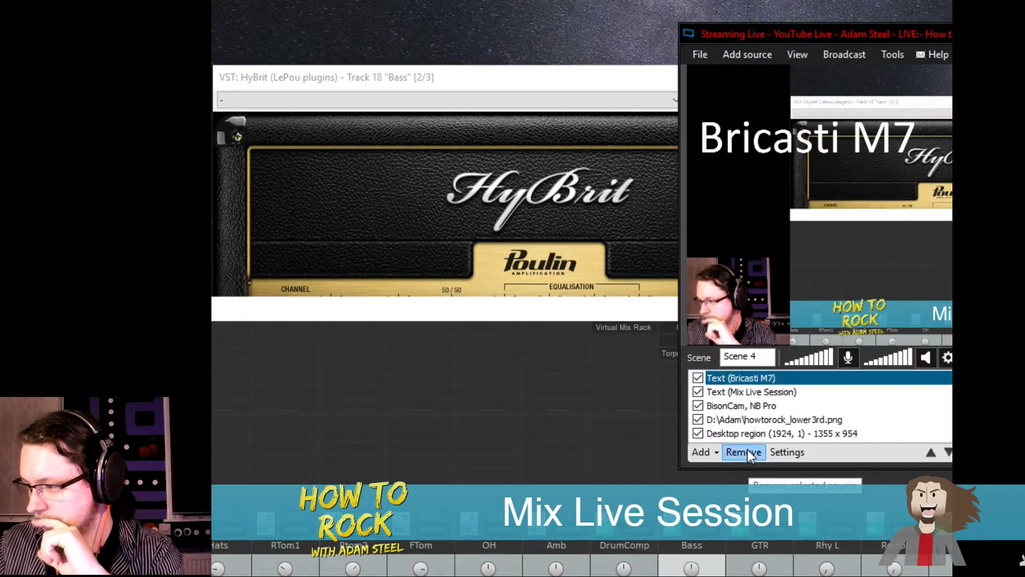
click(758, 391)
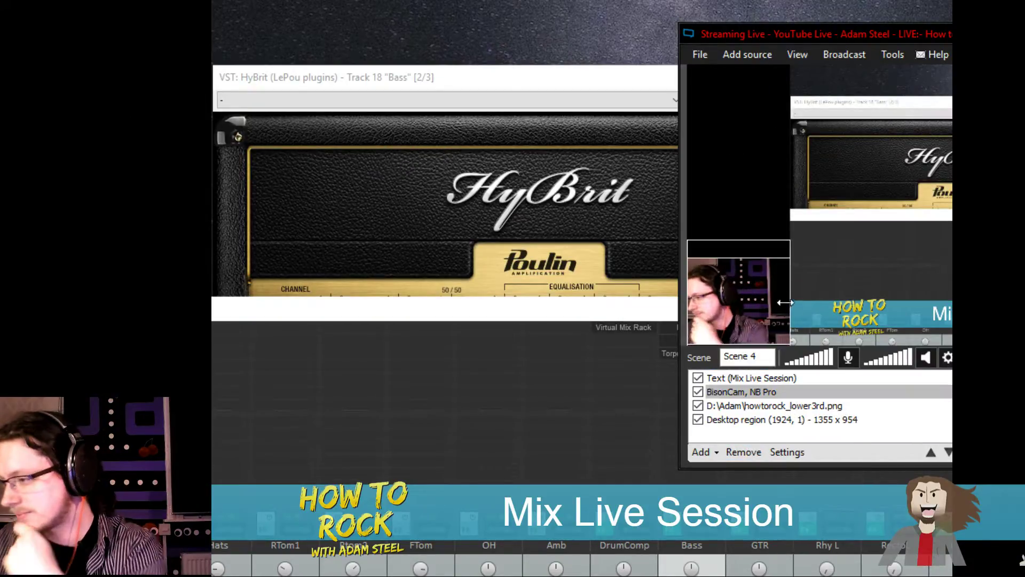
click(790, 405)
click(859, 320)
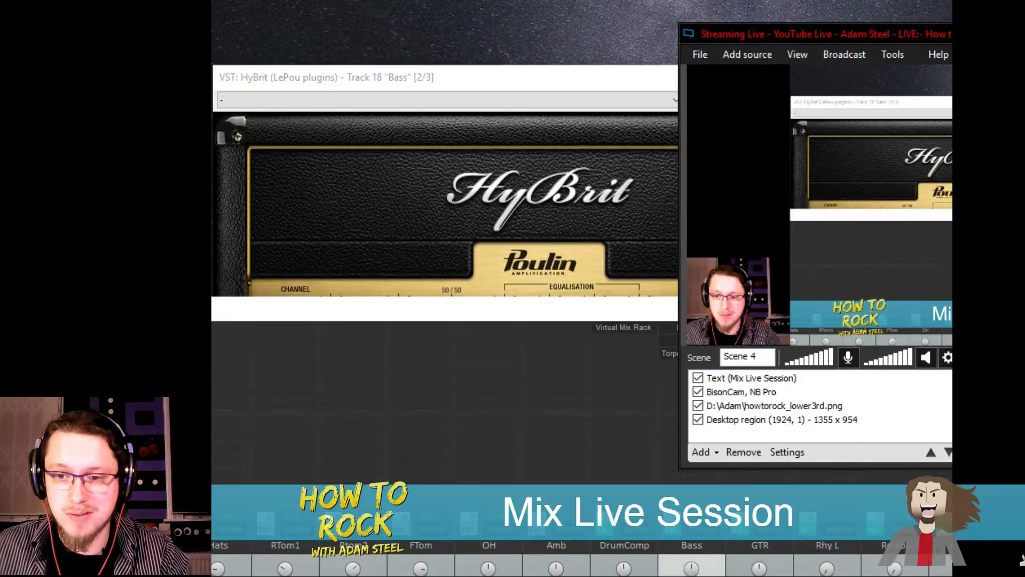
Add Virtual Mix Rack and Virtual Tape Machines to the end of the Bass track's effects chain
click(1021, 560)
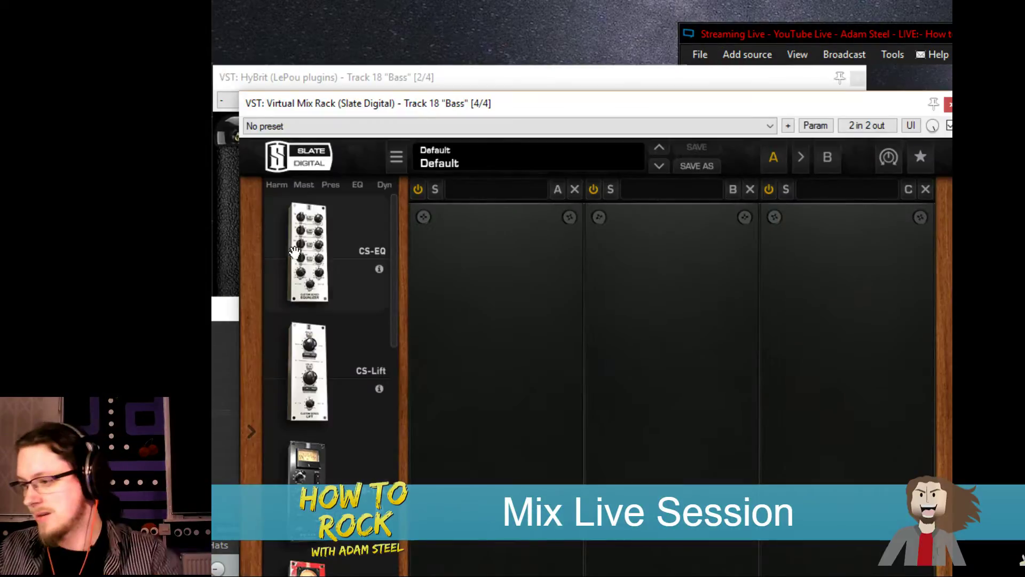
drag(444, 103, 0, 91)
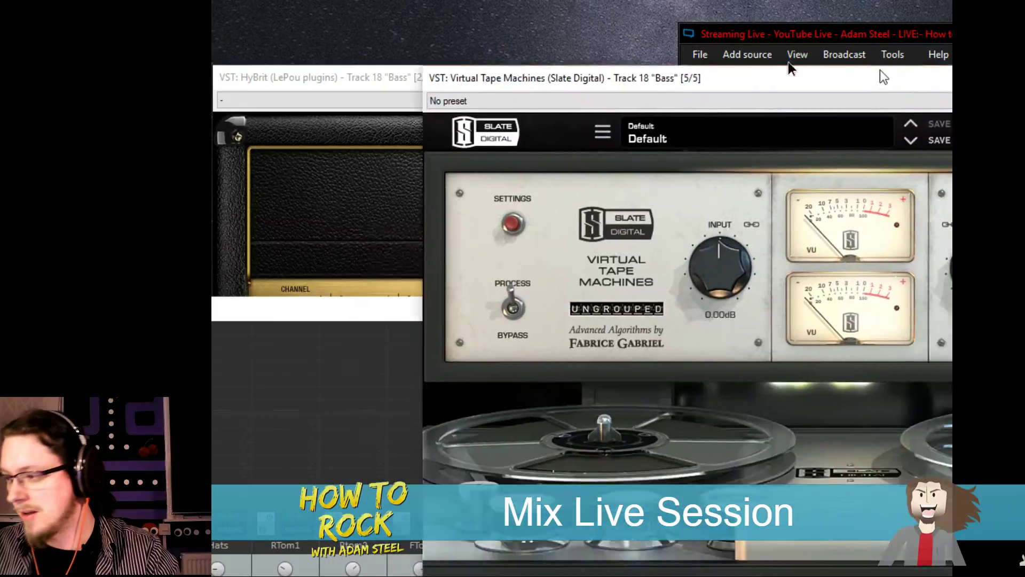
drag(881, 75, 572, 41)
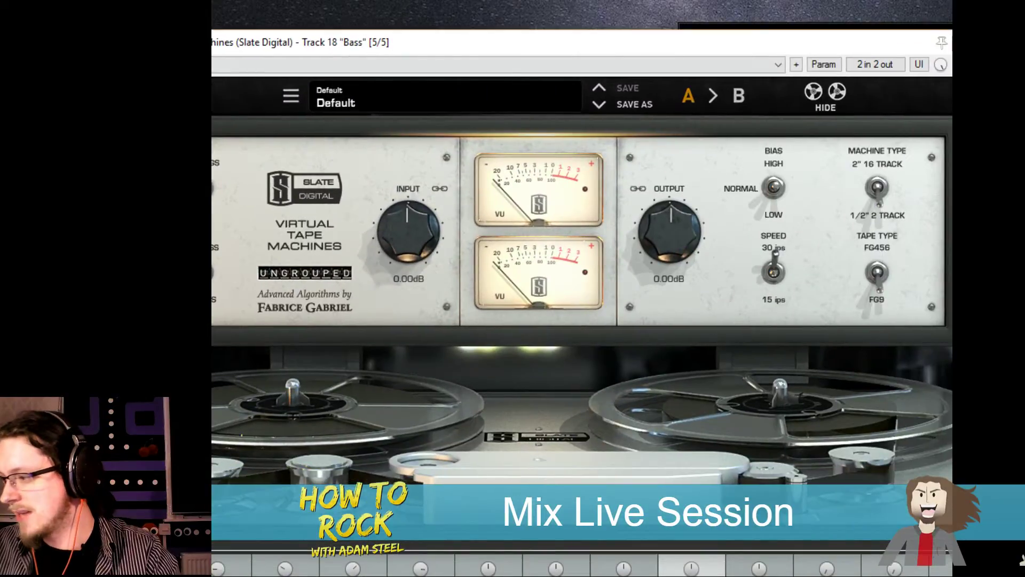
Set the Bass track's tape machine type to 2" 16 Track, and place the plug-in before the Virtual Mix Rack
click(878, 186)
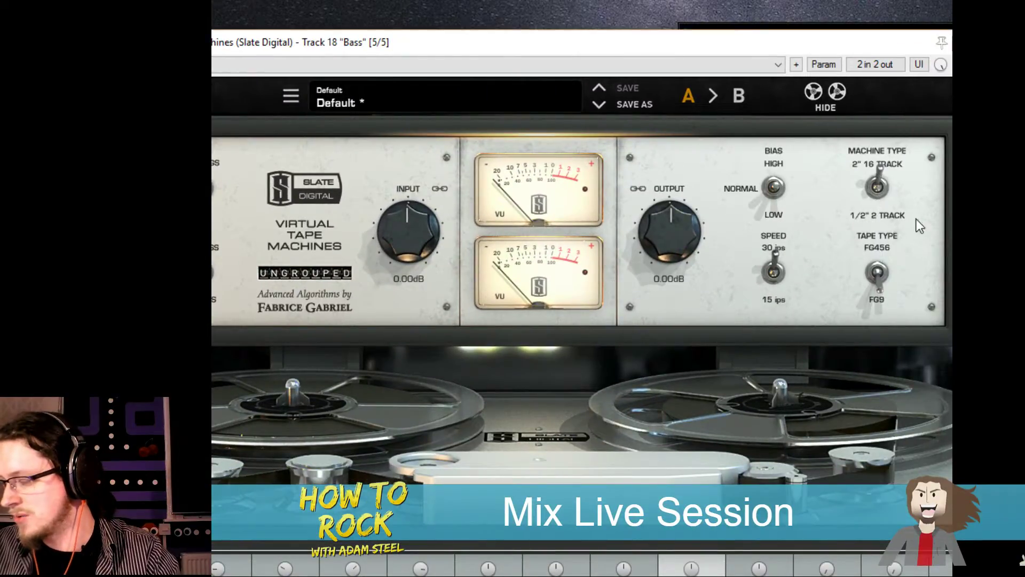
click(691, 571)
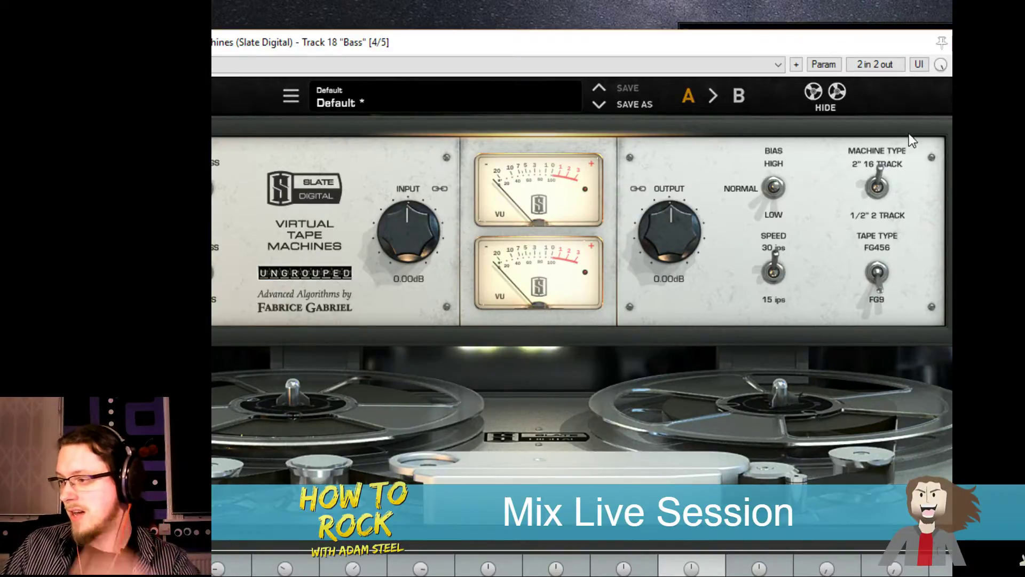
click(960, 43)
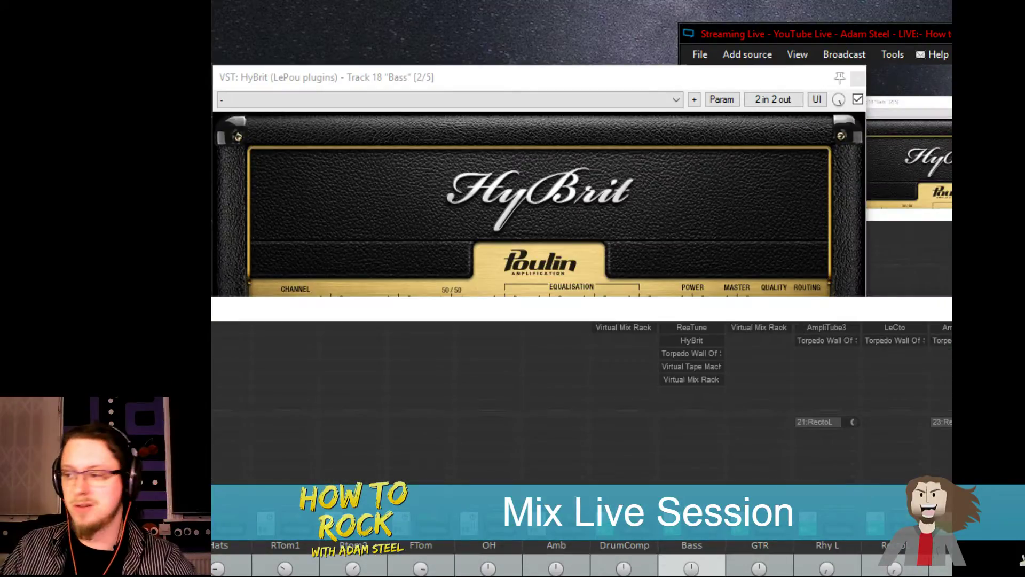
Check the bass level on the VU meters of the Bass track's Virtual Tape Machines during playback
click(701, 365)
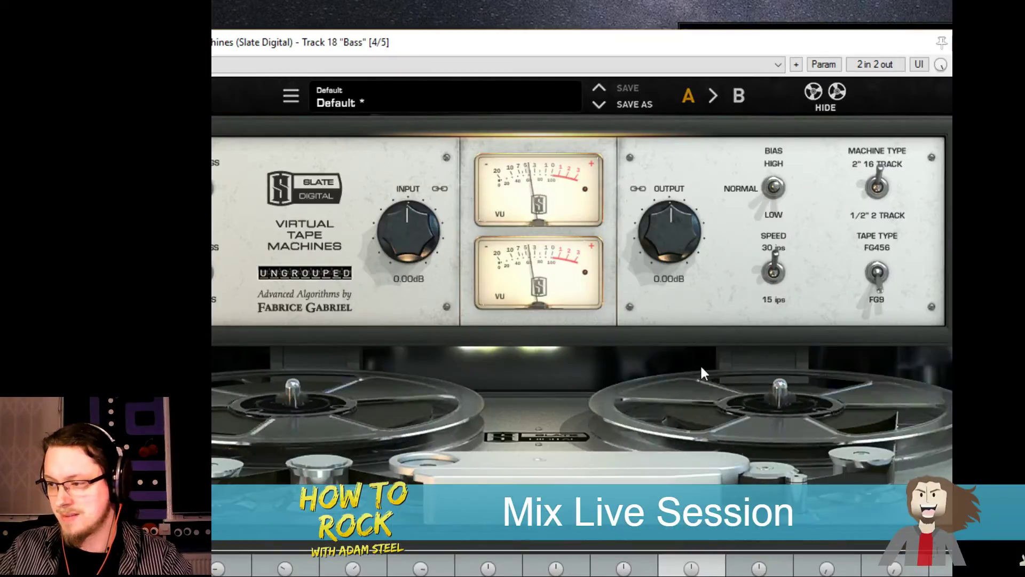
key(Escape)
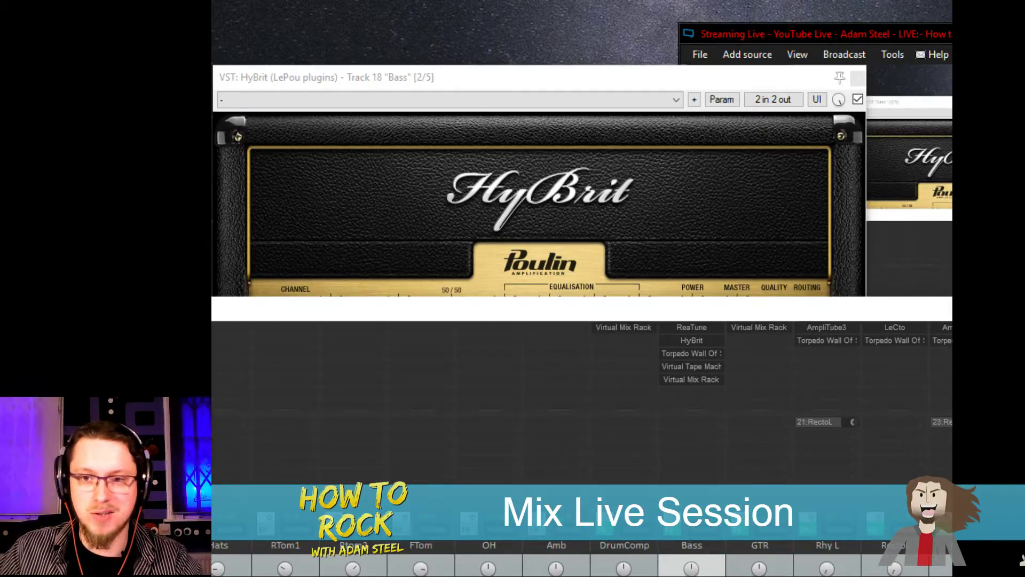
Change the microphone's Center position on the bass cabinet in Torpedo Wall of Sound, and close the plug-in
click(716, 353)
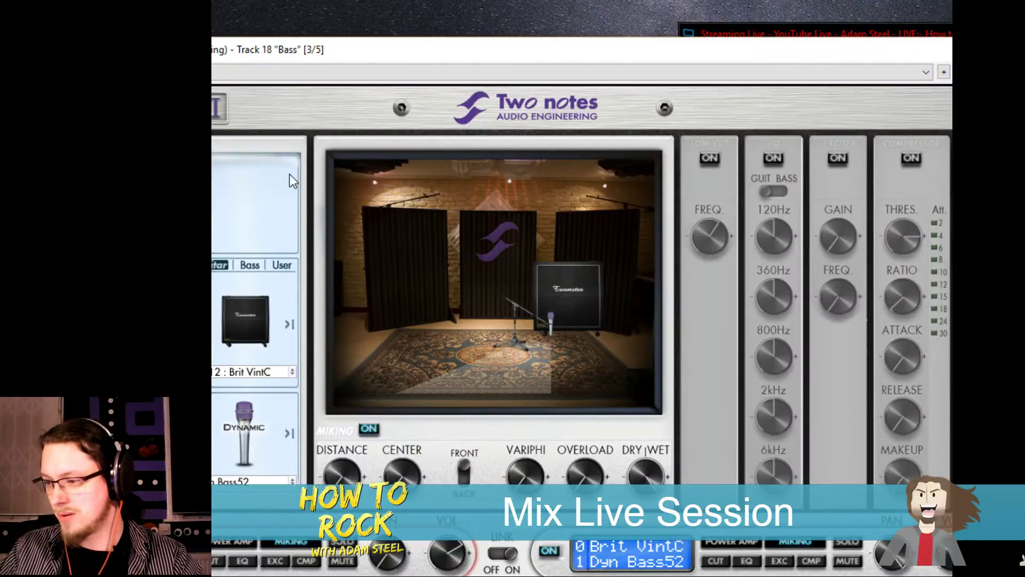
drag(307, 49, 391, 49)
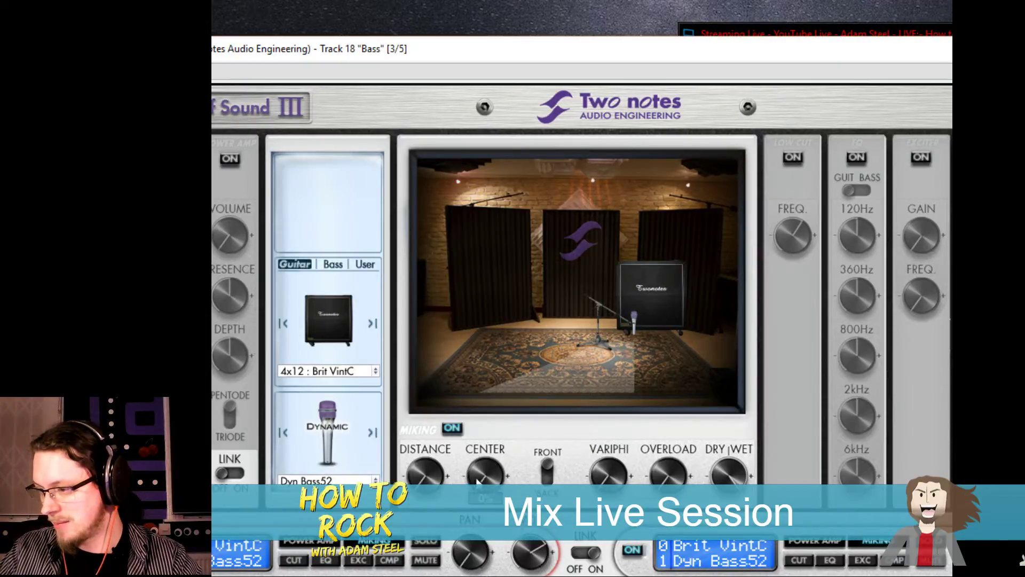
drag(478, 482, 443, 353)
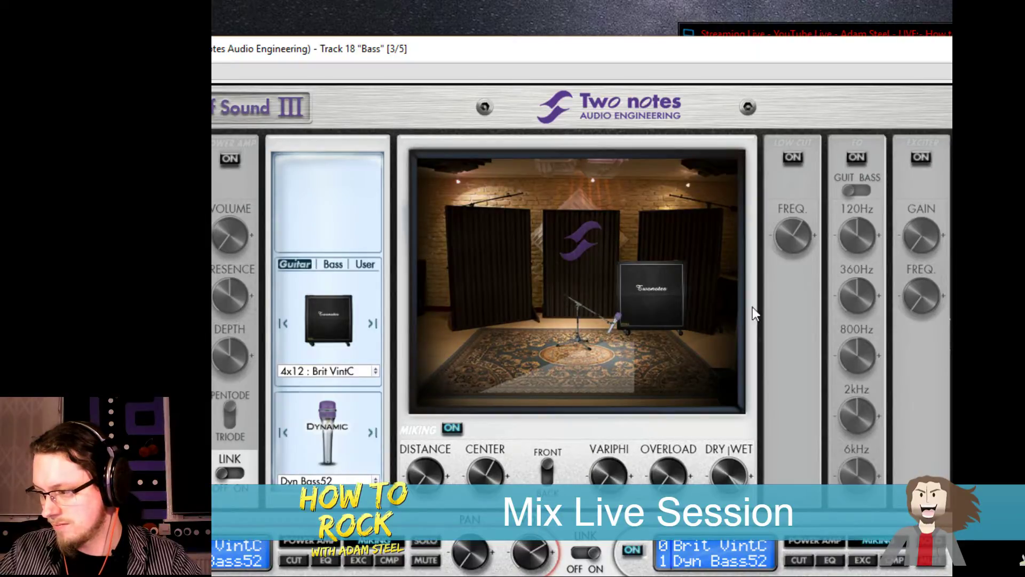
key(Escape)
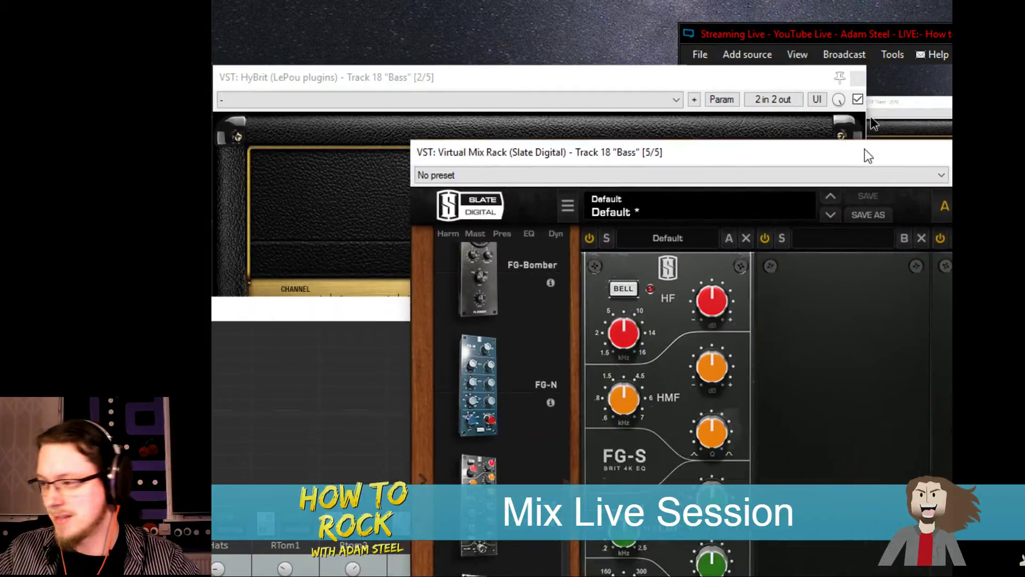
Tune the bass FG-S EQ's HMF band by sweeping a boost to about 1.88 kHz with lowered Q, and cut it by 5.25 dB
drag(864, 155, 598, 59)
drag(395, 190, 559, 201)
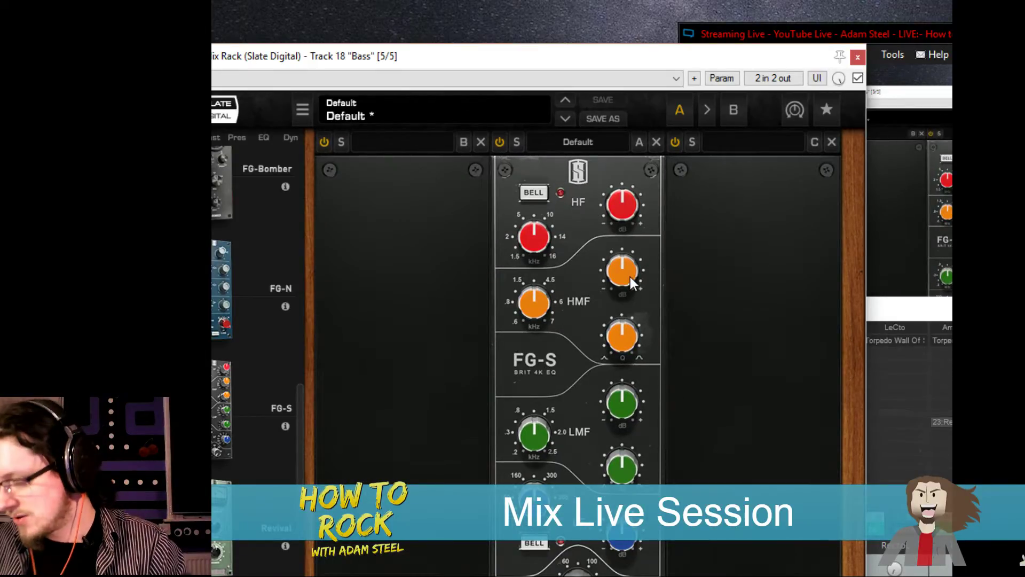
mouse_move(622, 344)
mouse_down()
mouse_move(619, 356)
mouse_move(622, 344)
mouse_up()
drag(627, 270, 626, 220)
click(532, 299)
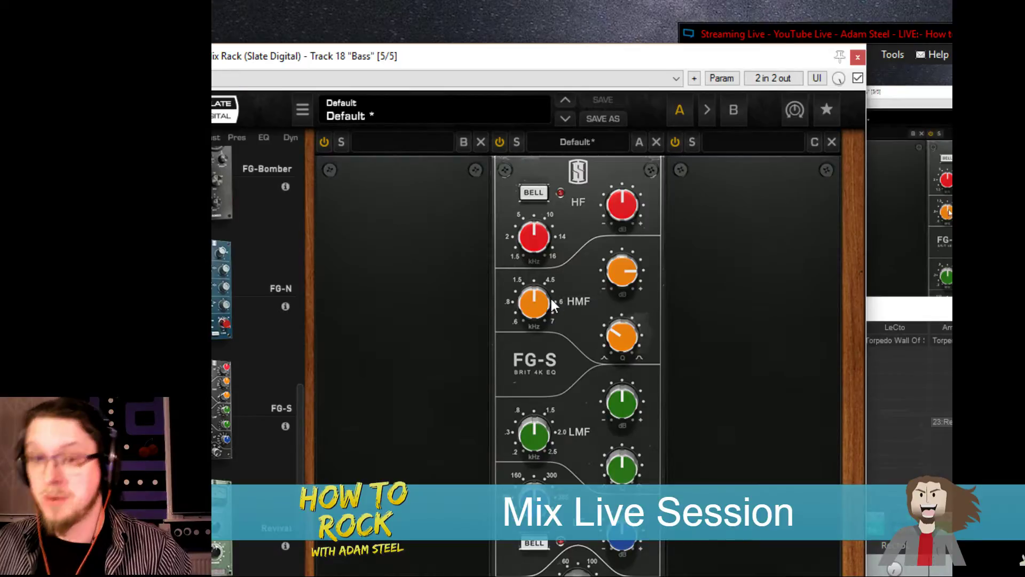
mouse_move(539, 313)
mouse_down()
mouse_move(558, 261)
mouse_move(533, 293)
mouse_move(515, 355)
mouse_move(529, 319)
mouse_up()
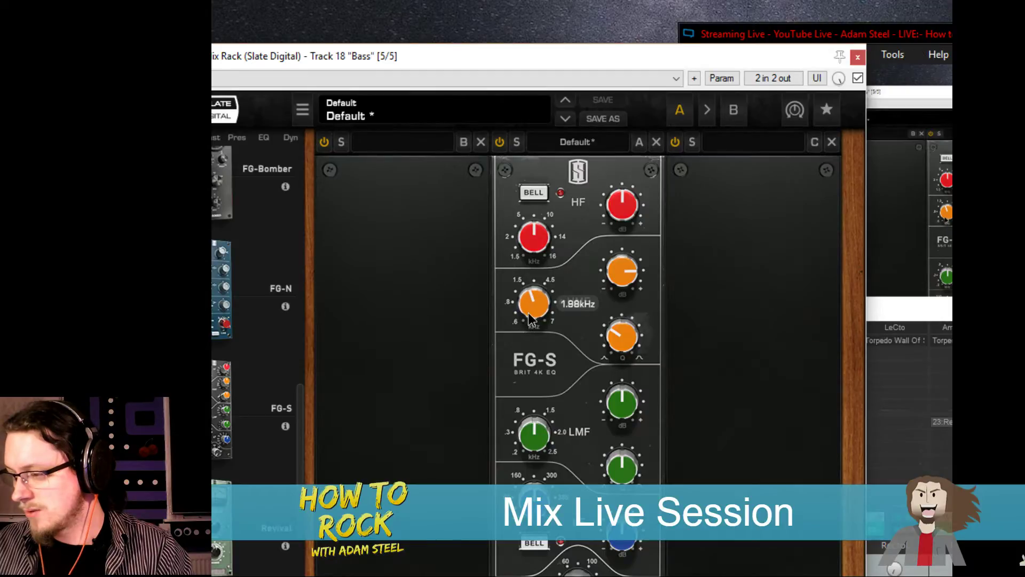
click(617, 274)
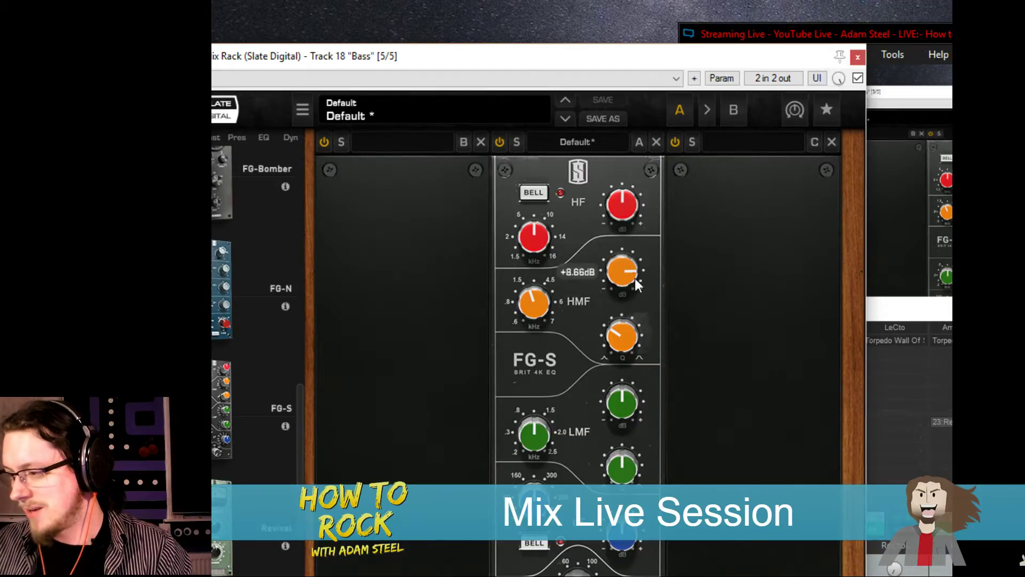
drag(611, 257, 590, 323)
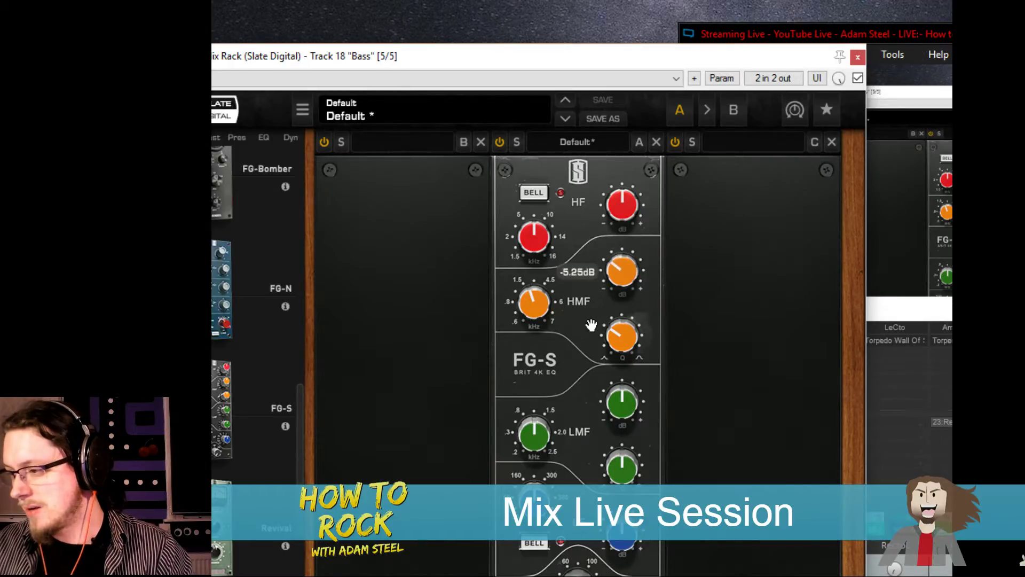
Load the red FG-401 compressor into the bass Virtual Mix Rack, directly after the FG-S EQ
scroll(622, 274, up, 2)
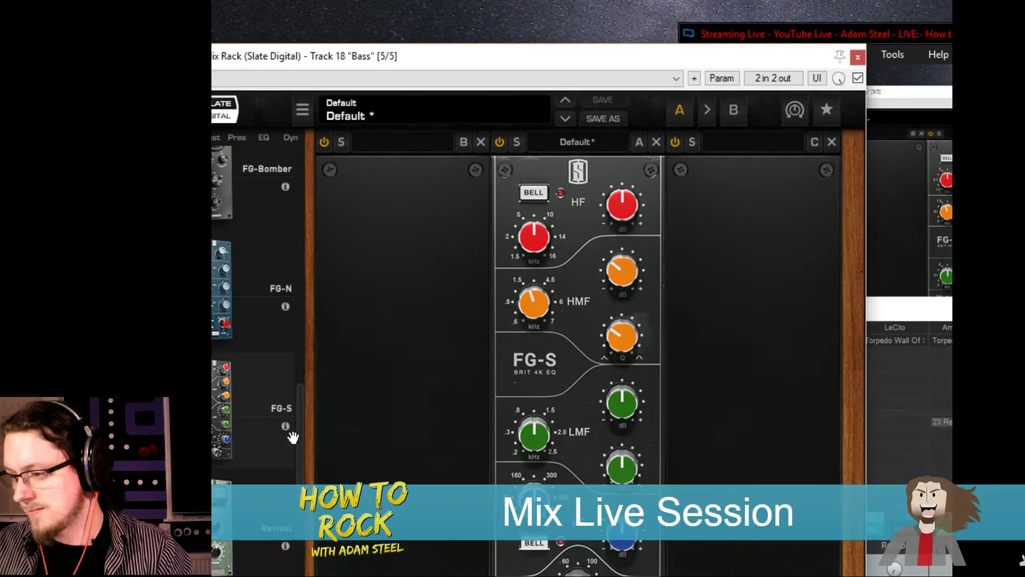
drag(305, 432, 316, 202)
drag(270, 509, 588, 443)
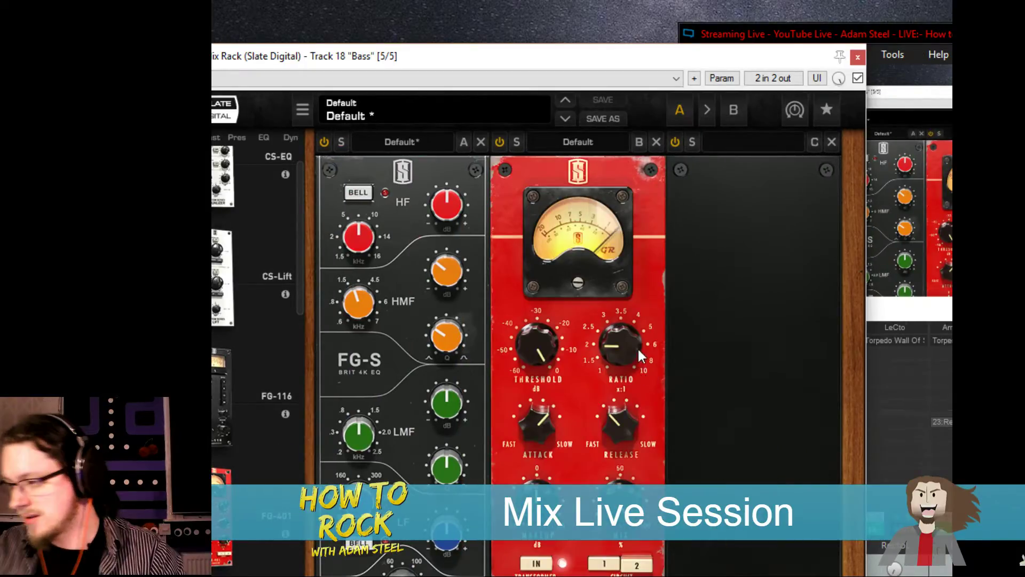
Set the bass compressor's ratio to about 4:1 and turn both its attack and release towards fast
drag(644, 280, 634, 269)
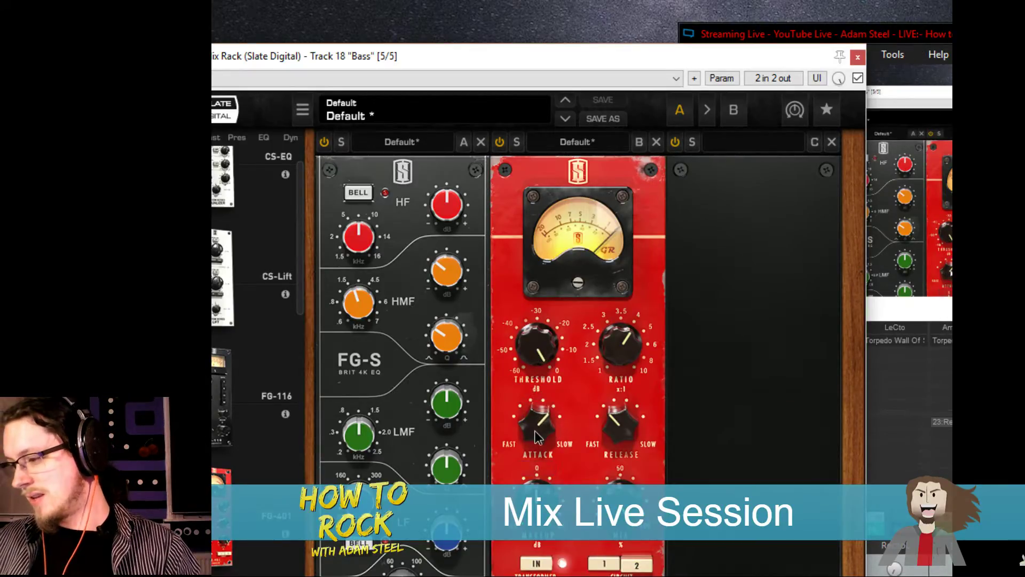
drag(531, 425, 528, 464)
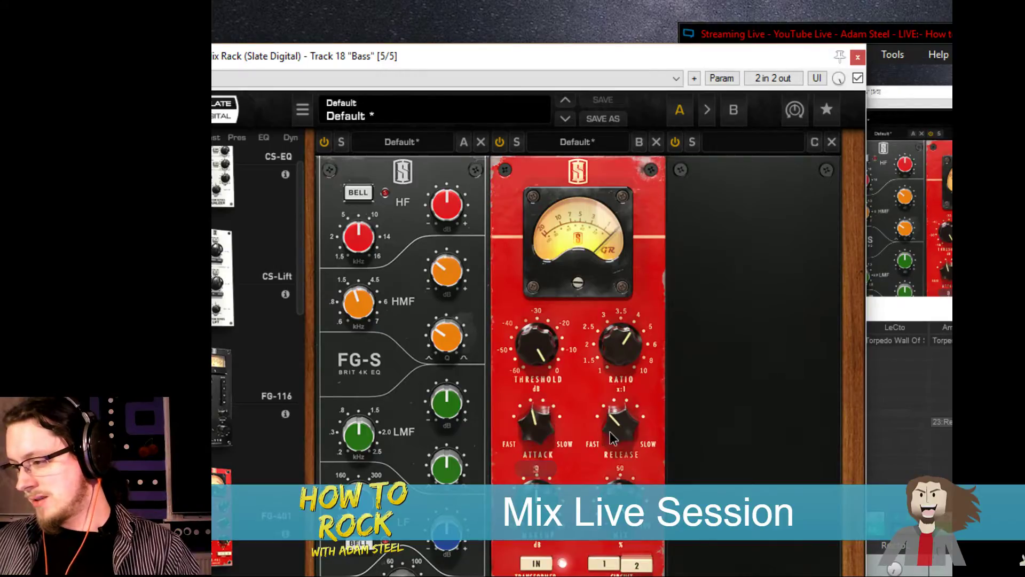
drag(620, 424, 604, 446)
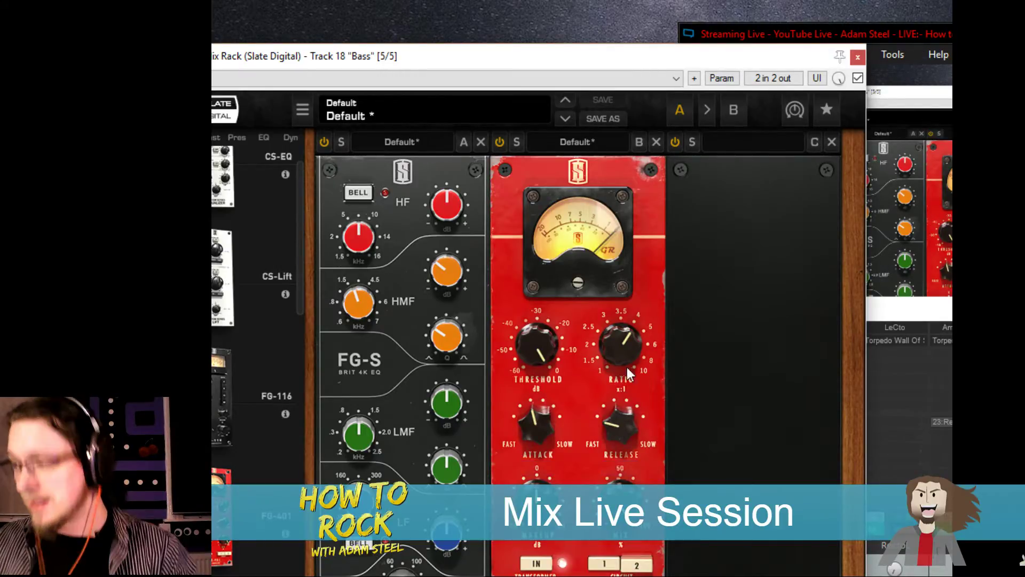
drag(619, 418, 624, 382)
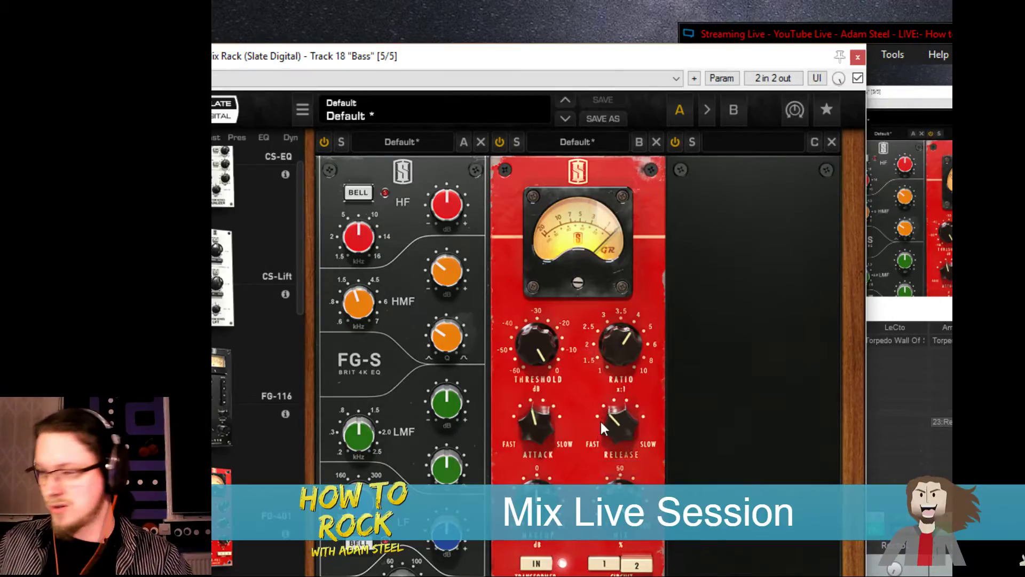
drag(600, 419, 602, 430)
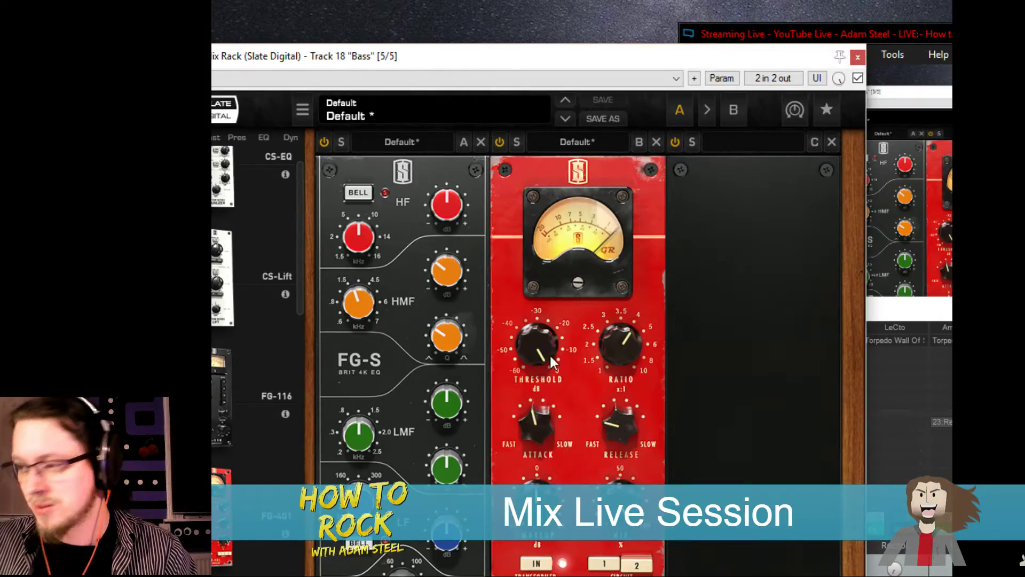
Lower the bass compressor's threshold to about -20 dB during playback
drag(540, 350, 546, 336)
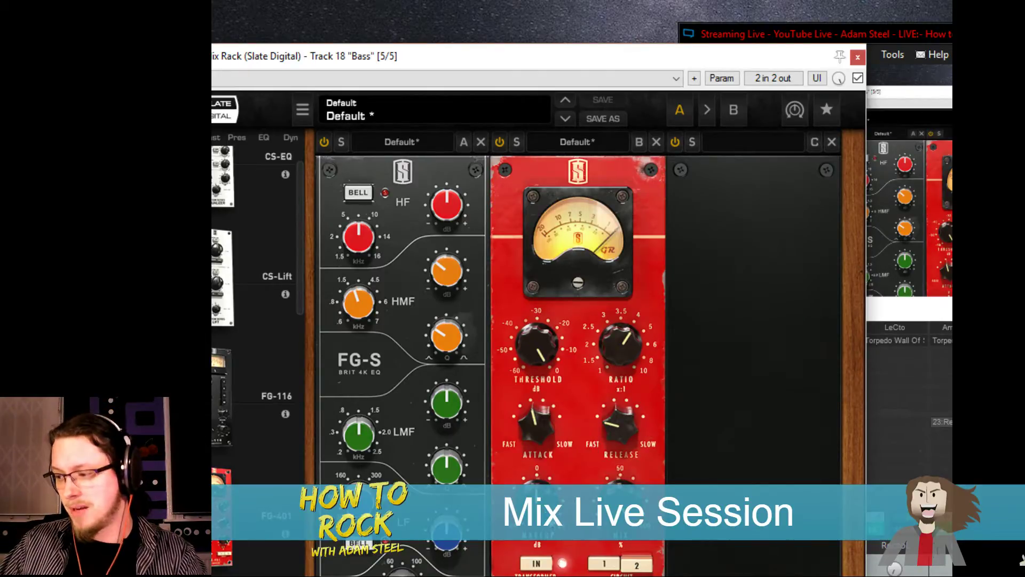
click(902, 307)
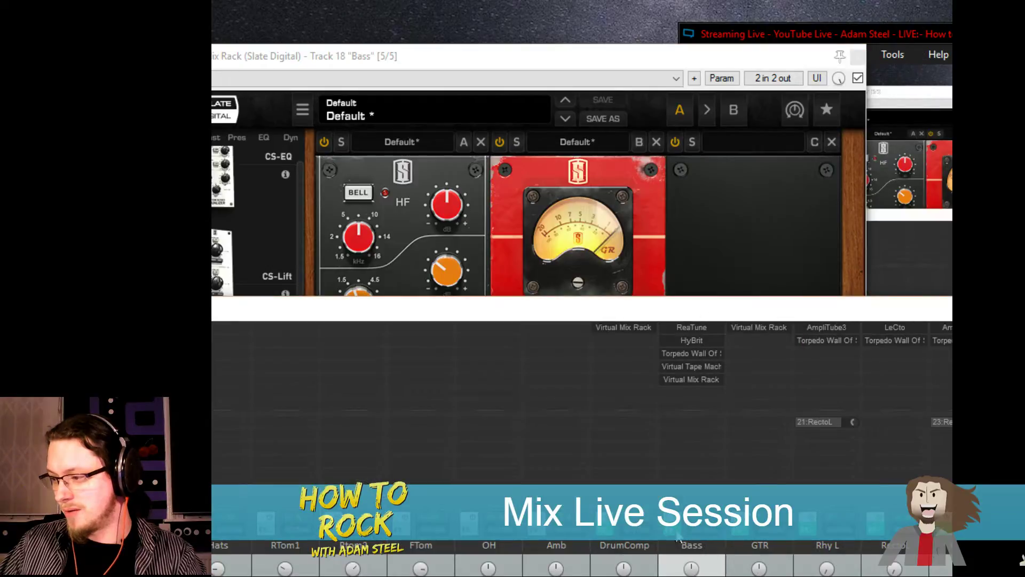
click(752, 216)
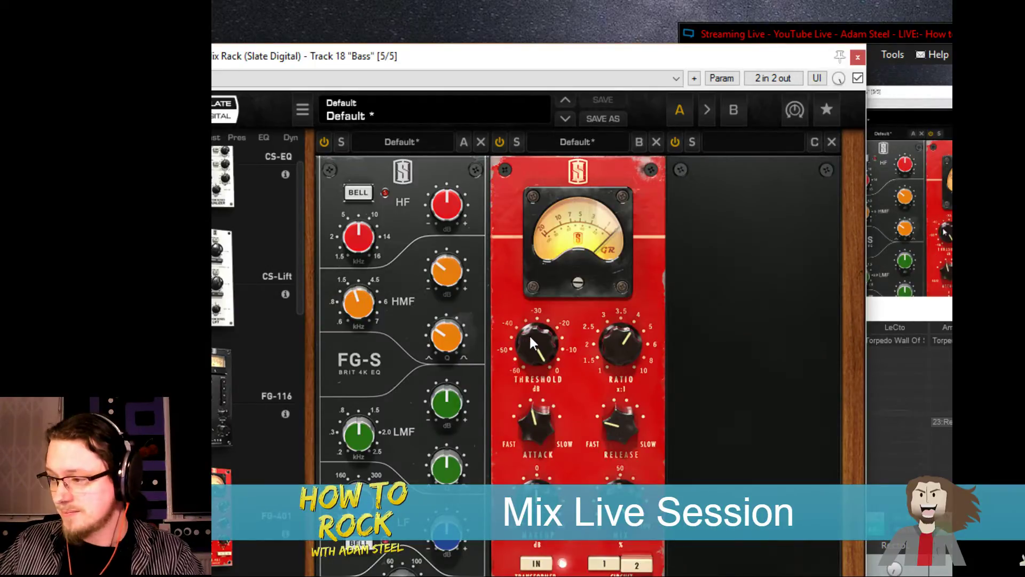
drag(529, 335, 523, 392)
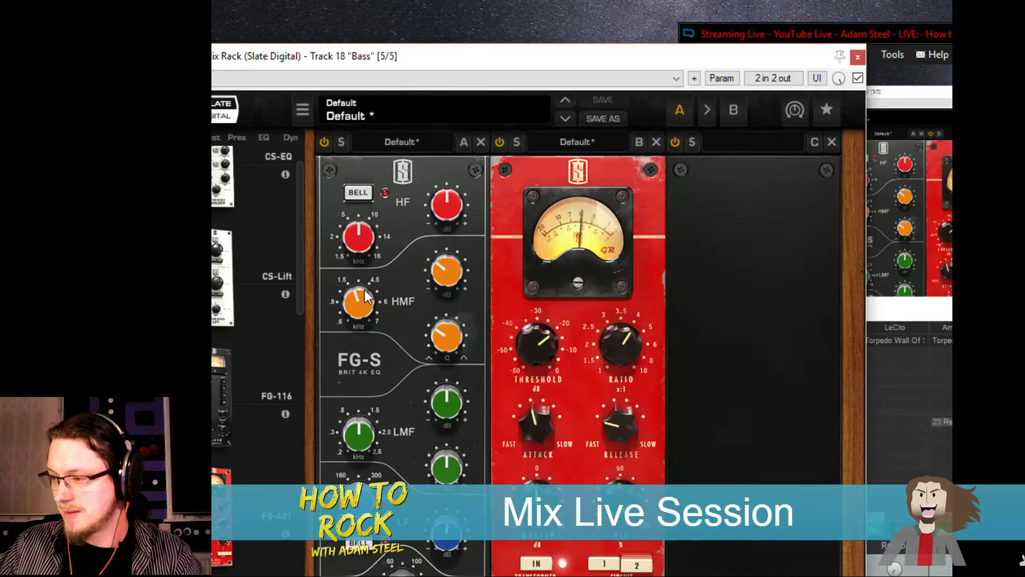
Bypass the bass compressor module and re-enable it to compare the sound with and without compression
click(502, 142)
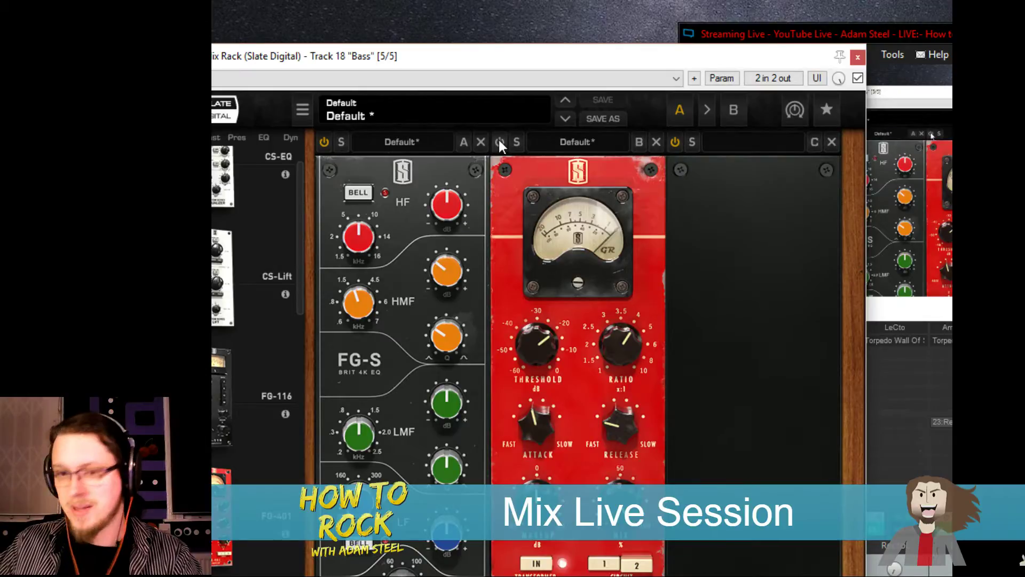
click(498, 141)
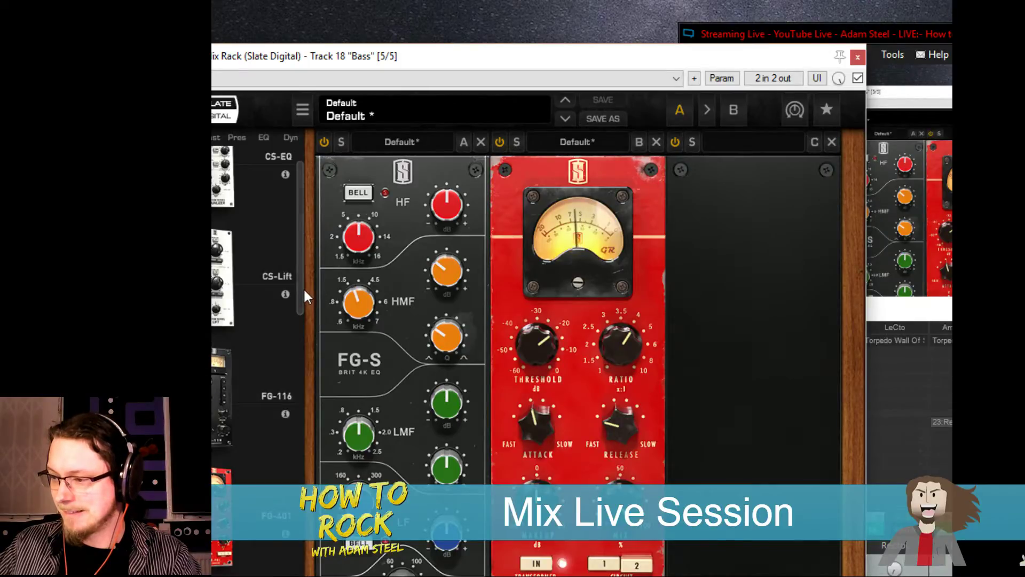
Load the CS-Lift module after the red bass compressor, then switch its low mode and set Low Lift to about 1.5
scroll(302, 296, up, 2)
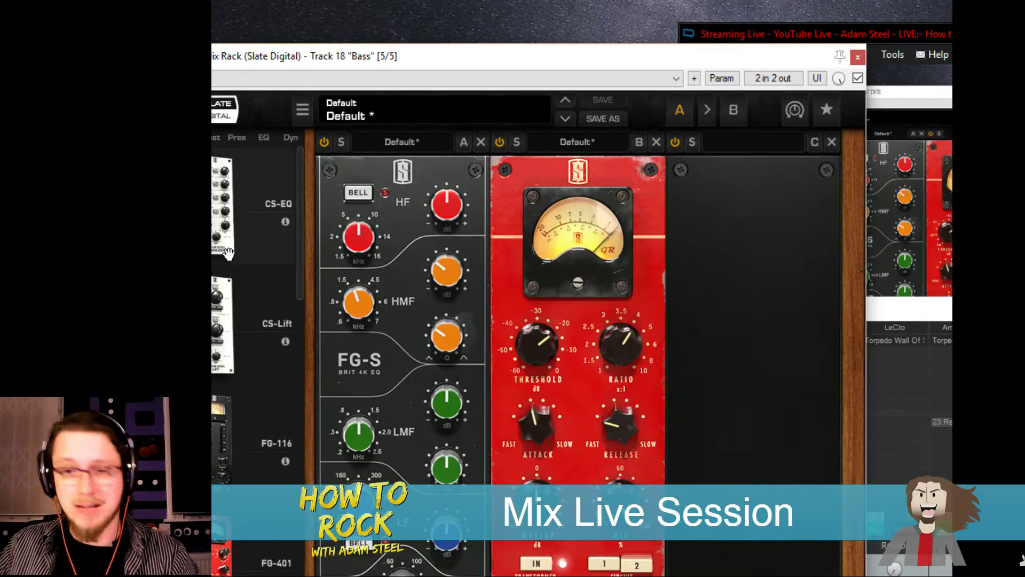
drag(226, 303, 723, 310)
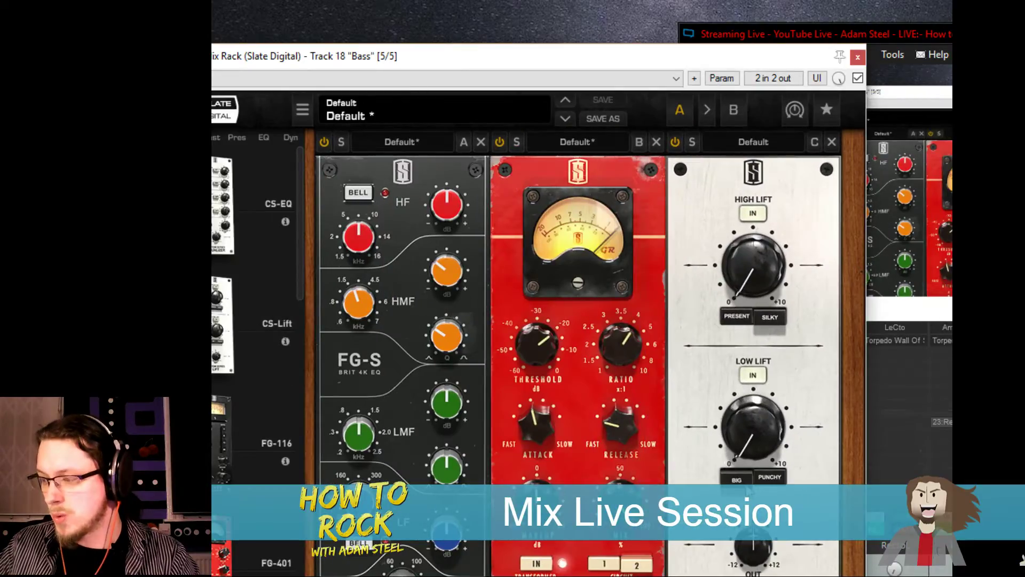
click(738, 478)
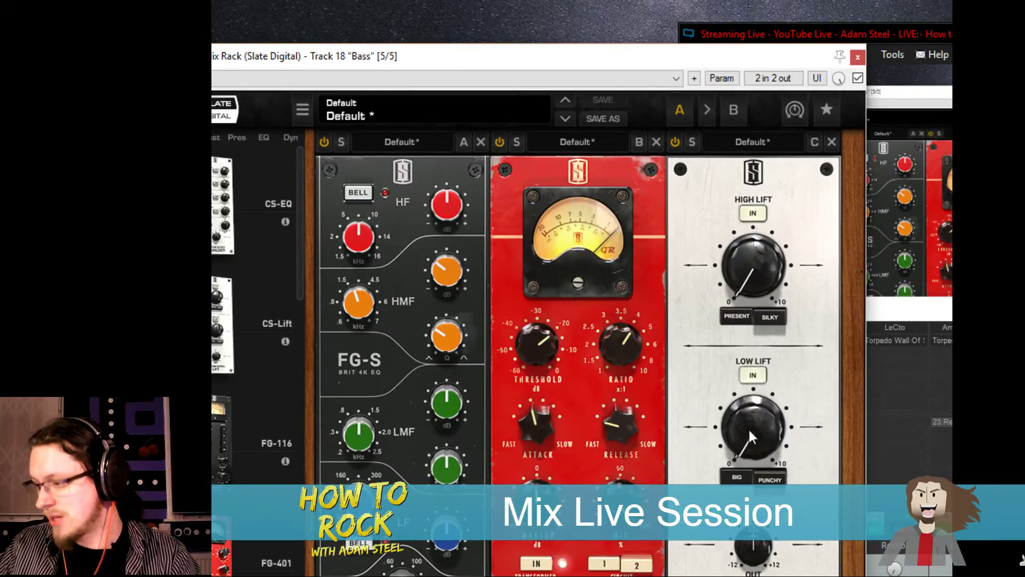
drag(747, 422, 766, 342)
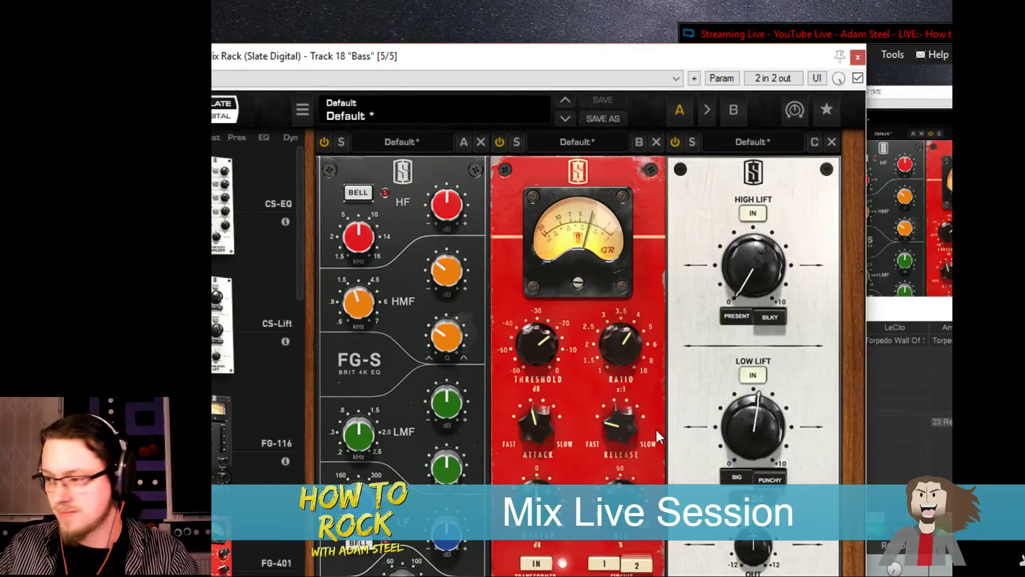
drag(746, 427, 734, 439)
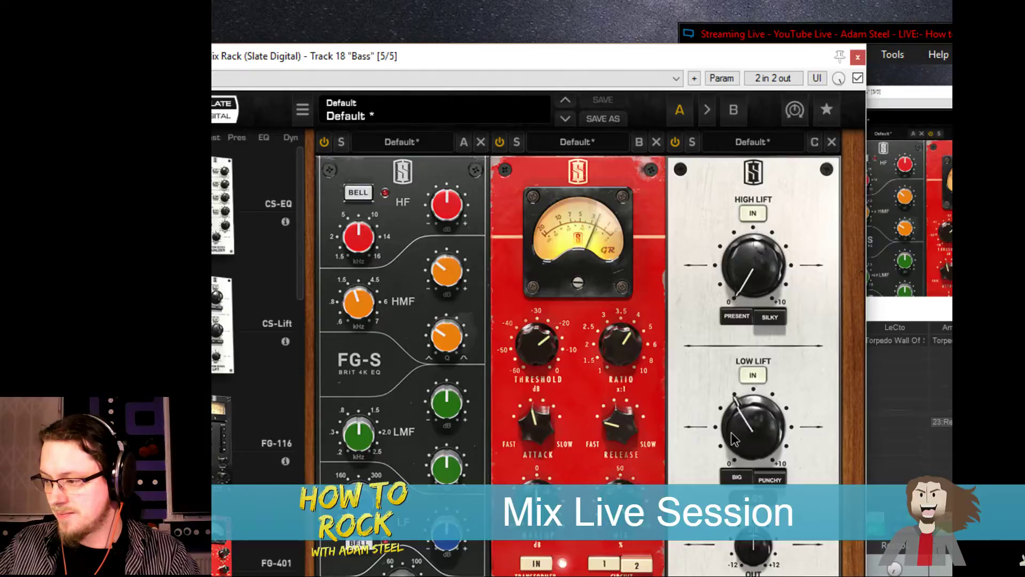
click(878, 306)
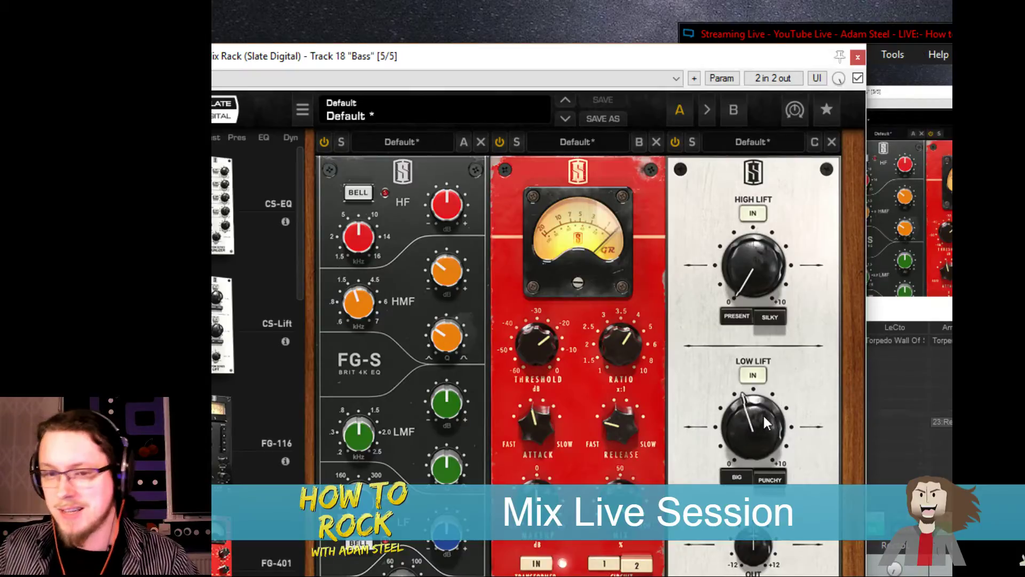
mouse_move(761, 422)
mouse_down()
mouse_move(757, 461)
mouse_move(760, 419)
mouse_up()
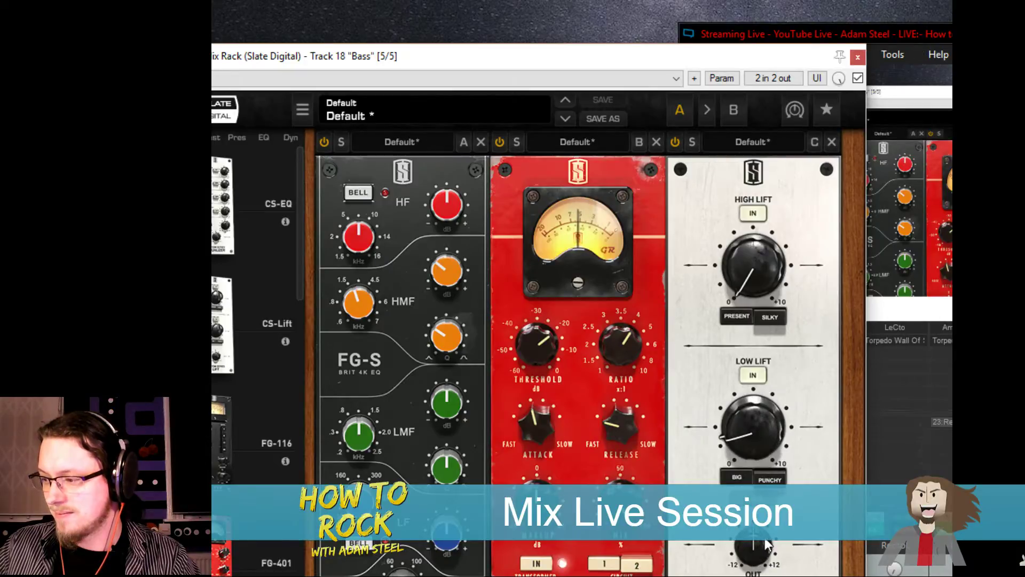
Lower the CS-Lift output slightly and raise its High Lift to about 3 while auditioning the bass
drag(763, 544, 751, 560)
drag(761, 293, 751, 206)
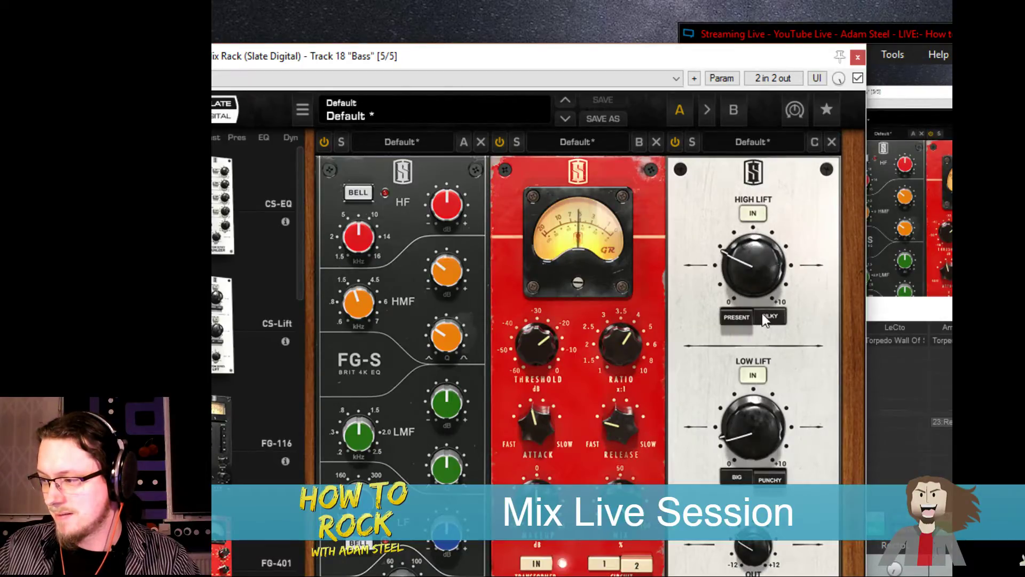
mouse_move(761, 313)
mouse_down()
mouse_move(758, 288)
mouse_move(755, 314)
mouse_up()
click(707, 575)
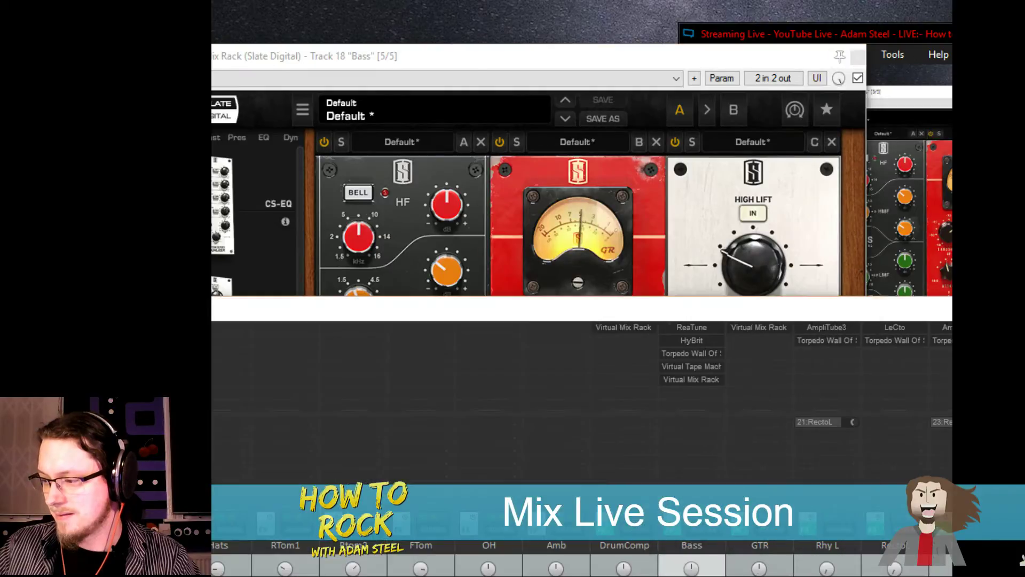
click(810, 226)
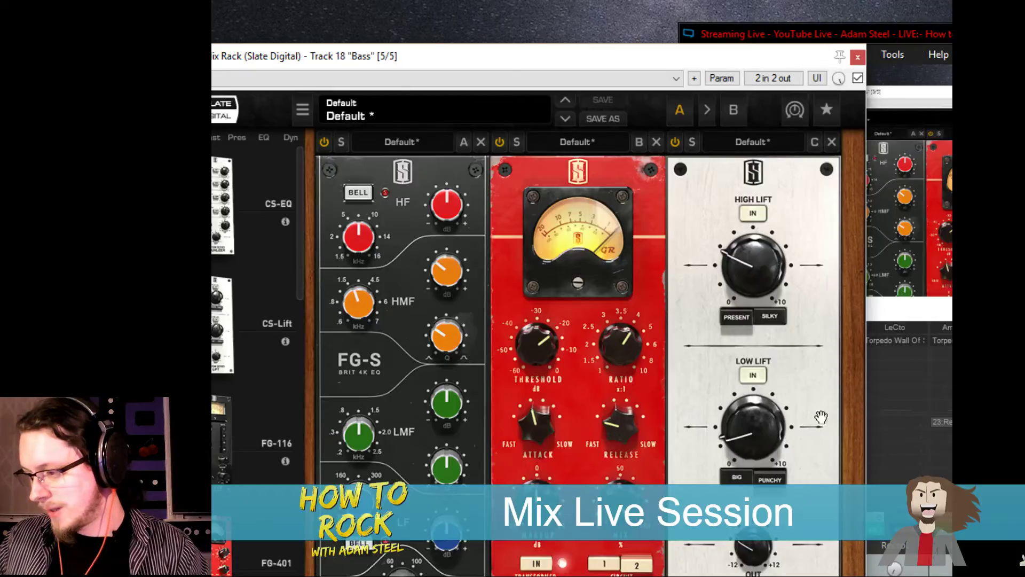
click(892, 308)
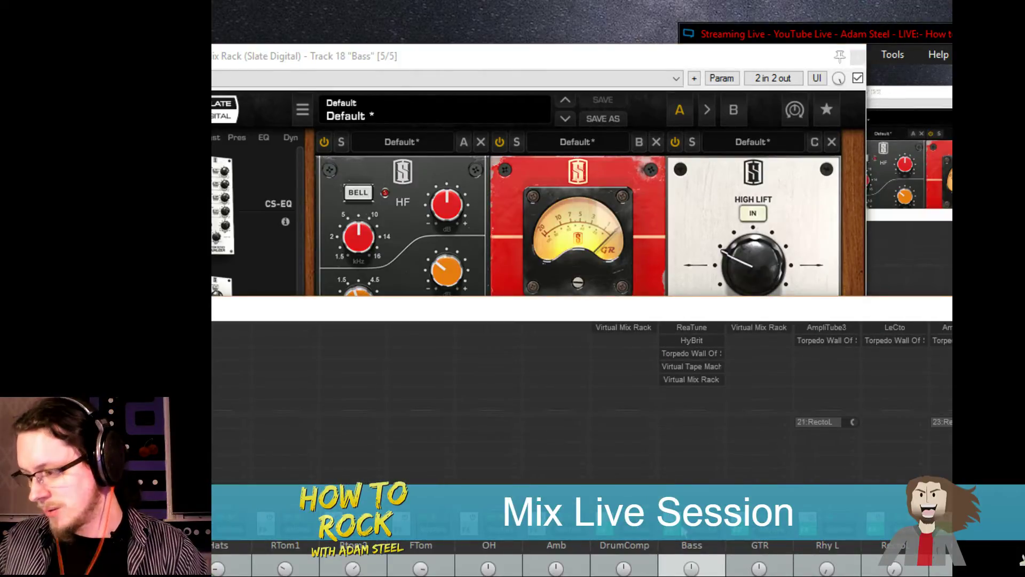
click(481, 53)
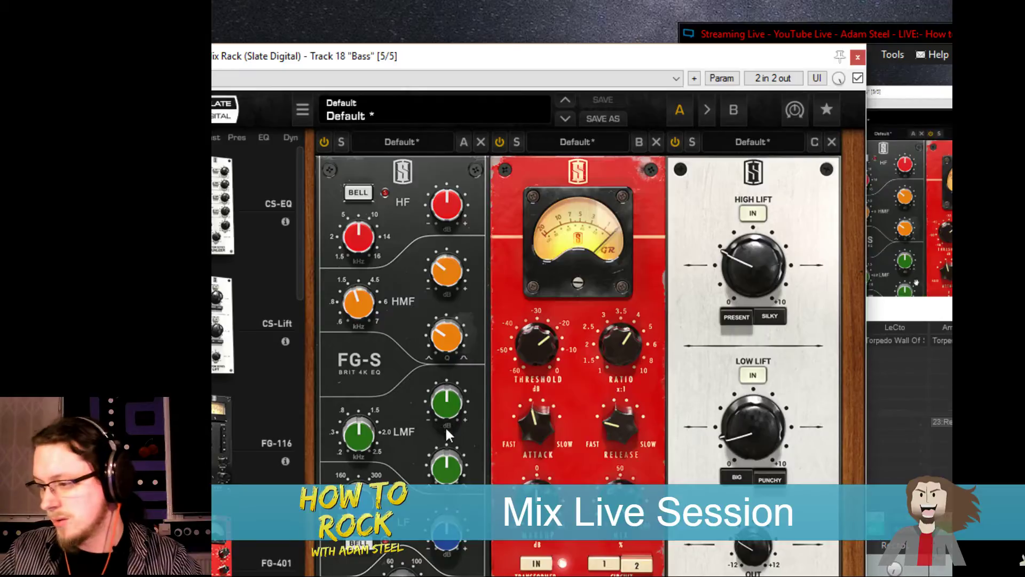
Cut the bass FG-S EQ's LMF band by about 9.84 dB at about 208 Hz with a Q of 1.40
drag(462, 402, 437, 330)
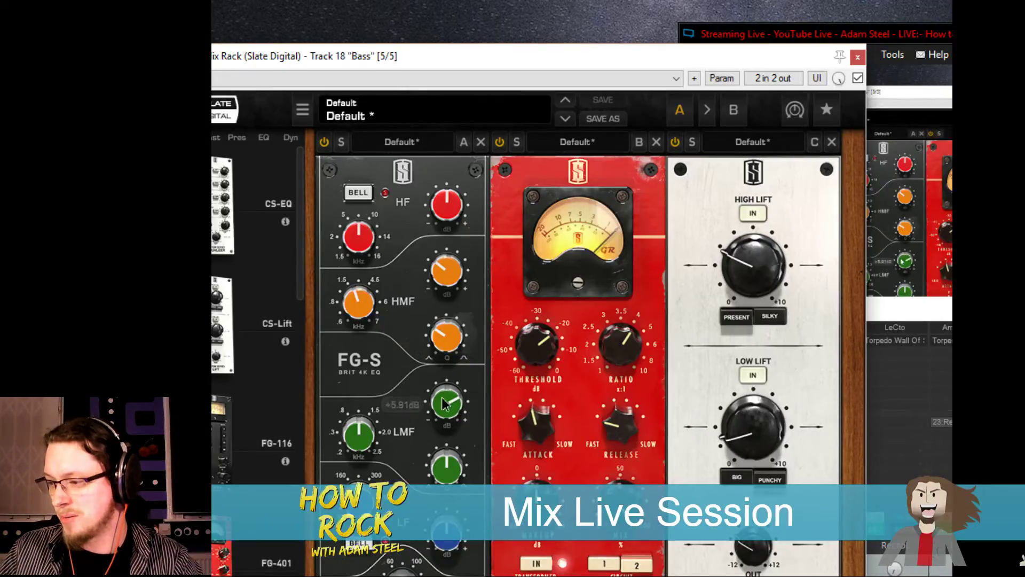
drag(446, 404, 447, 385)
drag(446, 469, 445, 454)
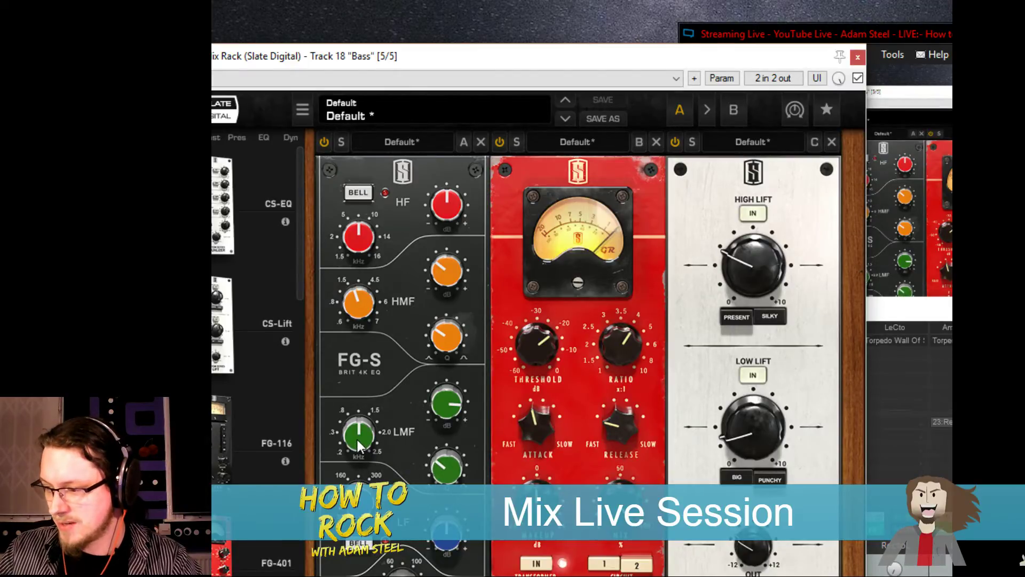
drag(357, 439, 322, 481)
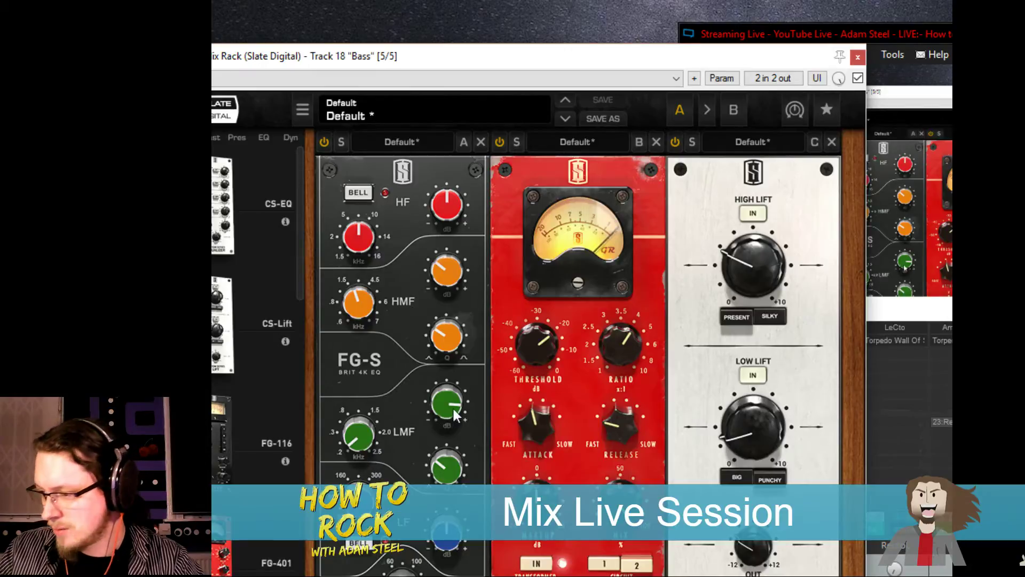
mouse_move(454, 415)
mouse_down()
mouse_move(442, 470)
mouse_move(454, 432)
mouse_move(452, 403)
mouse_move(449, 416)
mouse_move(442, 403)
mouse_up()
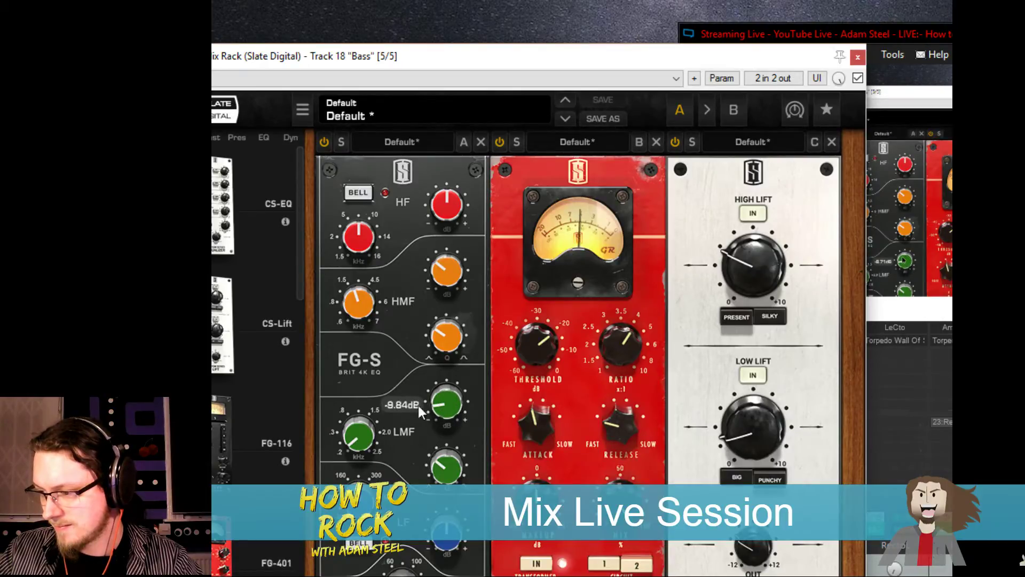
mouse_move(358, 451)
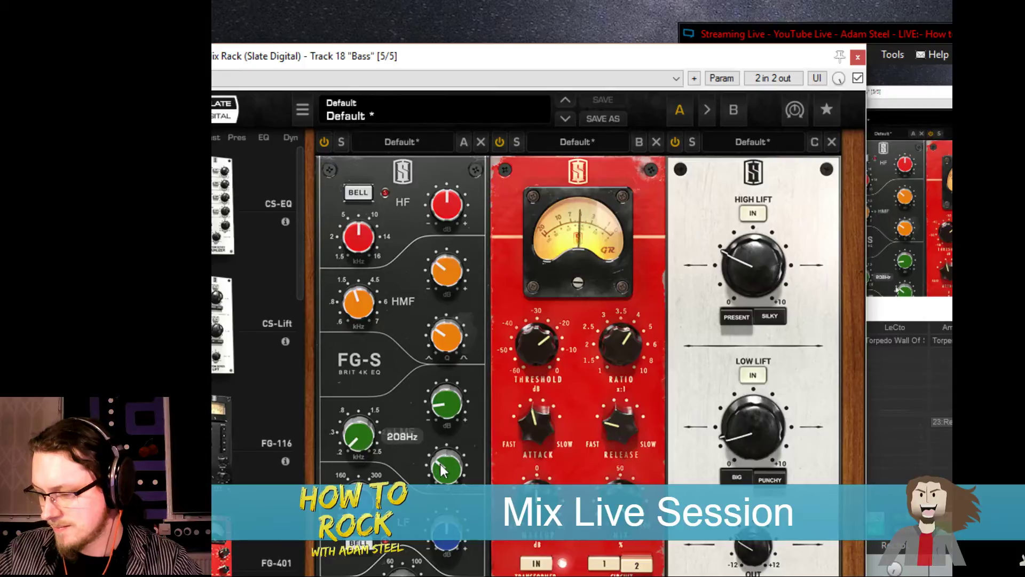
drag(446, 472, 448, 454)
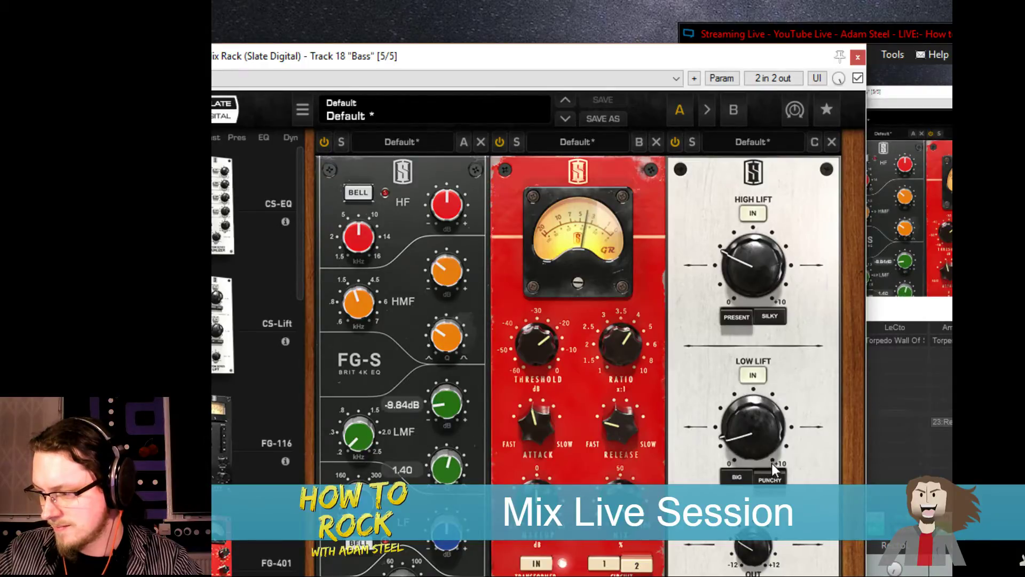
Raise the bass CS-Lift's Low Lift to about 3 and close the bass Virtual Mix Rack
drag(757, 424, 747, 396)
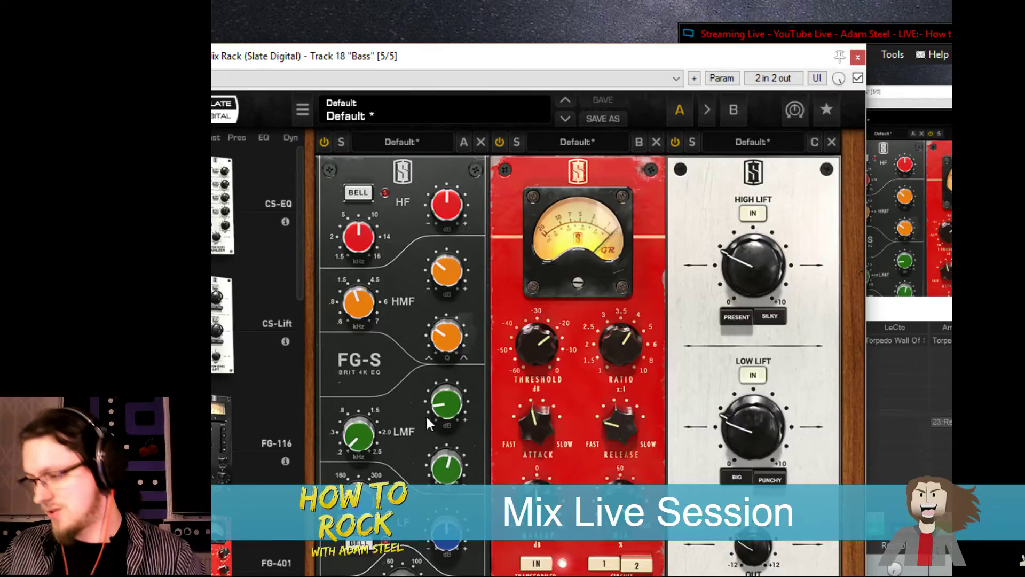
click(904, 305)
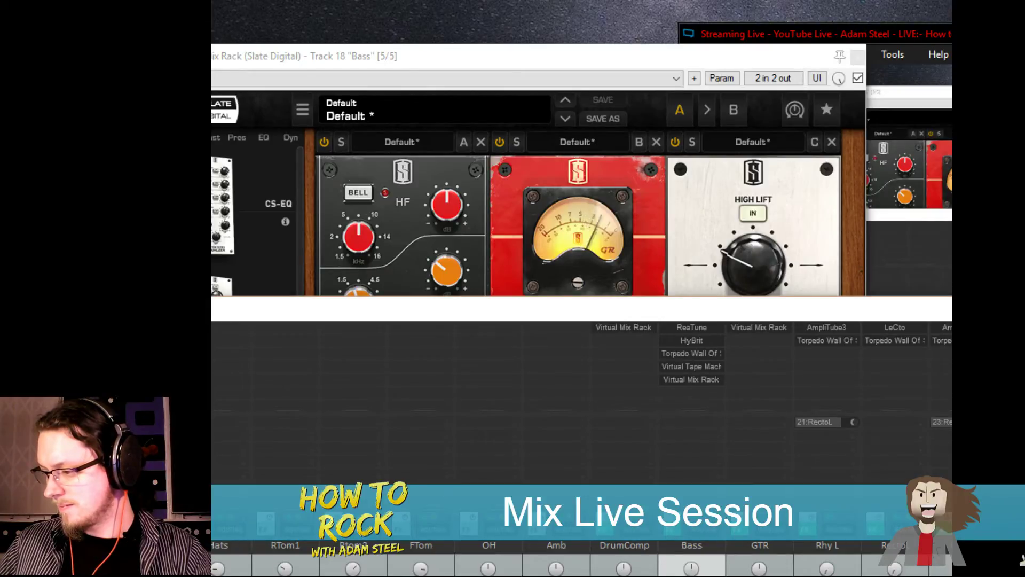
click(648, 235)
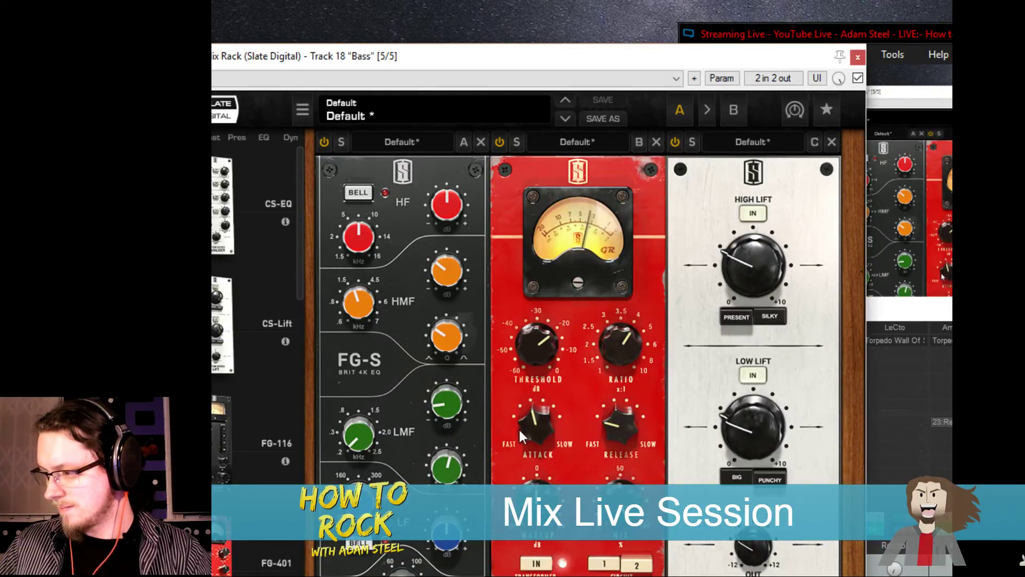
click(857, 57)
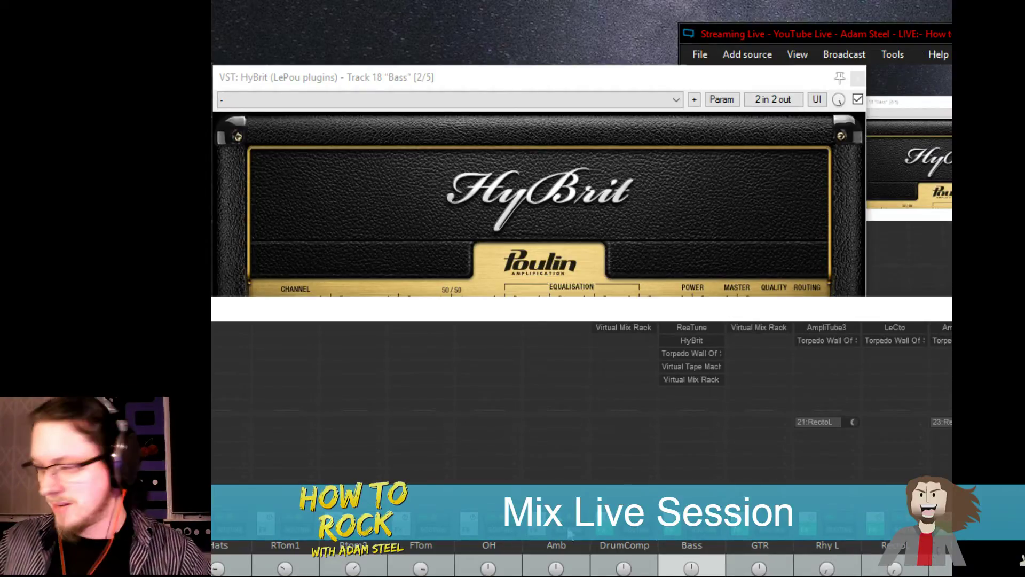
Open the GTR folder's Virtual Mix Rack, set the equalizer's HF band to 10 kHz, and try a 10 dB boost before resetting its gain
click(770, 325)
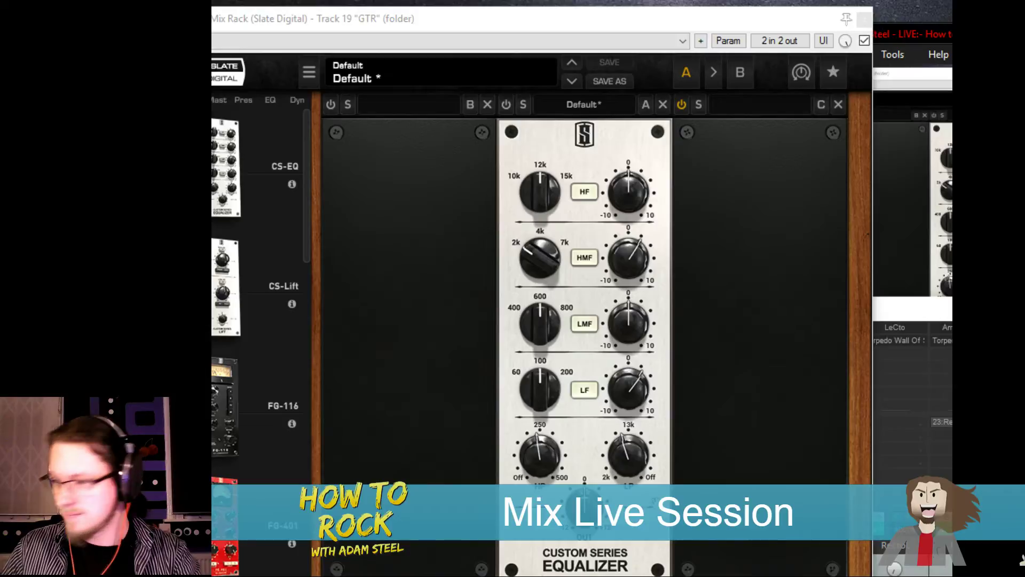
drag(637, 203, 641, 163)
drag(540, 189, 485, 284)
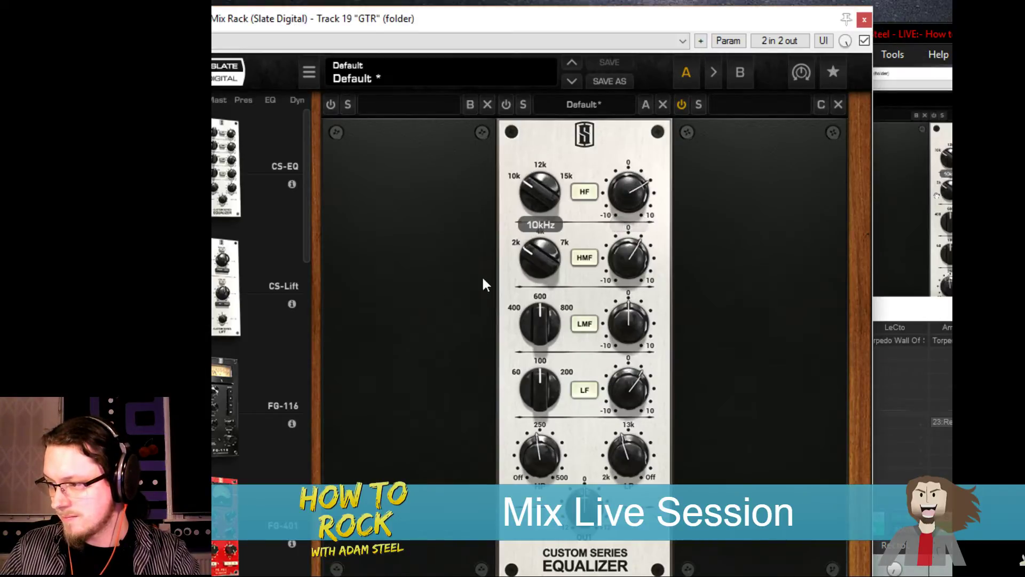
drag(629, 204, 626, 186)
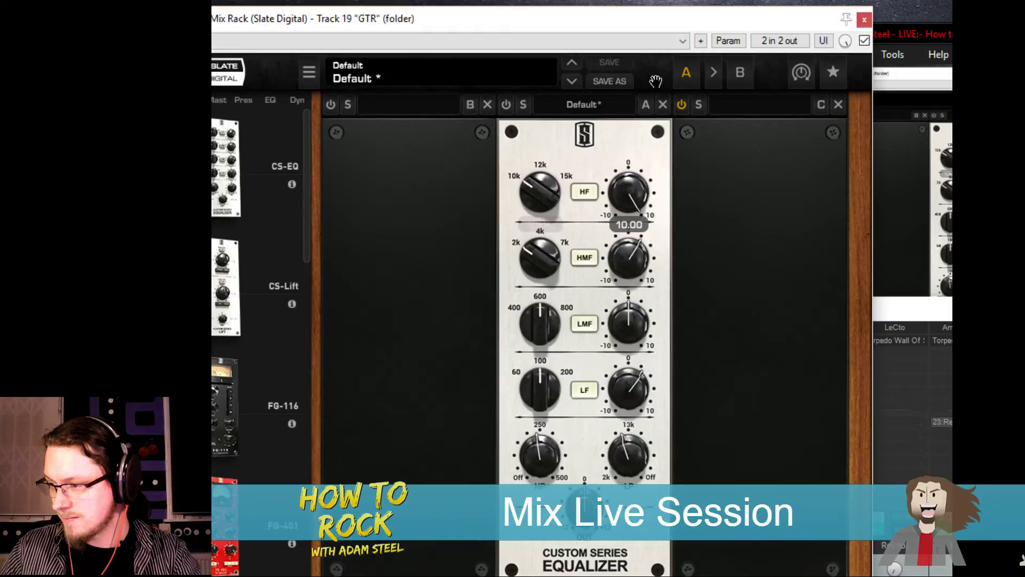
double_click(627, 196)
Re-enable the equalizer module on the GTR folder and move its plugin window lower on the screen
click(507, 104)
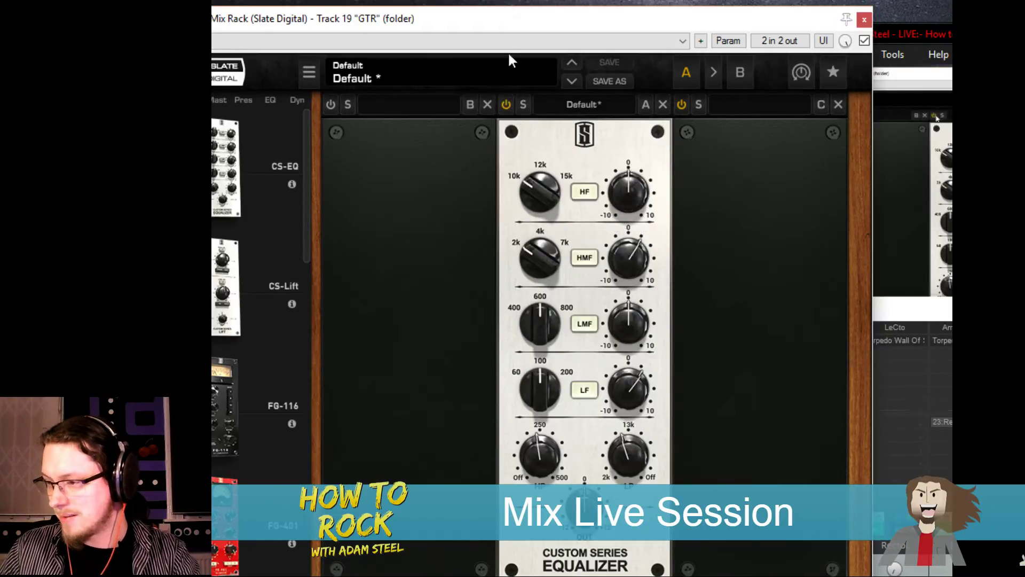
drag(496, 24, 484, 89)
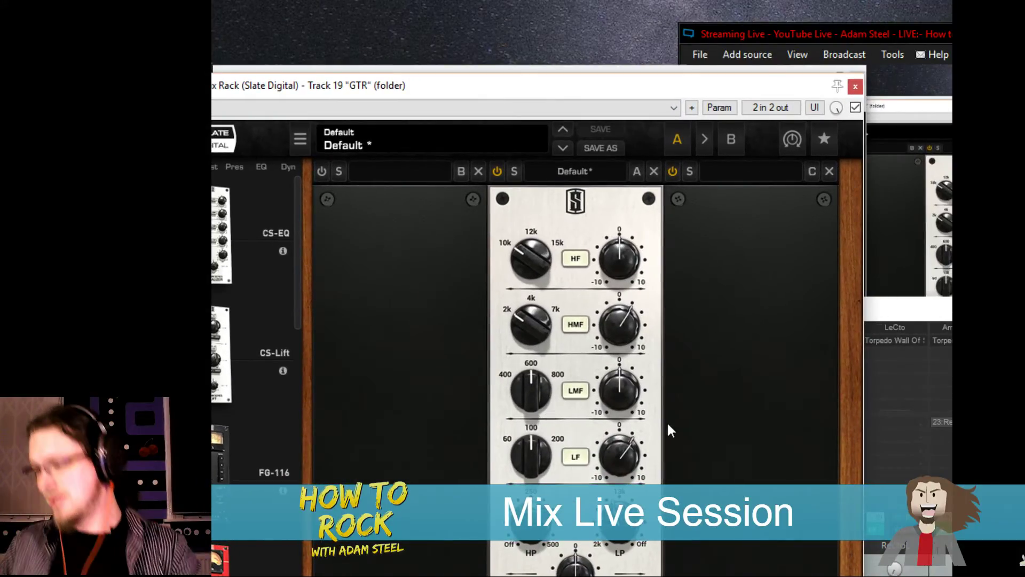
click(882, 307)
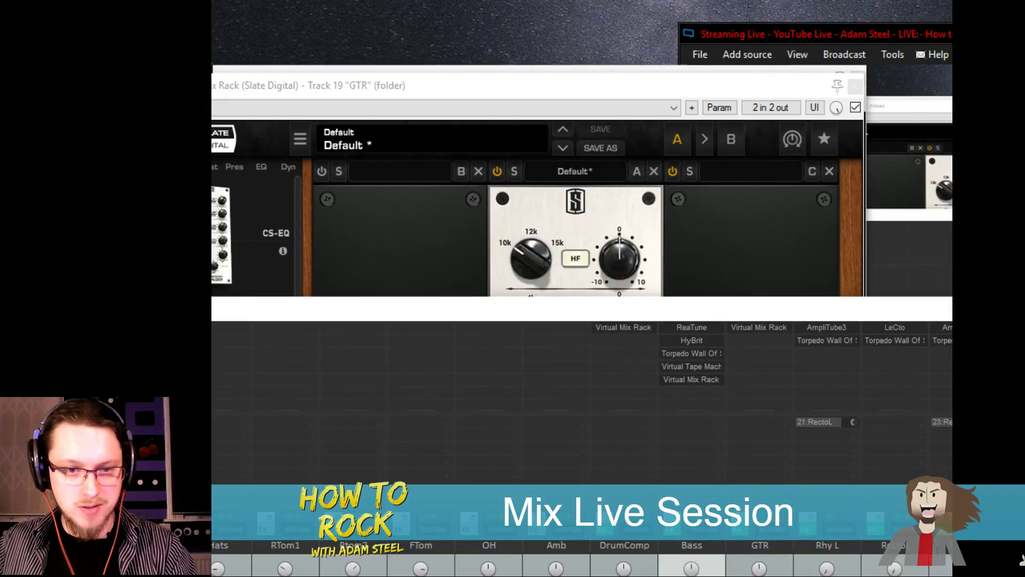
Add an empty Virtual Mix Rack to the Bass track and move it directly before HyBrit
drag(643, 335, 691, 395)
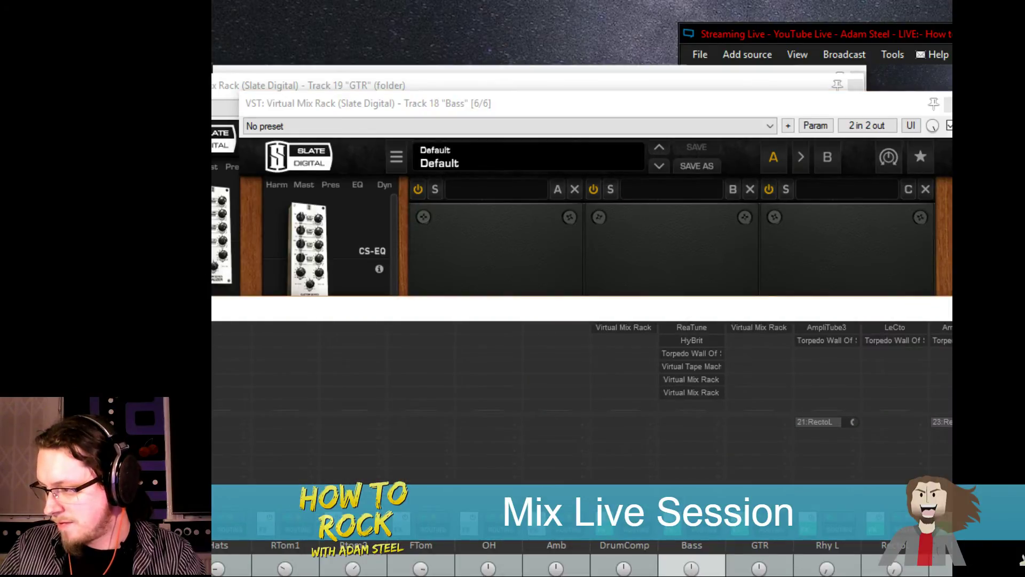
drag(692, 391, 697, 332)
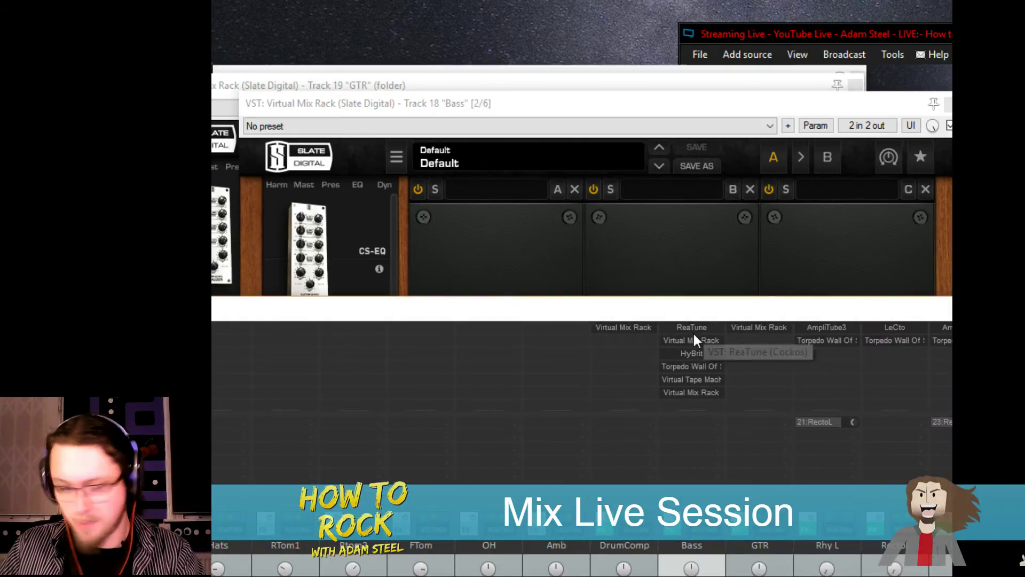
Remove ReaTune from the Bass track and open the new Virtual Mix Rack before HyBrit
alt+click(695, 328)
click(687, 327)
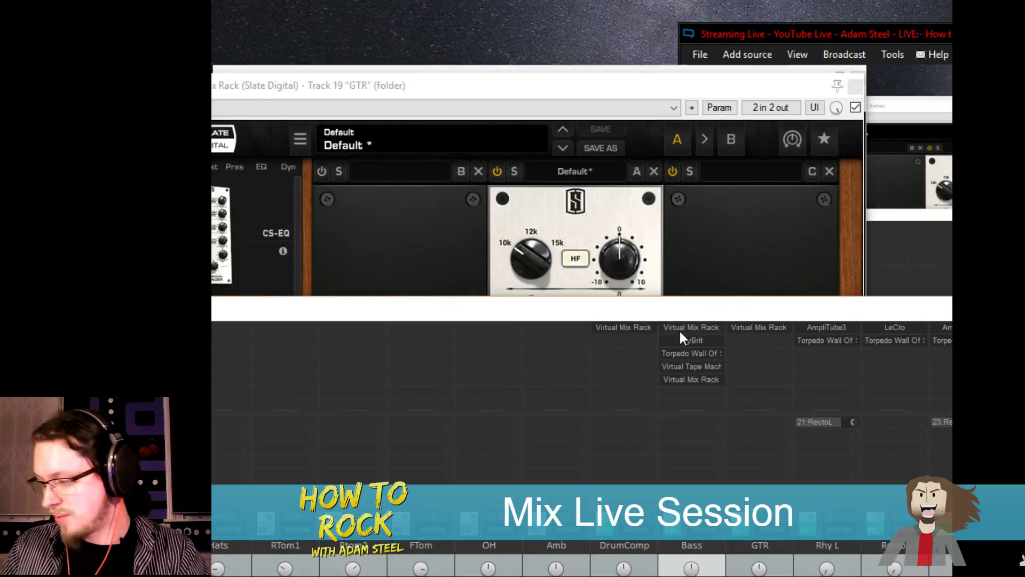
click(682, 329)
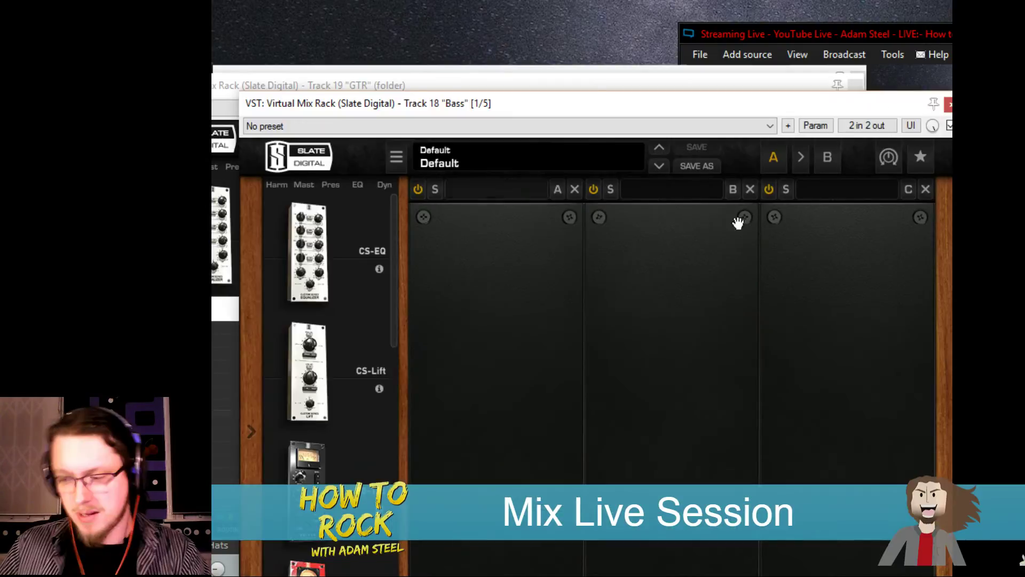
Load the FG-116 compressor into the new bass rack and raise its input to about 27 and output to about 12
drag(307, 459, 614, 408)
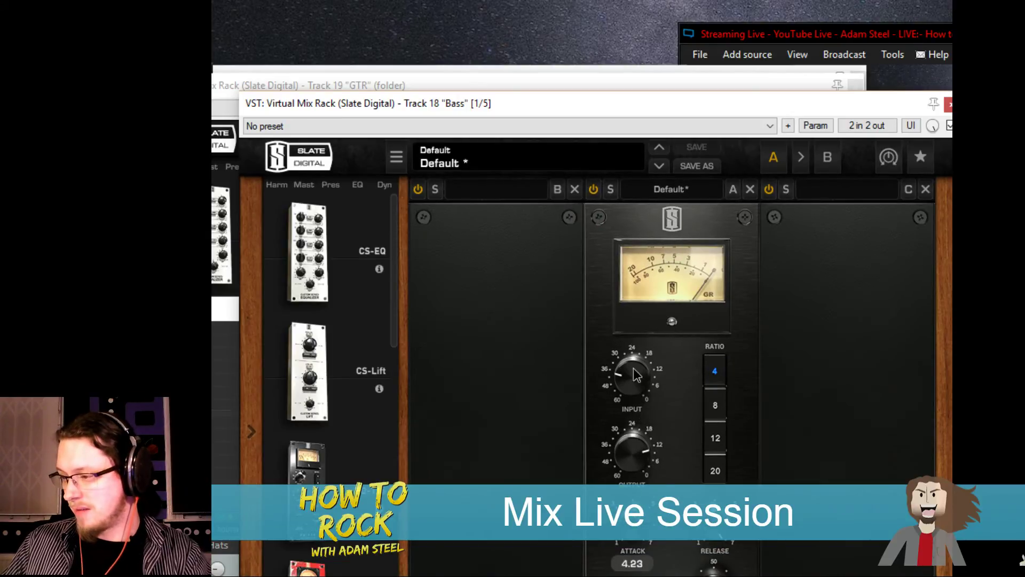
drag(636, 375, 634, 355)
drag(620, 451, 635, 415)
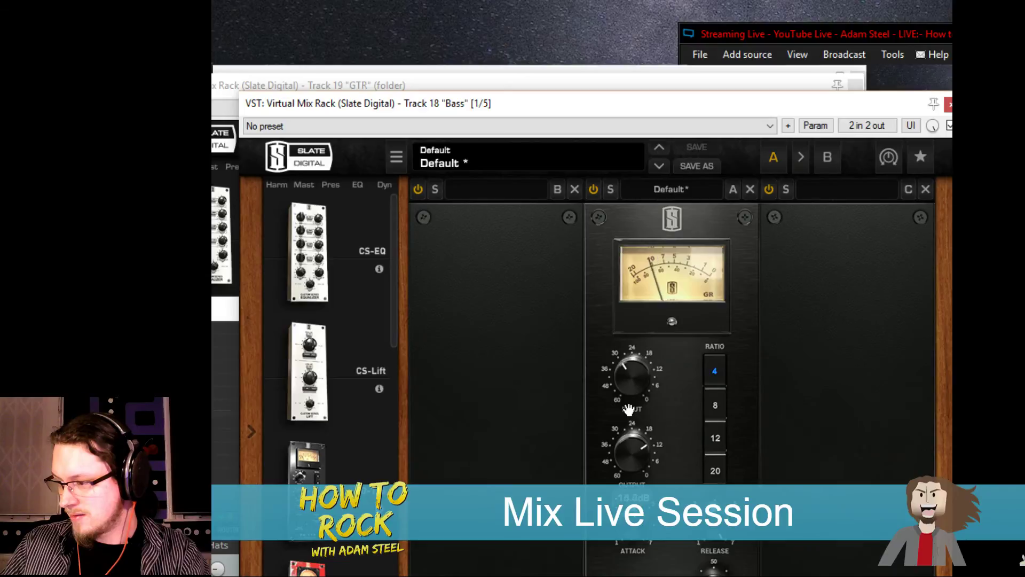
drag(626, 438, 647, 405)
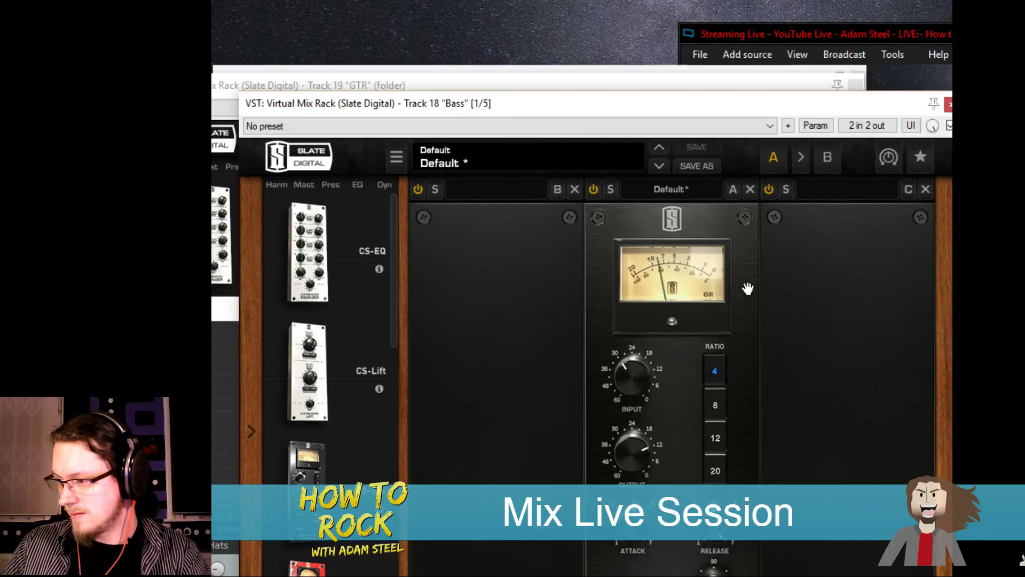
Close the Bass track's Virtual Mix Rack and check the HyBrit and Torpedo Wall of Sound plugins on that track
click(945, 105)
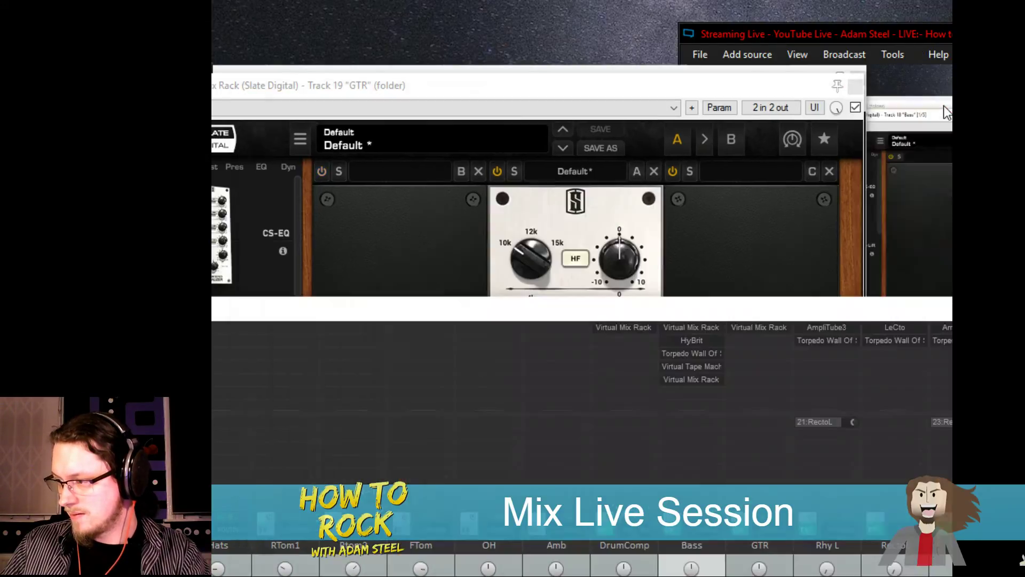
click(693, 339)
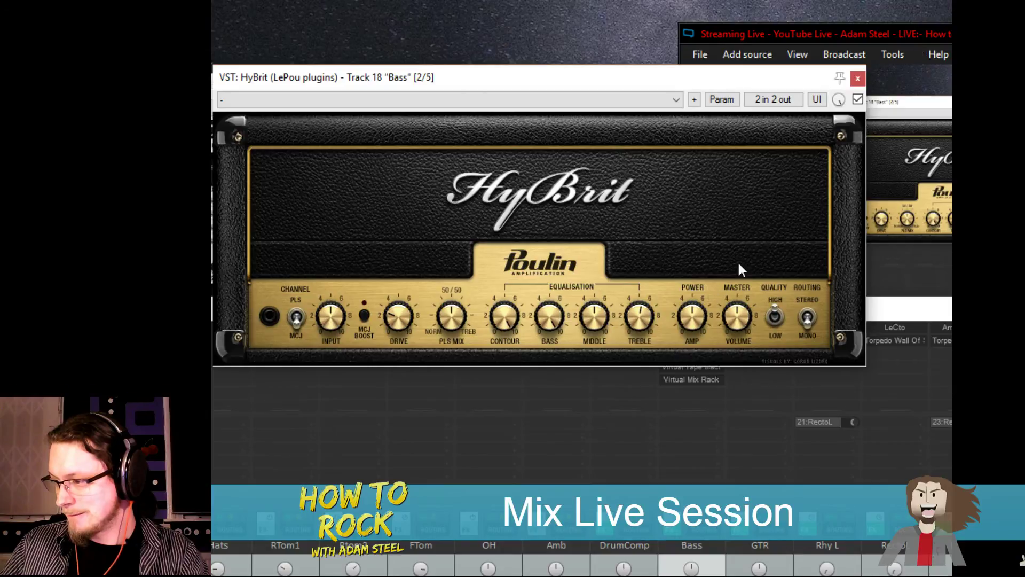
click(858, 78)
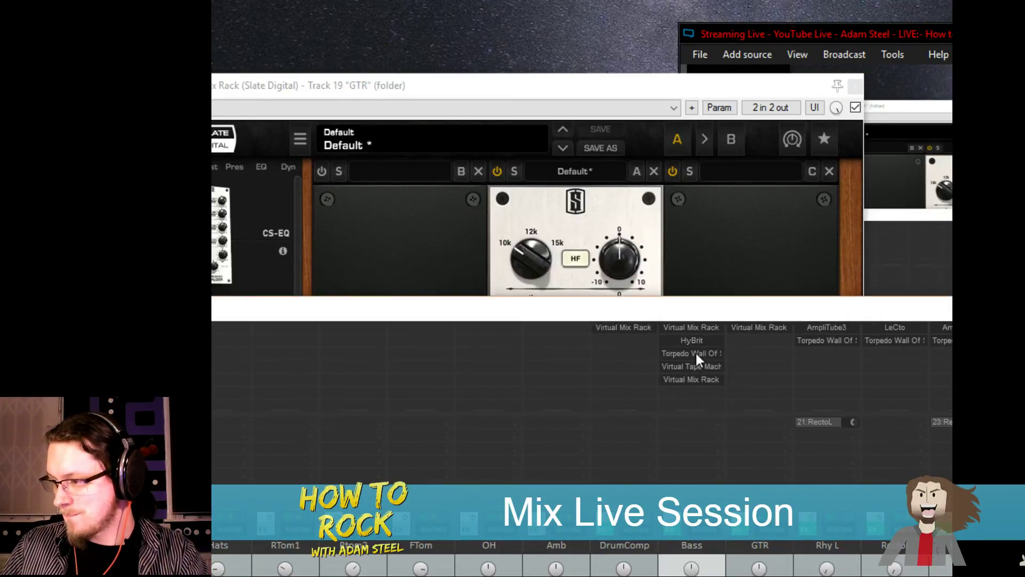
click(695, 353)
key(Escape)
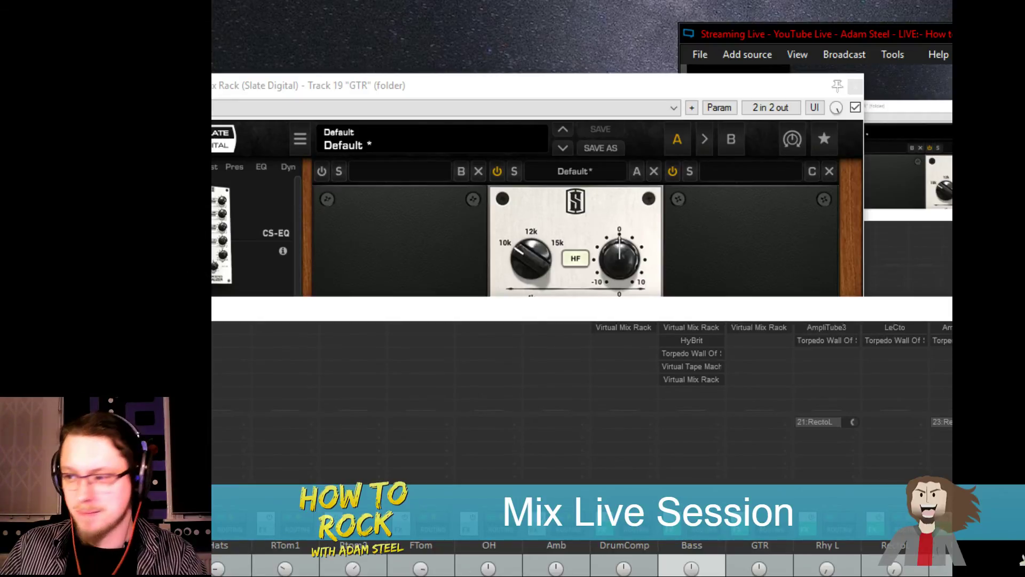
Show the master track's VBC Rack and Virtual Tape Machines and arrange both plugin windows for viewing
scroll(603, 405, left, 5)
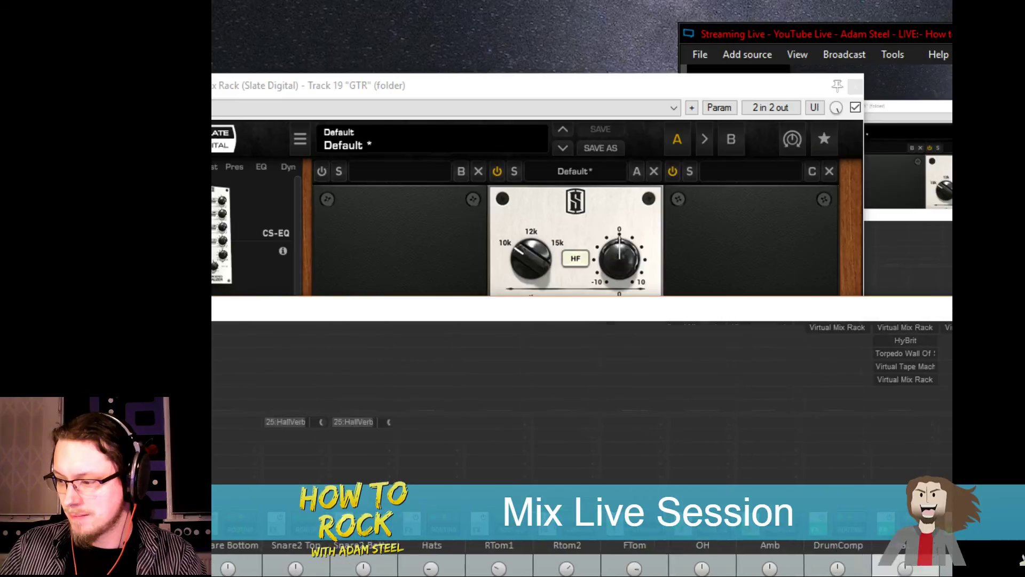
drag(590, 422, 590, 426)
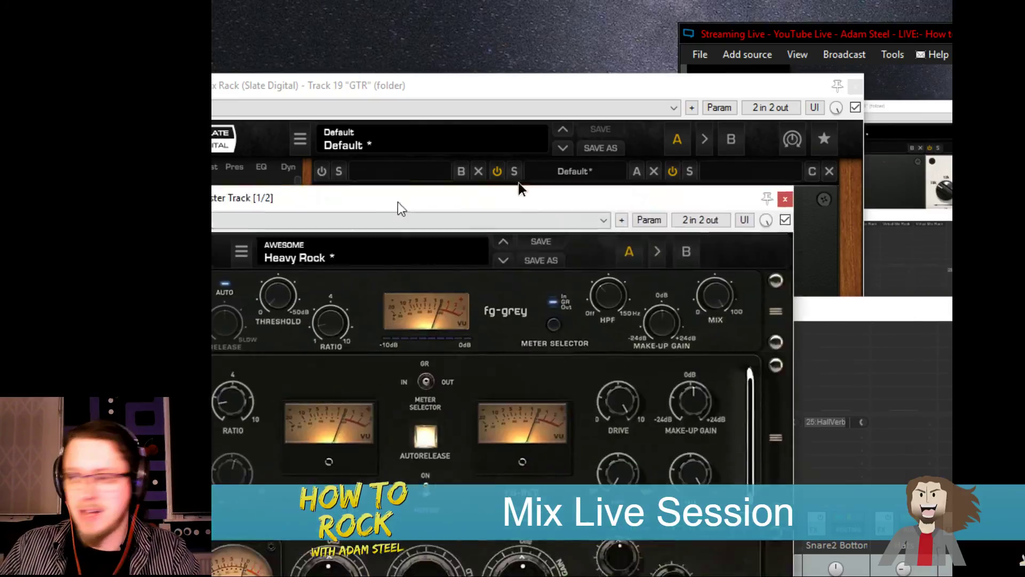
drag(518, 181, 517, 36)
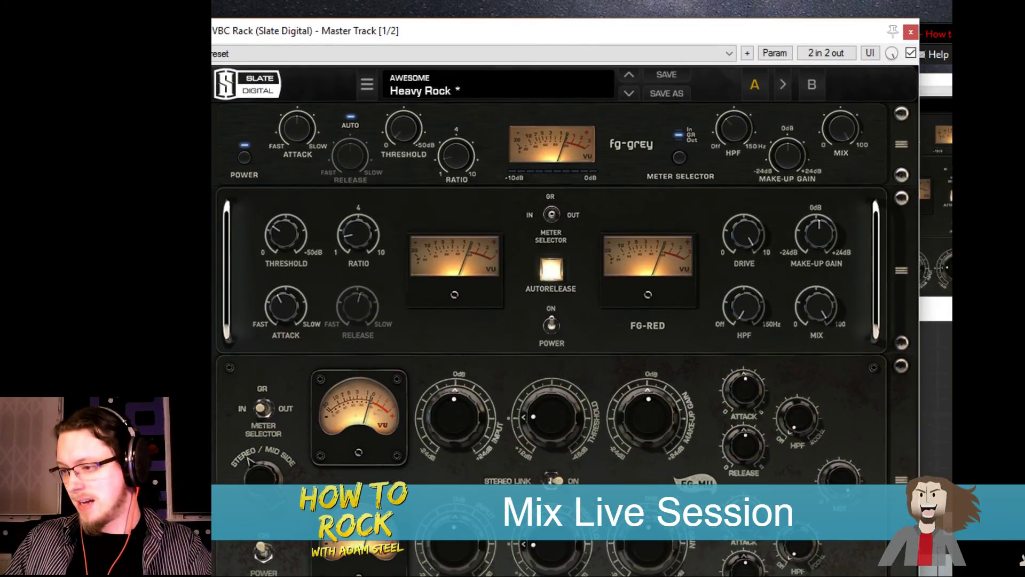
drag(388, 309, 497, 202)
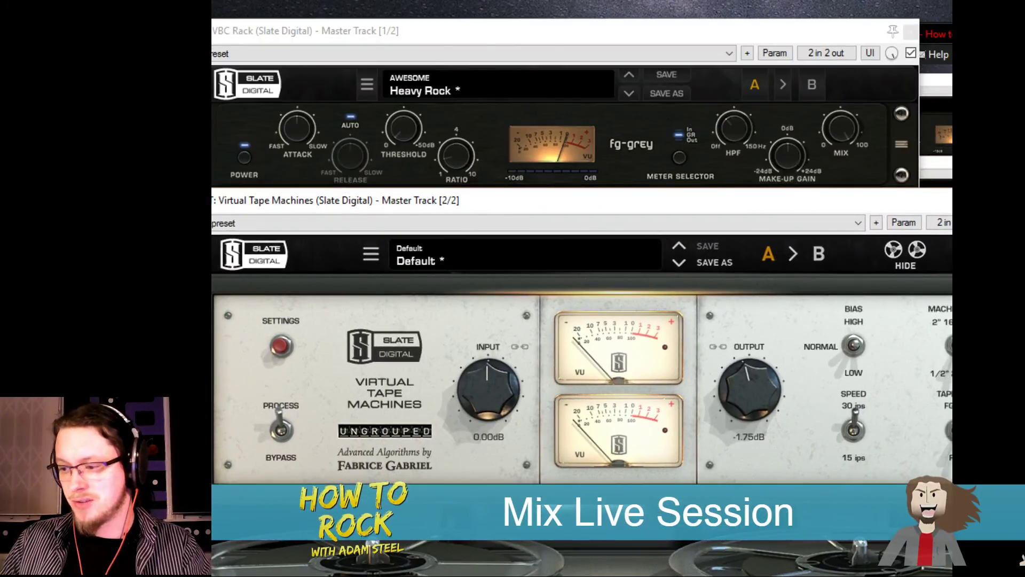
Compare the mix with the master track's effects bypassed and re-enabled, and close the master plugin windows
click(144, 523)
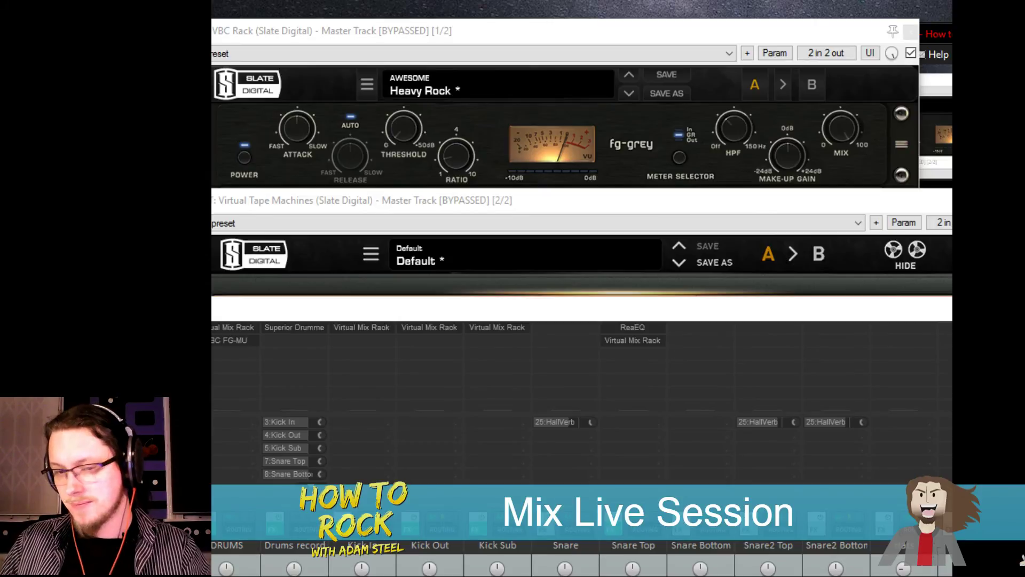
click(145, 524)
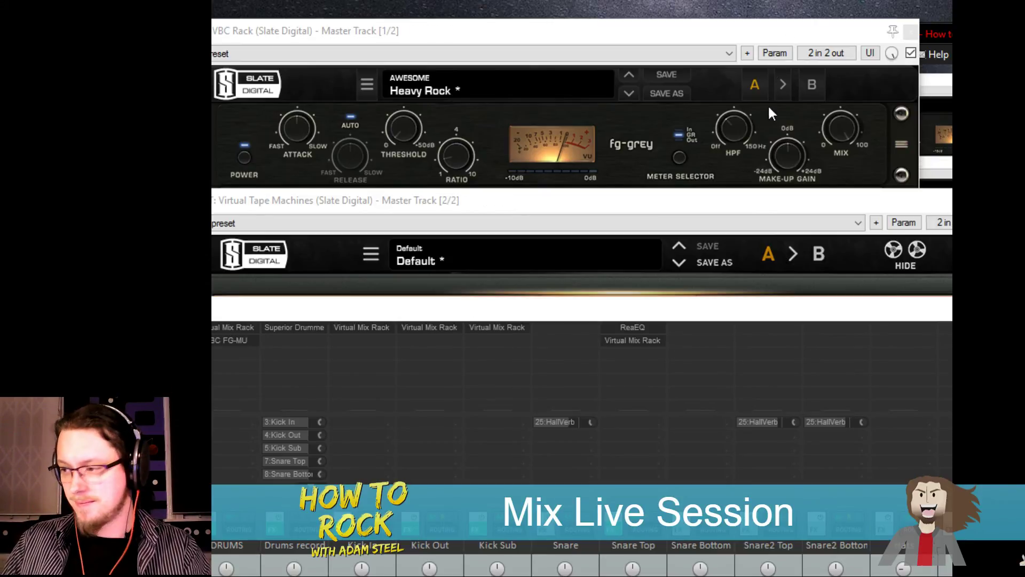
click(524, 34)
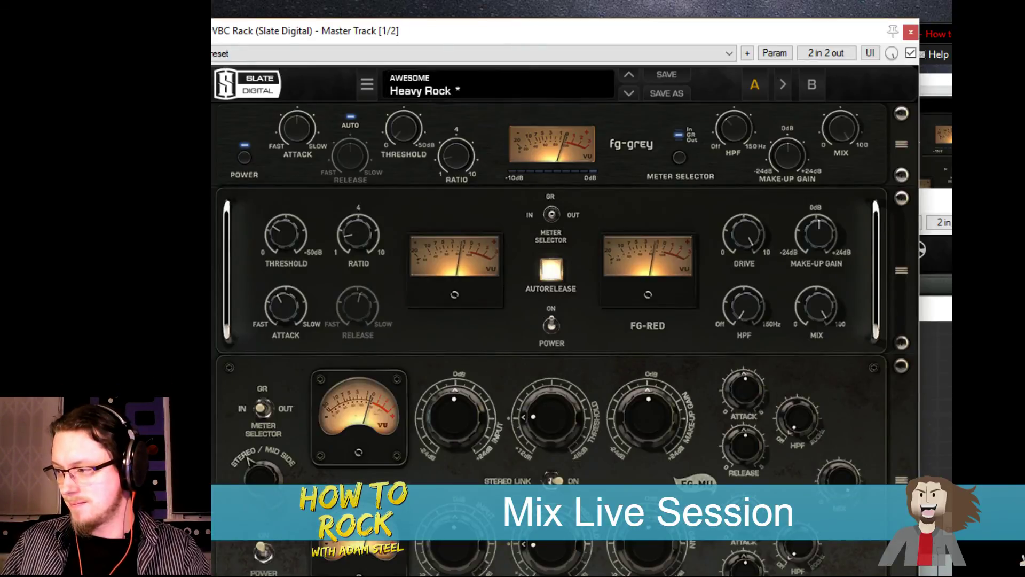
click(910, 32)
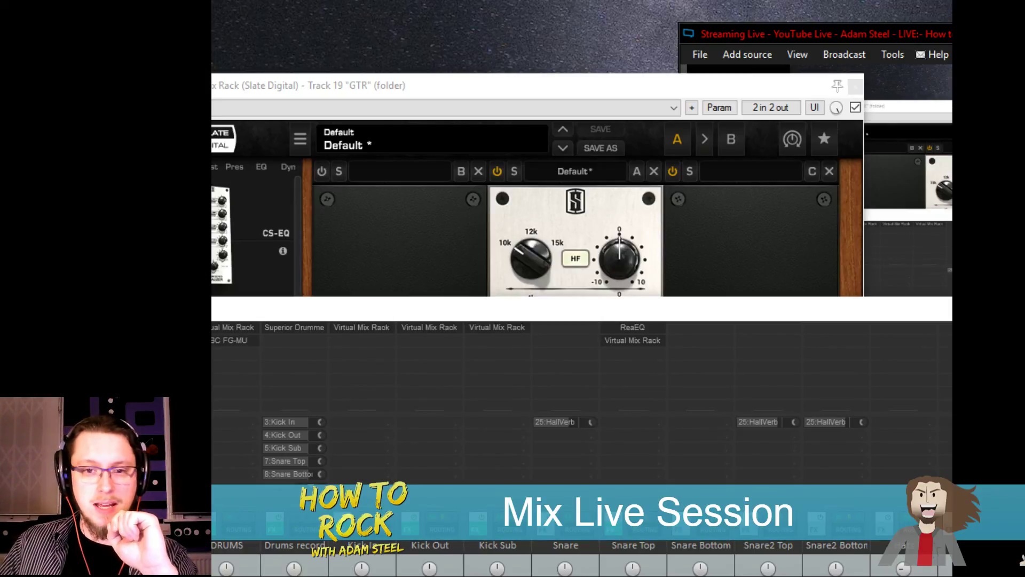
Switch to the live streaming program and bring up the broadcast channel choices for the YouTube Live stream
click(767, 278)
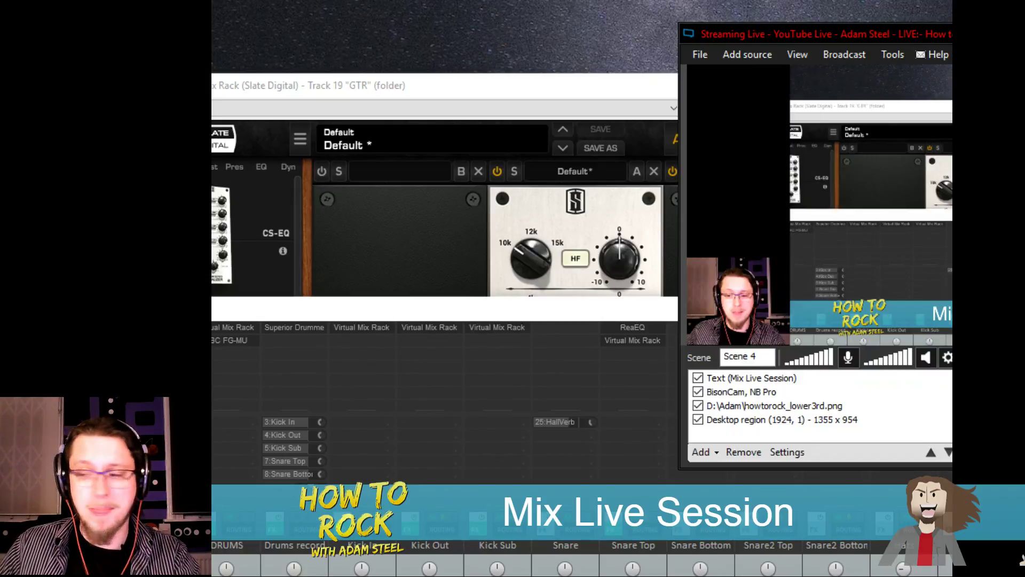
click(766, 273)
click(765, 283)
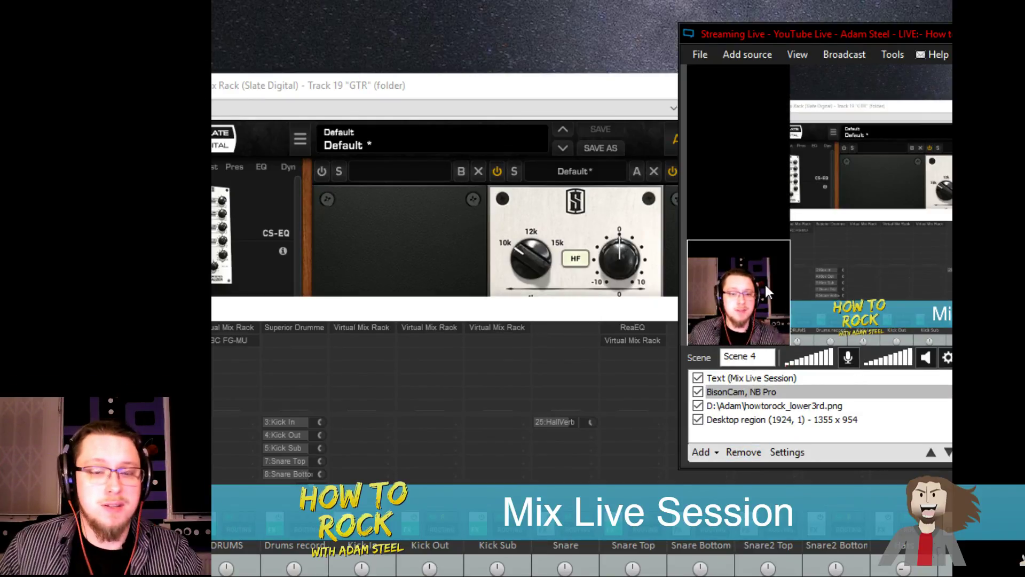
click(836, 196)
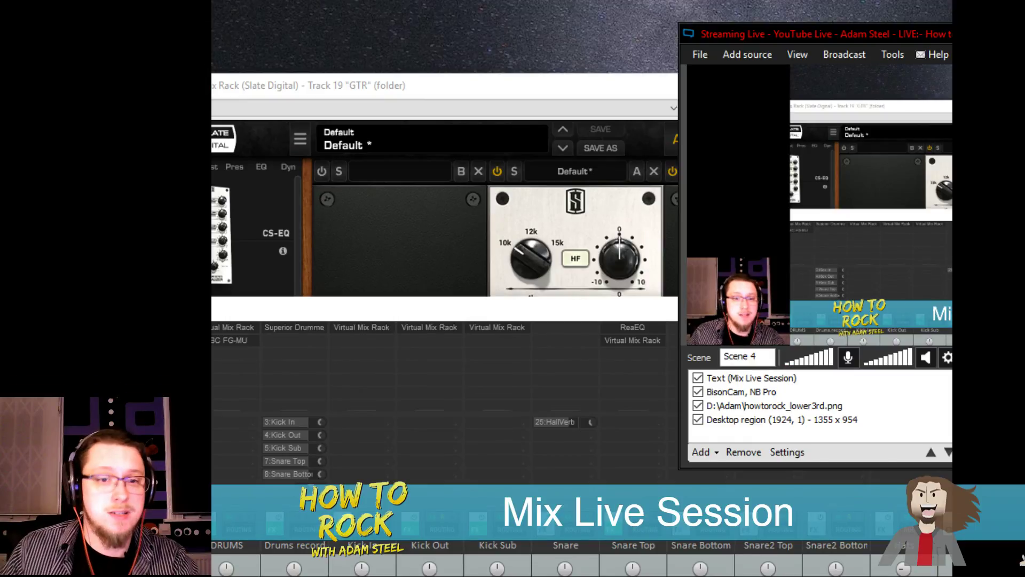
click(819, 316)
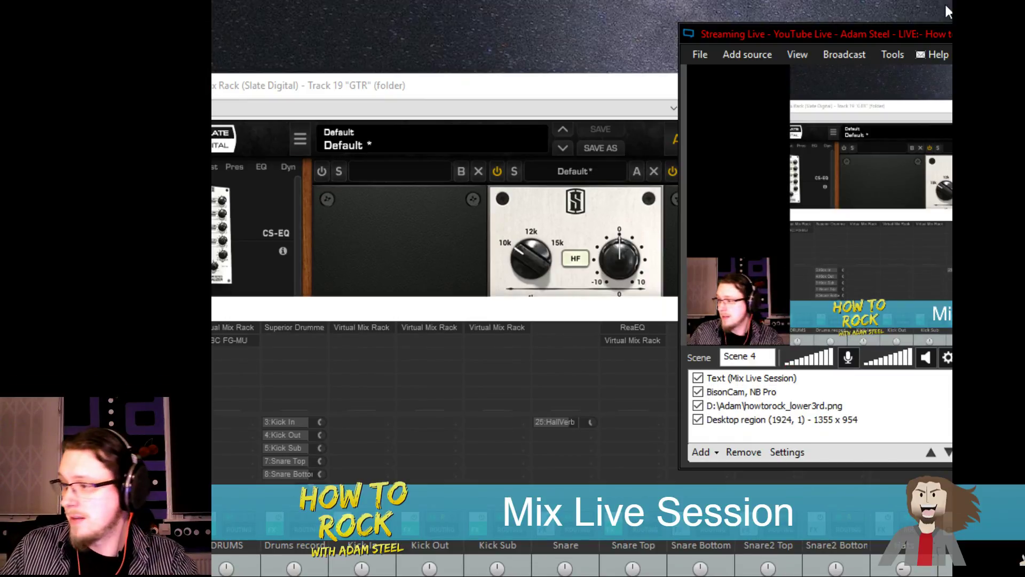
click(849, 55)
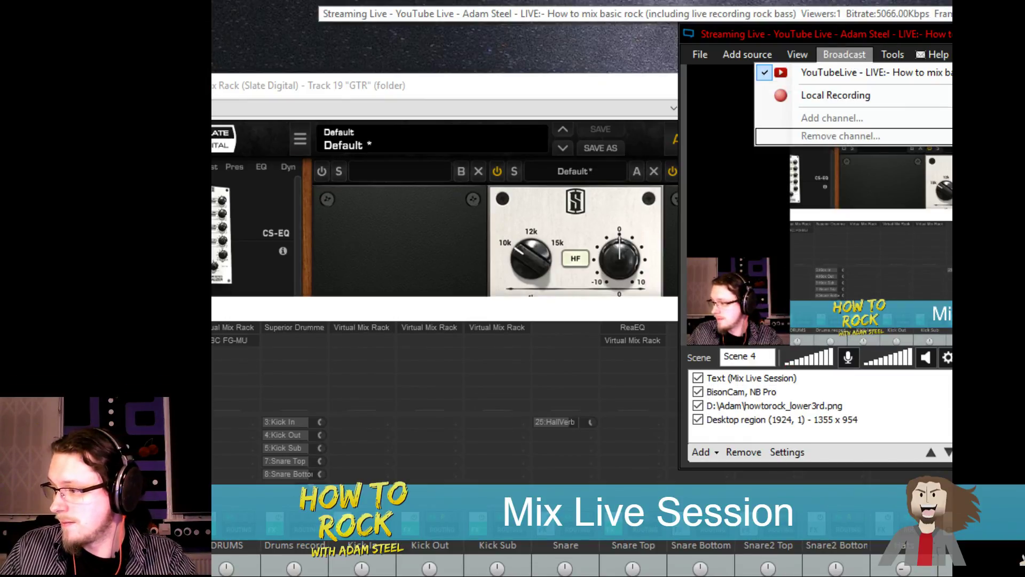